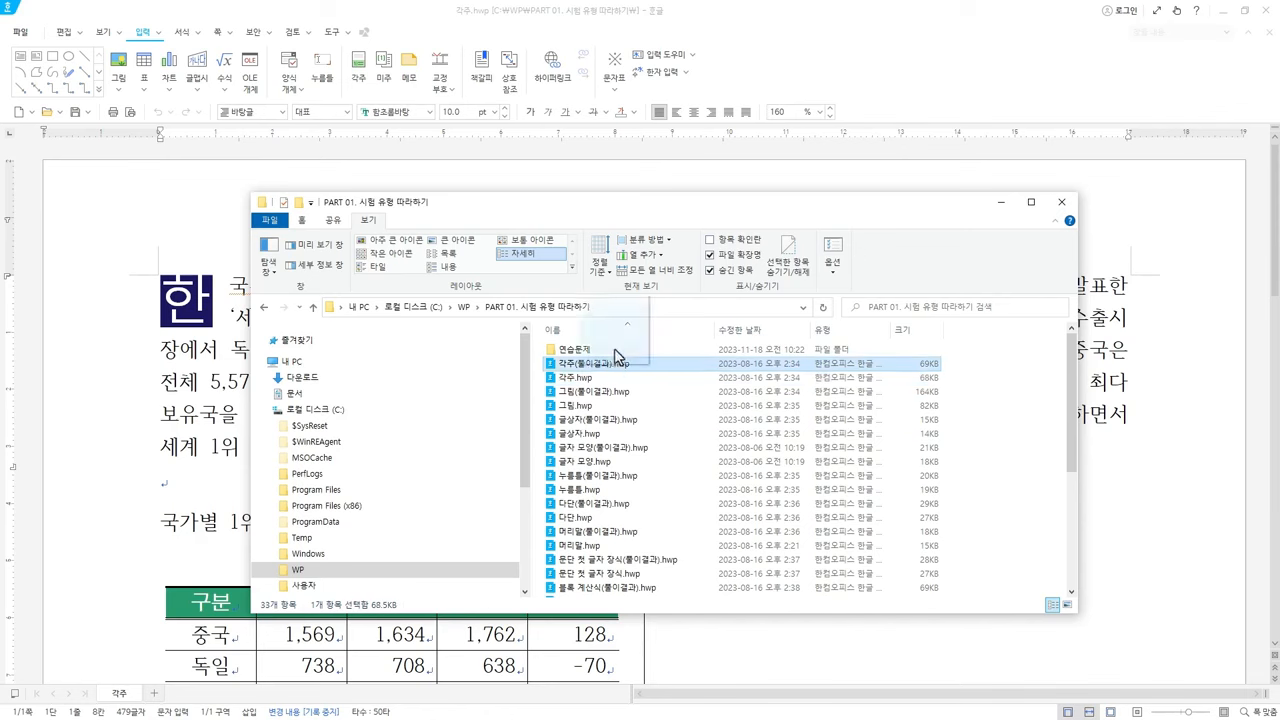
Open the answer file 각주(풀이결과).hwp from File Explorer in Hangul
key("Return")
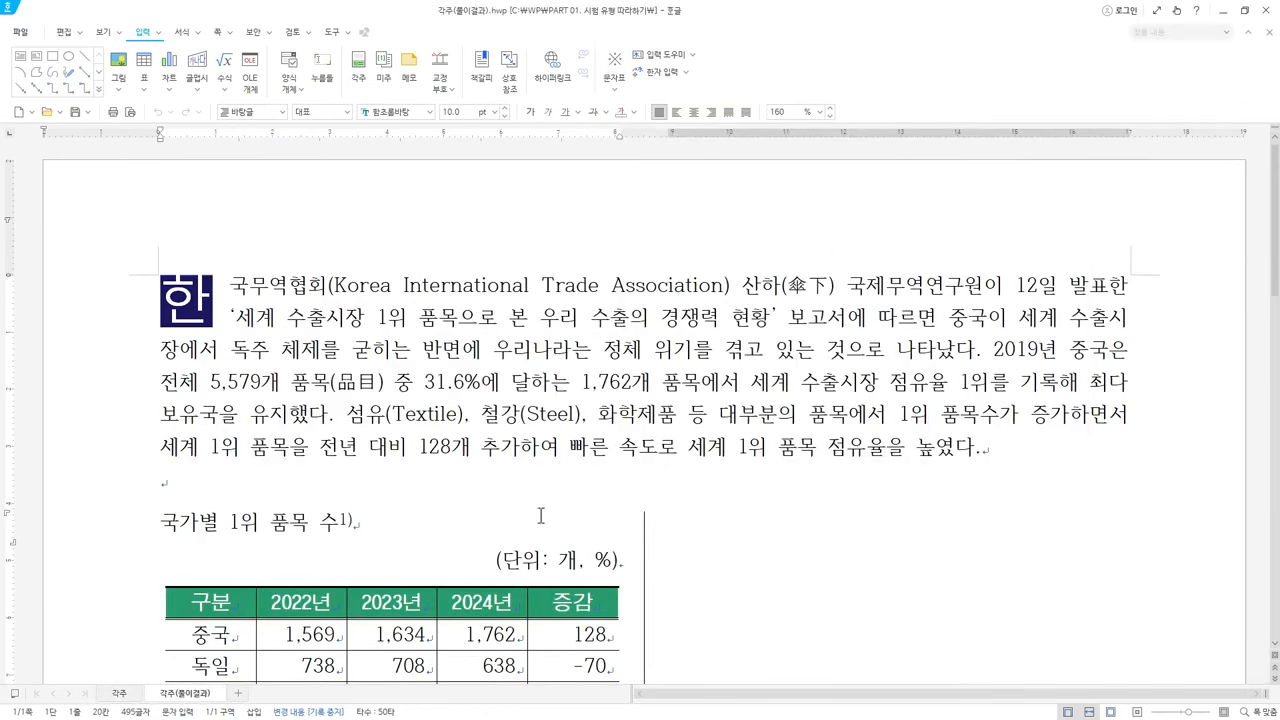
Undo a stray rectangle and scroll down to the footnote '1) 자료: UN Comtrade.'
left_click(412, 514)
left_click_drag(337, 505, 360, 533)
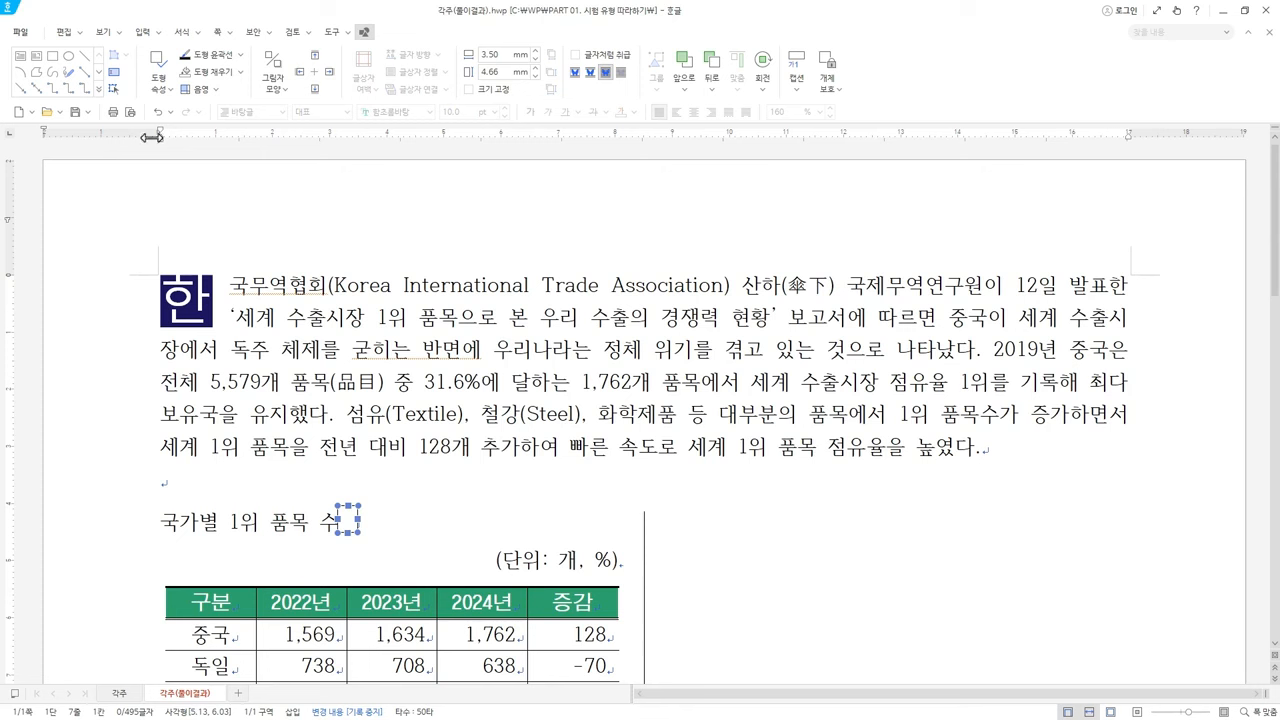
left_click(156, 112)
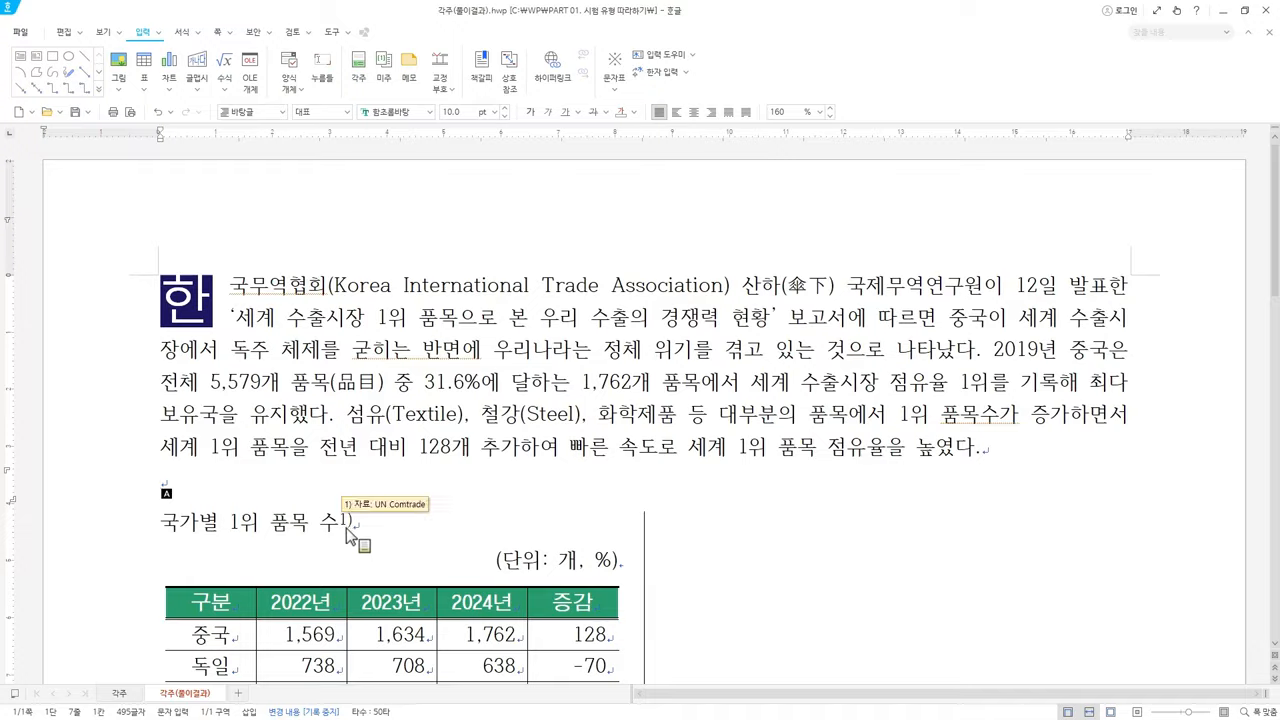
scroll(343, 510, "down", 10)
scroll(343, 528, "down", 5)
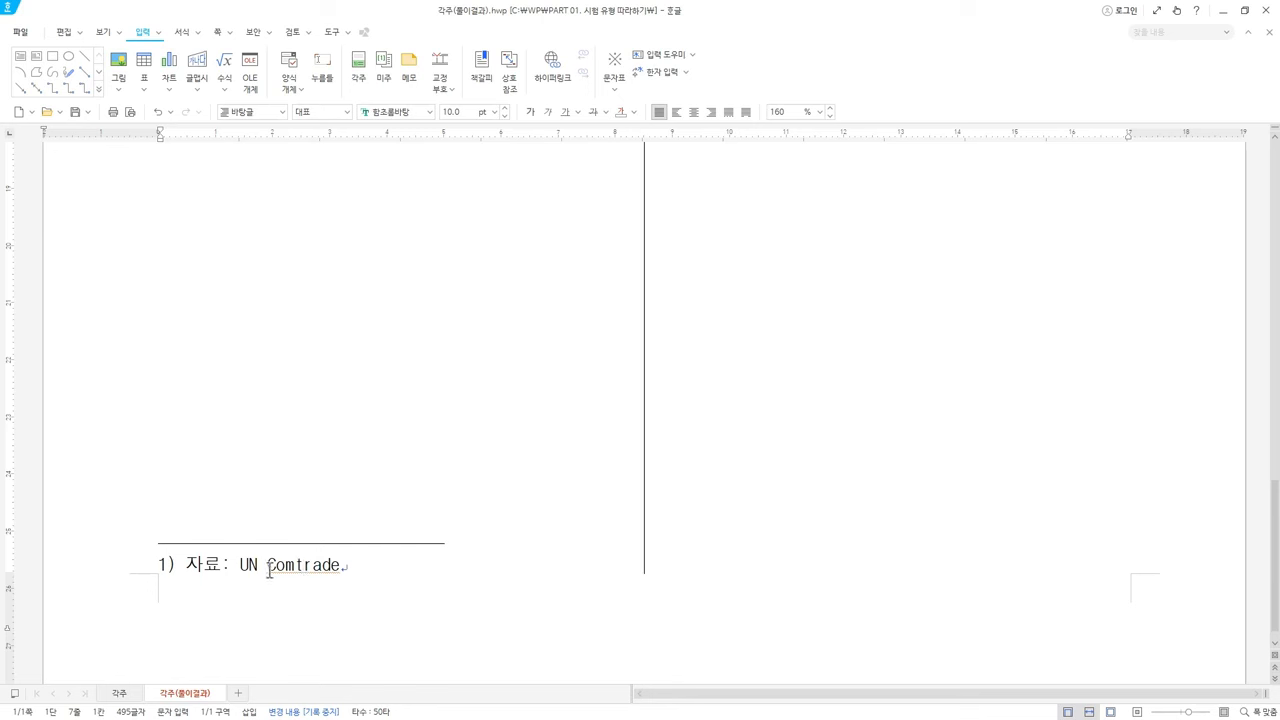
Draw trial rectangles around the answer file's footnote text, then undo them
left_click(54, 58)
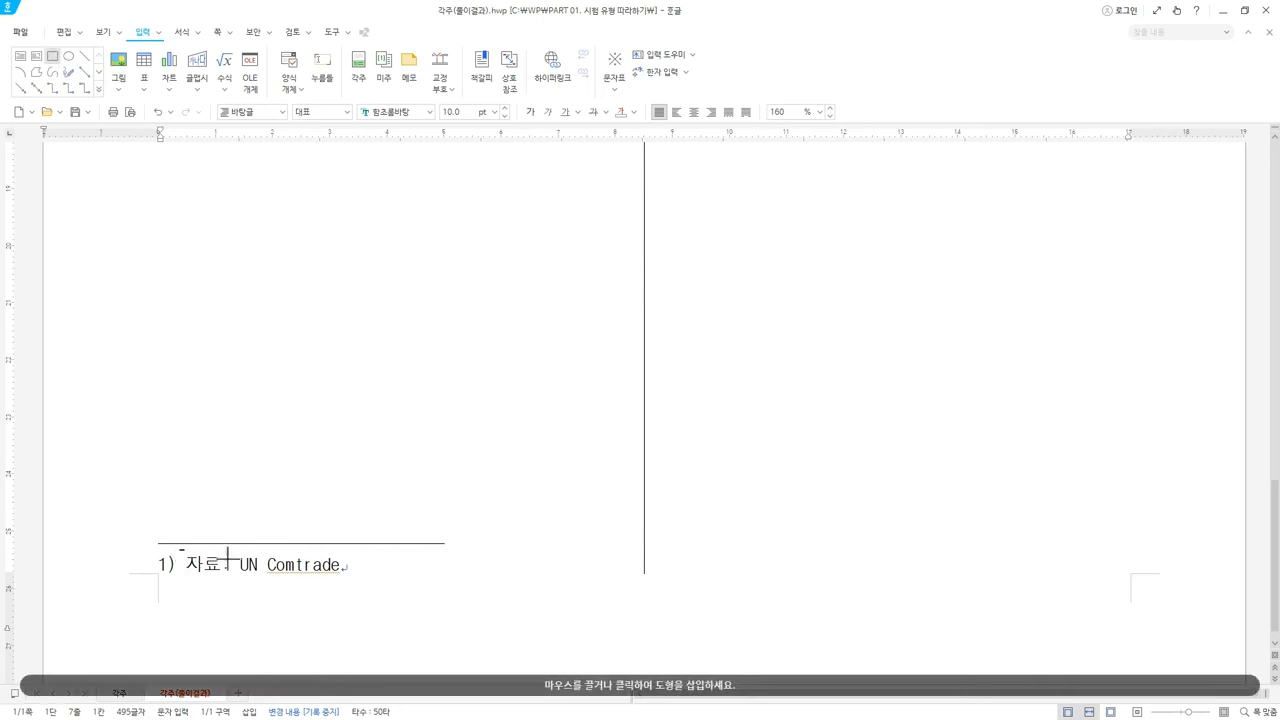
left_click_drag(179, 551, 355, 577)
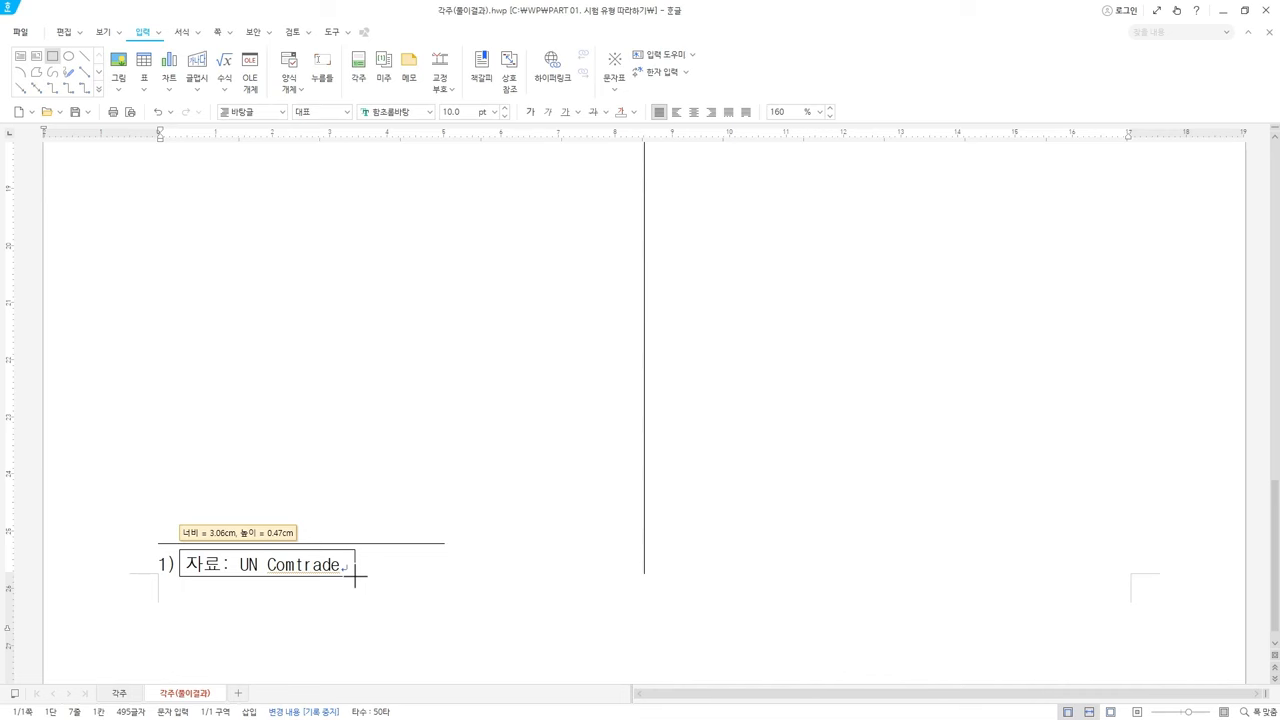
left_click_drag(355, 577, 355, 577)
key("ctrl+z")
left_click(54, 58)
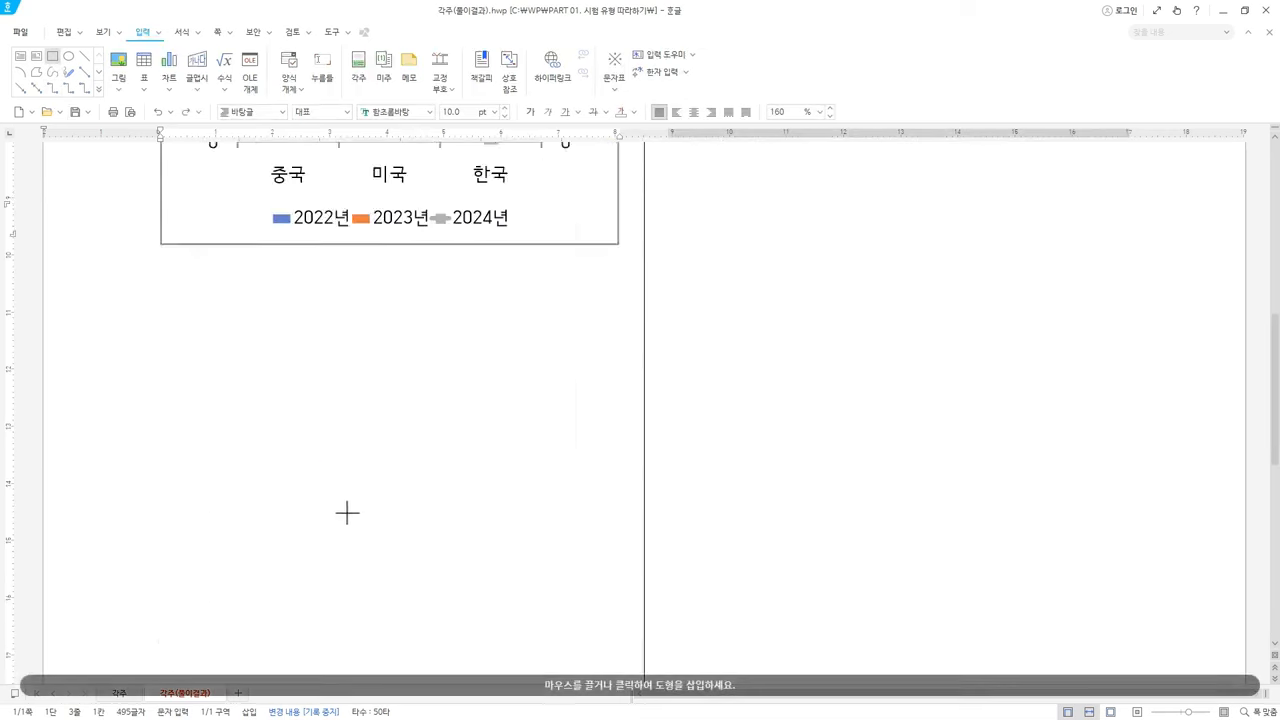
mouse_move(152, 538)
left_mouse_down()
mouse_move(369, 563)
mouse_move(346, 563)
left_mouse_up()
key("ctrl+z")
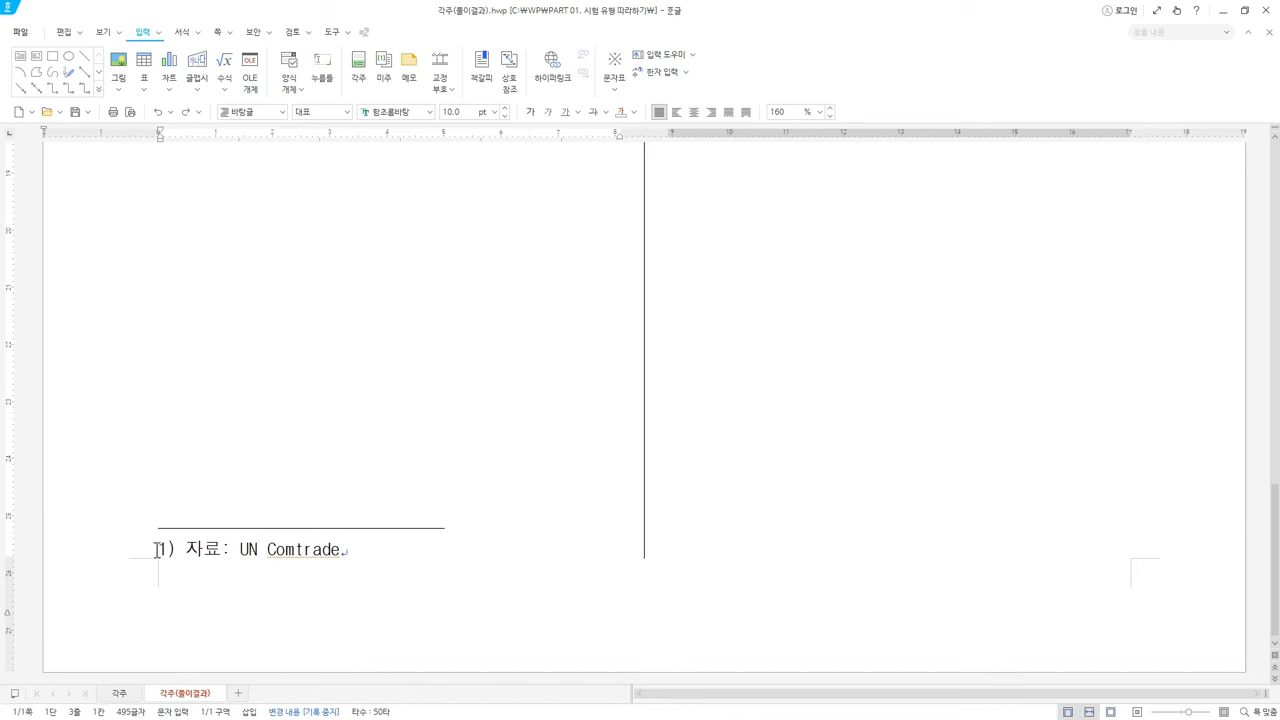
Enter editing of the footnote '1) 자료: UN Comtrade.' and place the caret at its end
left_click_drag(157, 549, 355, 549)
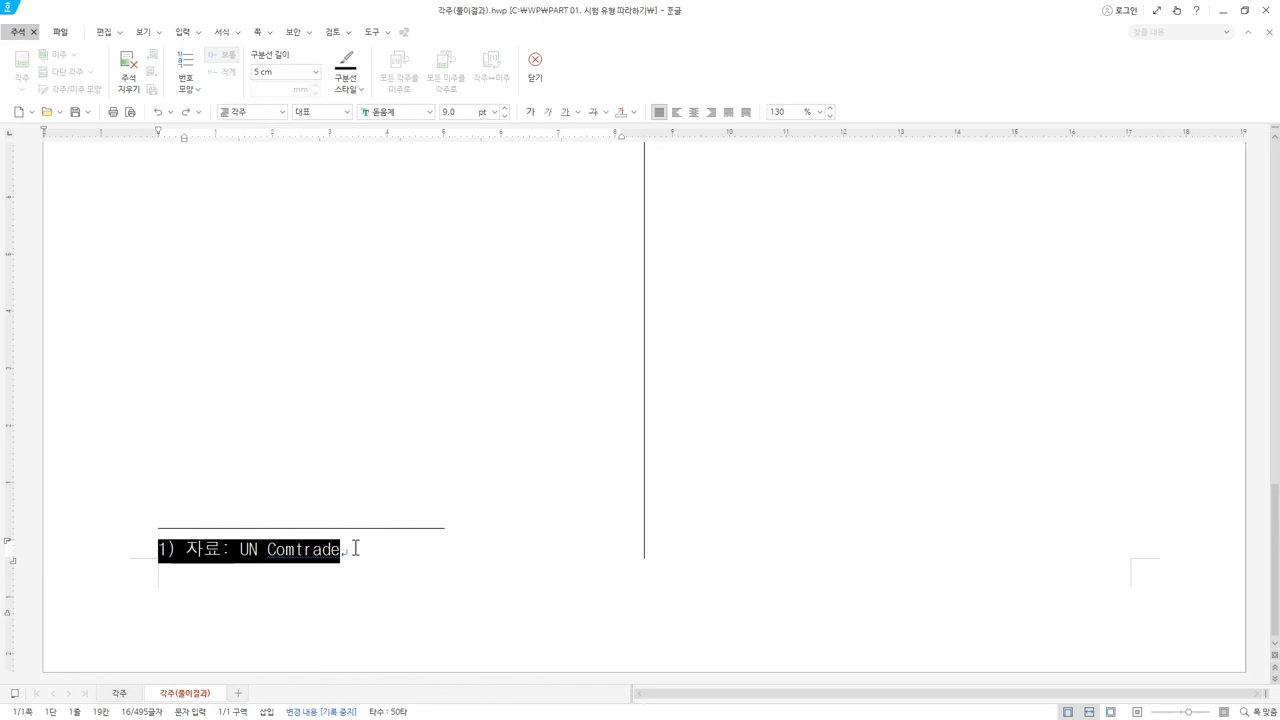
key("shift+Escape")
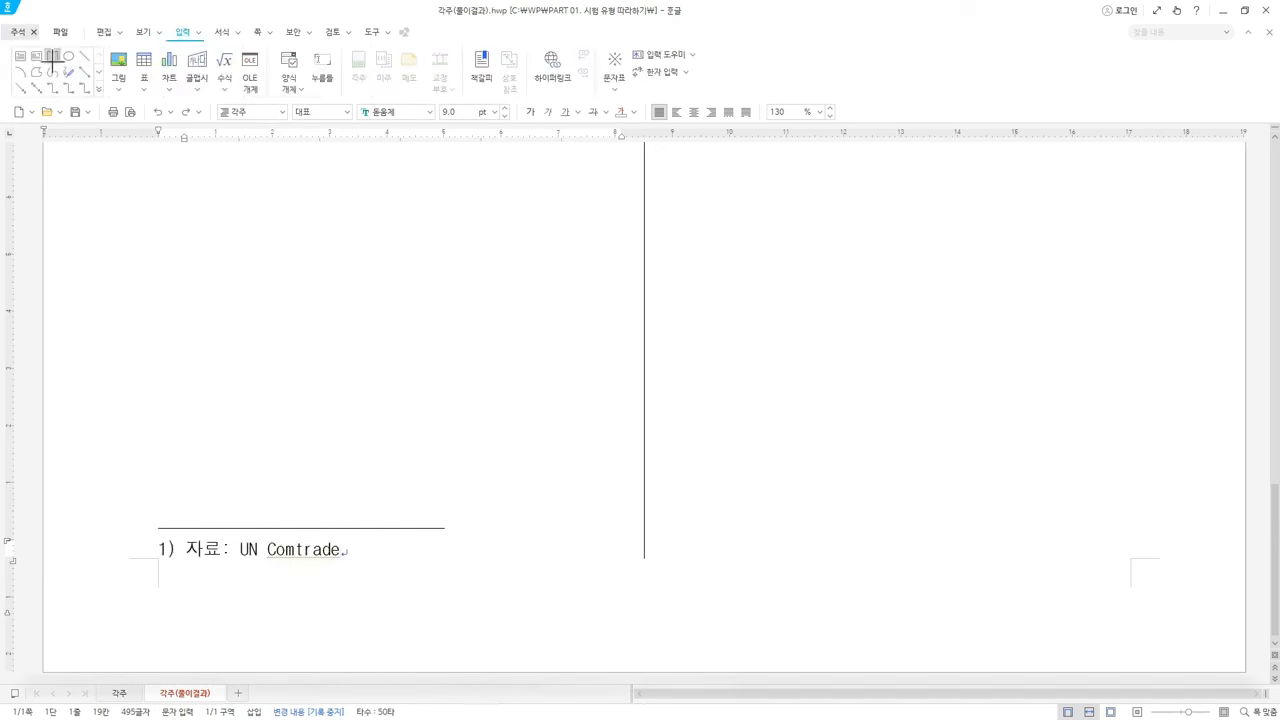
left_click(52, 57)
left_click_drag(181, 537, 349, 558)
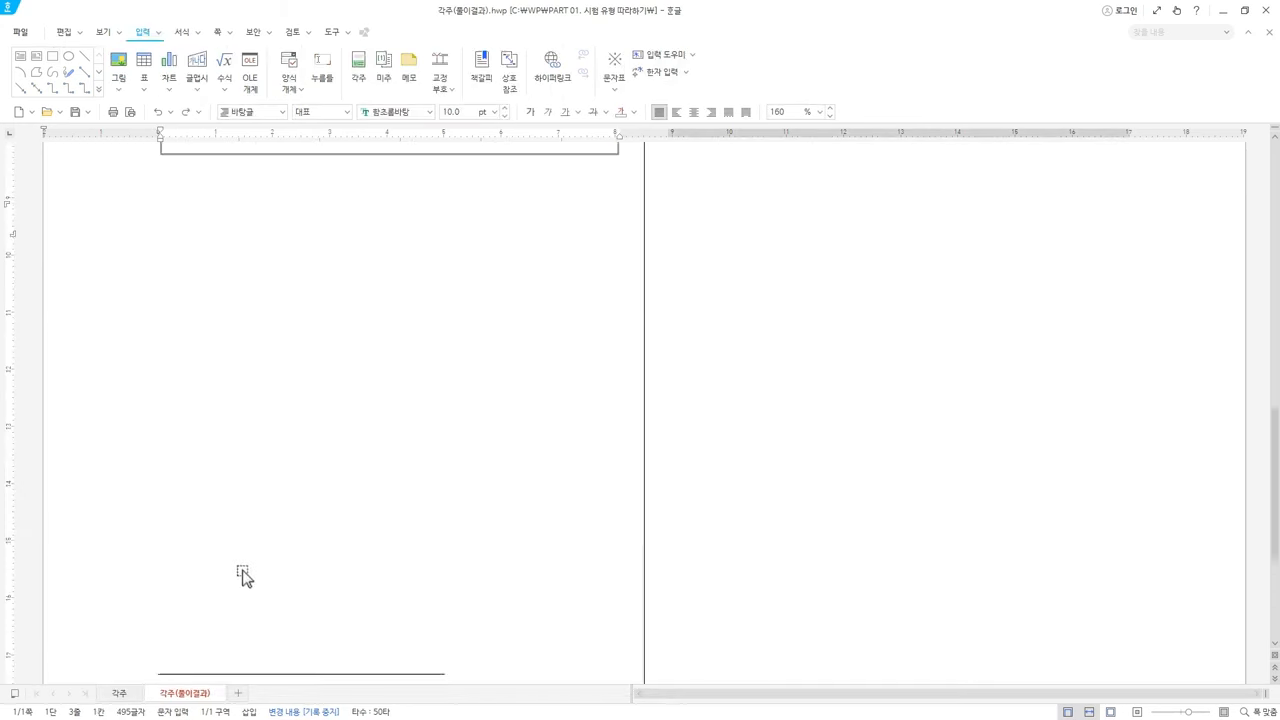
scroll(245, 577, "down", 2)
left_click_drag(158, 548, 347, 549)
left_click(186, 548)
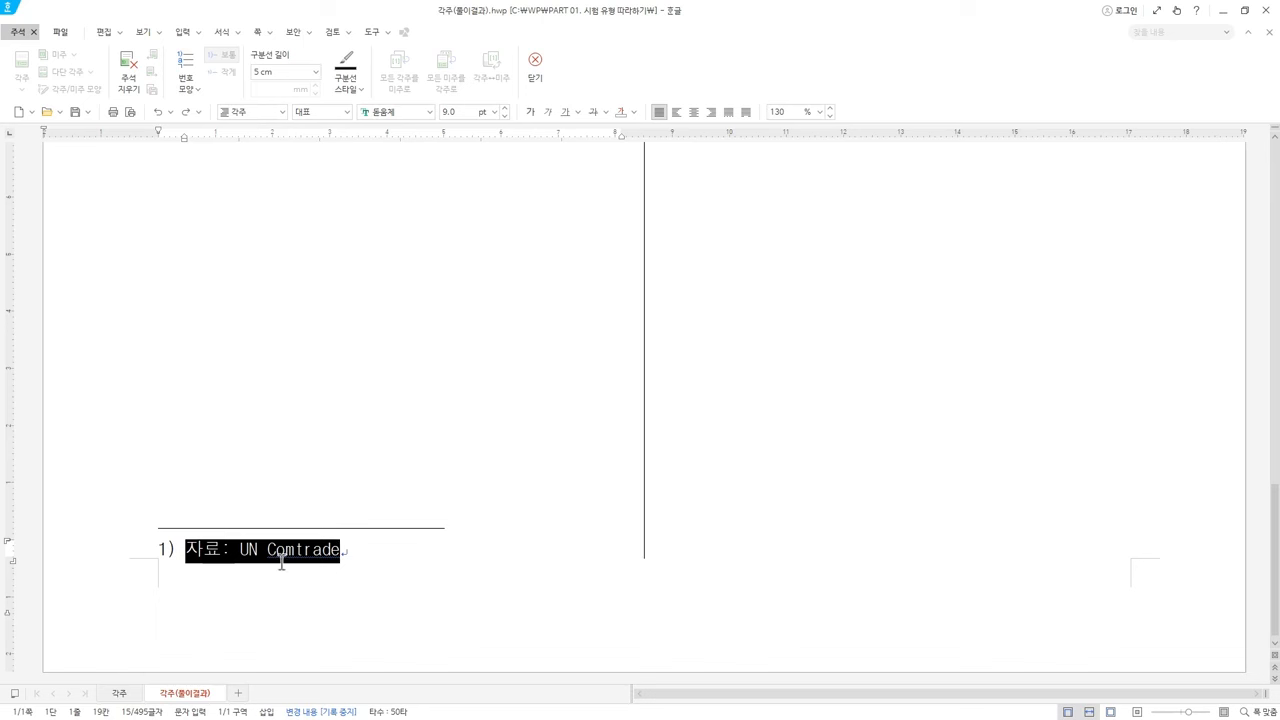
left_click(342, 552)
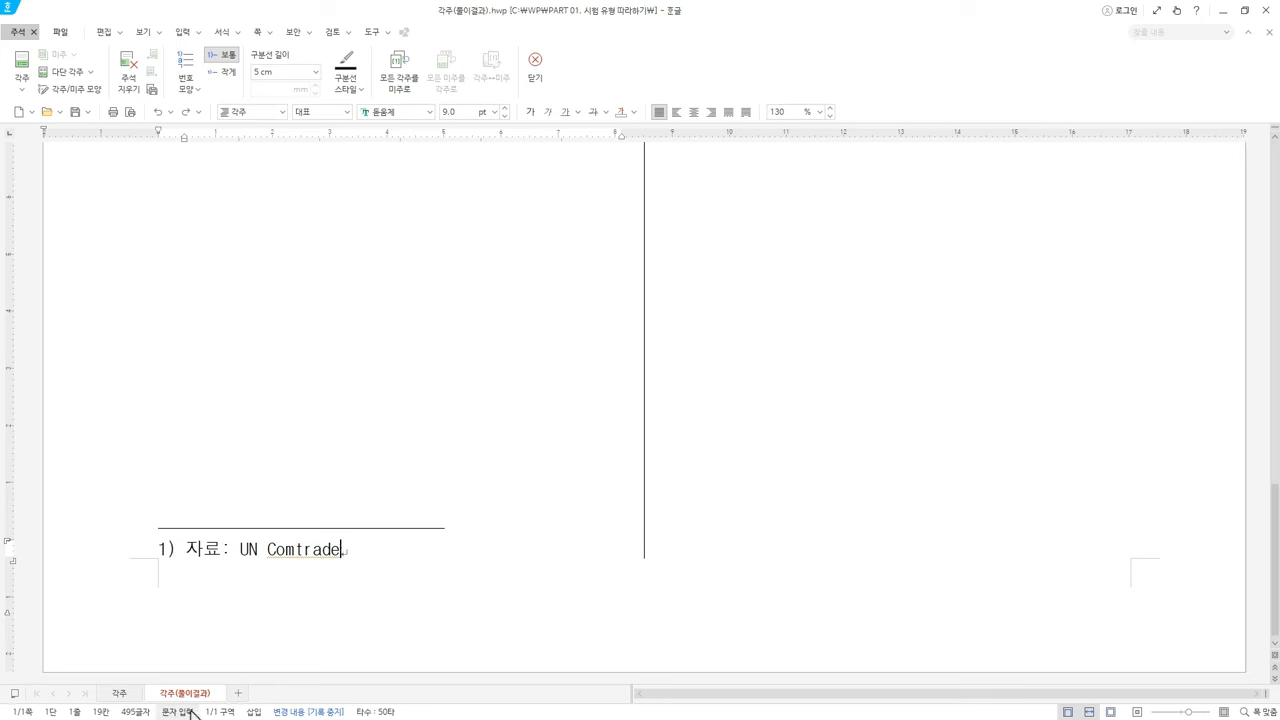
Switch to 각주.hwp and center-align the heading '국가별 1위 품목 수'
left_click(119, 694)
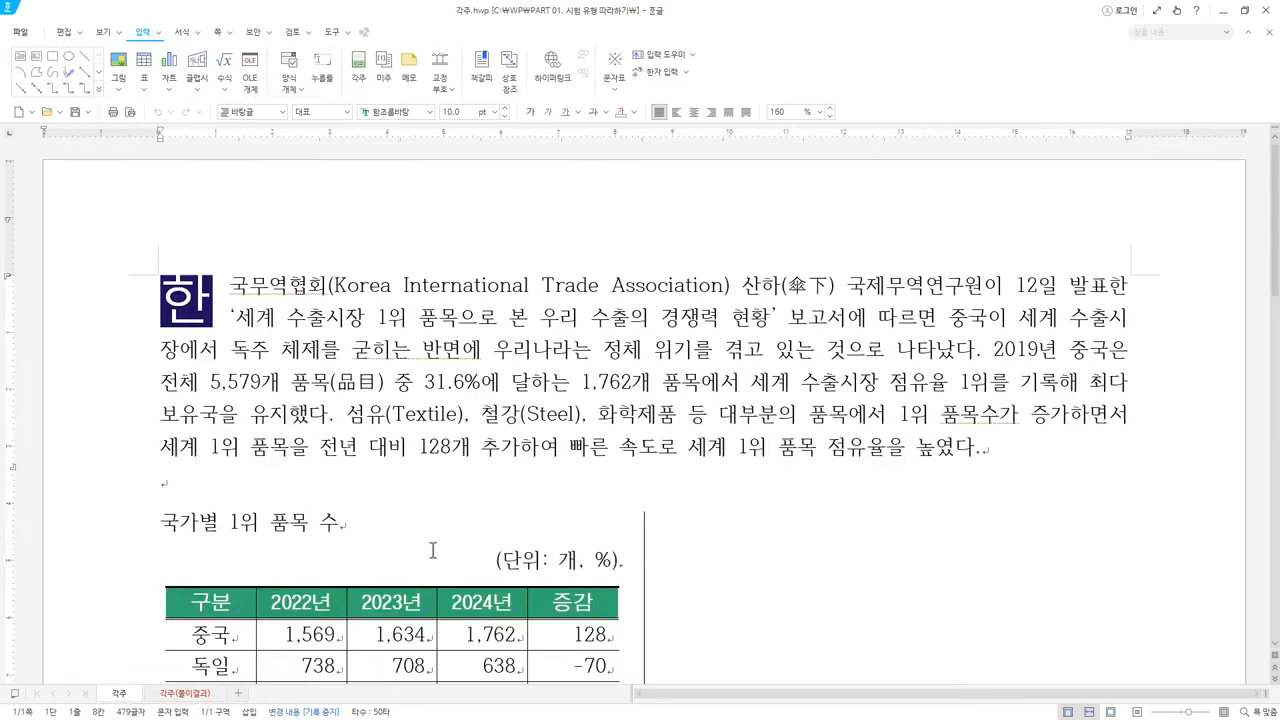
scroll(400, 492, "down", 1)
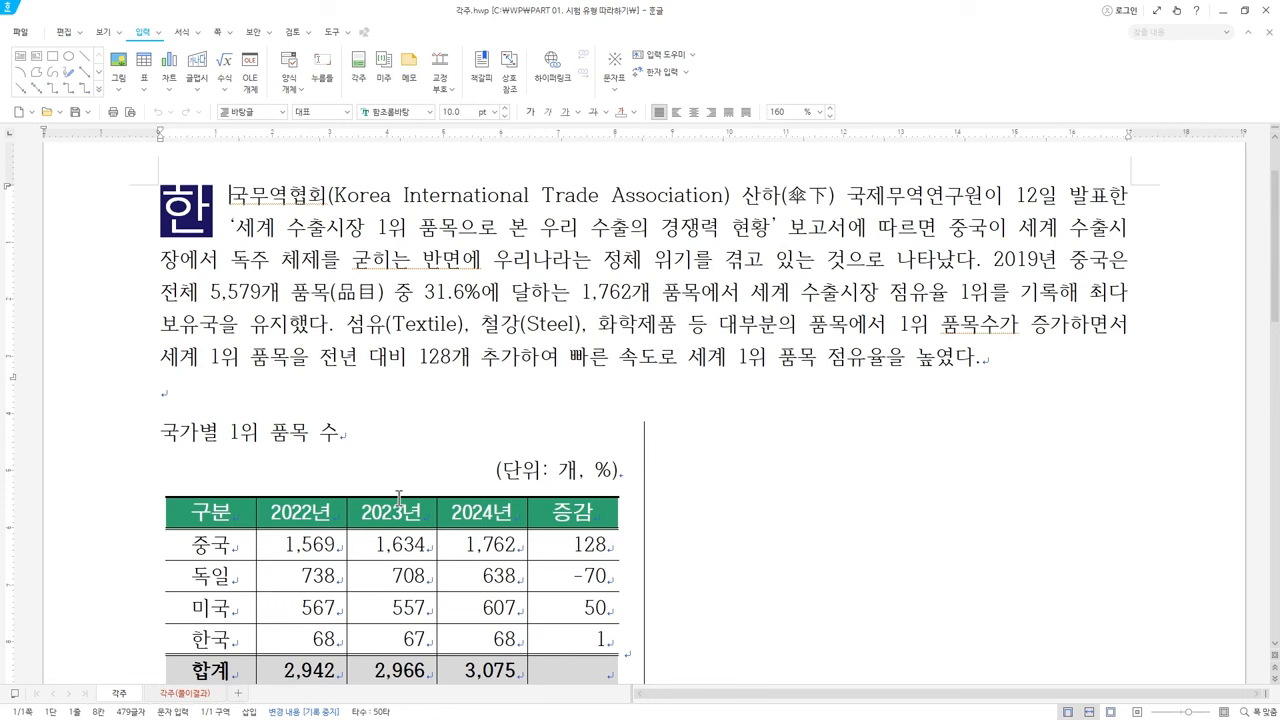
left_click(349, 431)
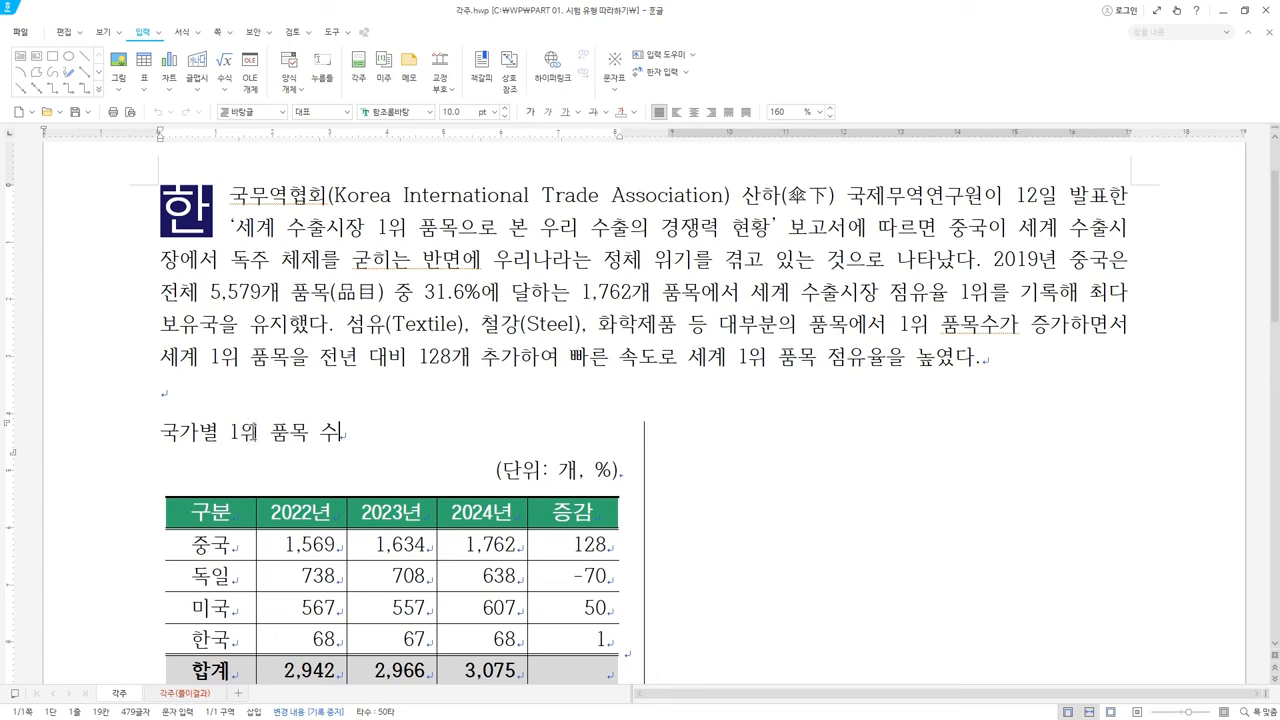
left_click(282, 113)
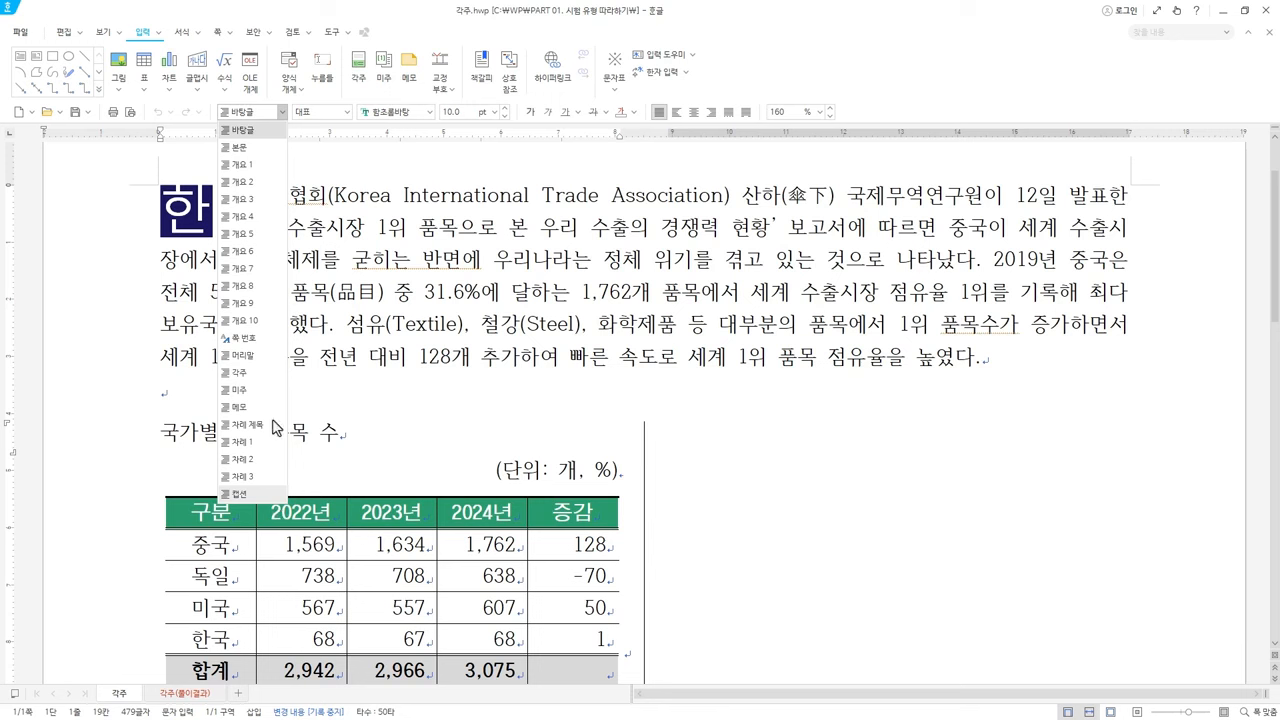
left_click(410, 24)
left_click(236, 430)
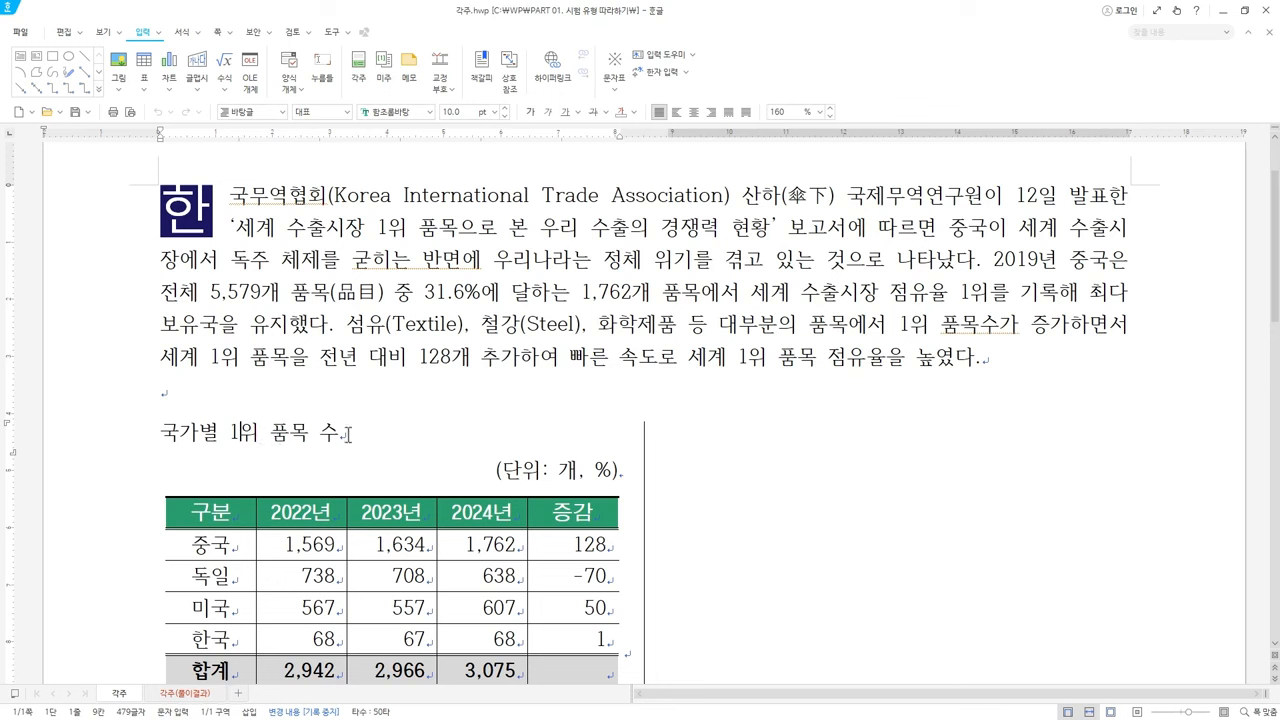
left_click(694, 111)
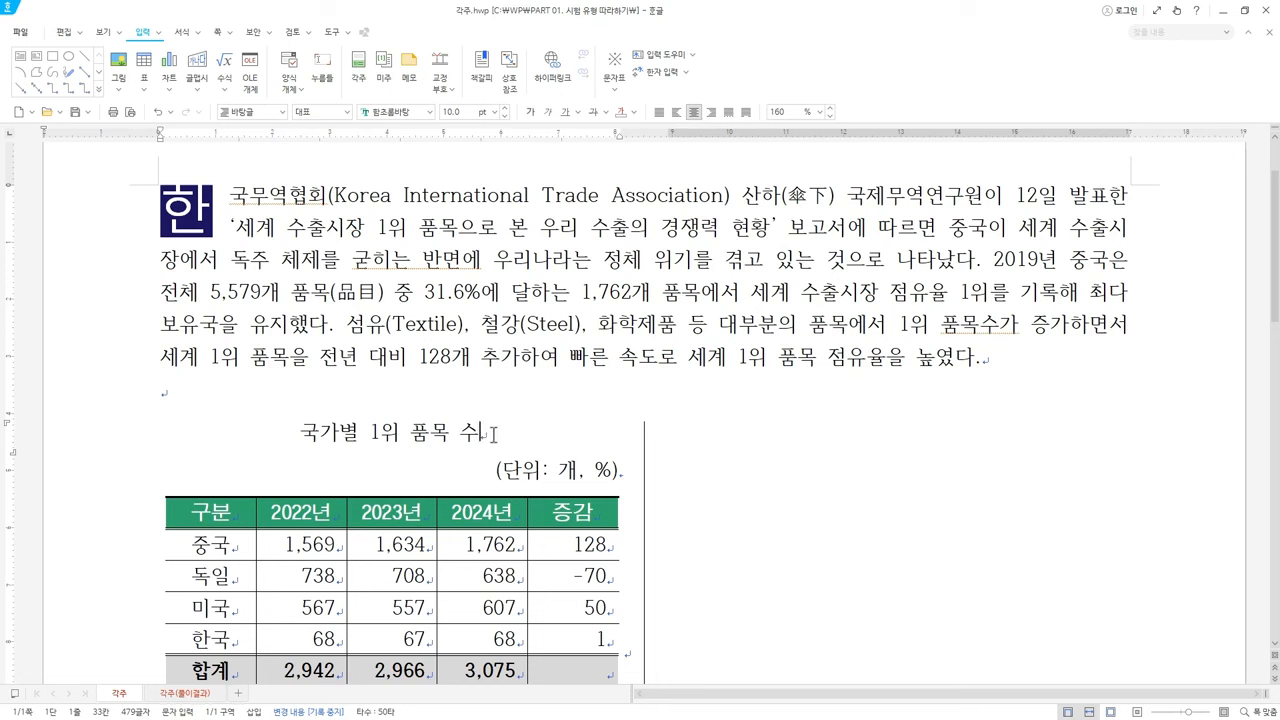
left_click(493, 435)
Insert footnote 1) after '국가별 1위 품목 수' and place the caret in its empty text
left_click(357, 68)
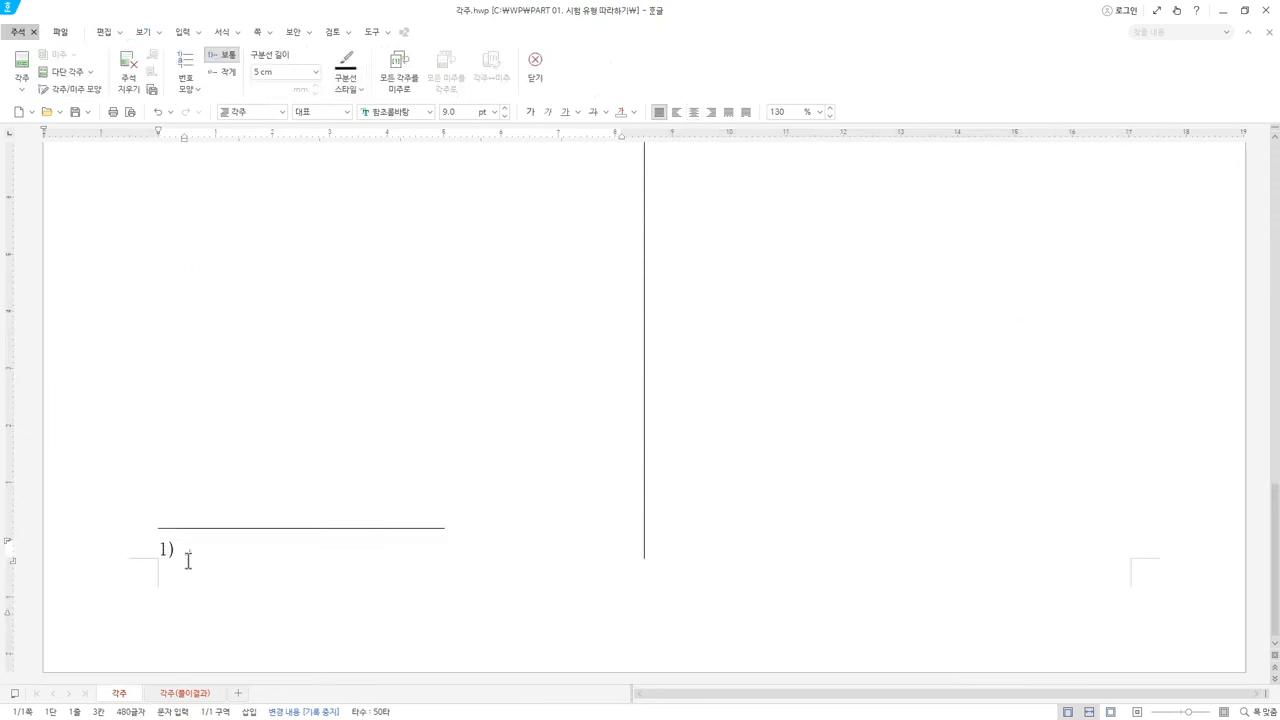
left_click_drag(178, 553, 193, 556)
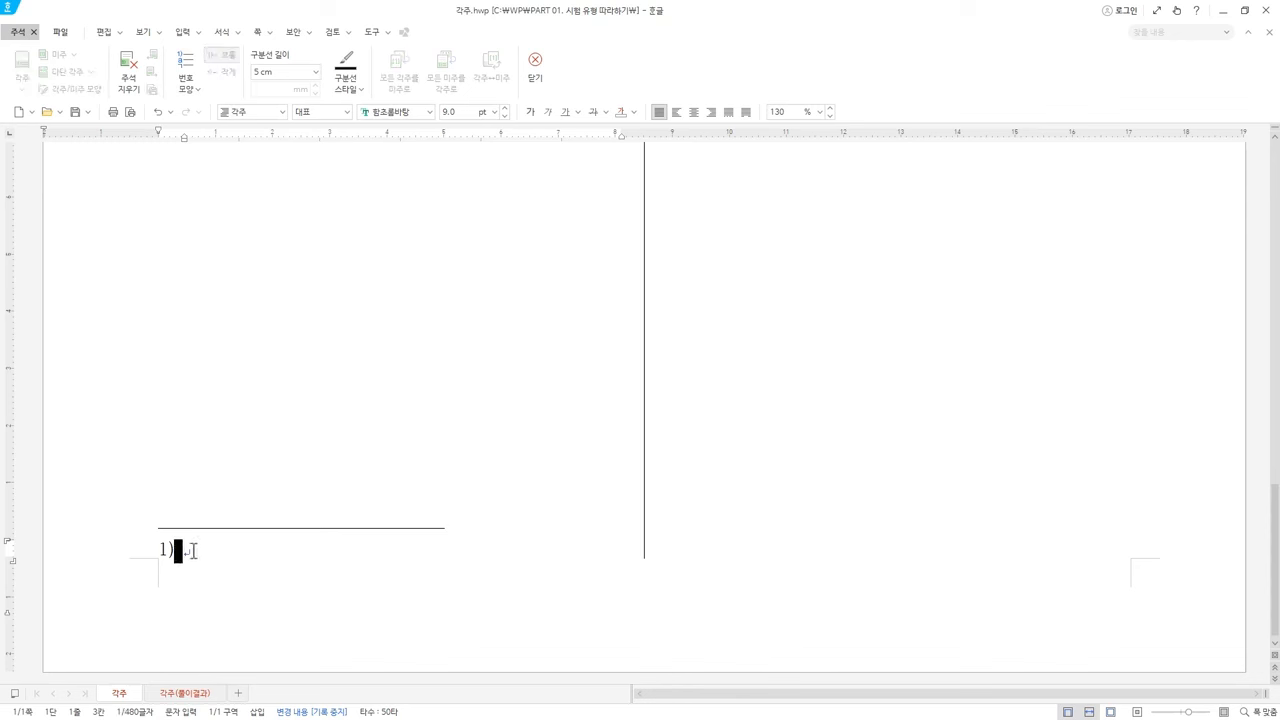
left_click(193, 551)
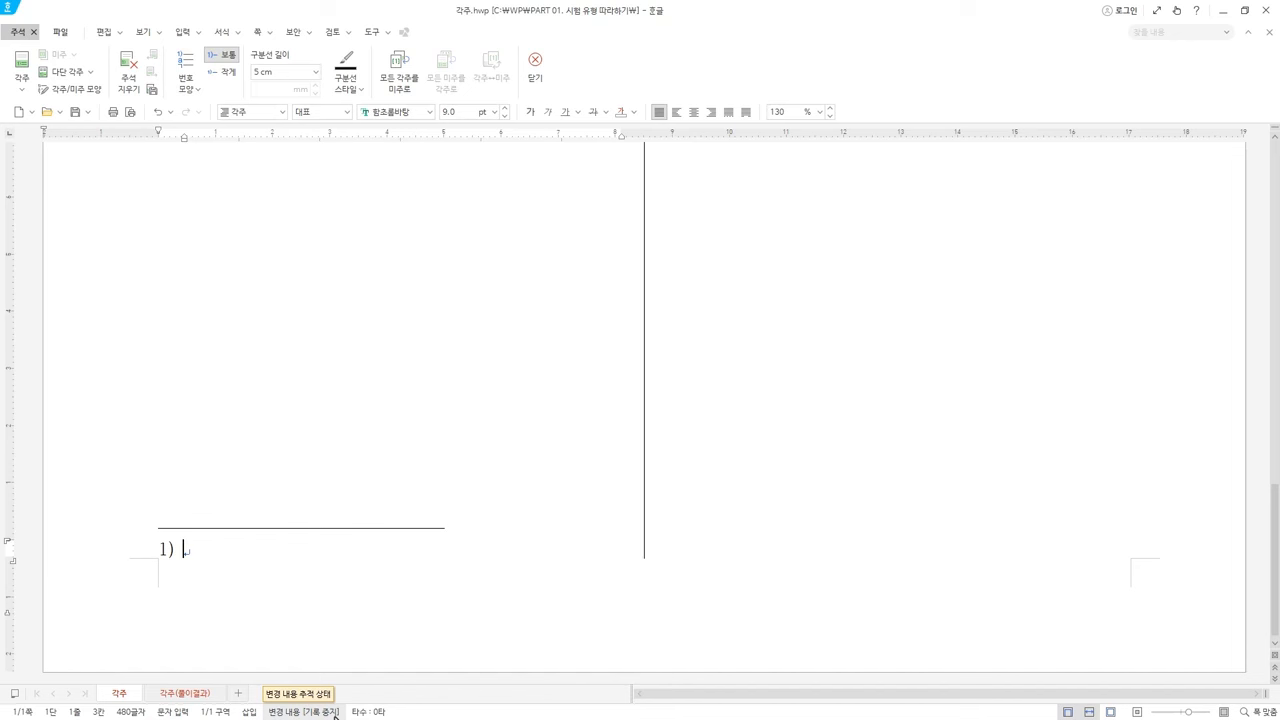
Type '자료: UN Comtrade' into footnote 1), switching input to English, then select the line
type("자료:")
key("Hangul")
type("UN")
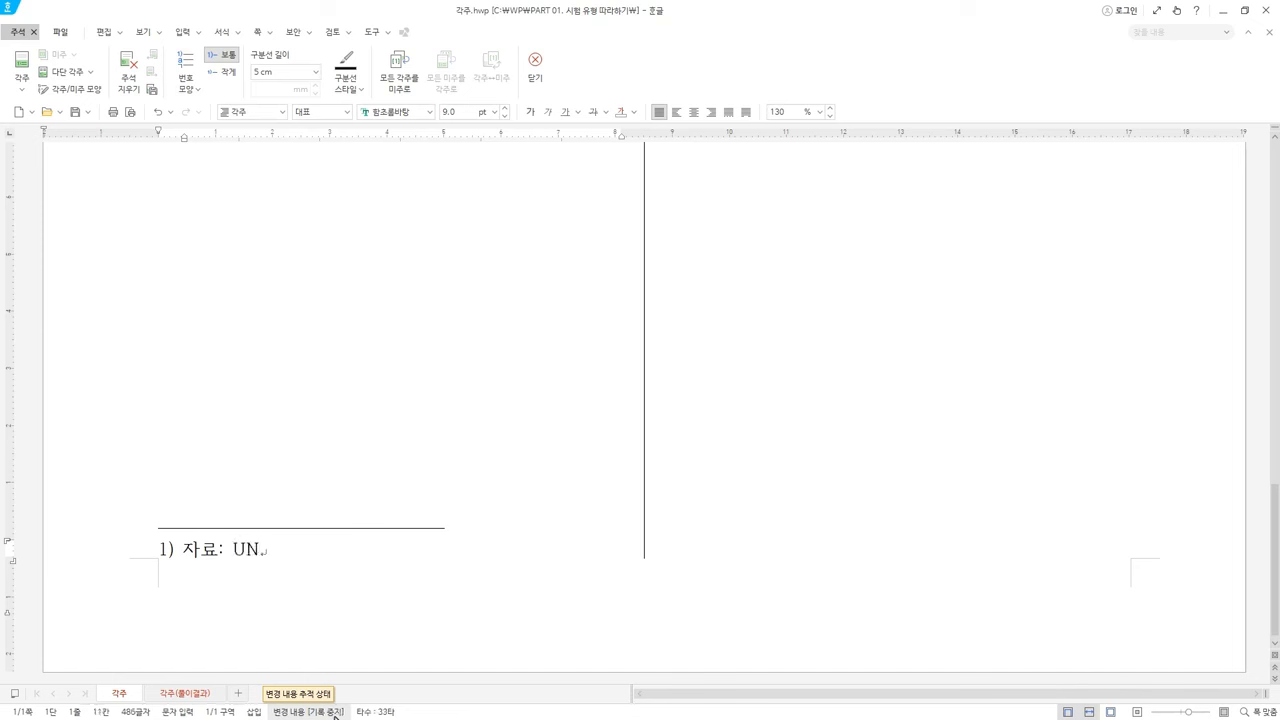
type(" Comtrade")
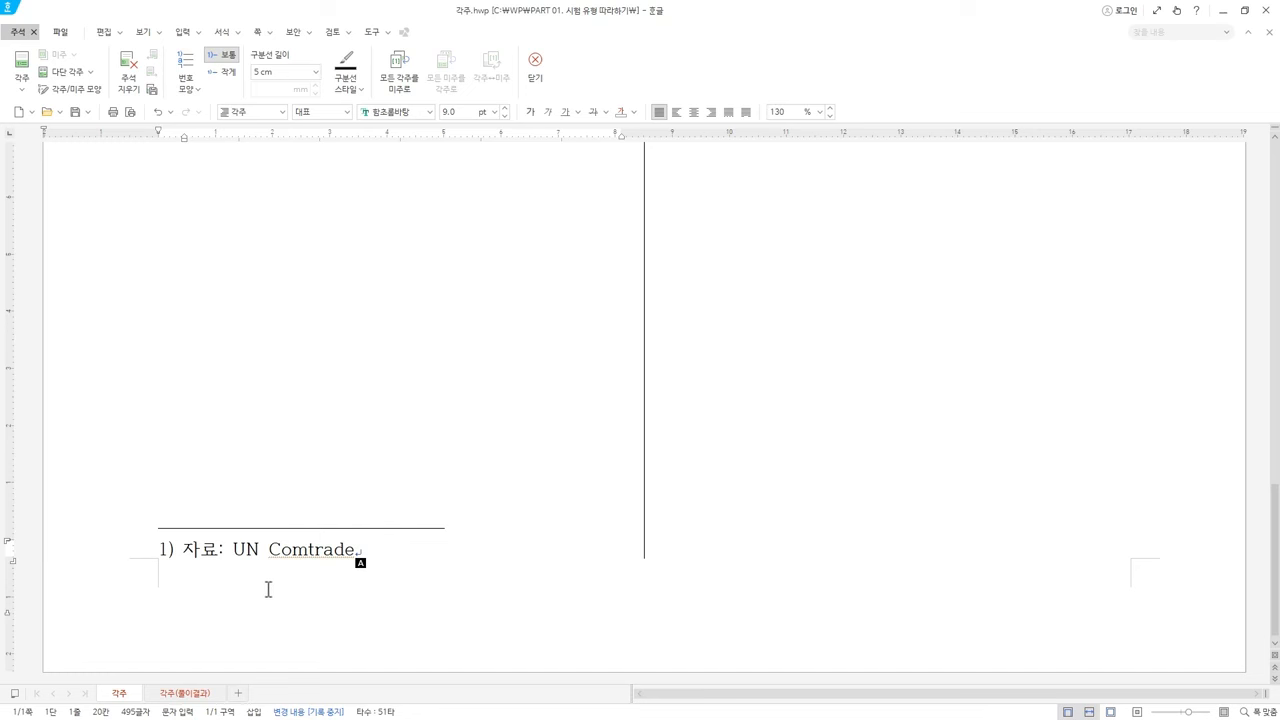
left_click(33, 539)
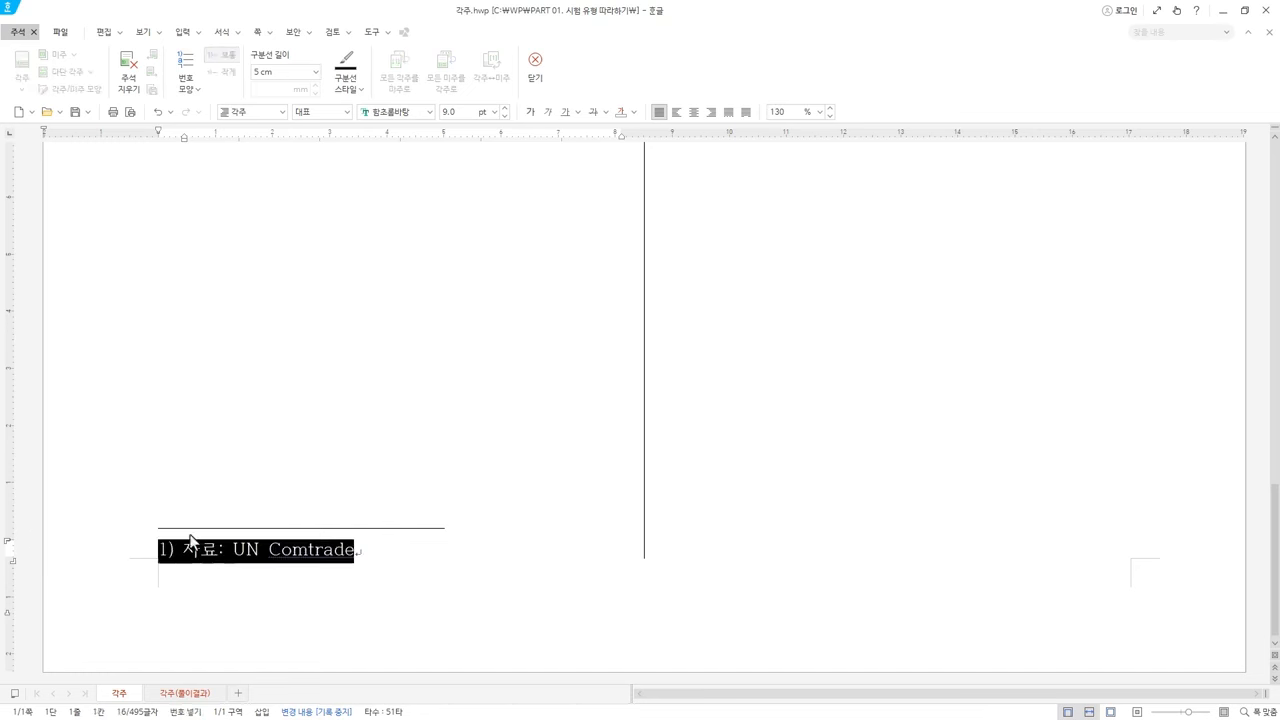
Set the footnote text's font to 돋움체
left_click(418, 111)
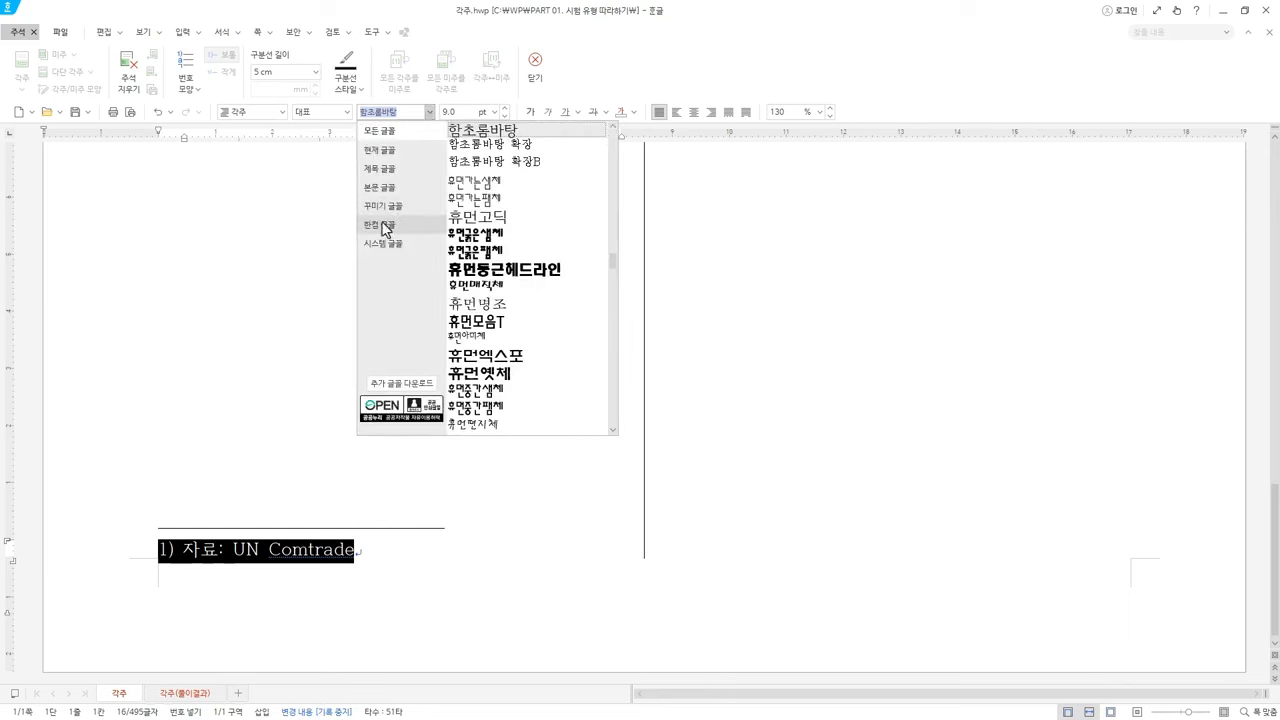
left_click(406, 226)
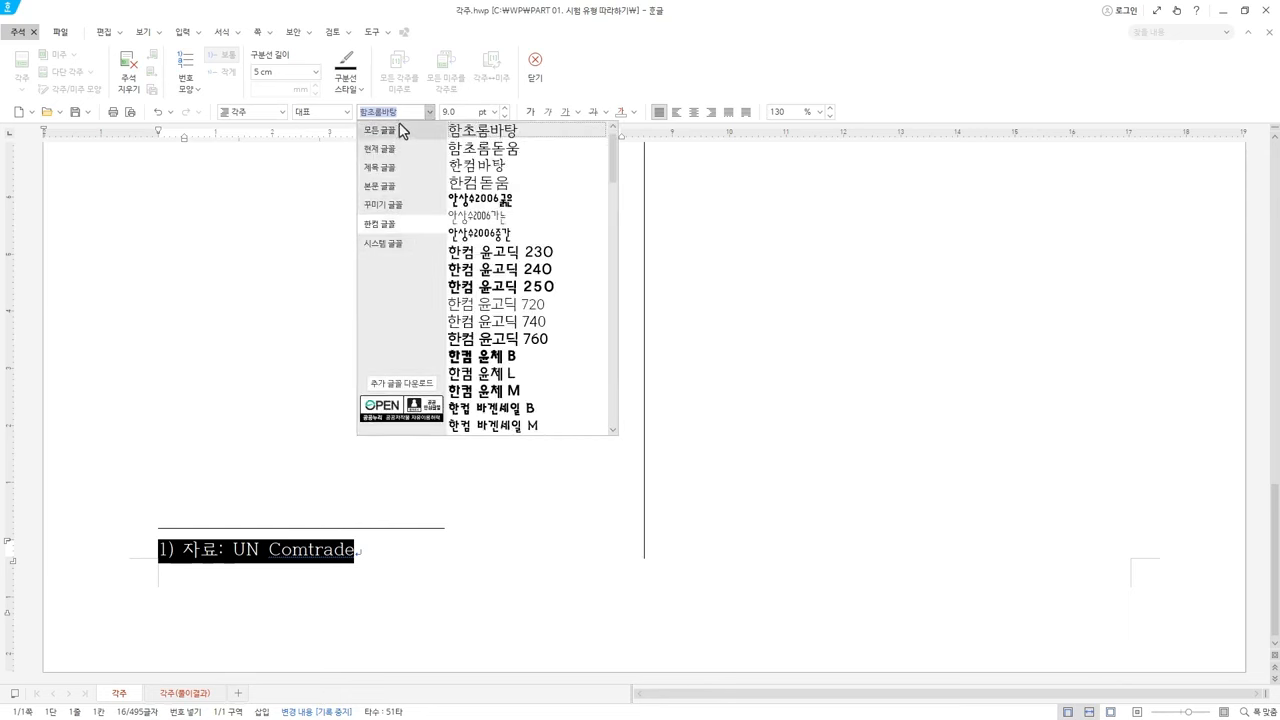
type("돋움")
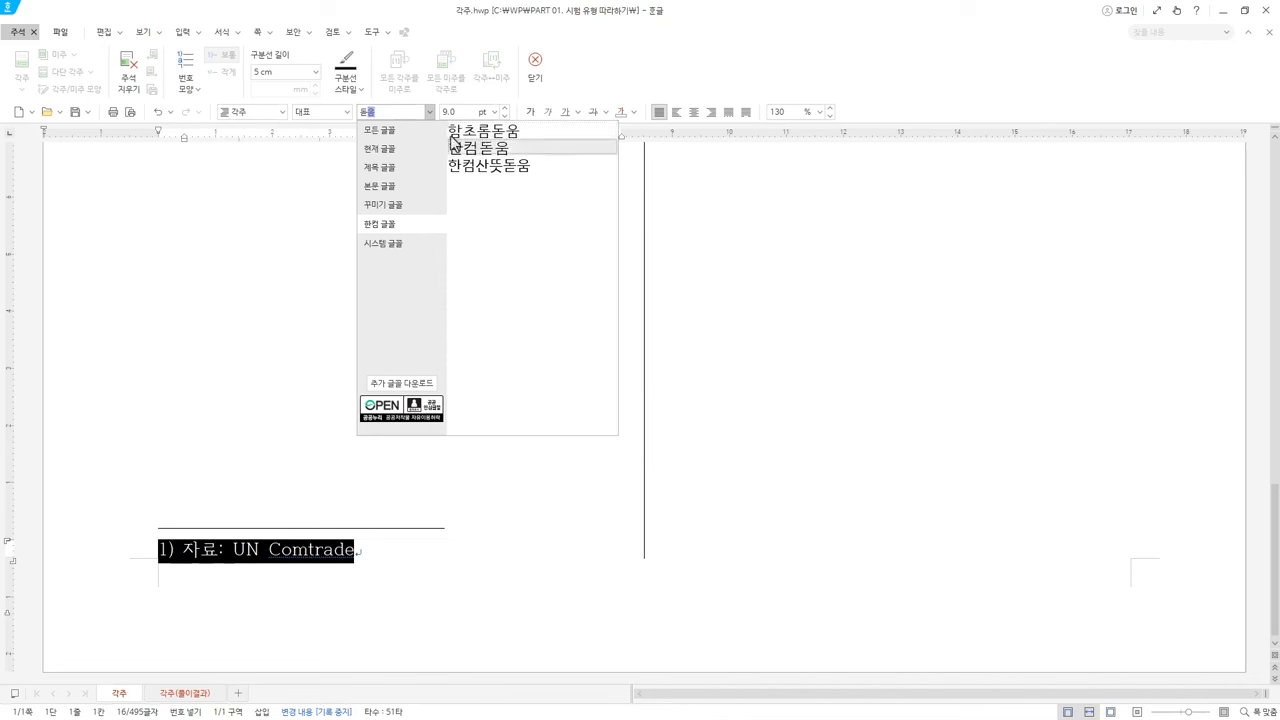
left_click(392, 133)
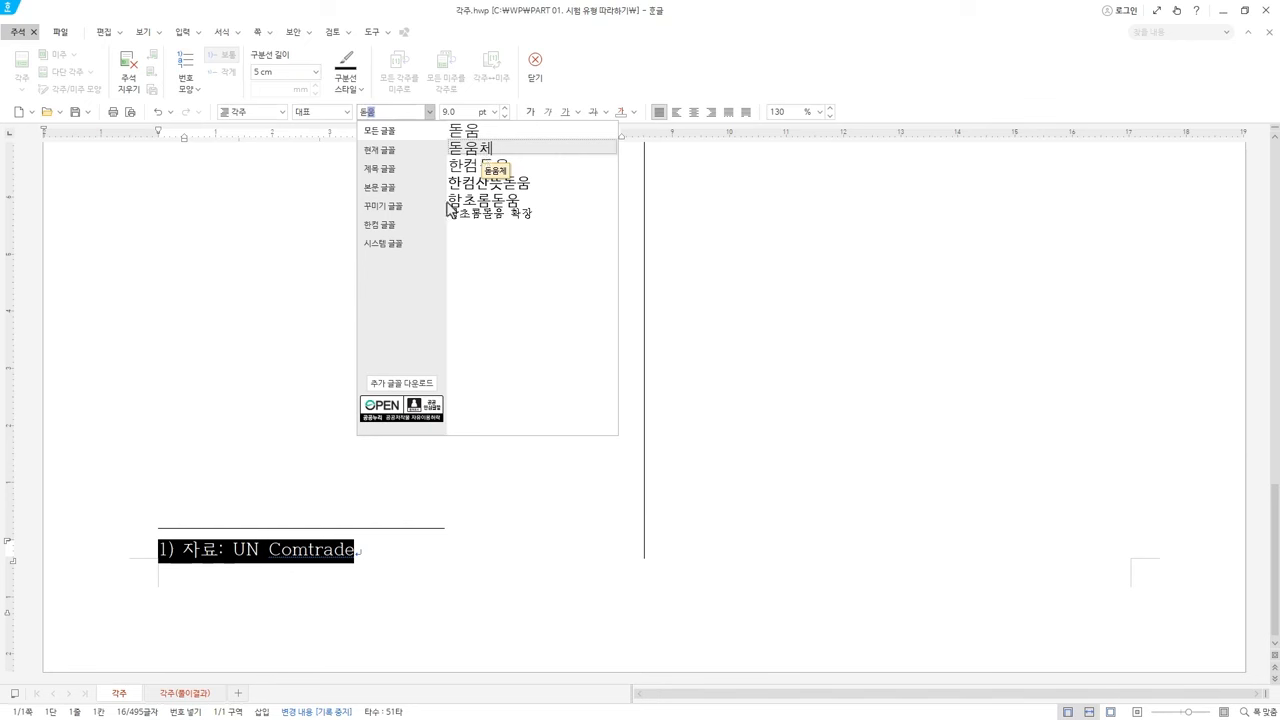
left_click(482, 148)
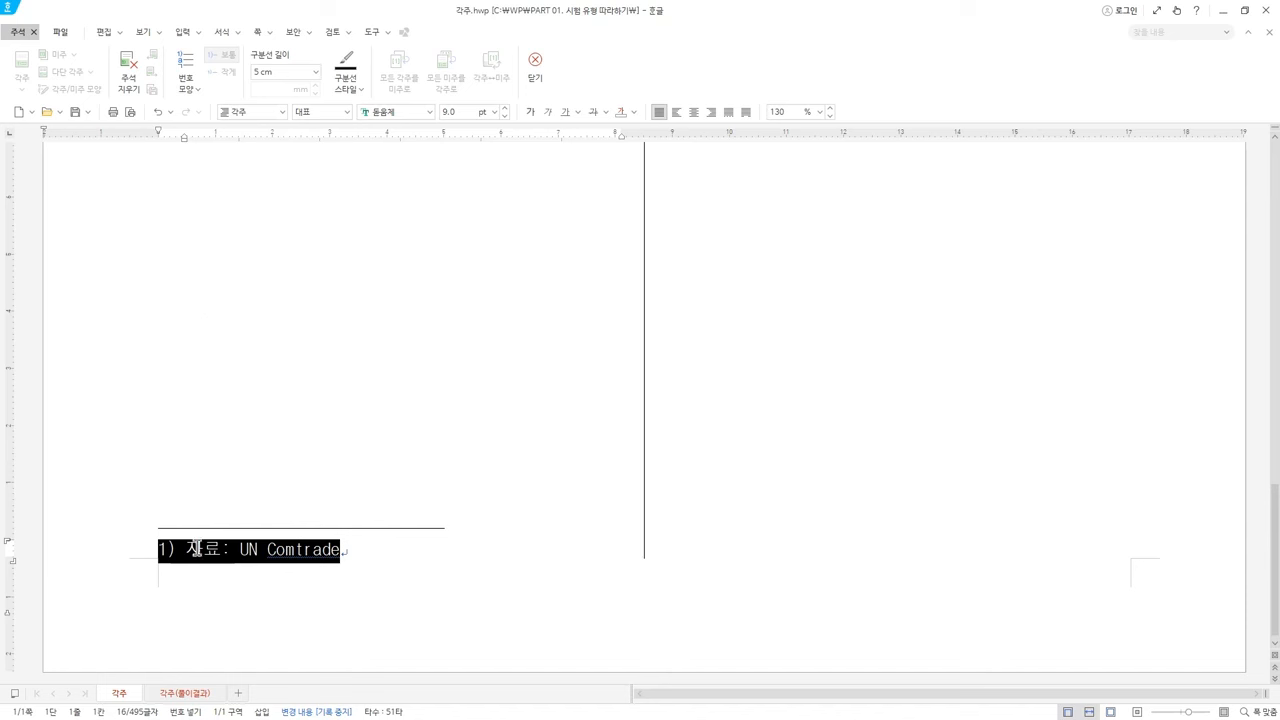
Add a closing period after 'Comtrade' in the footnote
left_click(167, 551)
left_click(388, 557)
type(".")
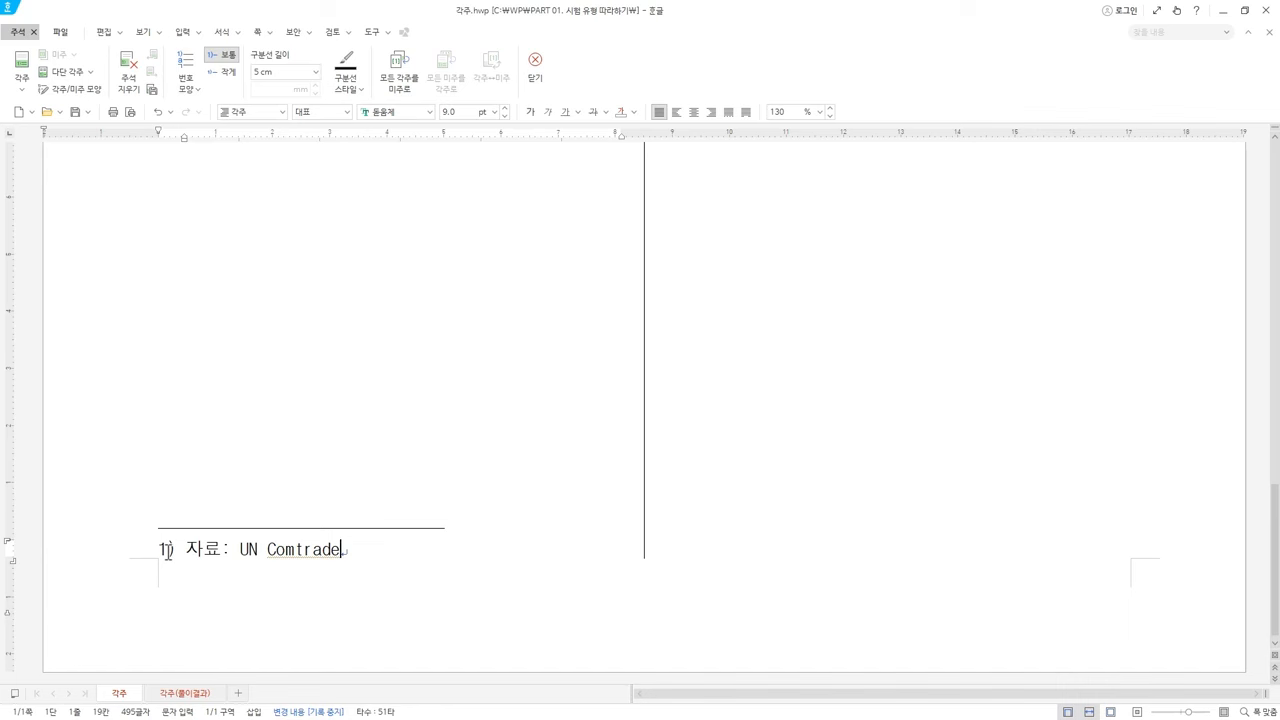
left_click(535, 68)
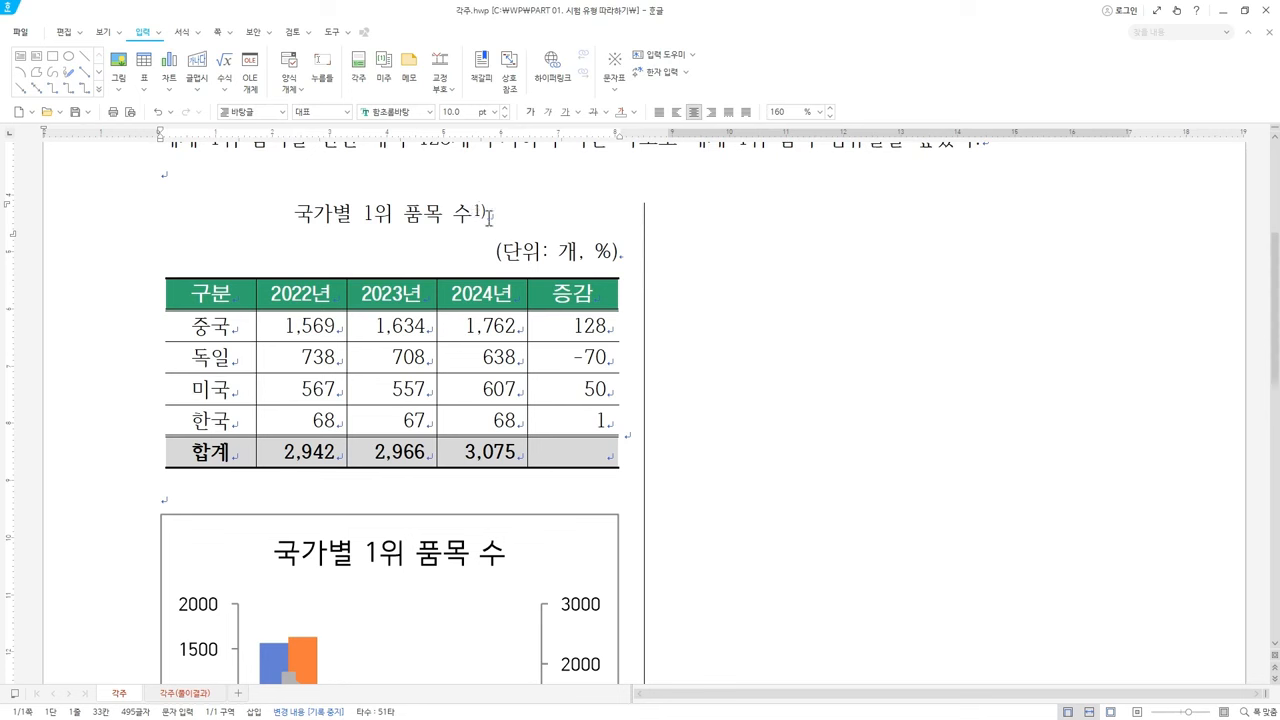
left_click_drag(496, 214, 477, 214)
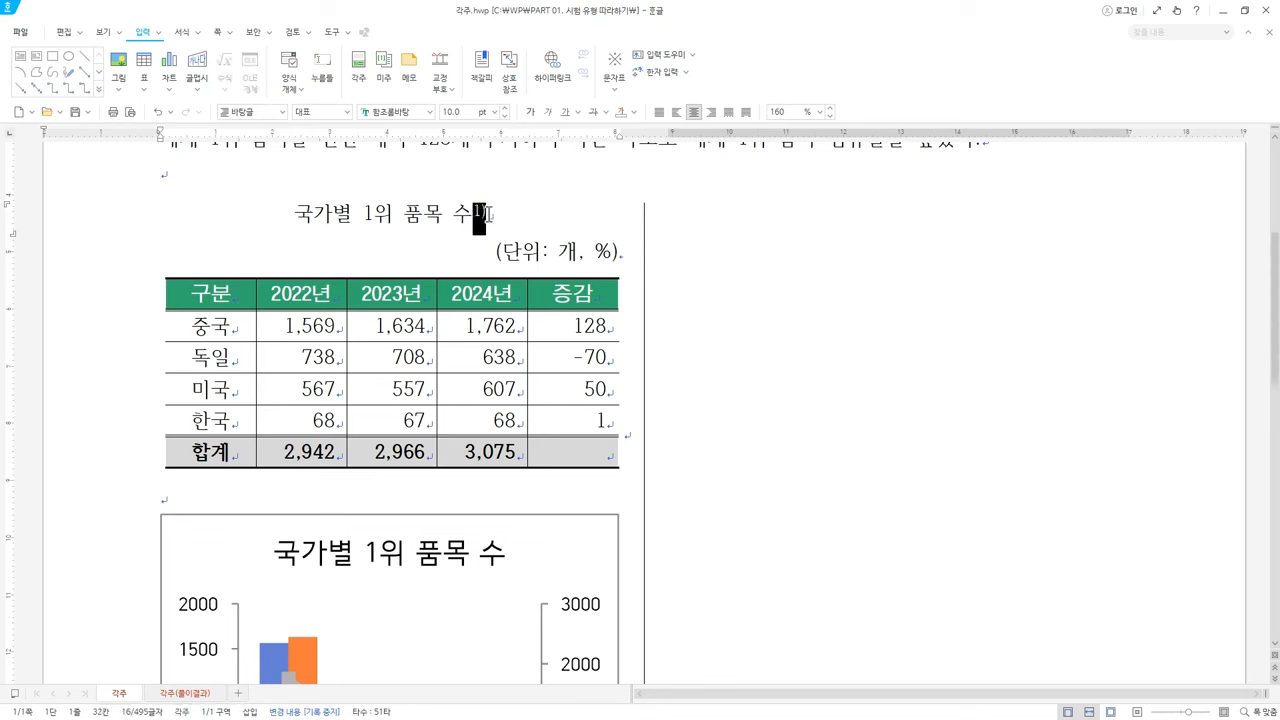
left_click(488, 216)
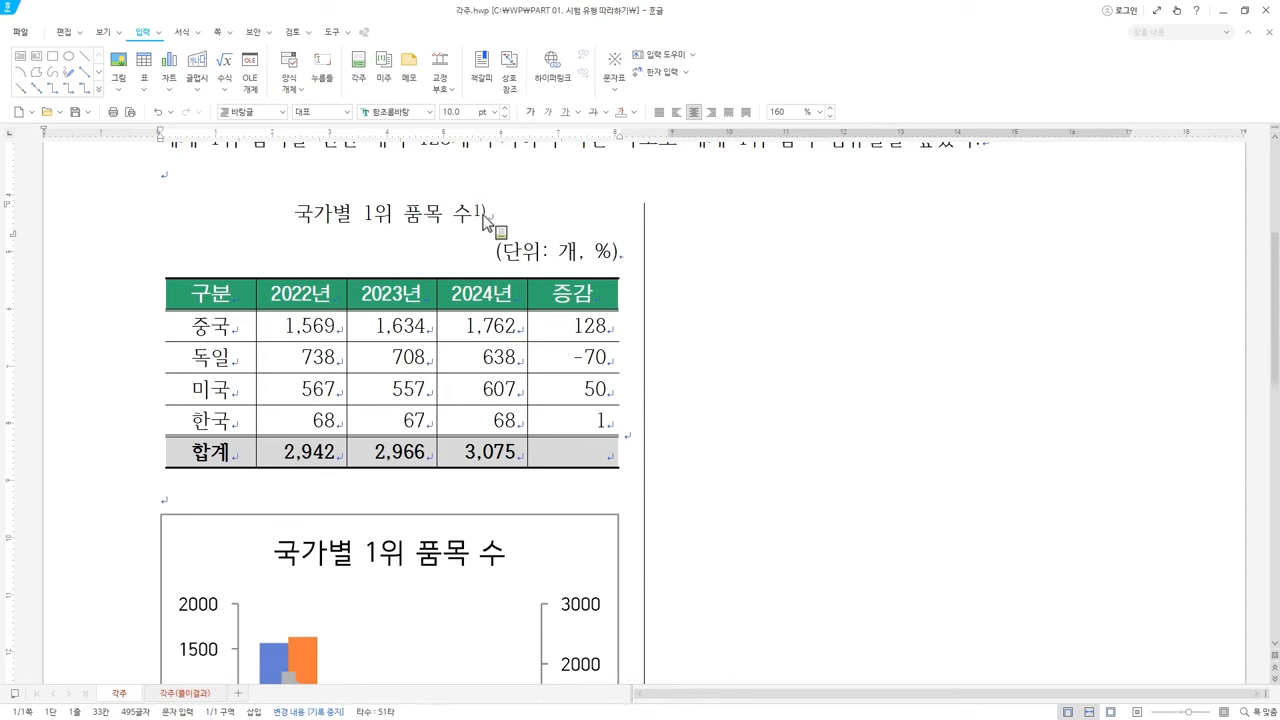
double_click(489, 218)
scroll(361, 585, "down", 1)
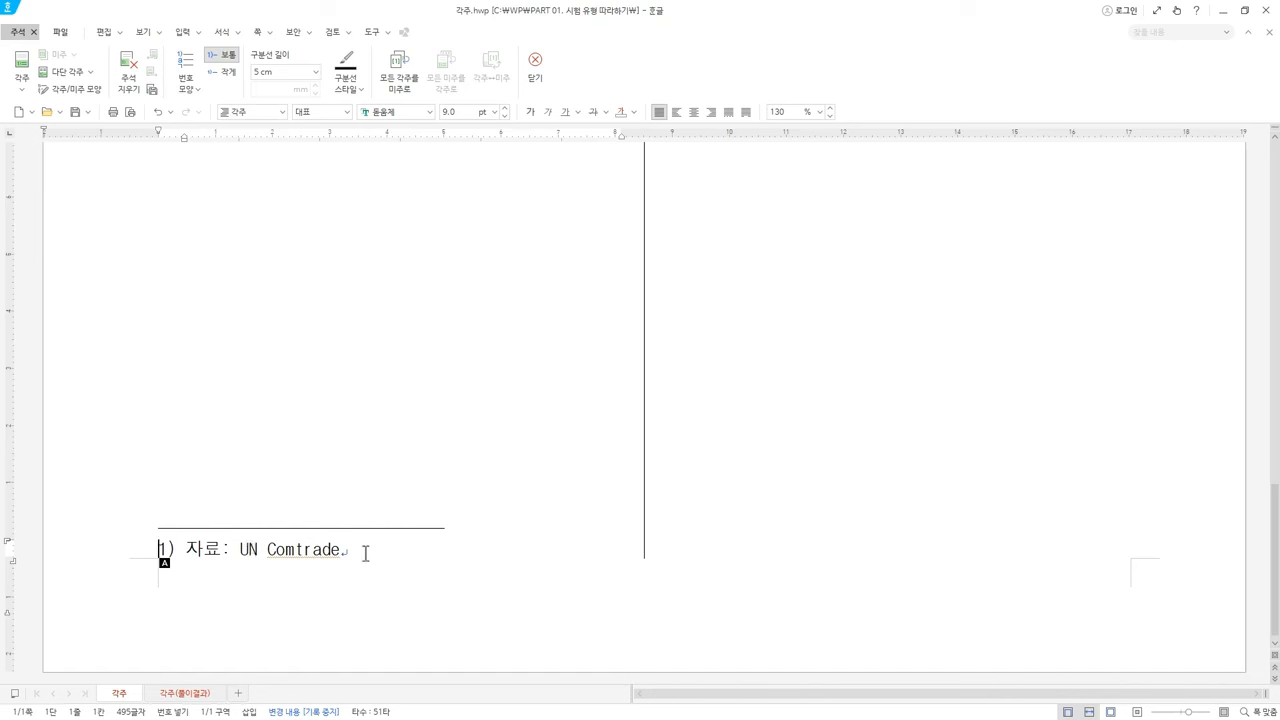
left_click_drag(366, 554, 185, 550)
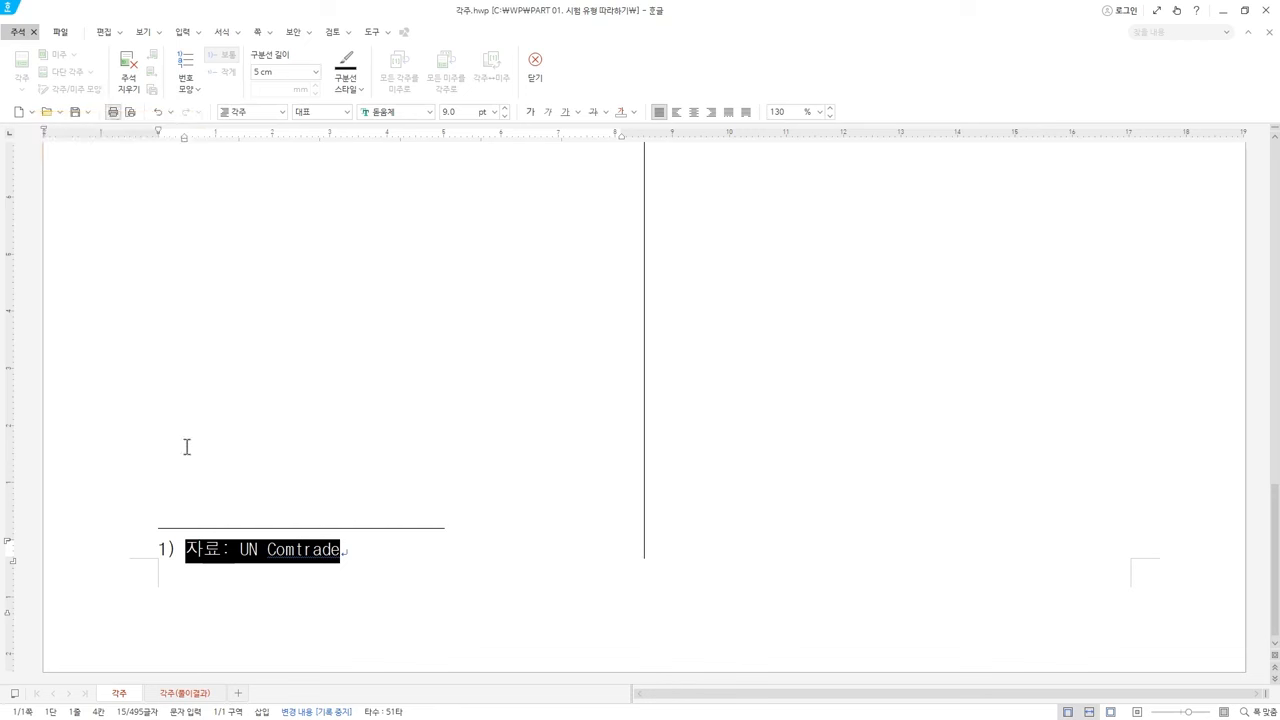
left_click(354, 549)
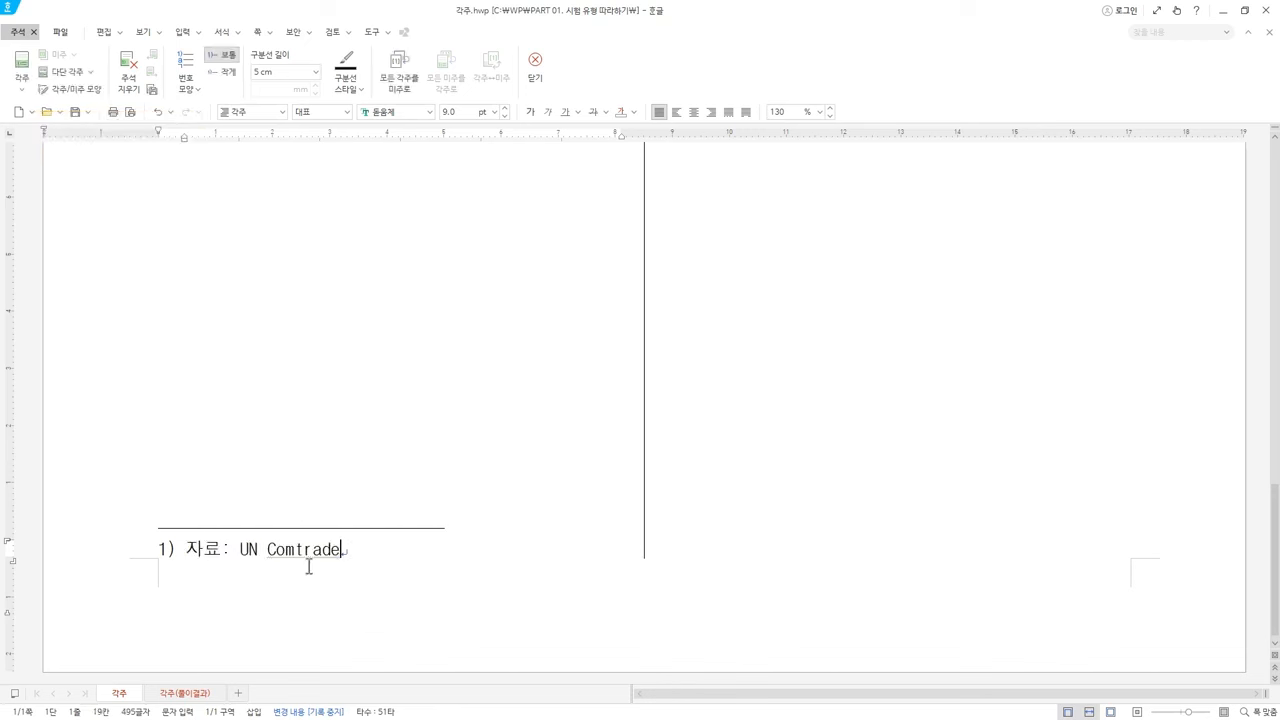
left_click(94, 89)
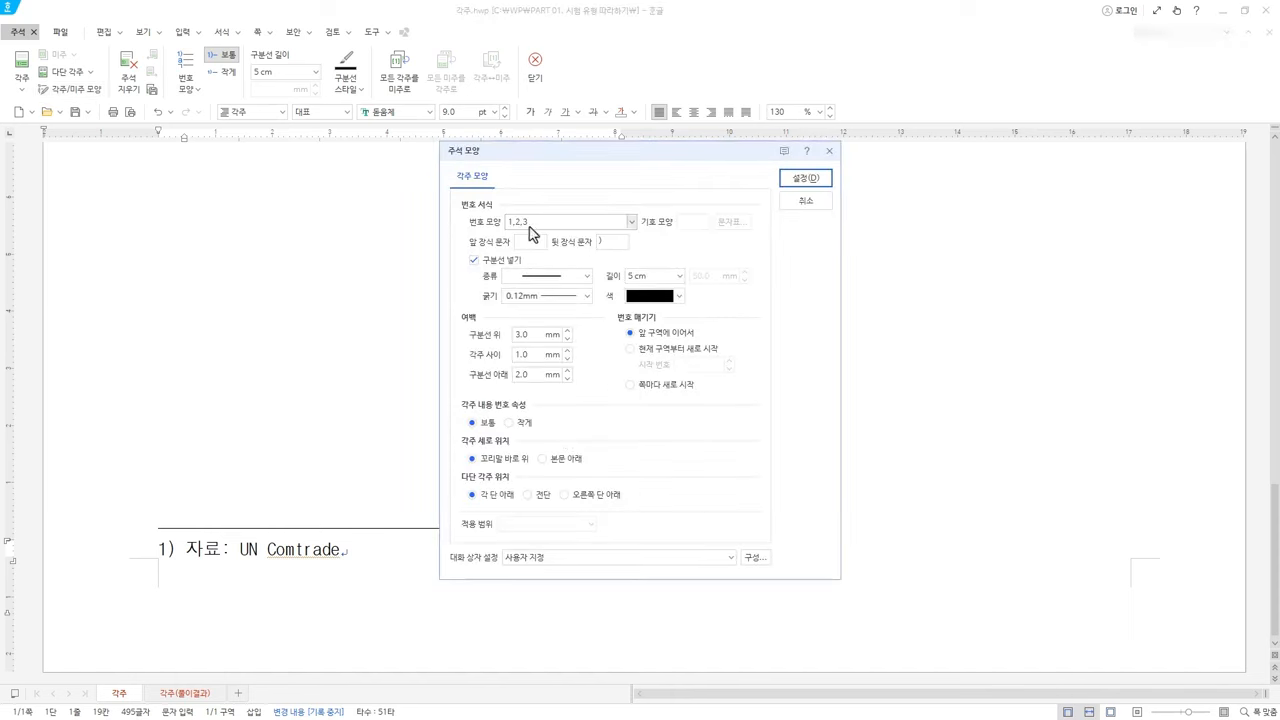
left_click(538, 224)
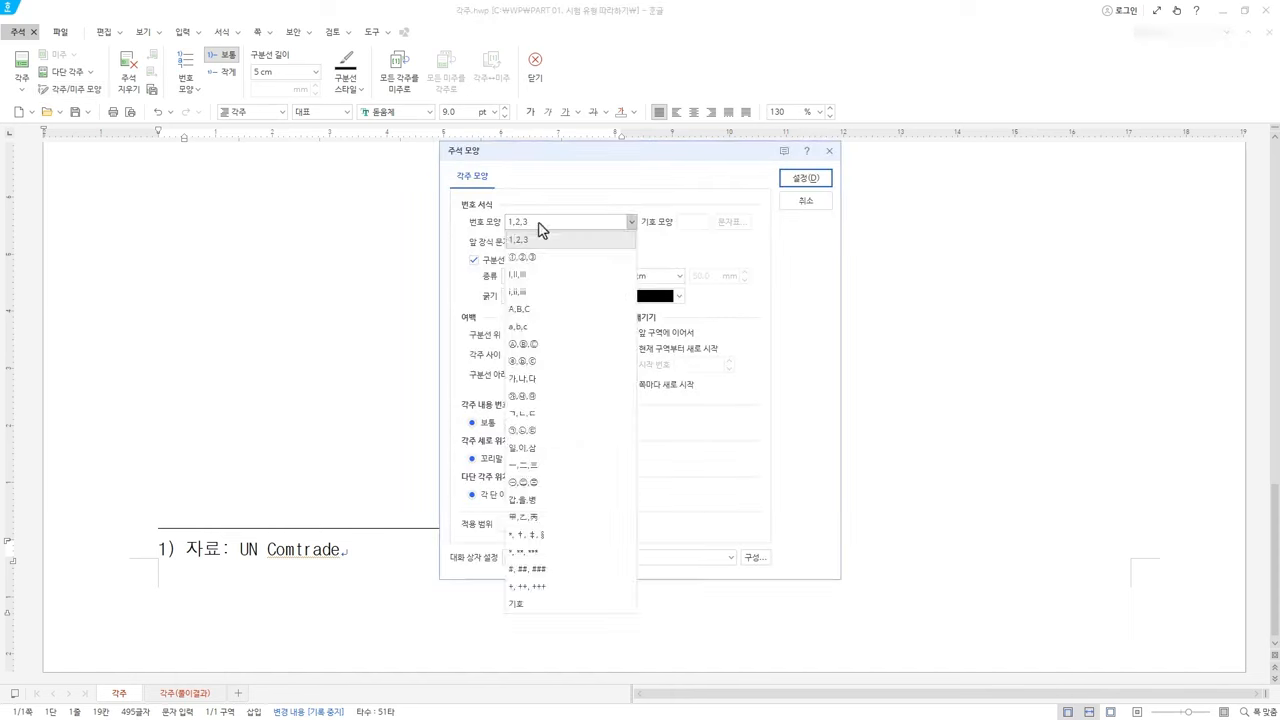
left_click(540, 312)
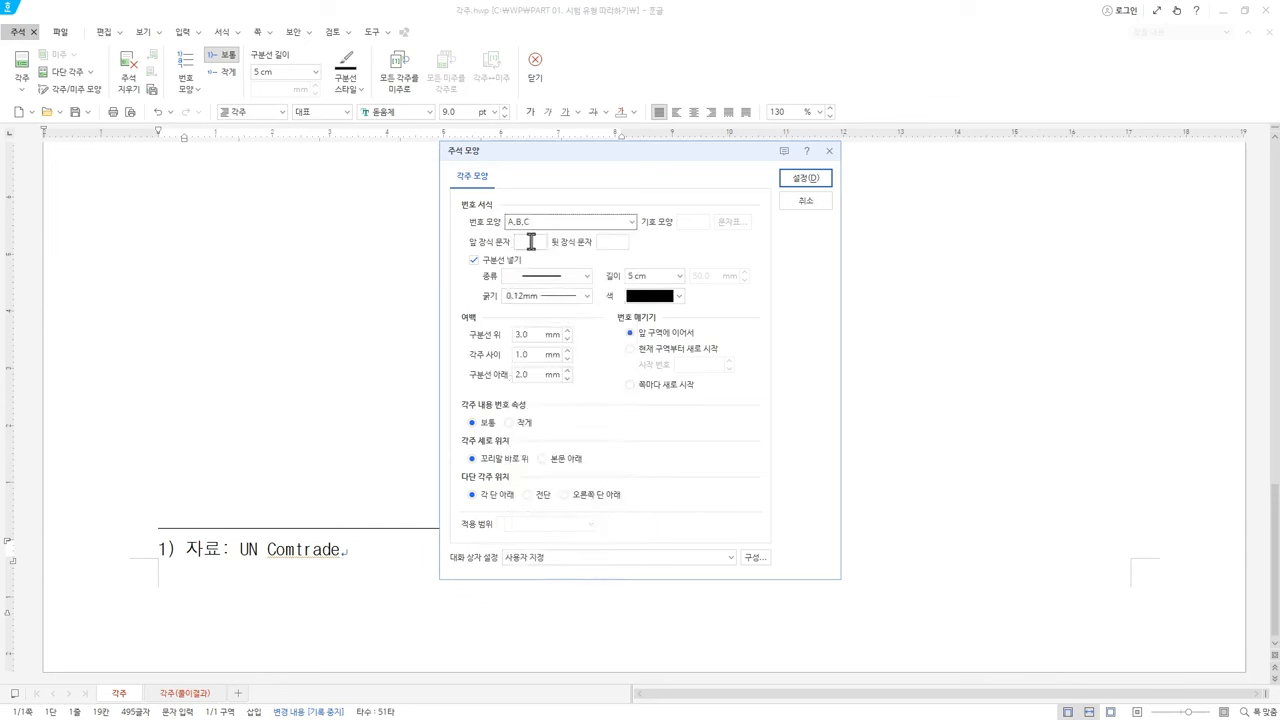
left_click(607, 224)
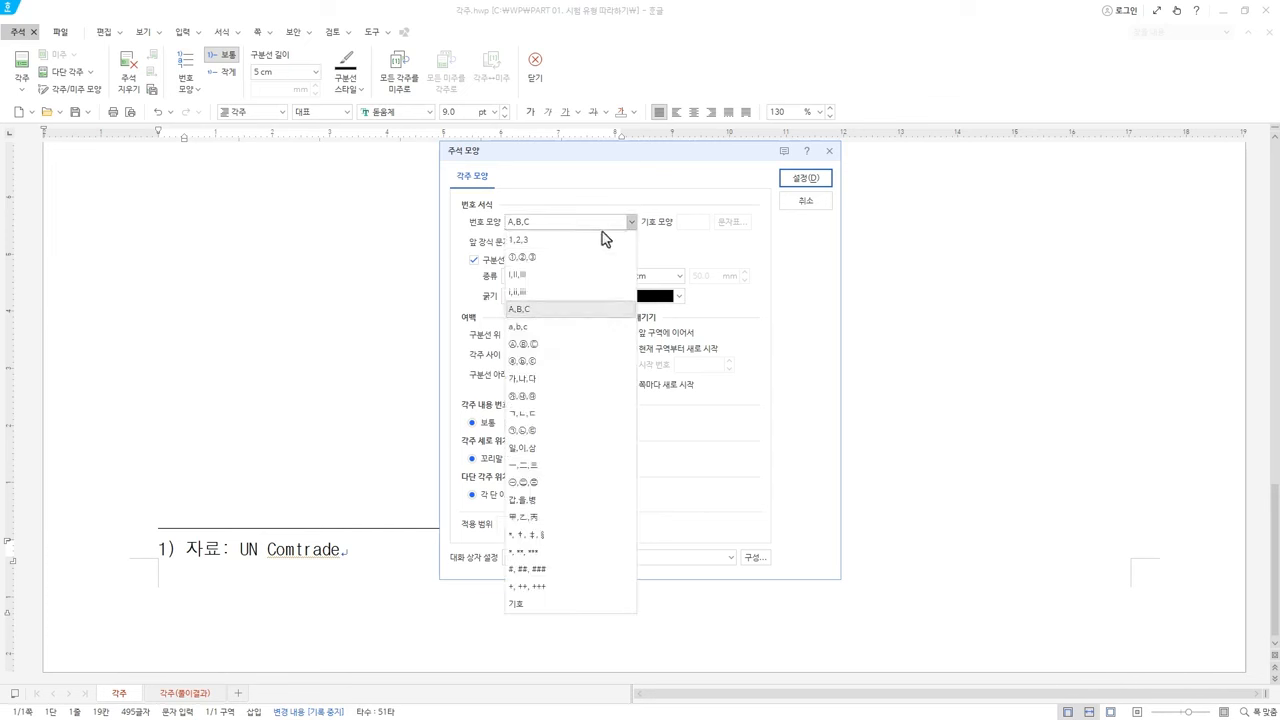
left_click(588, 241)
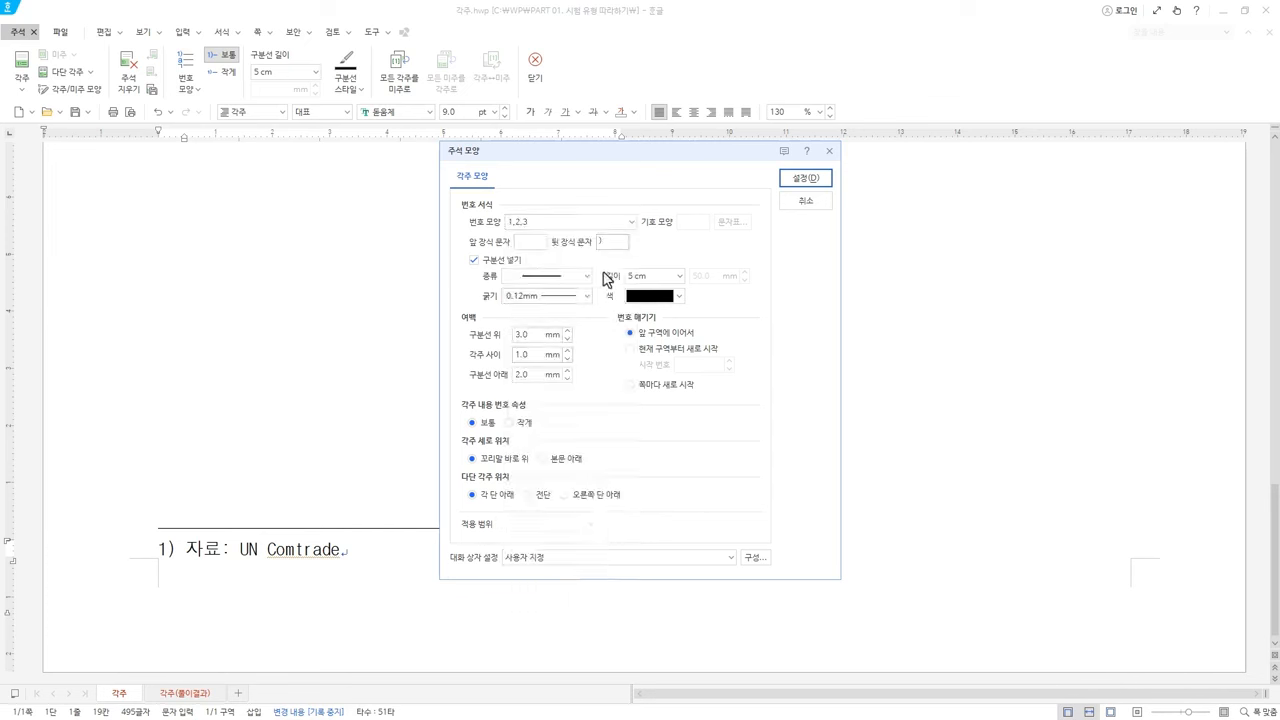
double_click(604, 240)
left_click(591, 223)
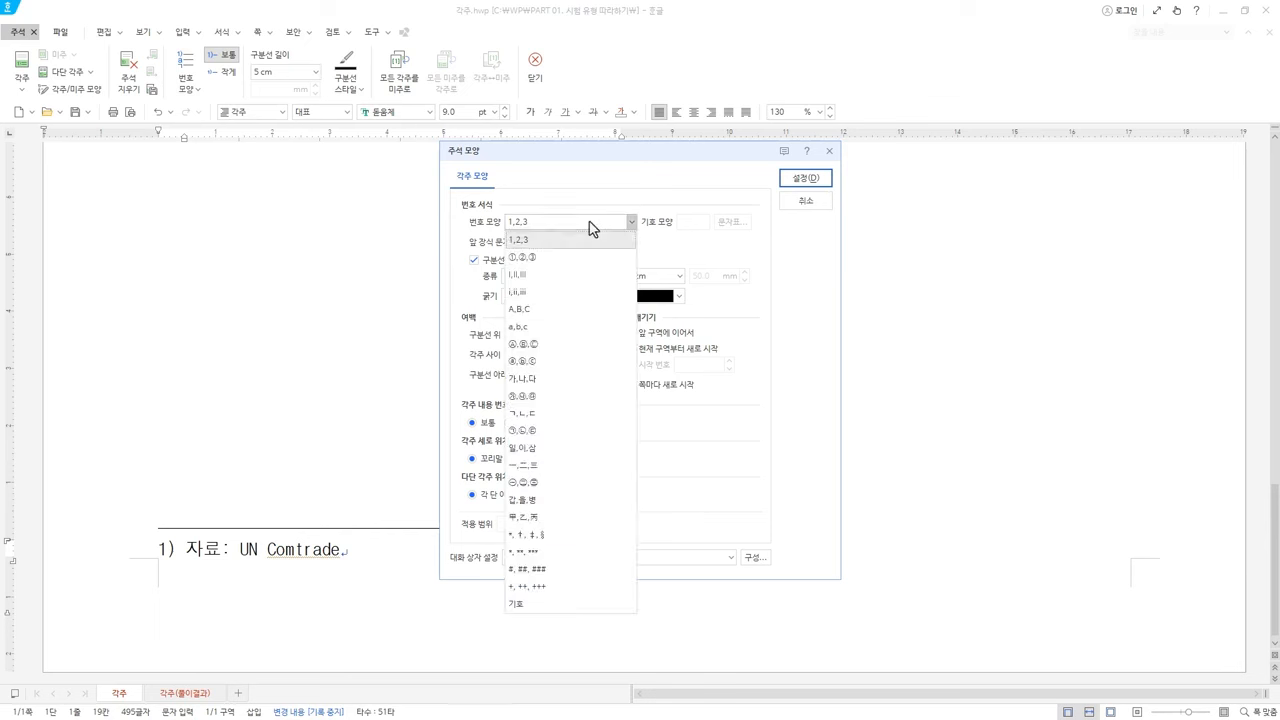
left_click(575, 312)
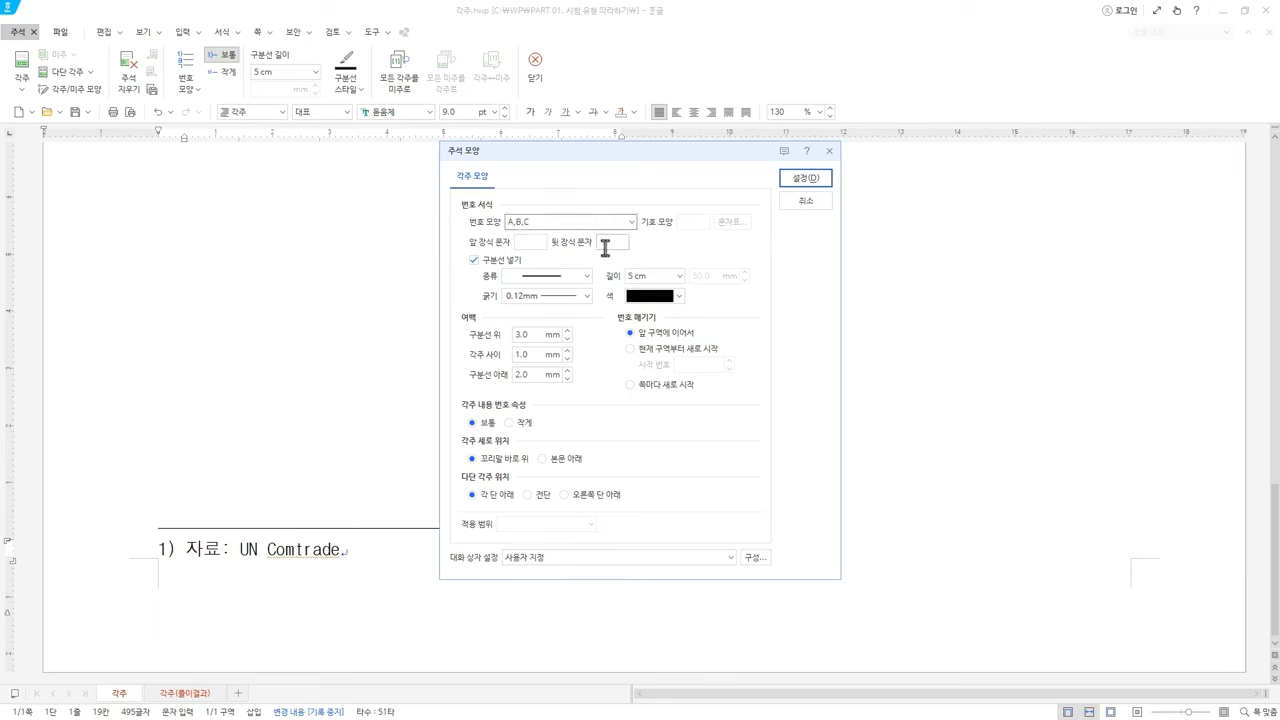
left_click(803, 180)
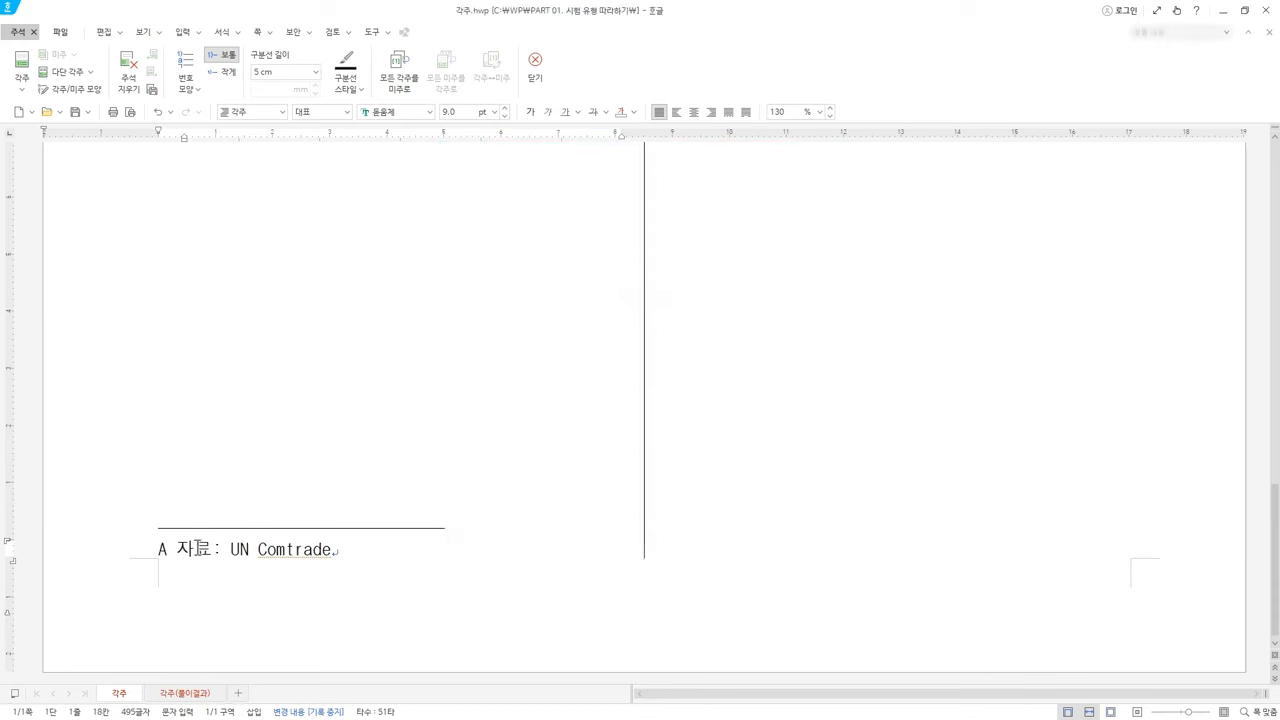
left_click(91, 93)
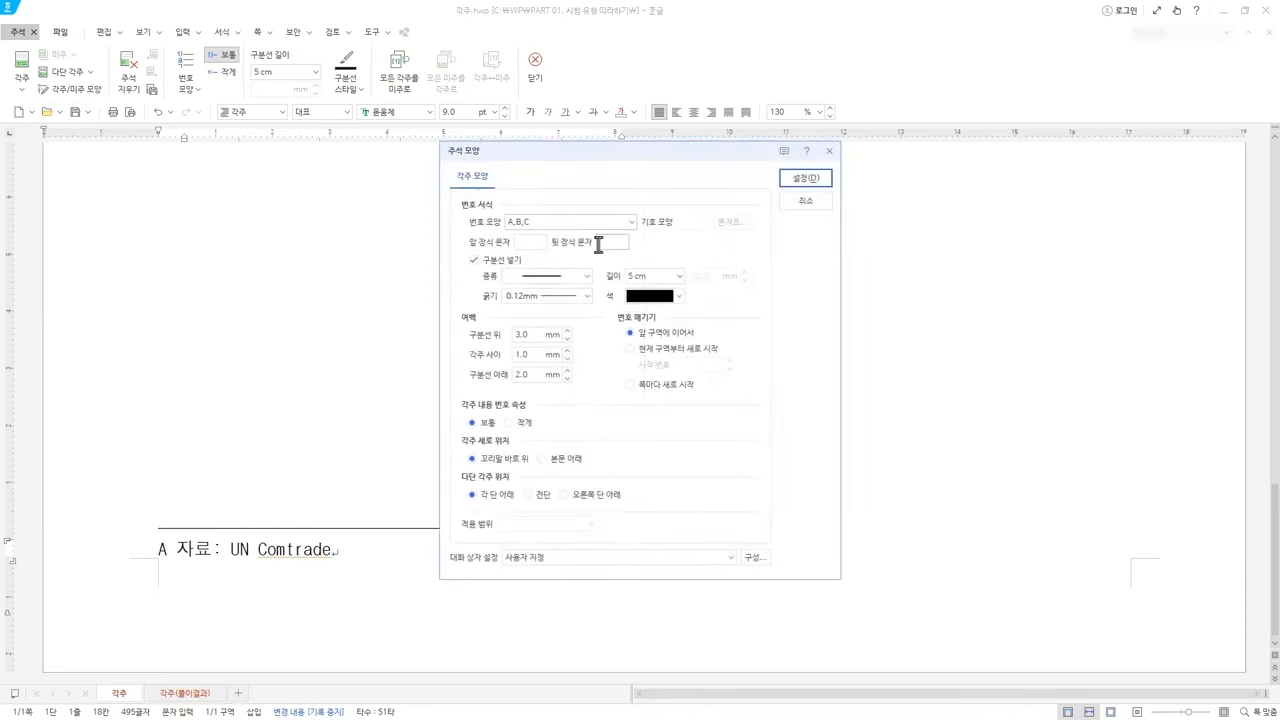
left_click(598, 243)
type(")")
left_click(803, 179)
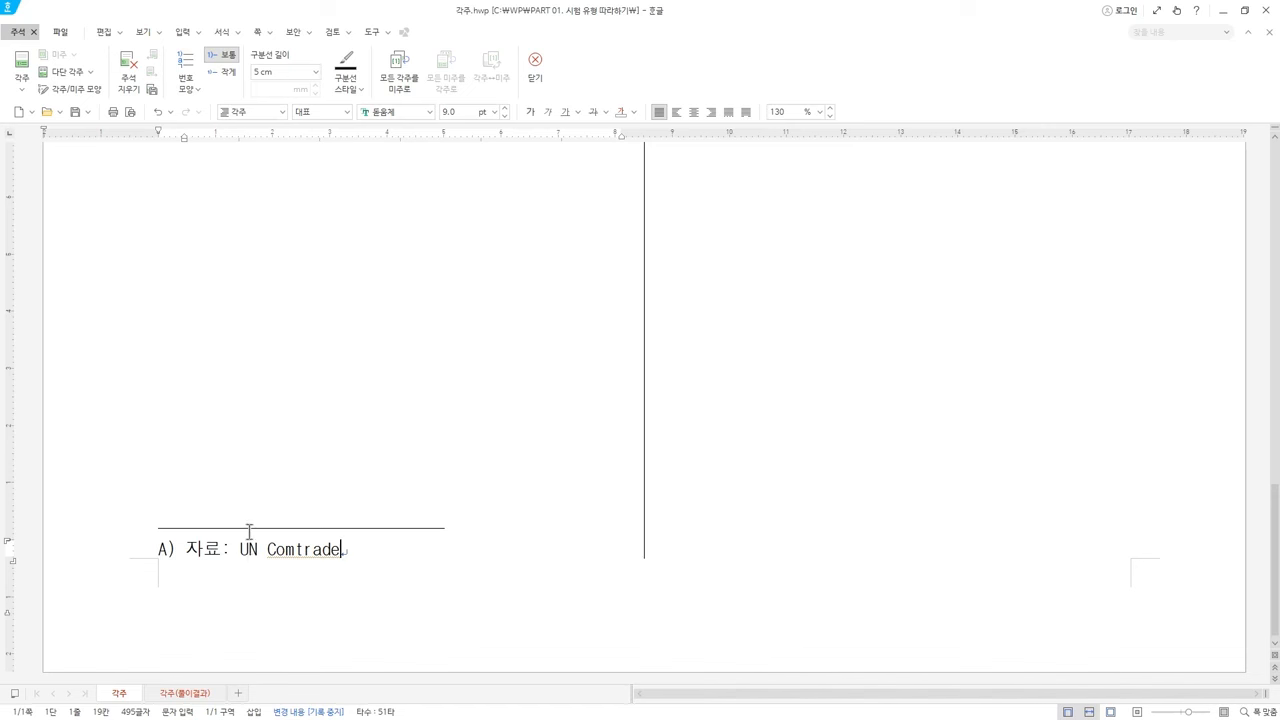
key("ctrl+n")
key("k")
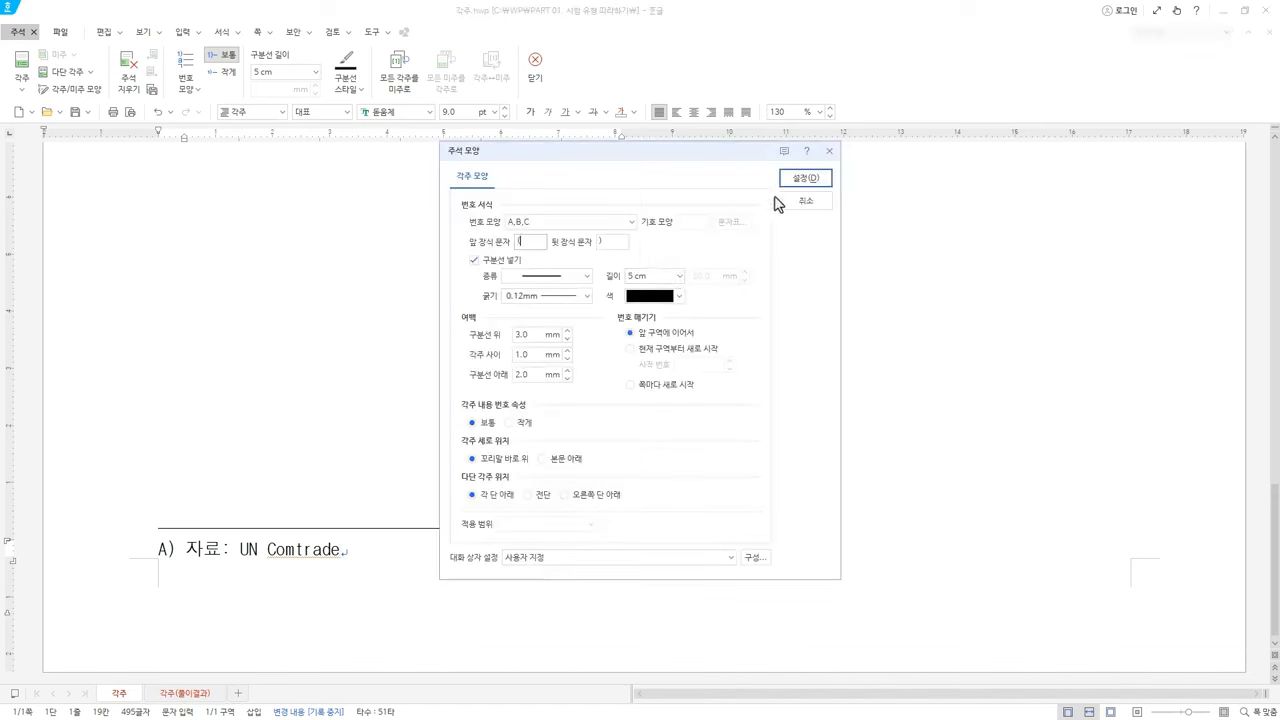
left_click(806, 183)
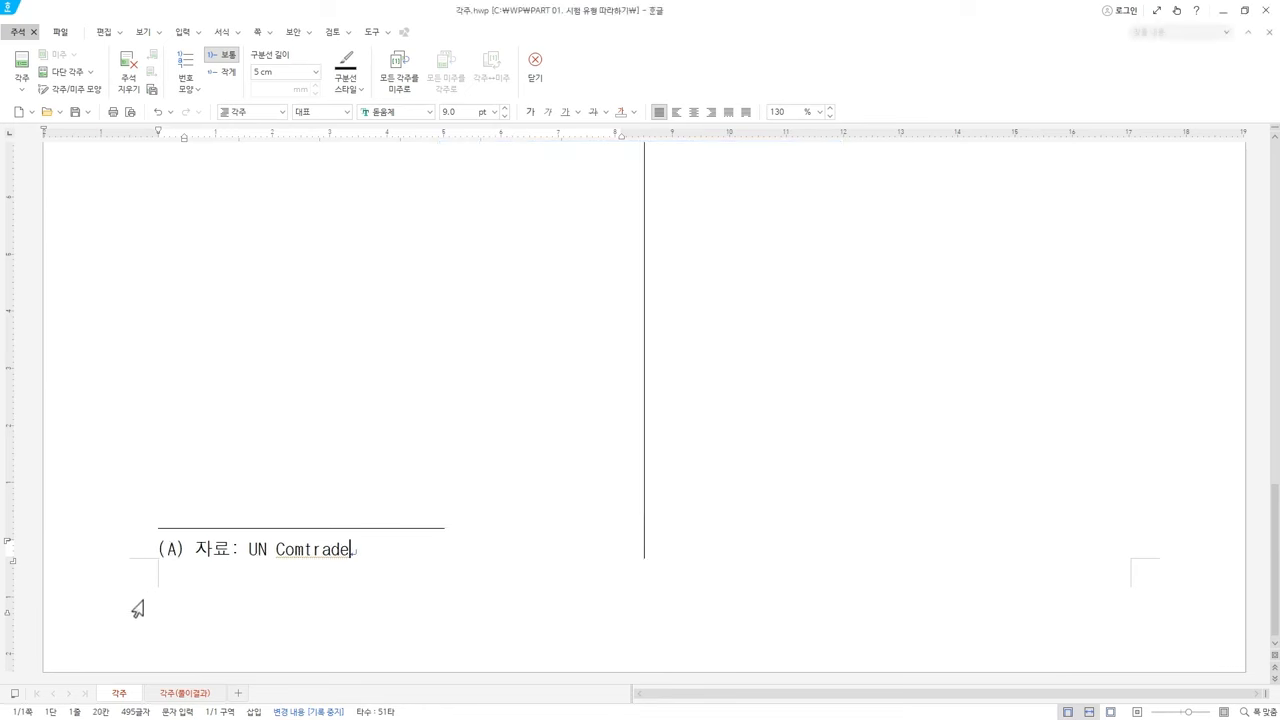
left_click(98, 90)
left_click(614, 224)
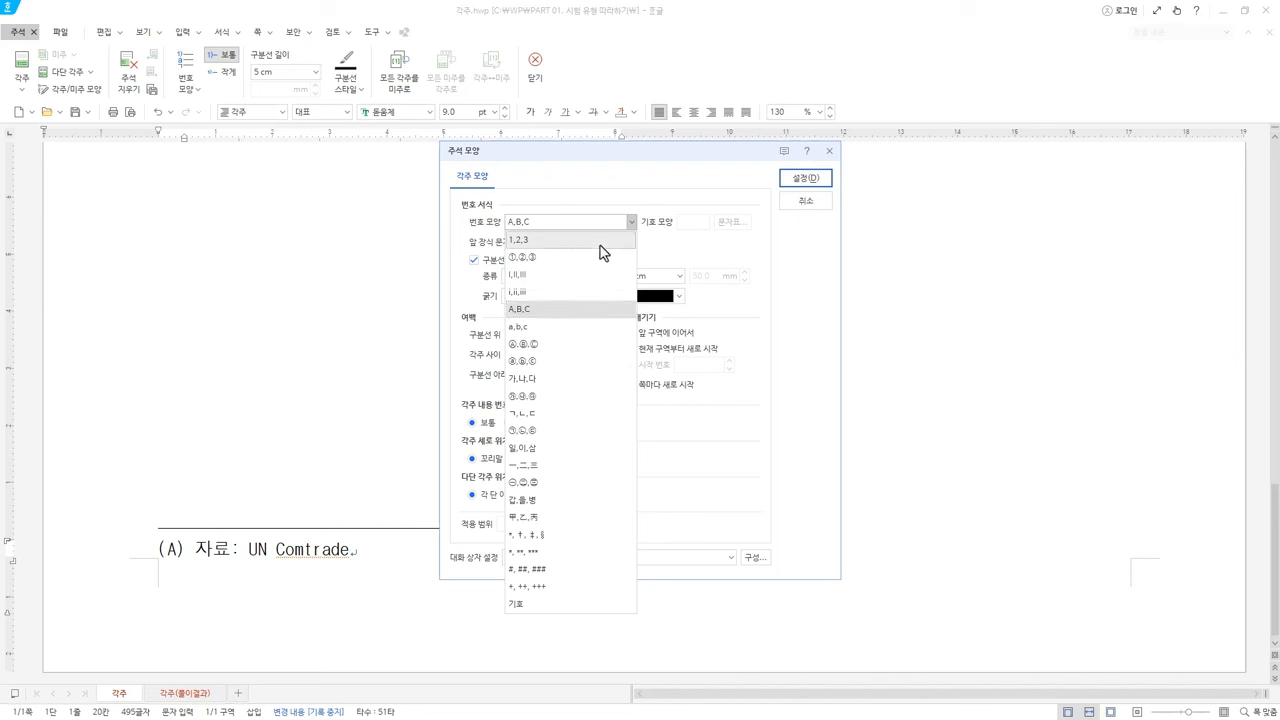
left_click(601, 243)
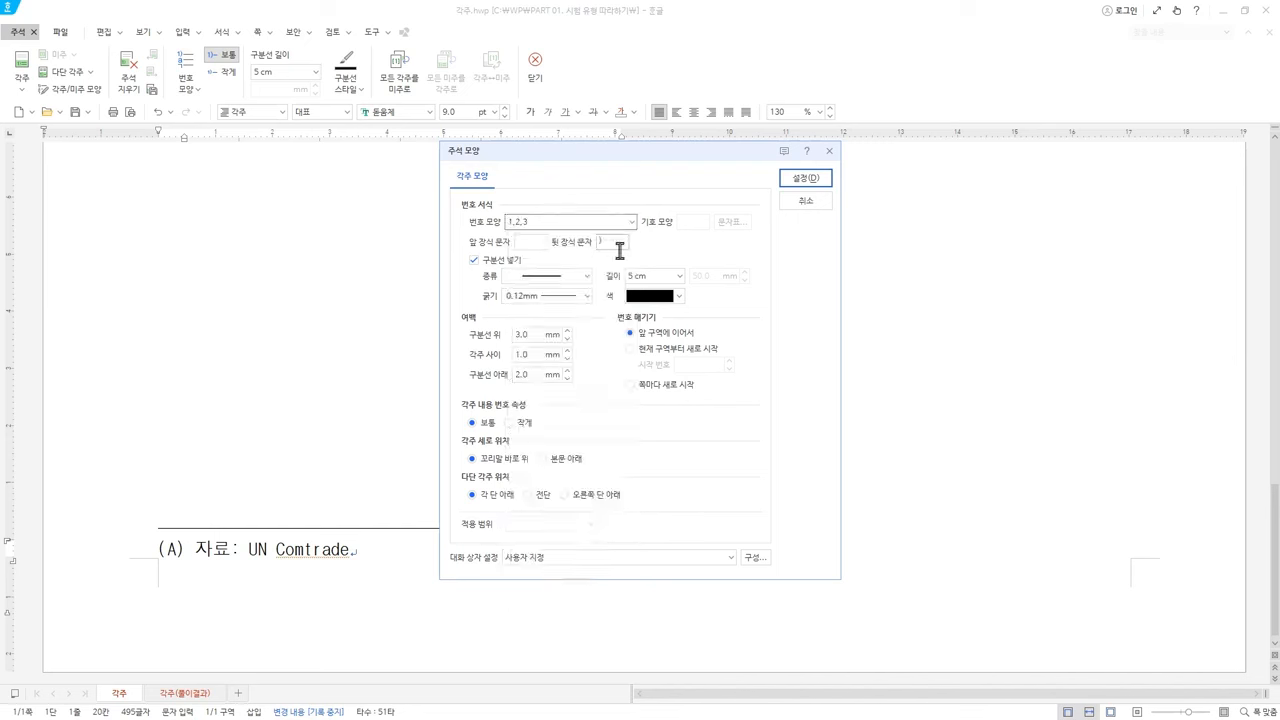
left_click(812, 180)
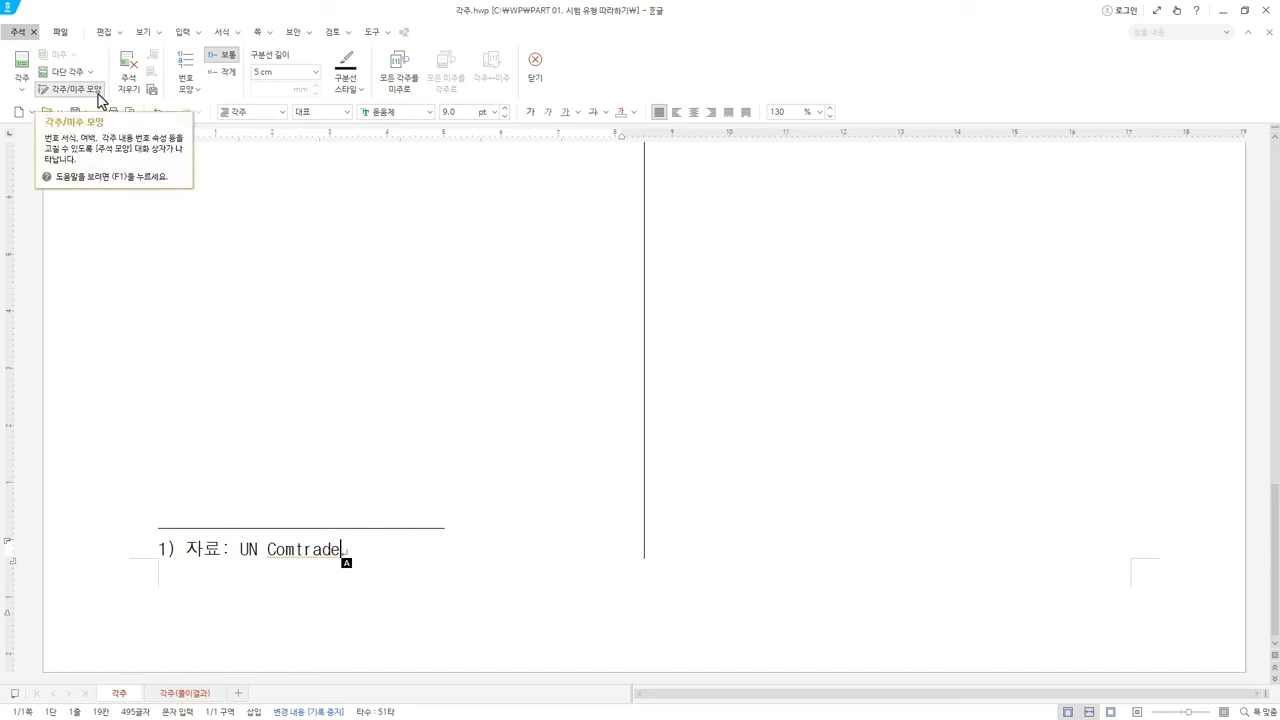
left_click(197, 92)
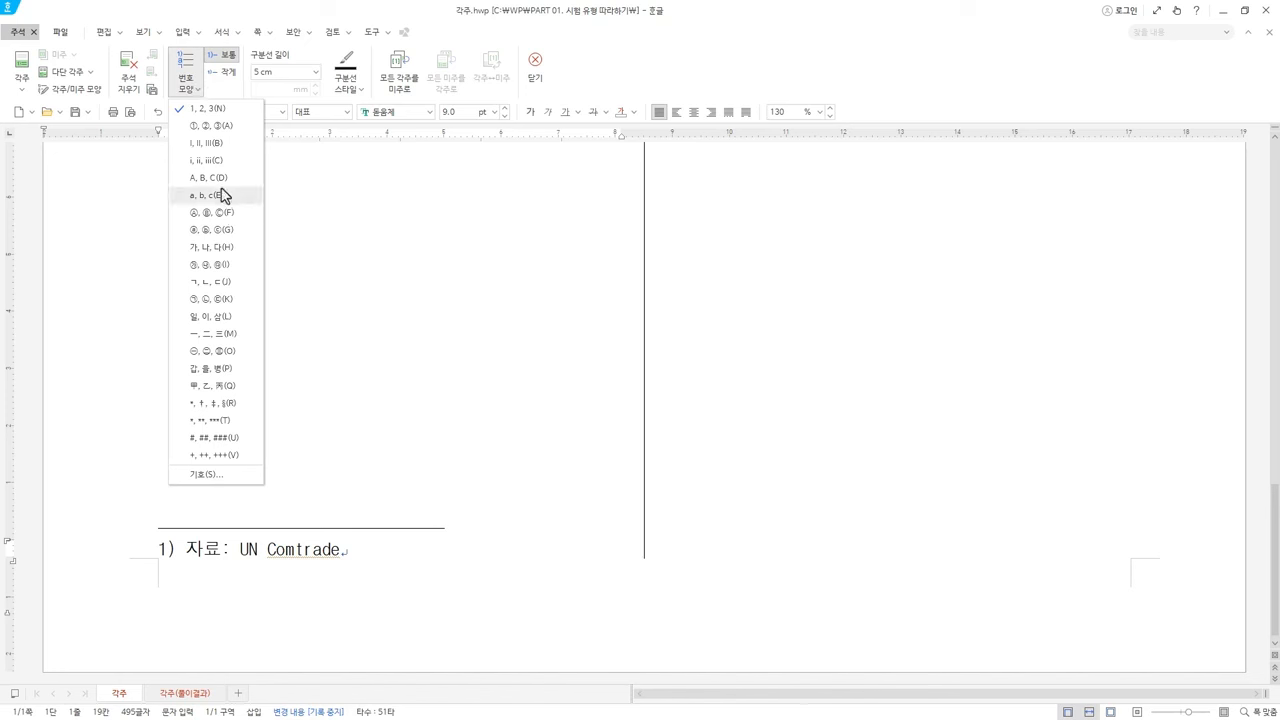
left_click(223, 181)
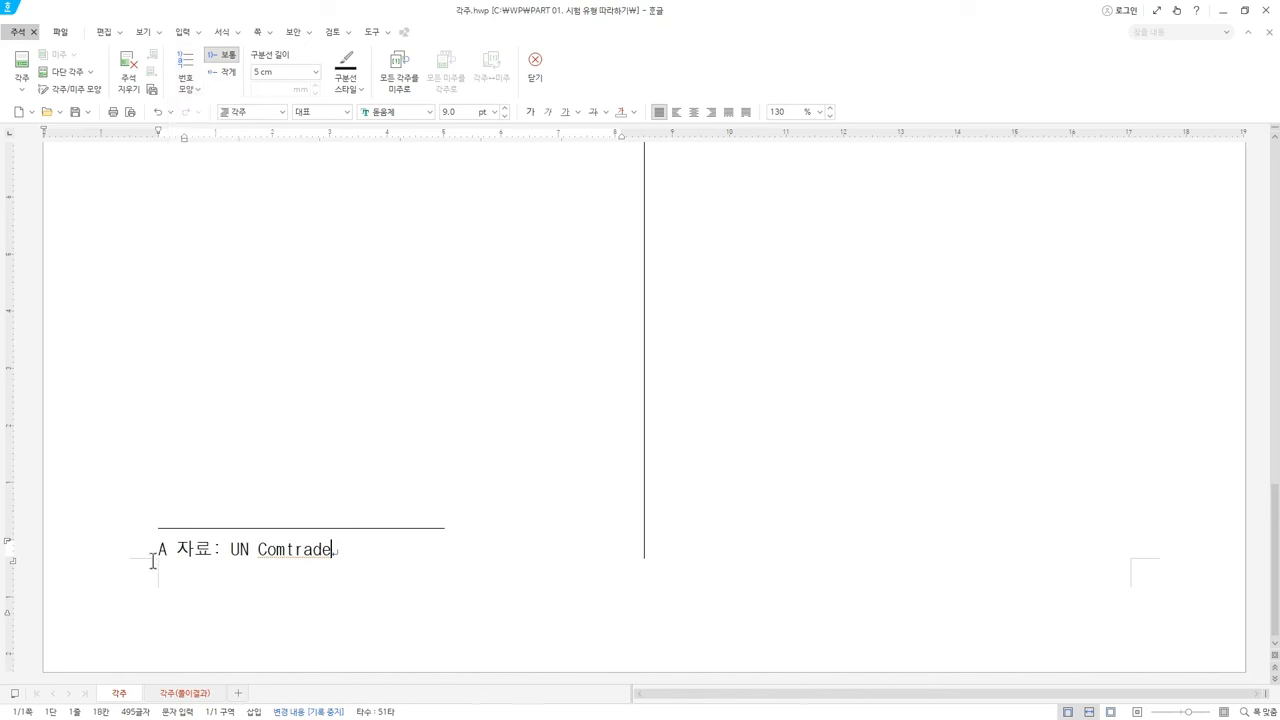
left_click(201, 96)
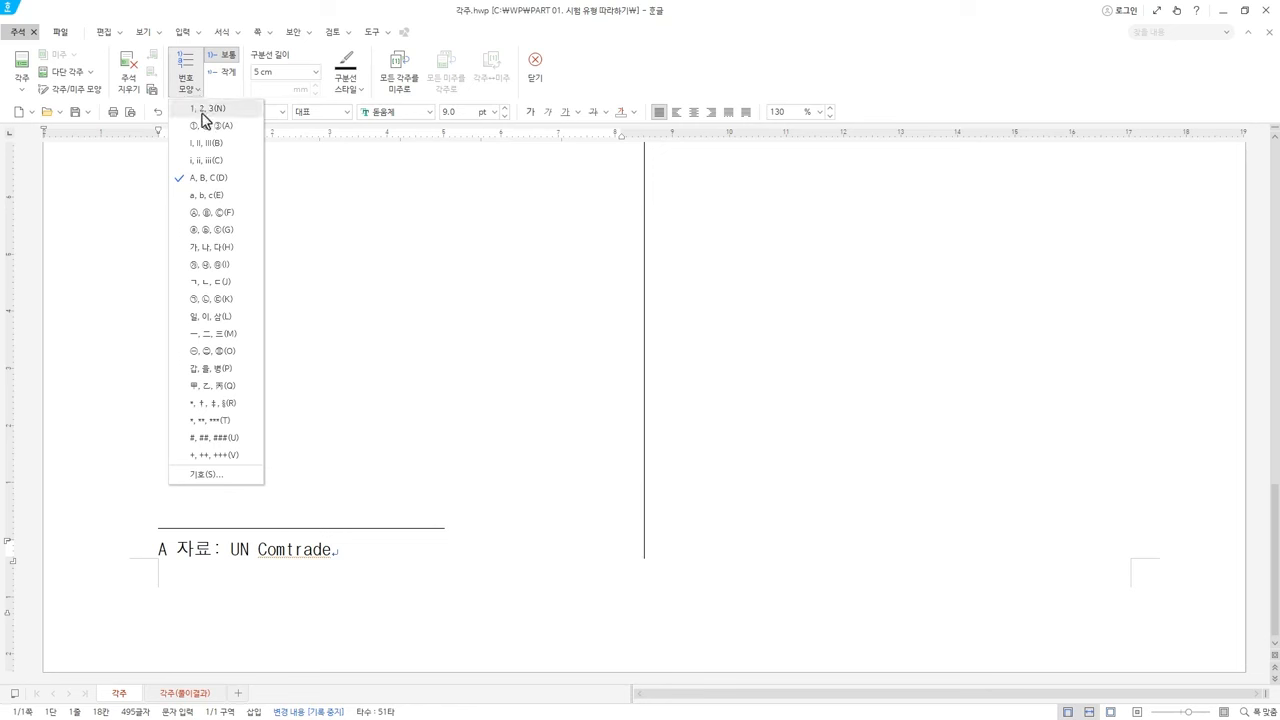
left_click(205, 120)
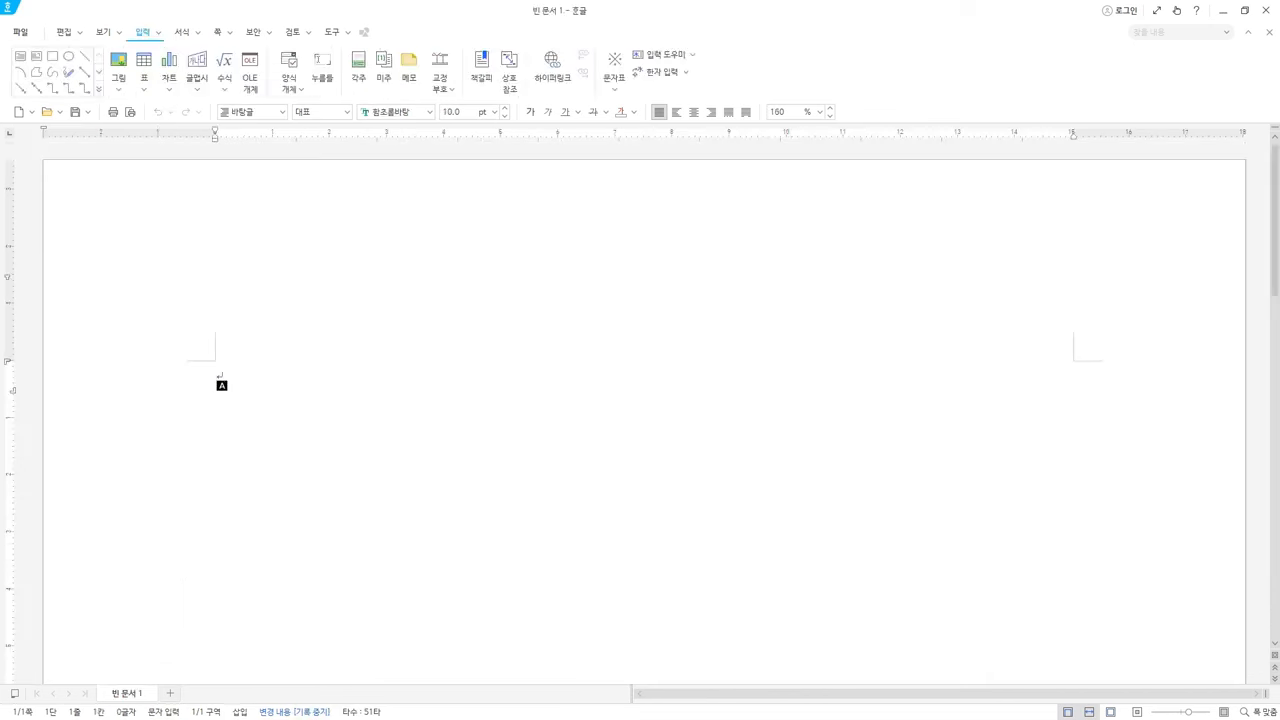
Switch to File Explorer showing the PART 01. 시험 유형 따라하기 folder
key("alt+Tab")
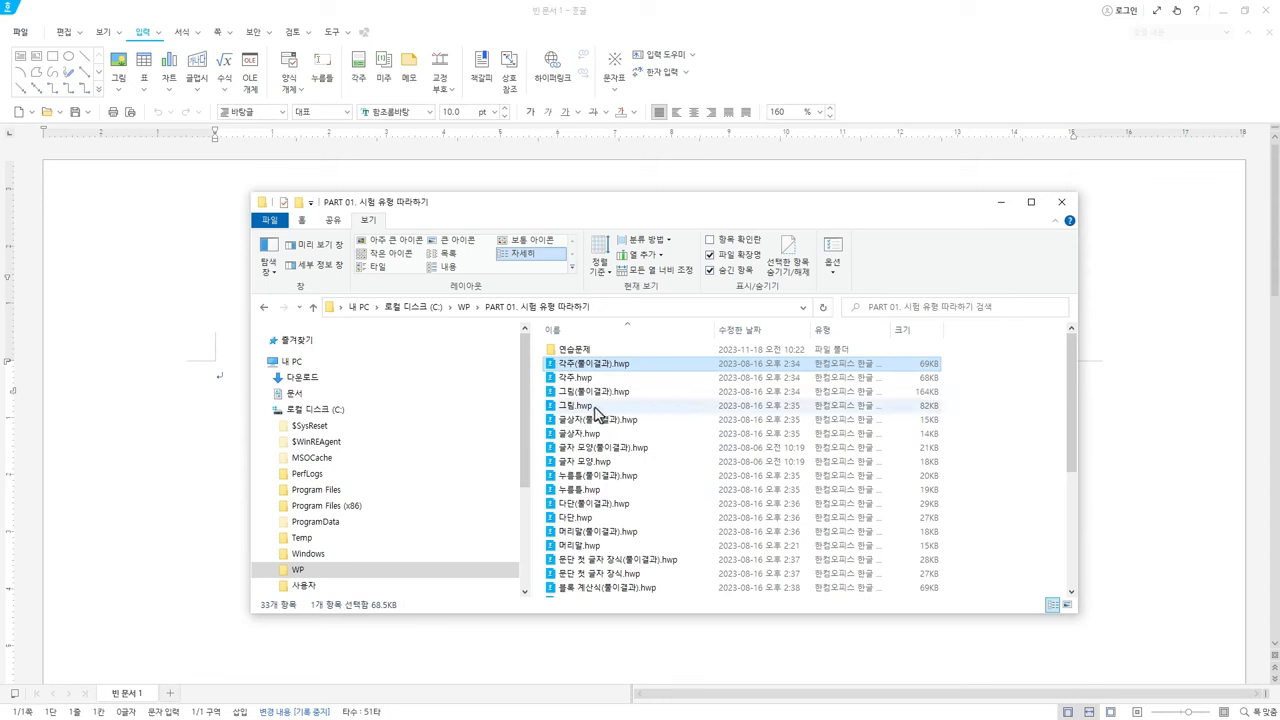
Select 그림.hwp in File Explorer and open it in Hangul
left_click(591, 406)
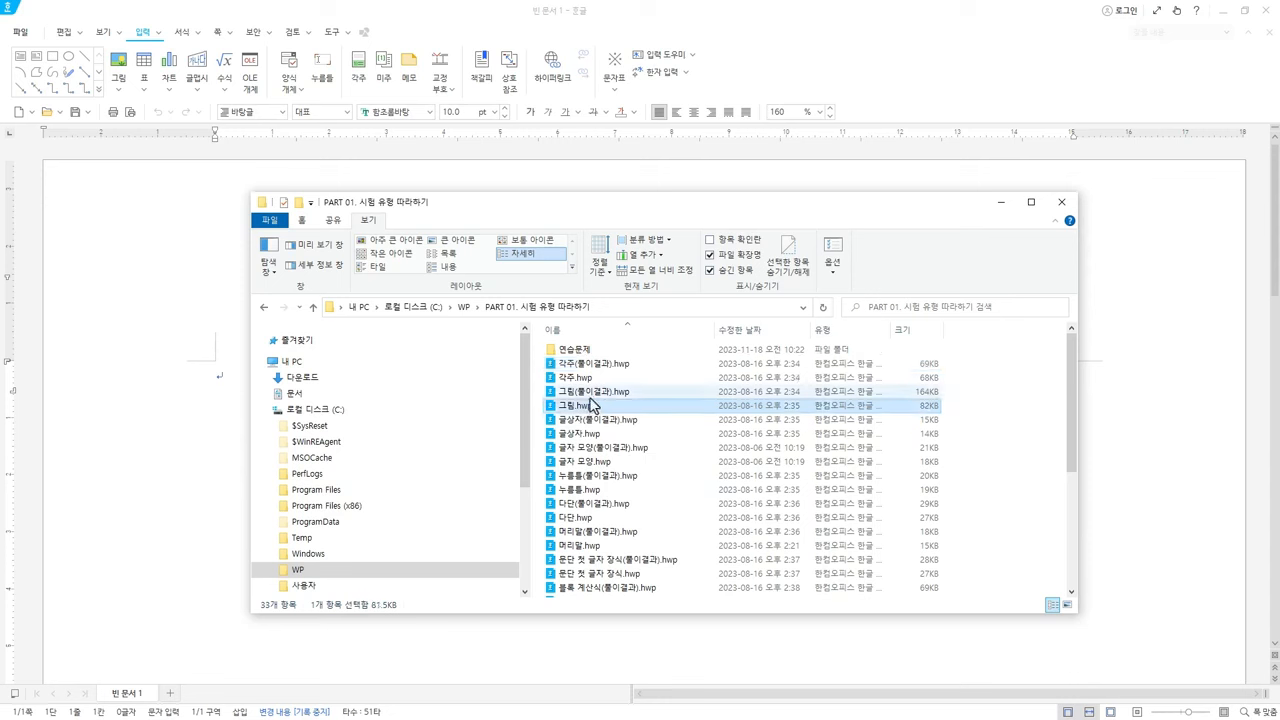
left_click(565, 103)
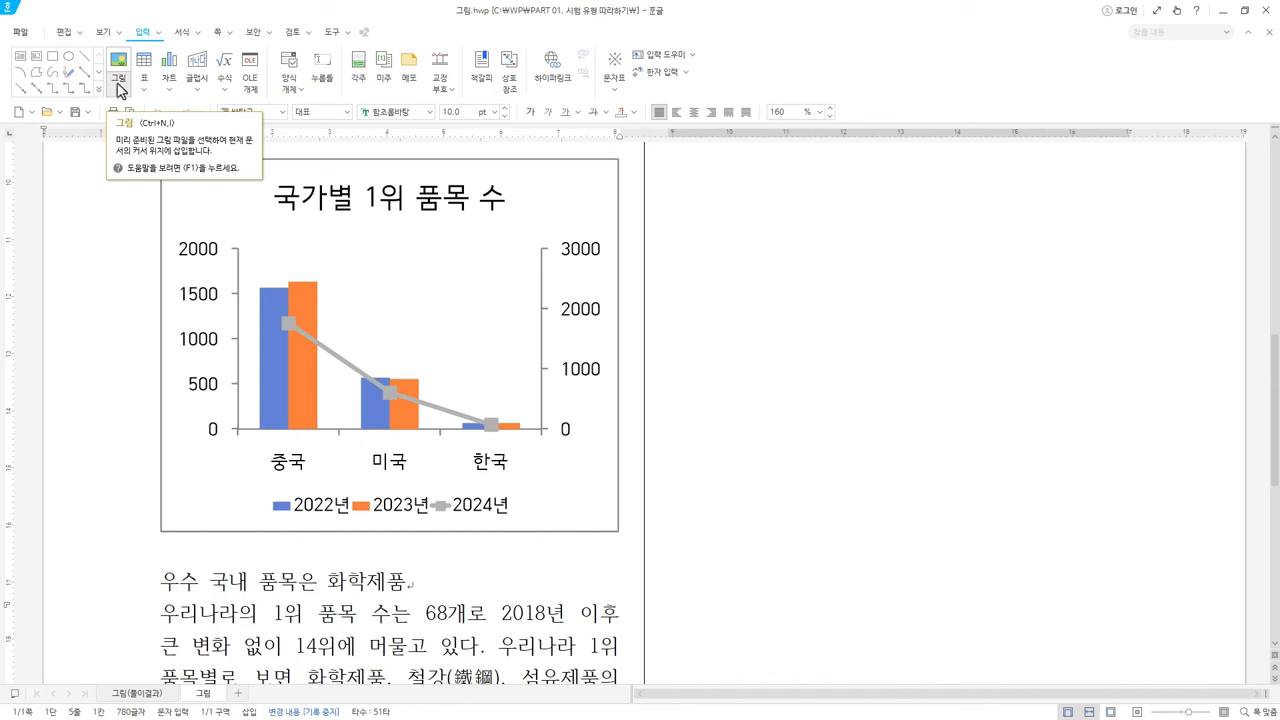
Start inserting a picture from file and browse File Explorer up to the WP folder
left_click(120, 88)
left_click(120, 88)
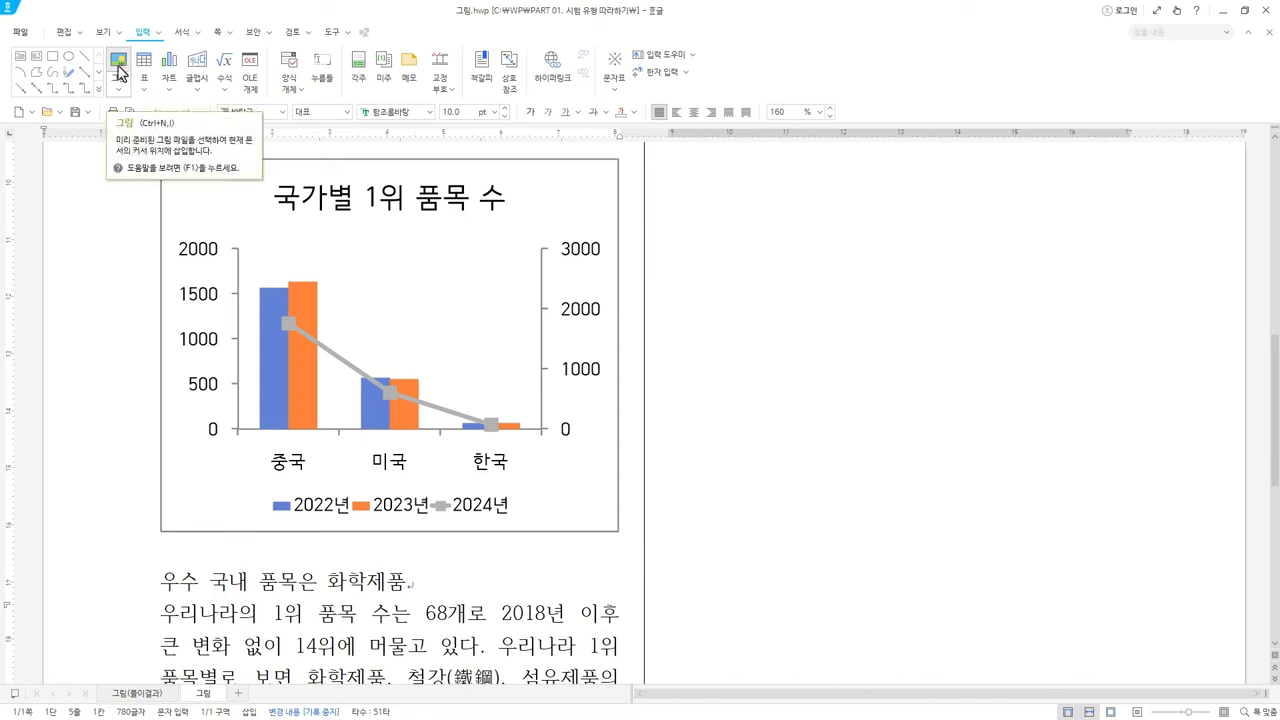
left_click(124, 68)
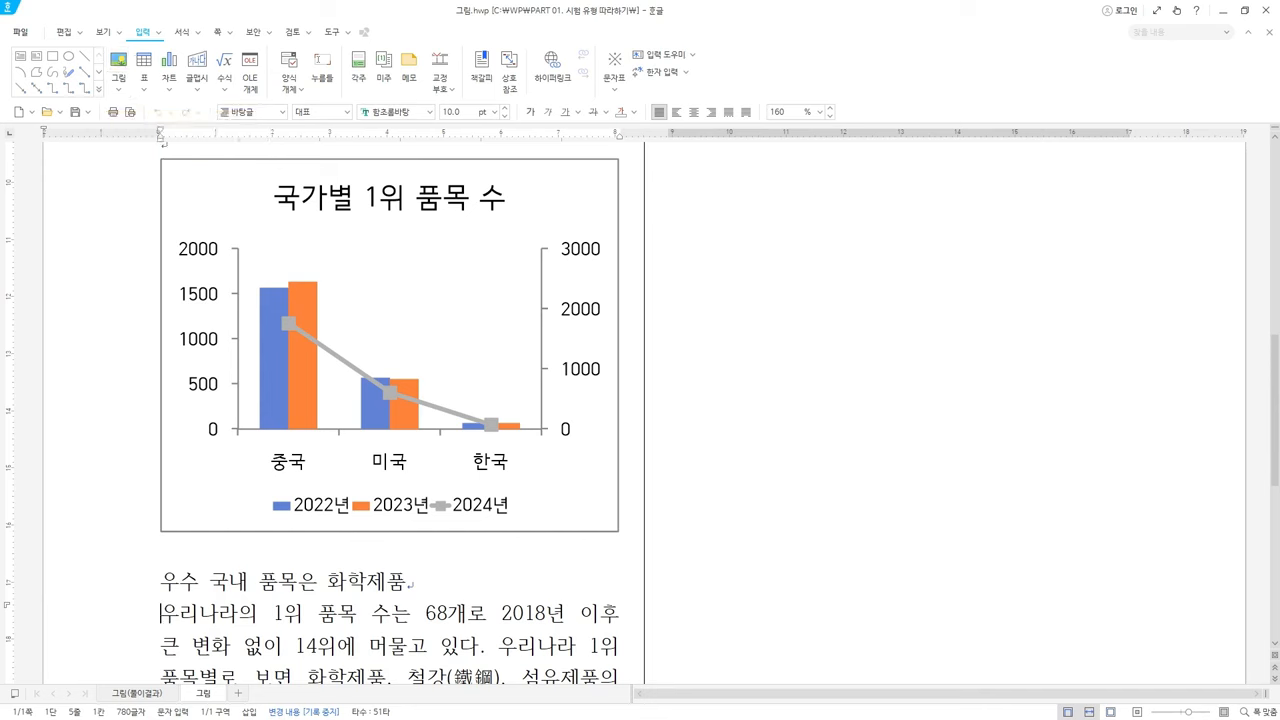
key("alt+Tab")
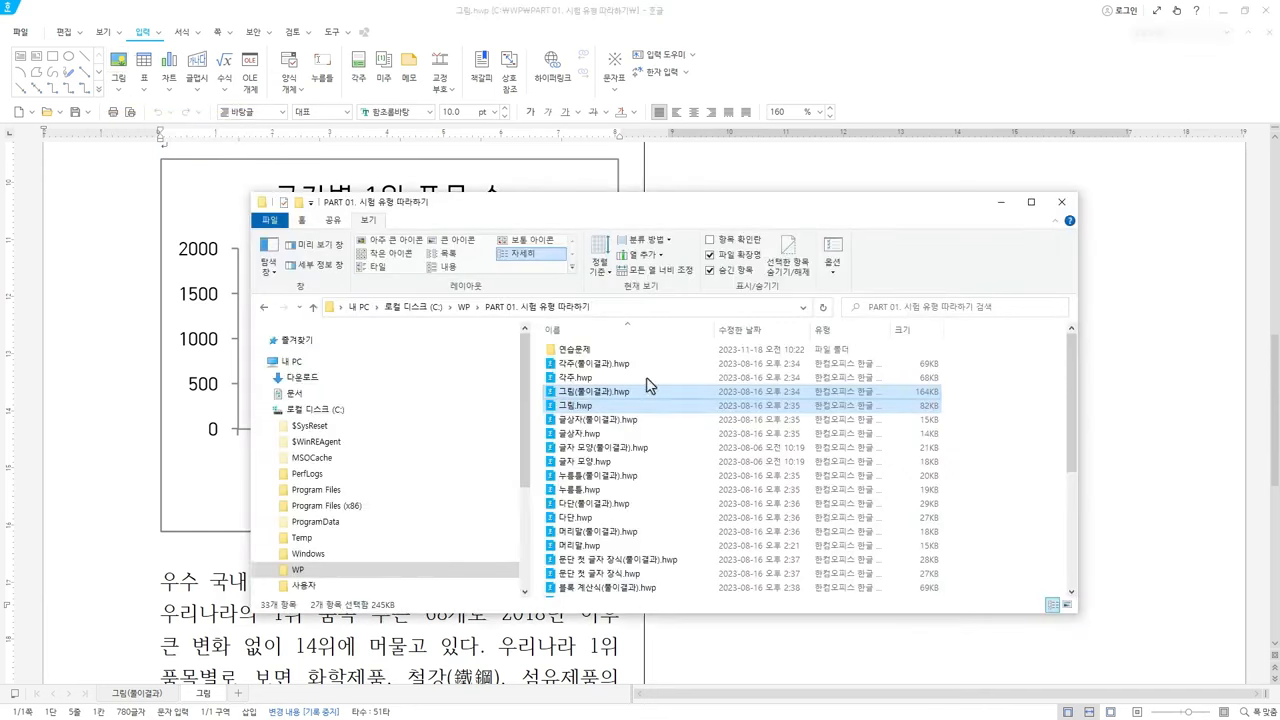
left_click(465, 308)
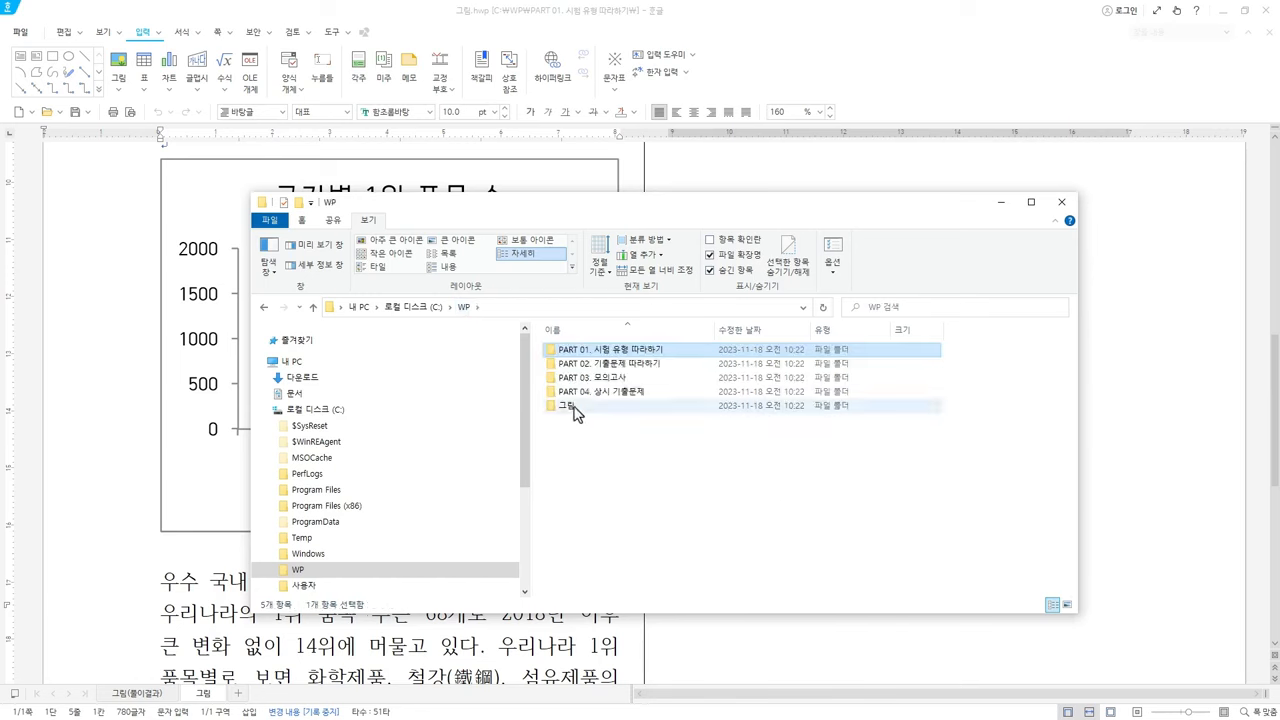
Open the 그림 folder and look over its pictures, such as 아이.JPG and 아이.PNG
double_click(573, 410)
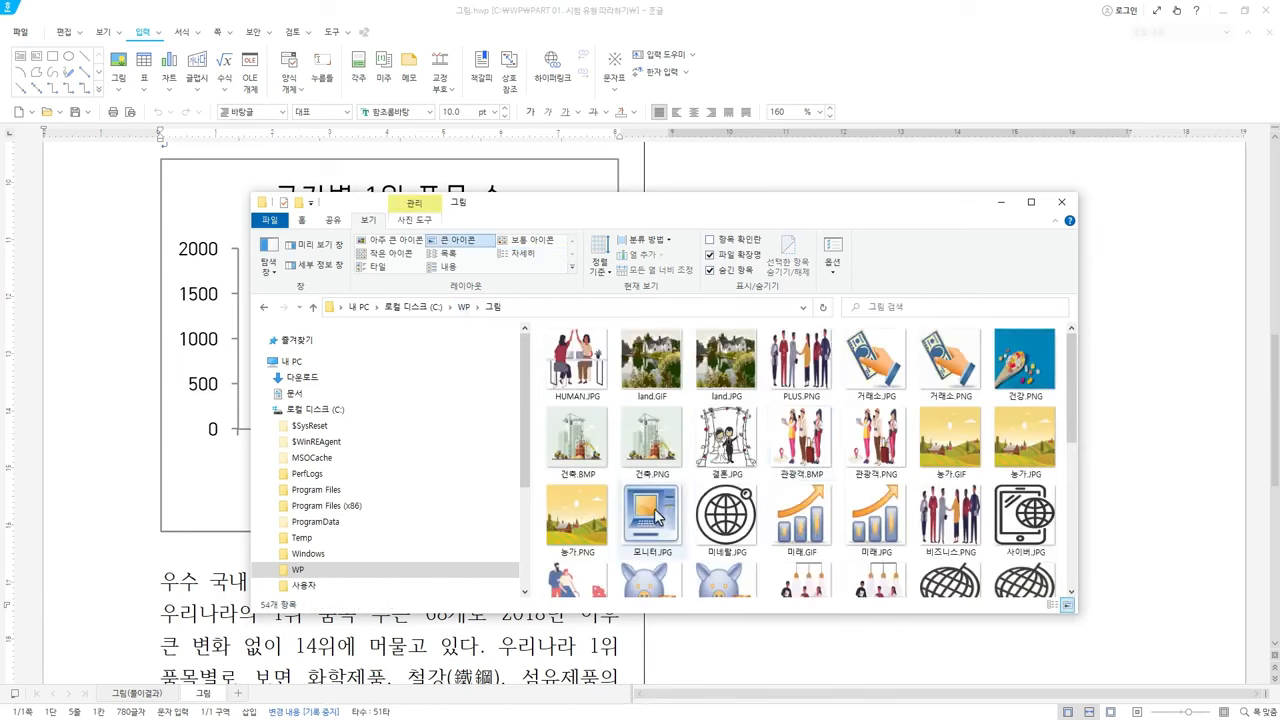
scroll(697, 493, "down", 1)
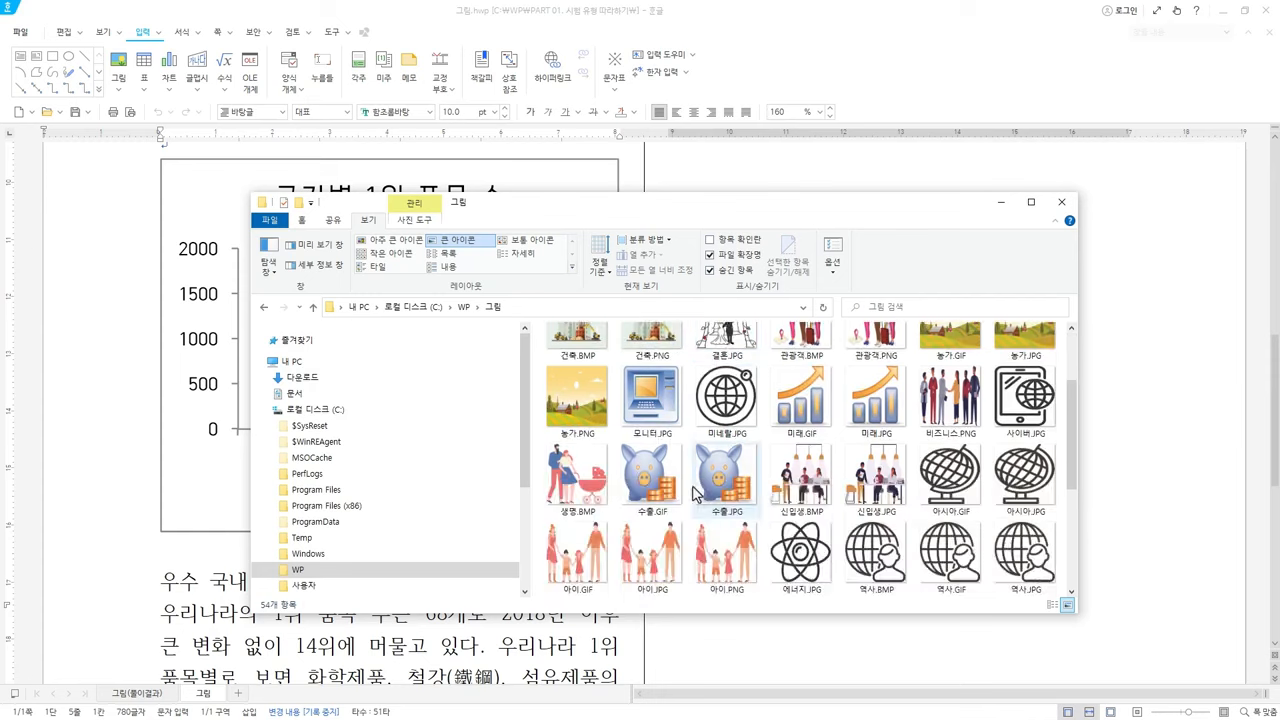
scroll(697, 493, "down", 2)
left_click(678, 422)
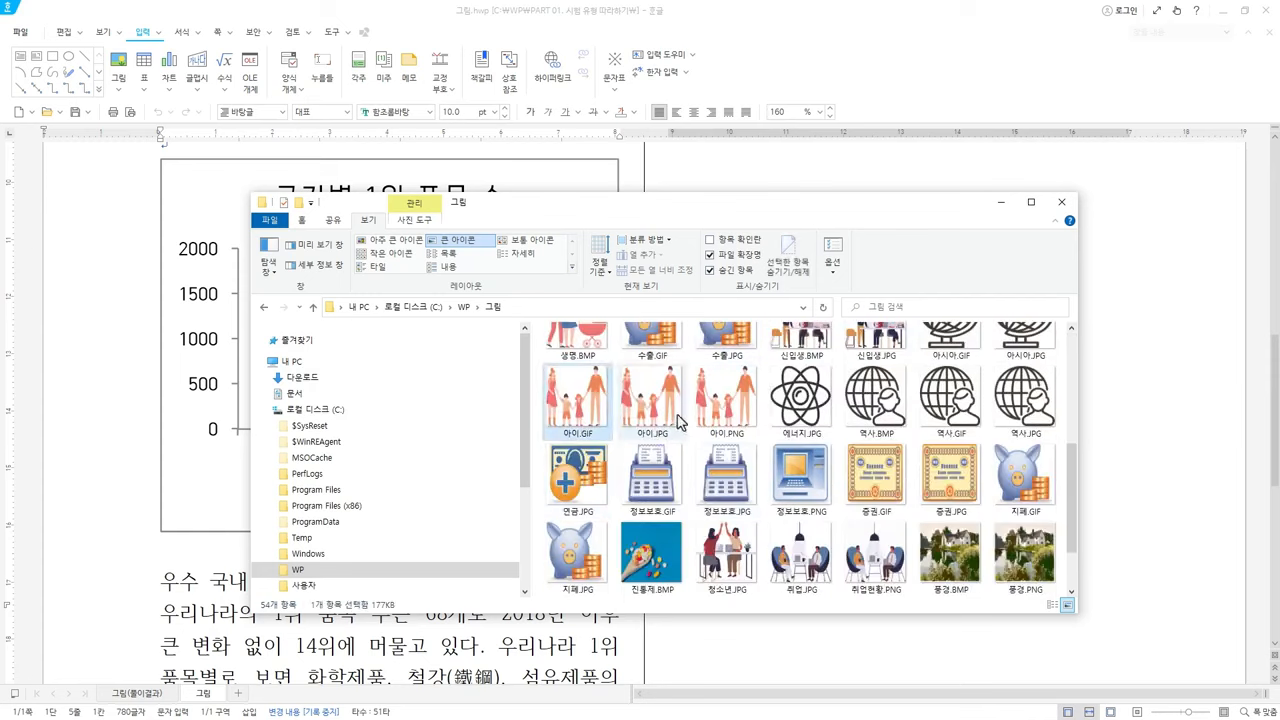
left_click(739, 418)
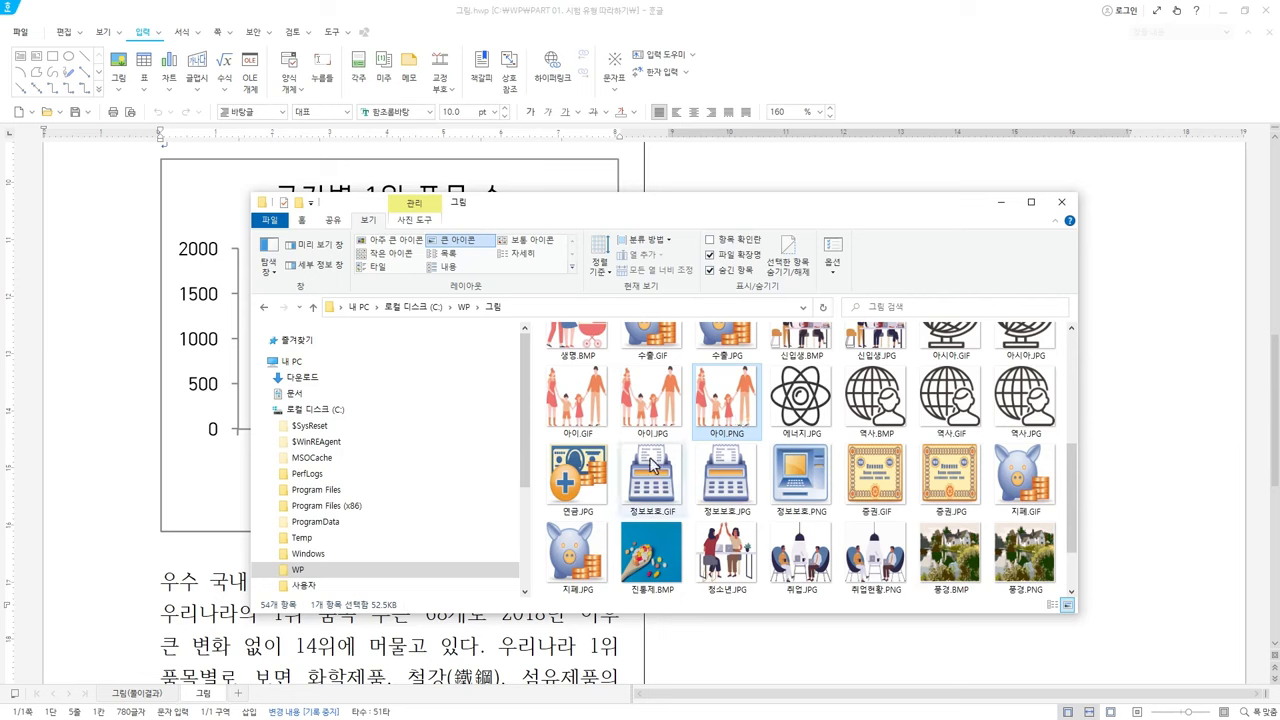
Hide and then show file name extensions, and leave Explorer for the 그림 document
left_click(726, 257)
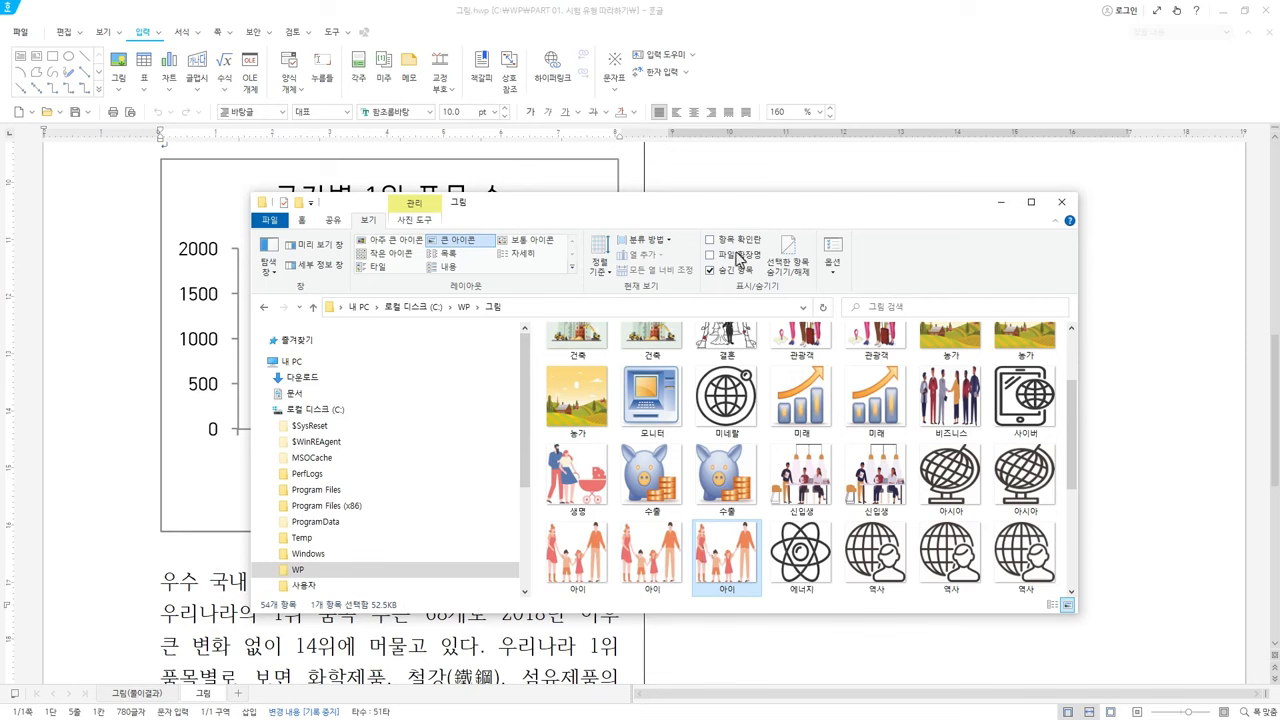
left_click(738, 255)
left_click(508, 307)
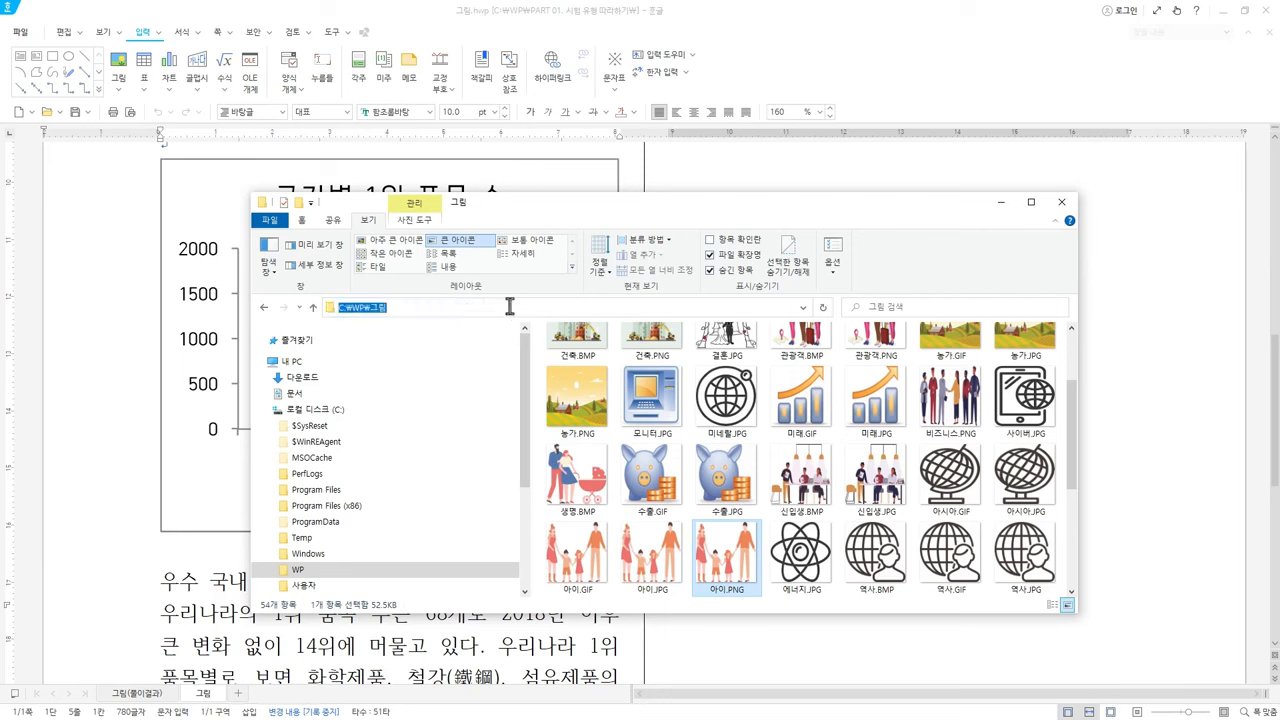
right_click(381, 307)
left_click(428, 349)
key("alt+Tab")
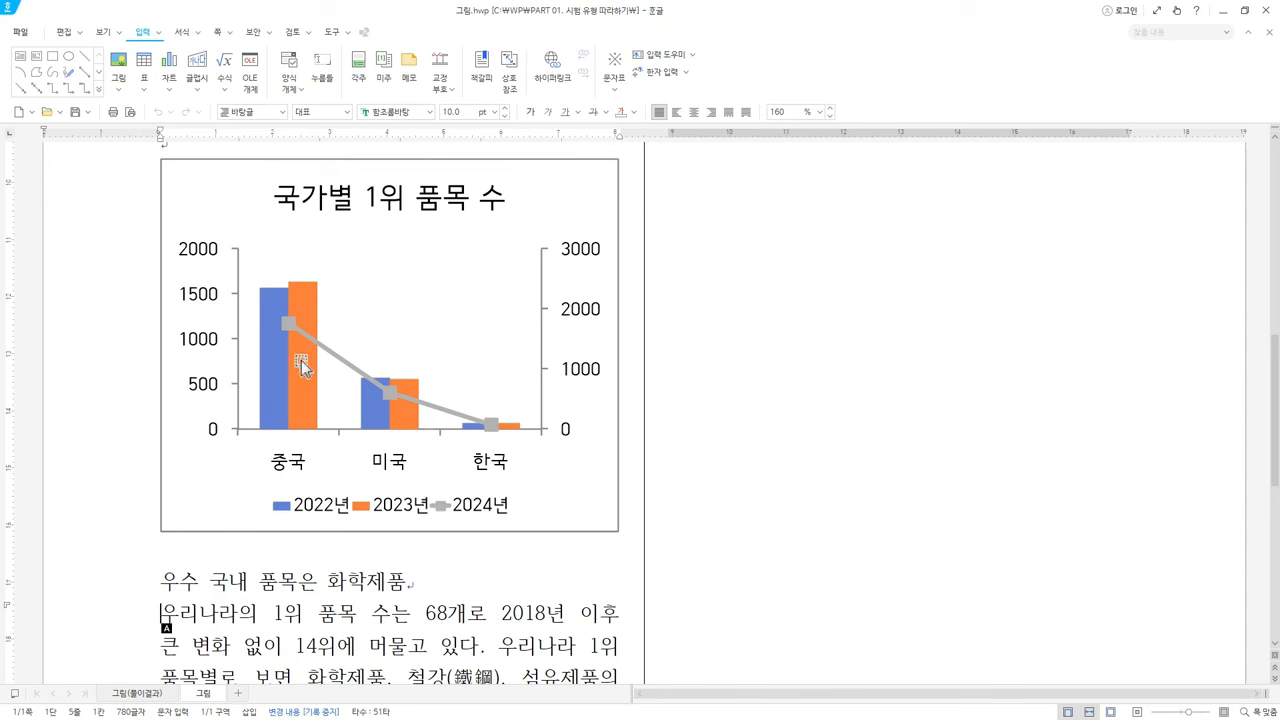
Scroll the document, then select and deselect the heading 우수 국내 품목은 화학제품
scroll(301, 360, "down", 2)
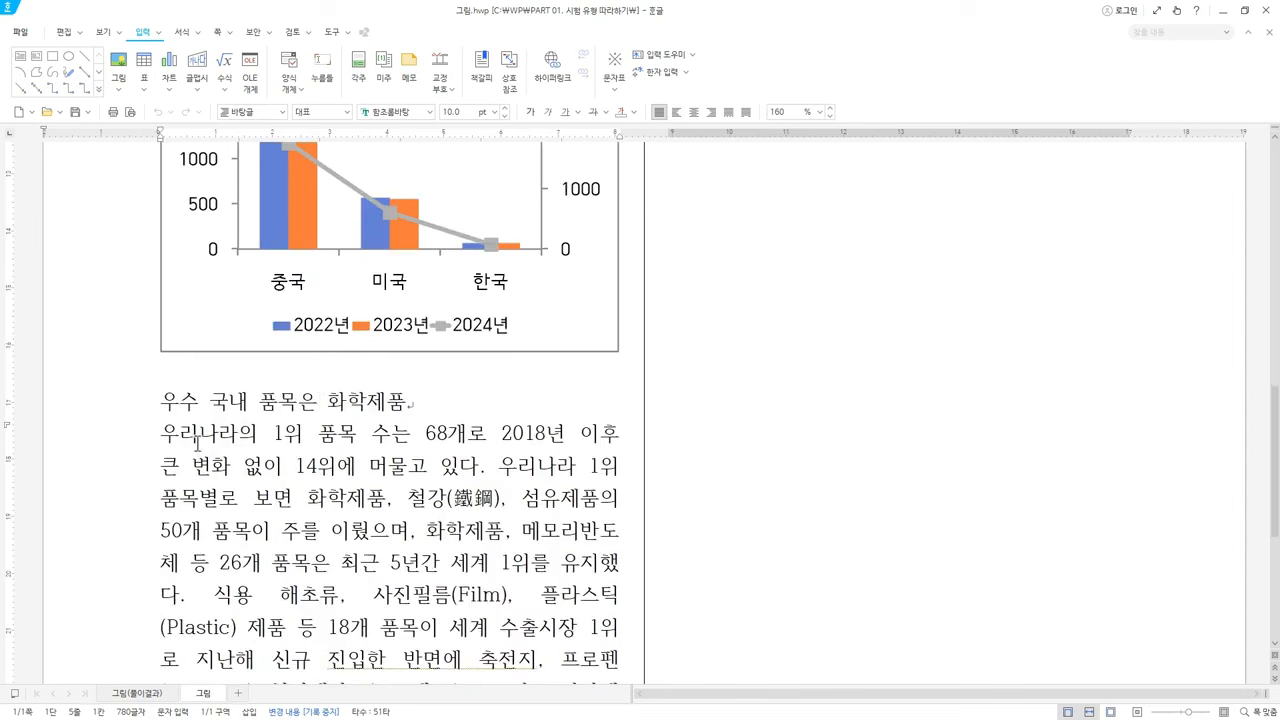
scroll(341, 558, "up", 10)
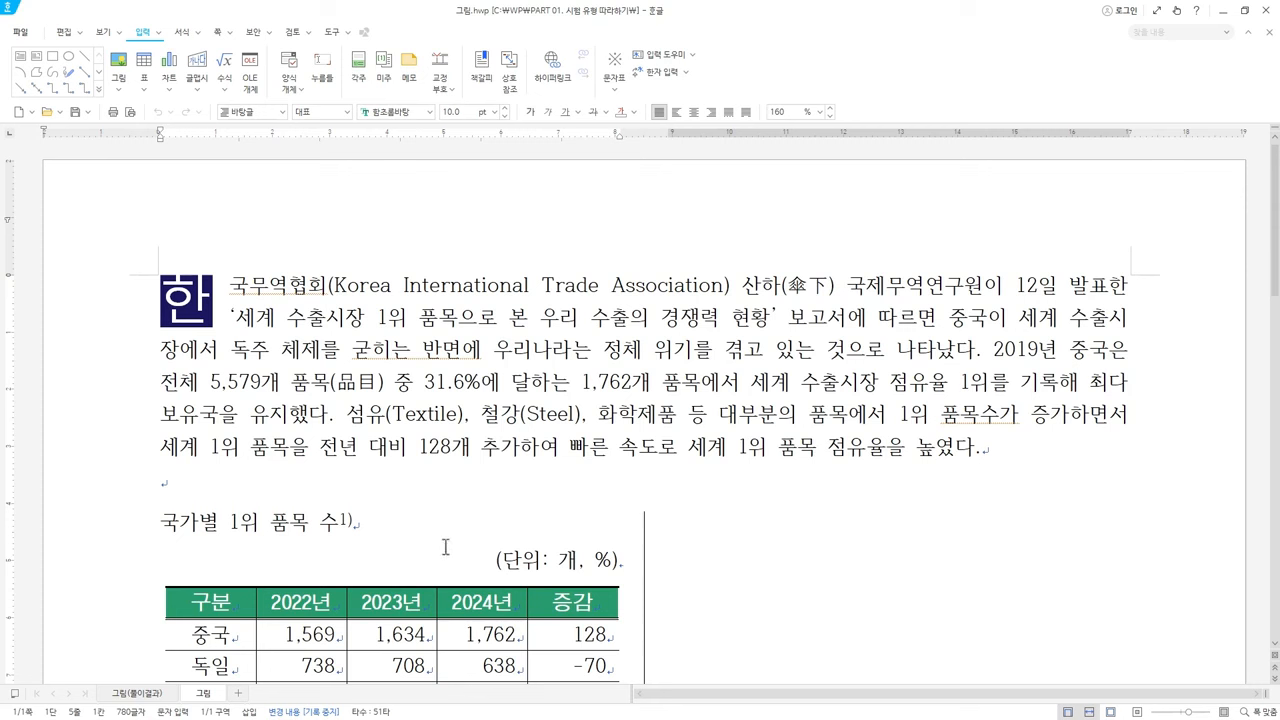
scroll(420, 533, "down", 10)
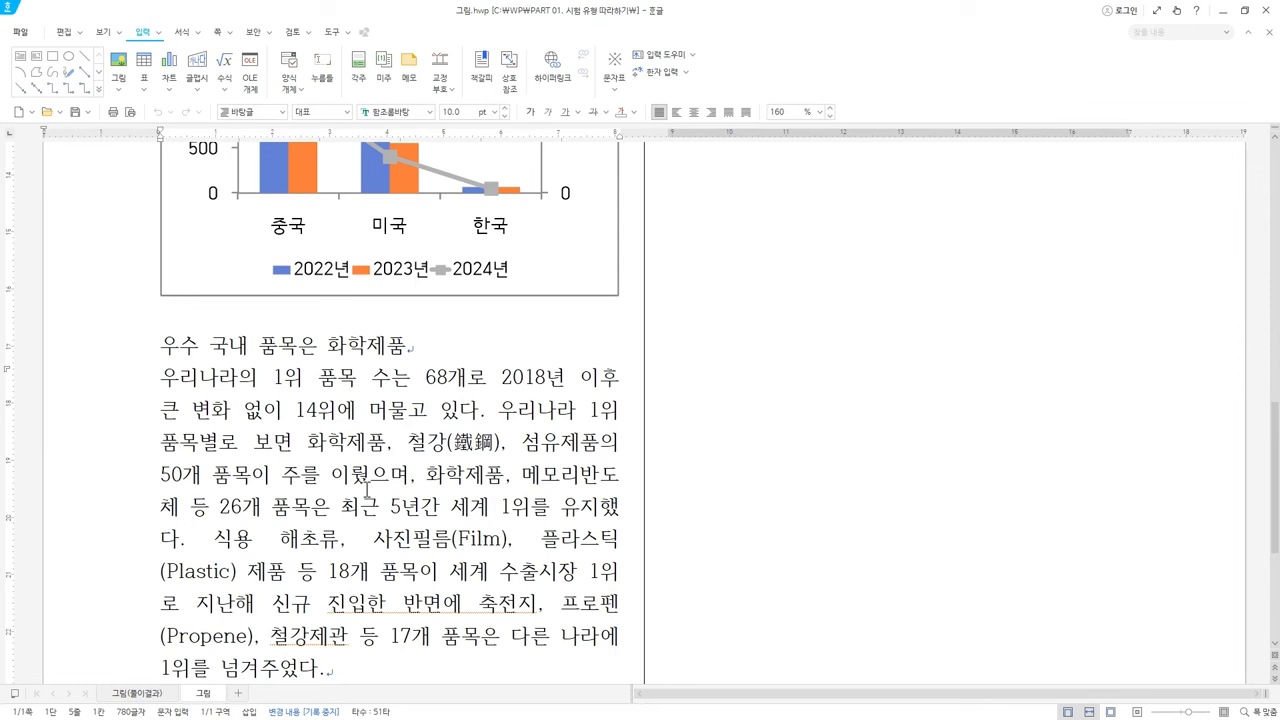
left_click(435, 343)
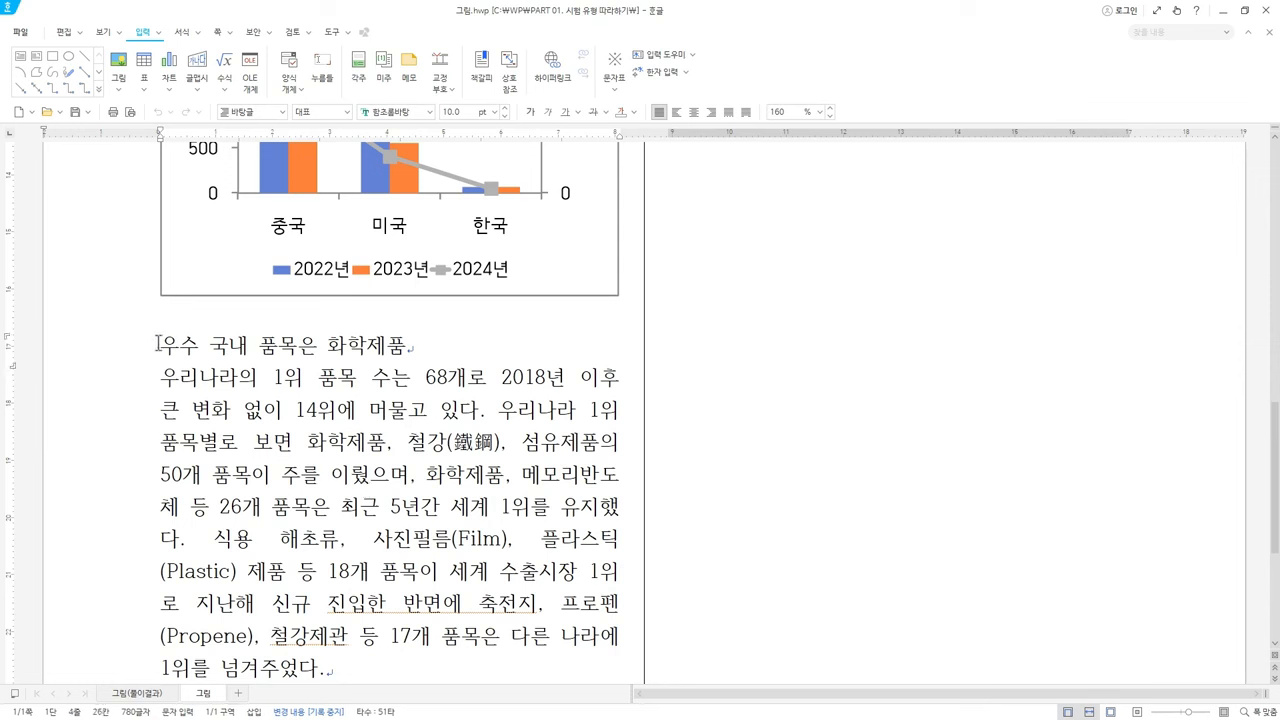
left_click_drag(159, 343, 501, 343)
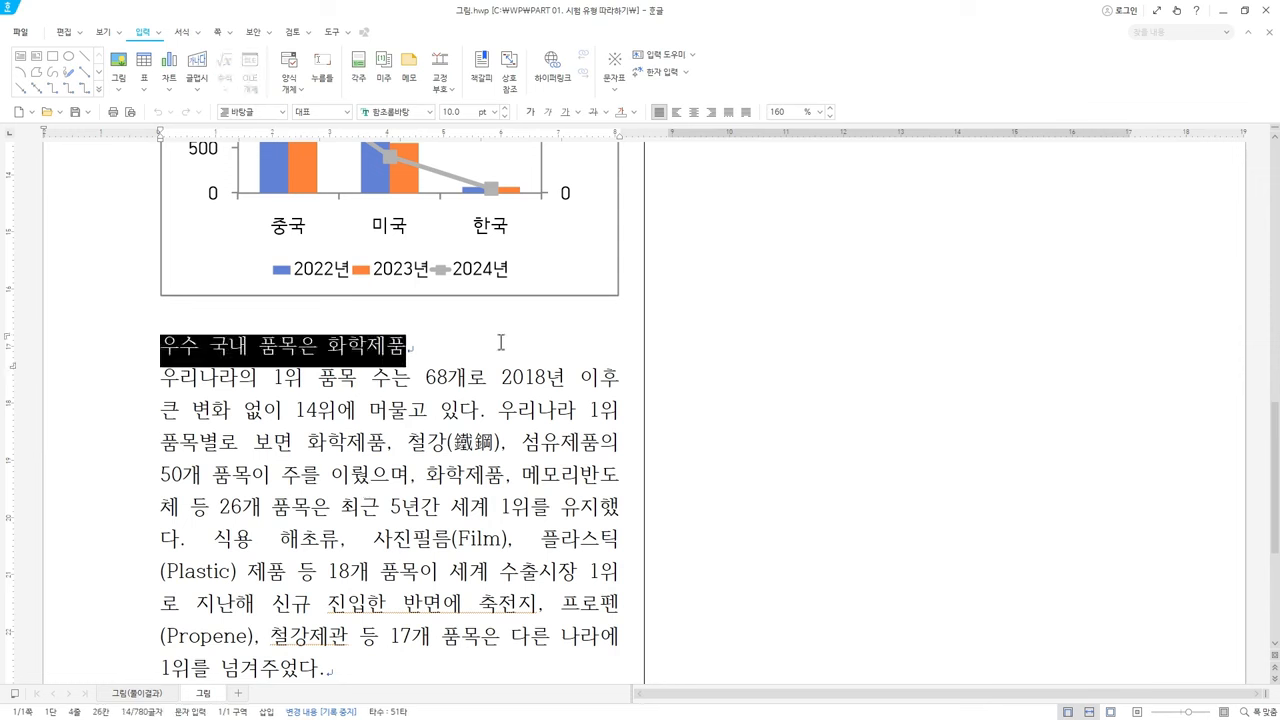
left_click(410, 345)
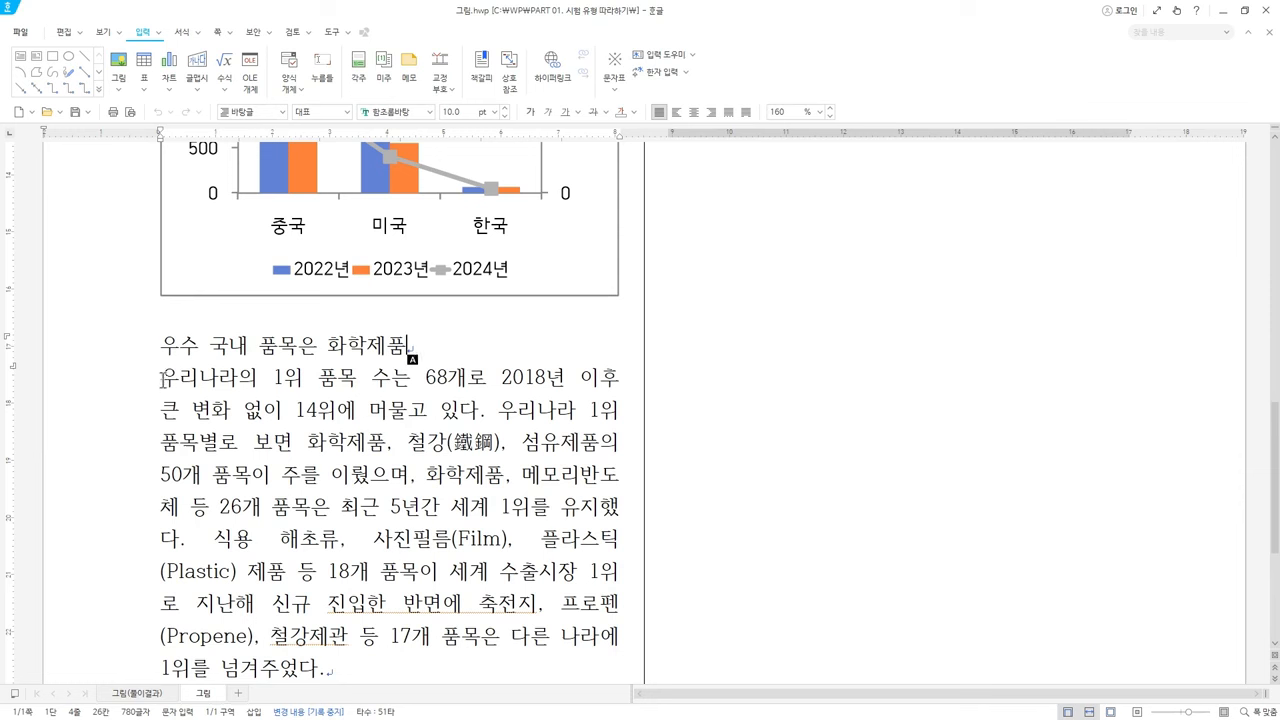
Put the cursor at the start of the 우리나라의 paragraph and start inserting a picture
left_click(163, 378)
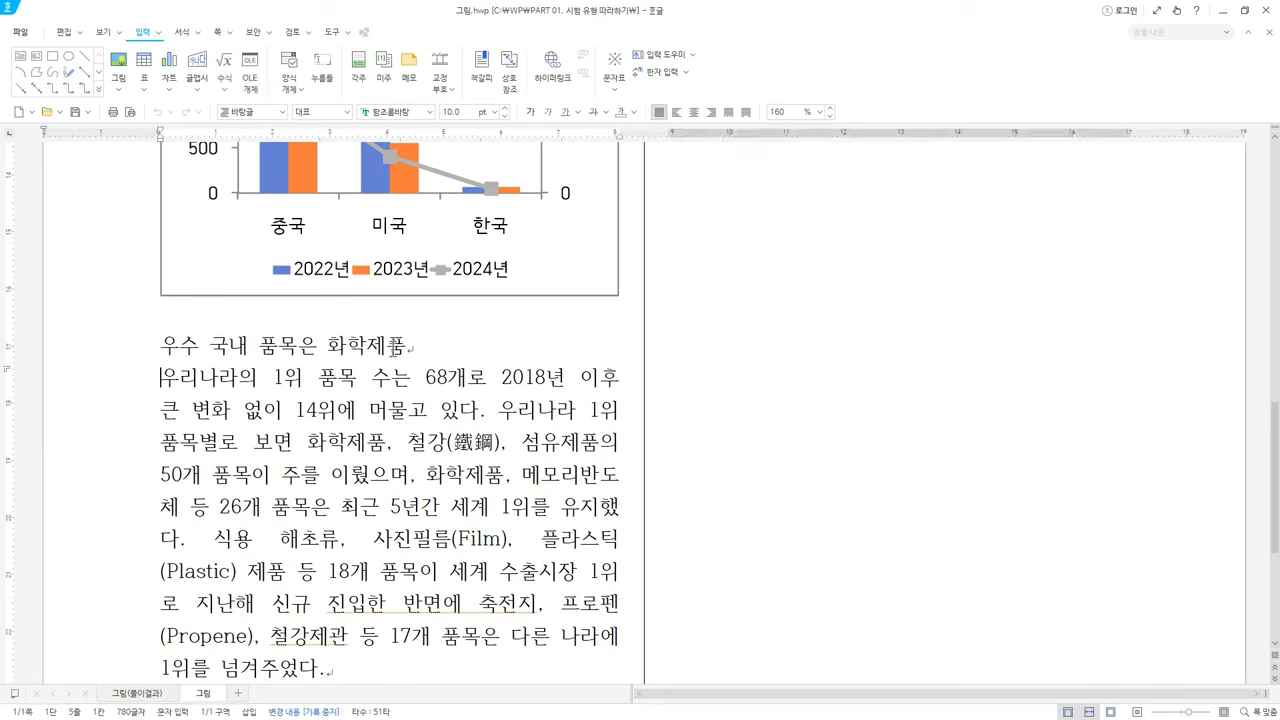
left_click(411, 346)
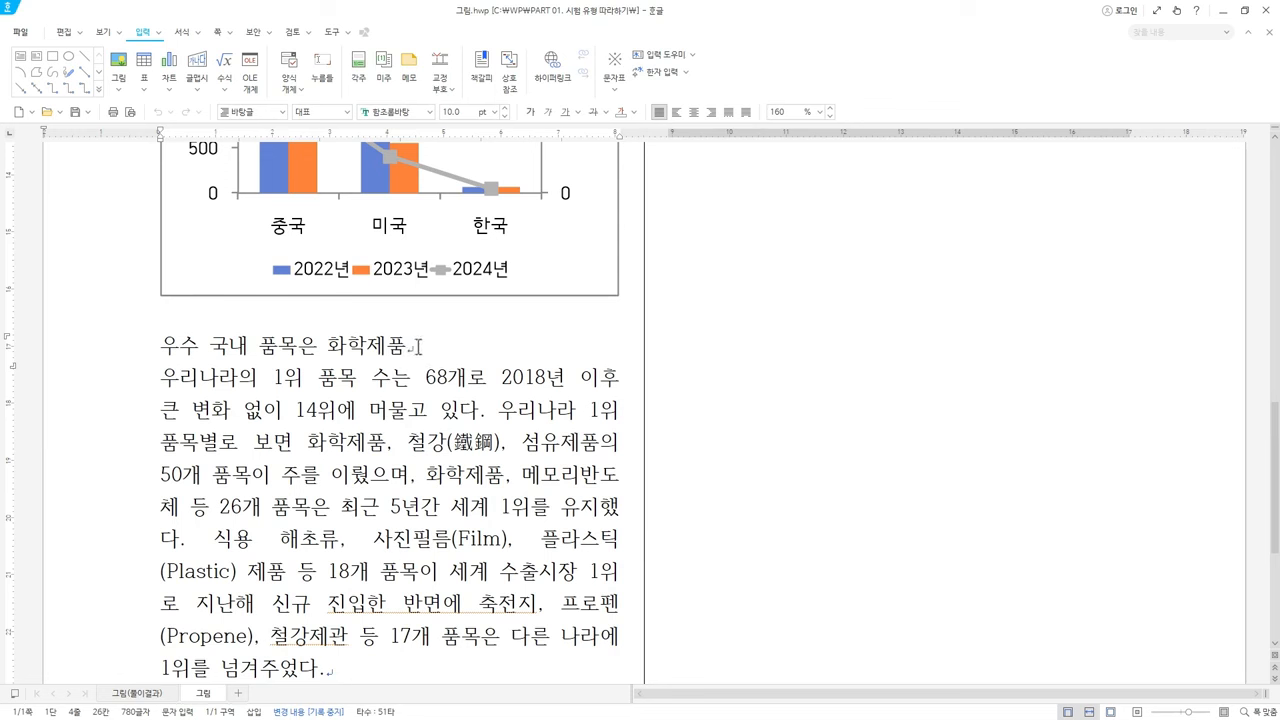
left_click_drag(162, 377, 357, 667)
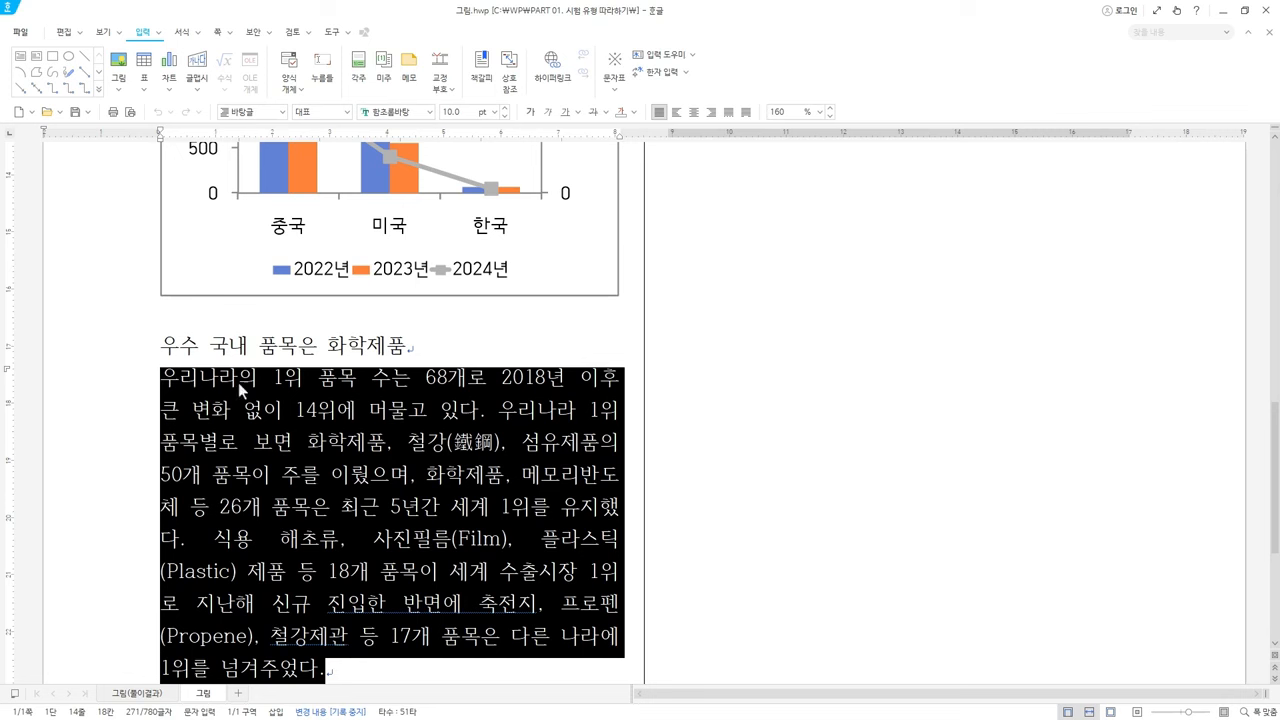
left_click(168, 386)
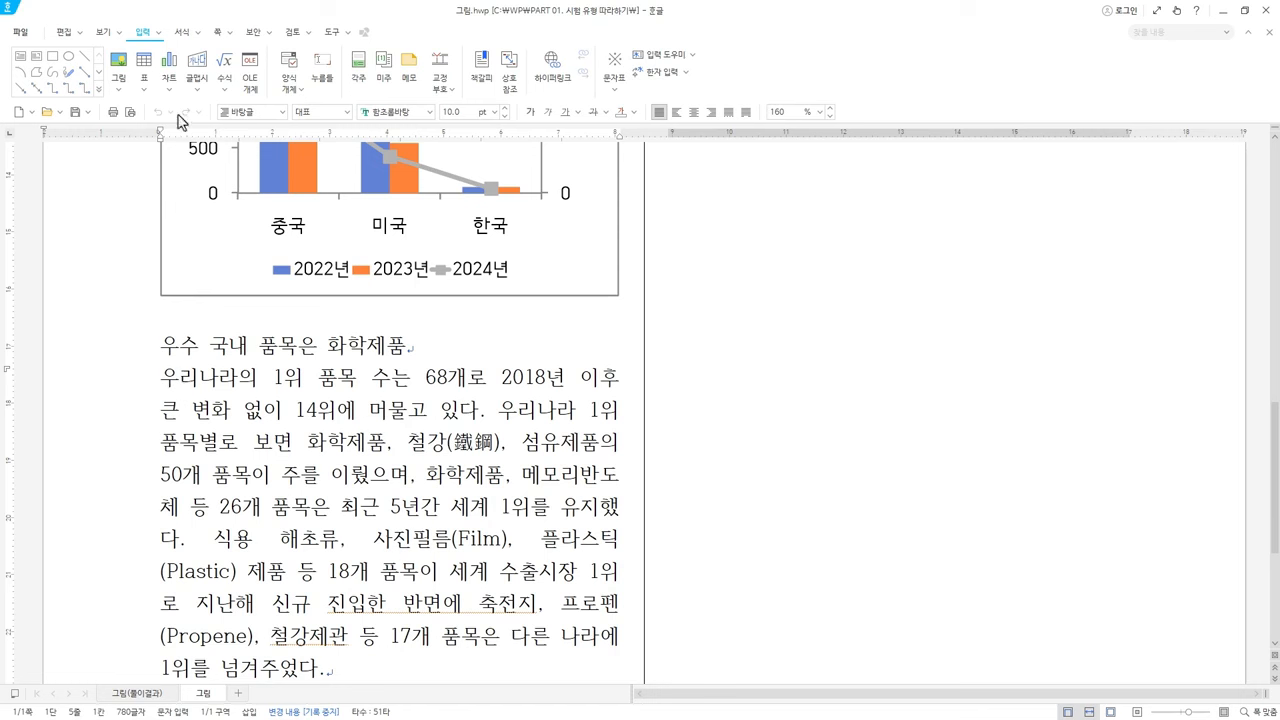
left_click(119, 66)
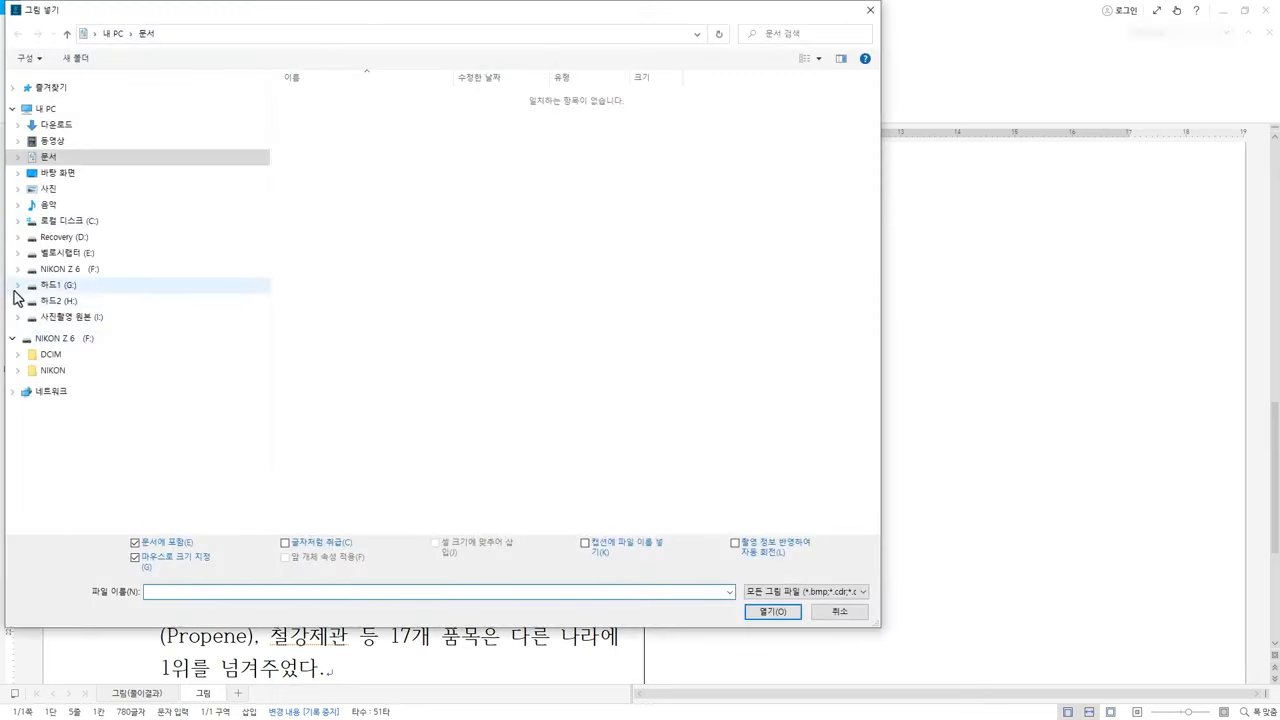
Browse to C:\WP\그림 and filter the file list to GIF images
left_click(17, 221)
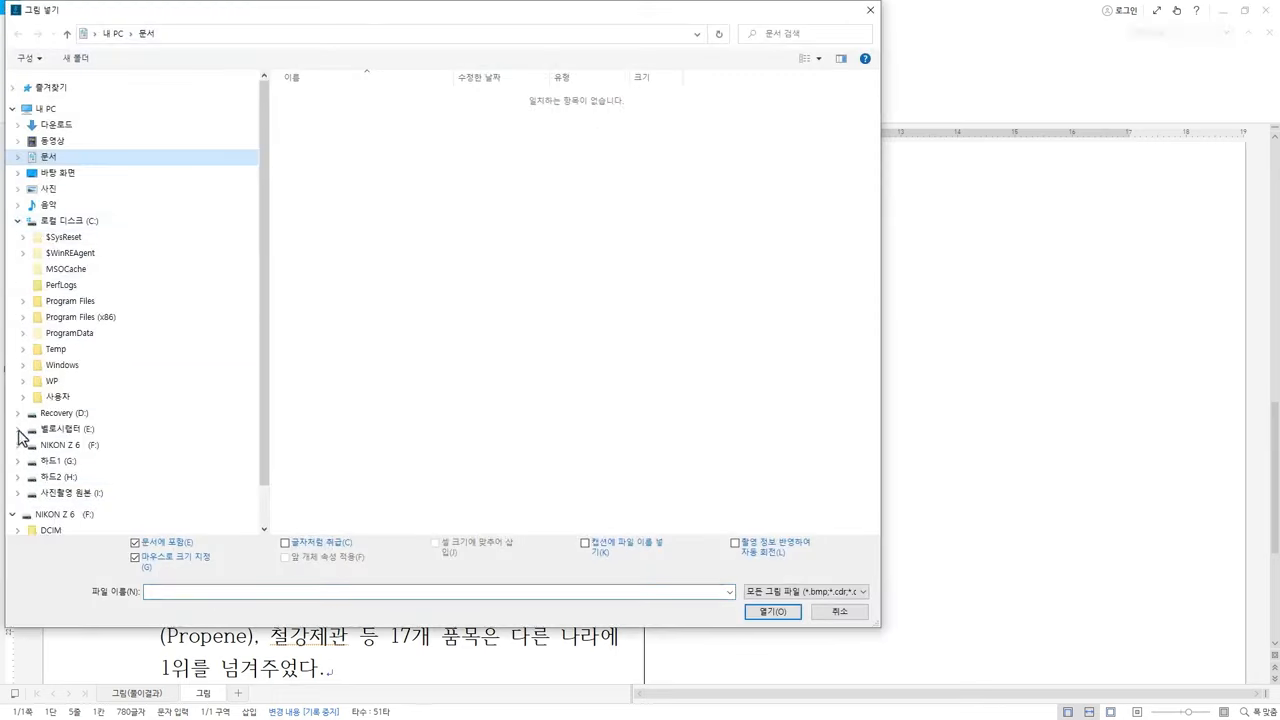
left_click(23, 381)
left_click(55, 461)
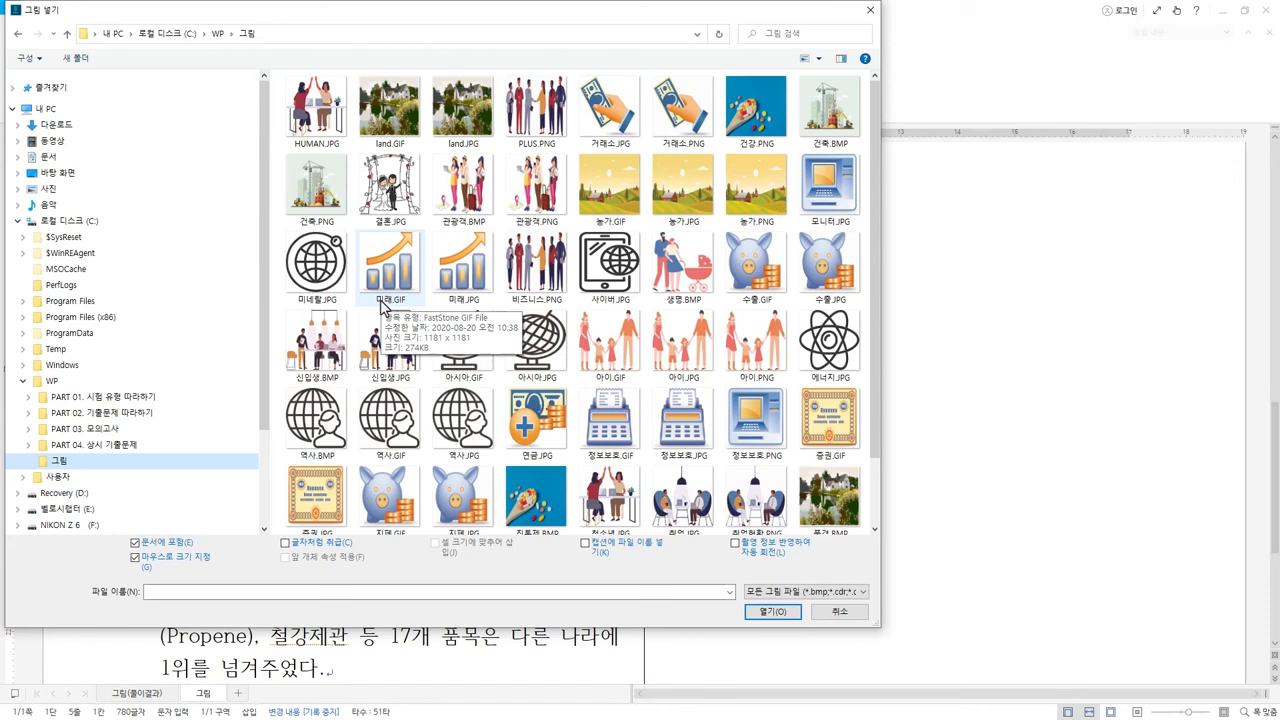
left_click(788, 593)
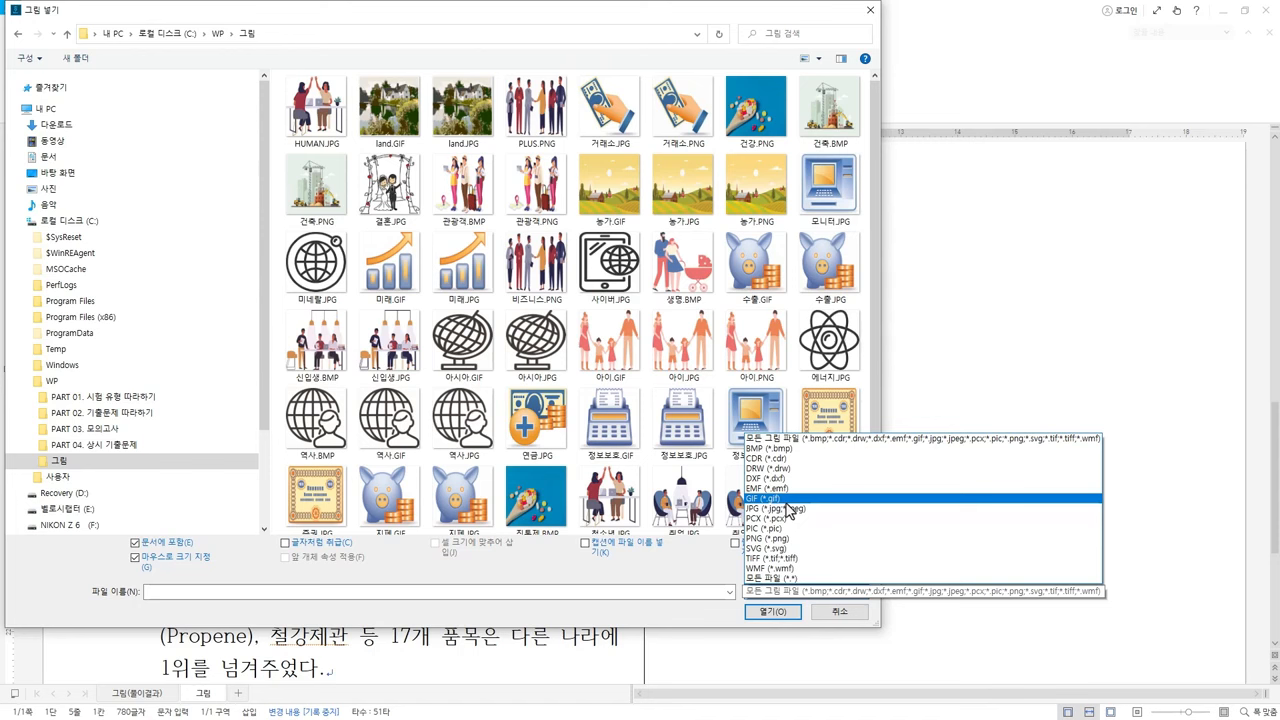
left_click(762, 498)
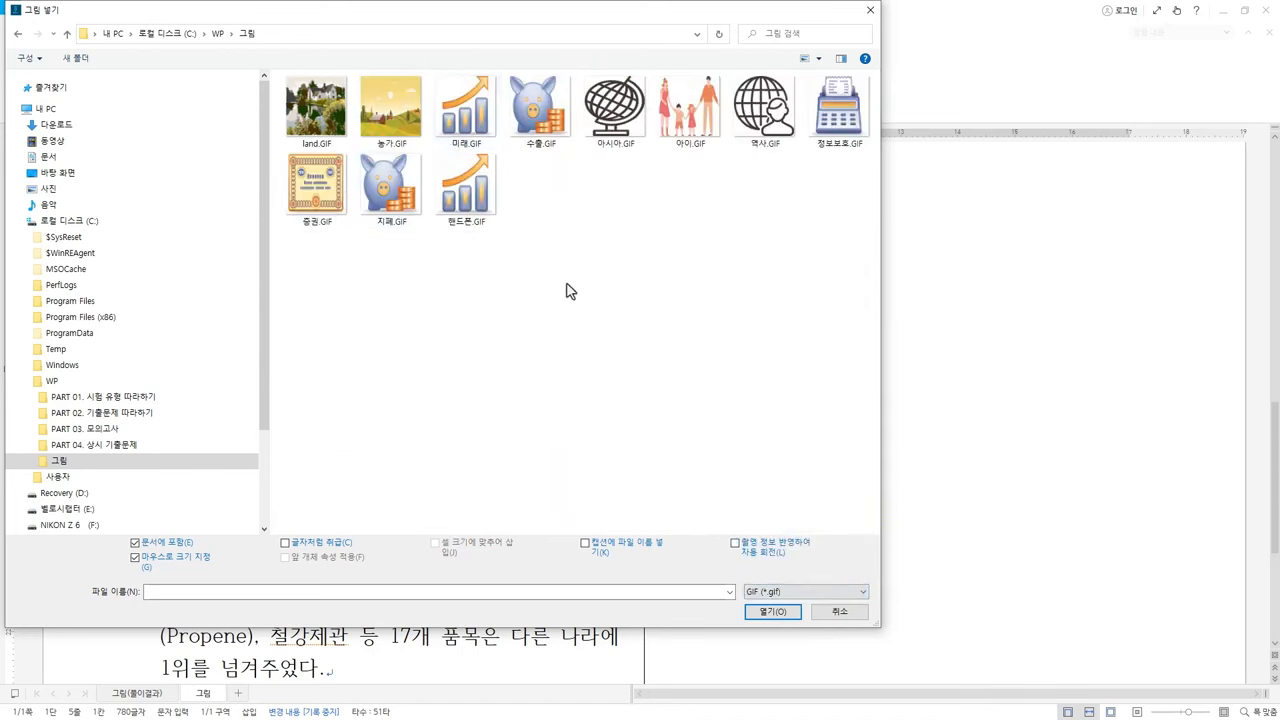
Insert 수출.GIF with 마우스로 크기 지정 kept checked
left_click(557, 124)
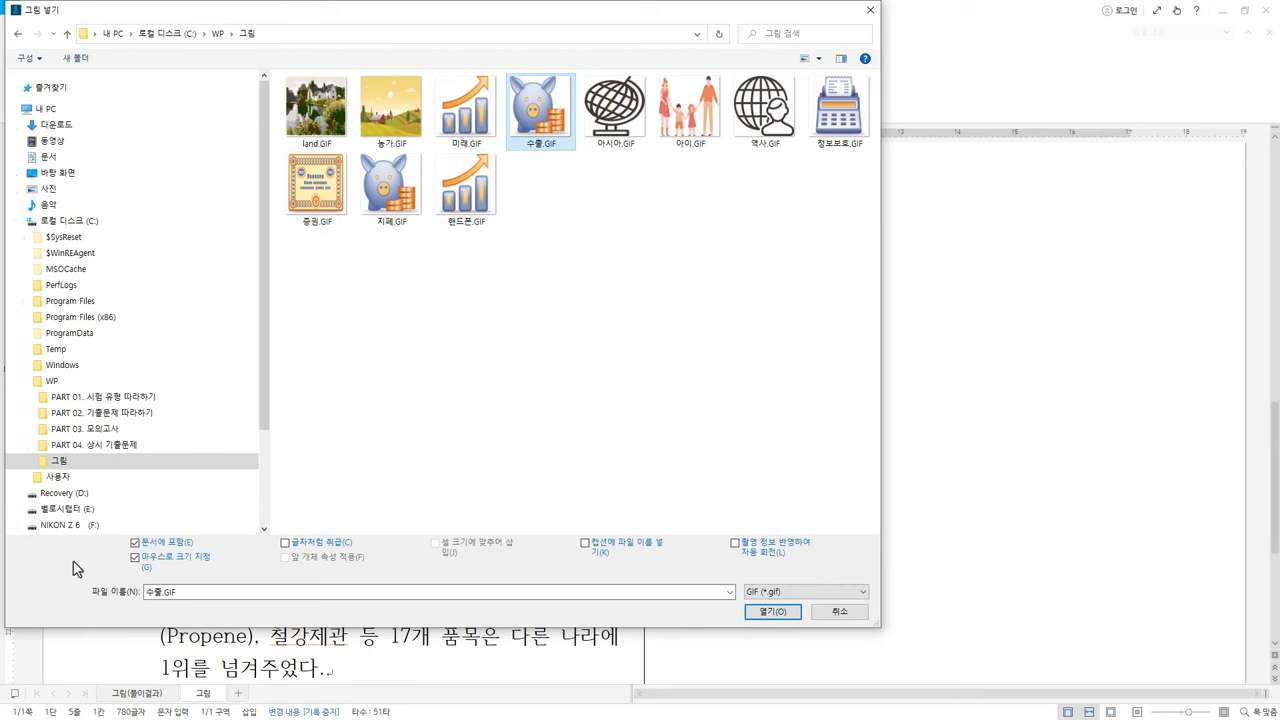
left_click(151, 558)
left_click(787, 612)
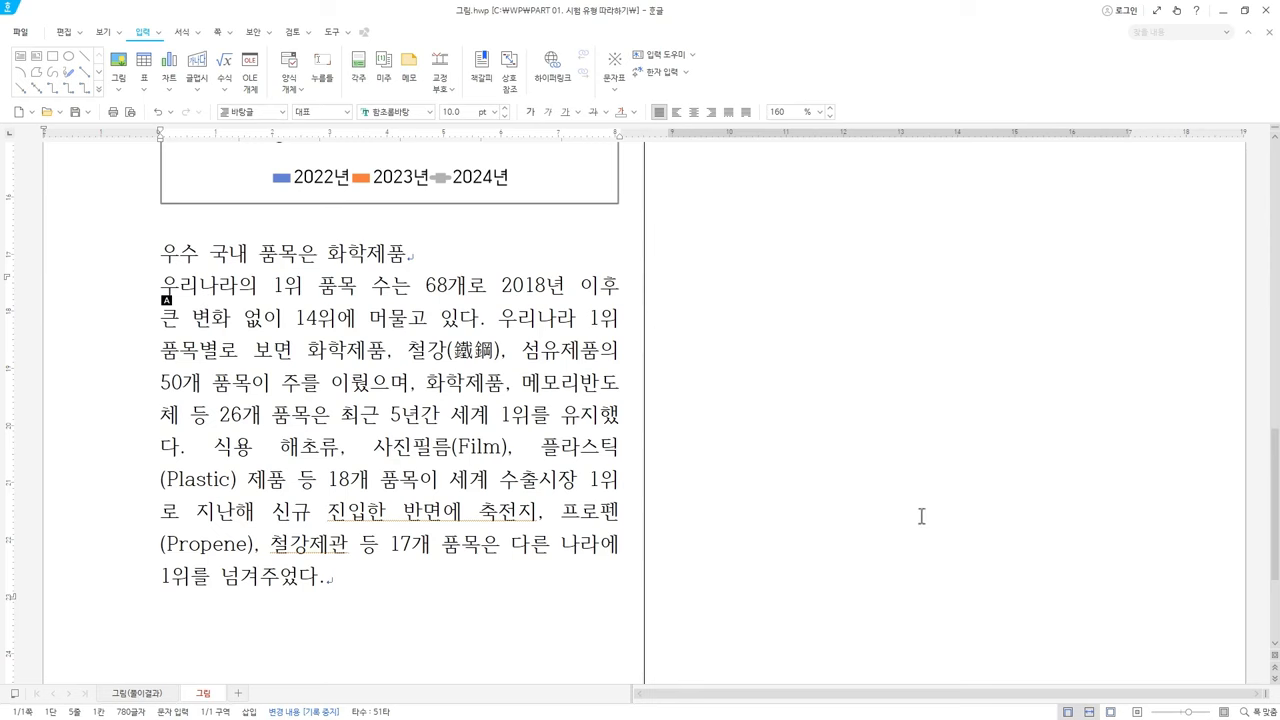
scroll(920, 517, "up", 5)
scroll(985, 385, "up", 3)
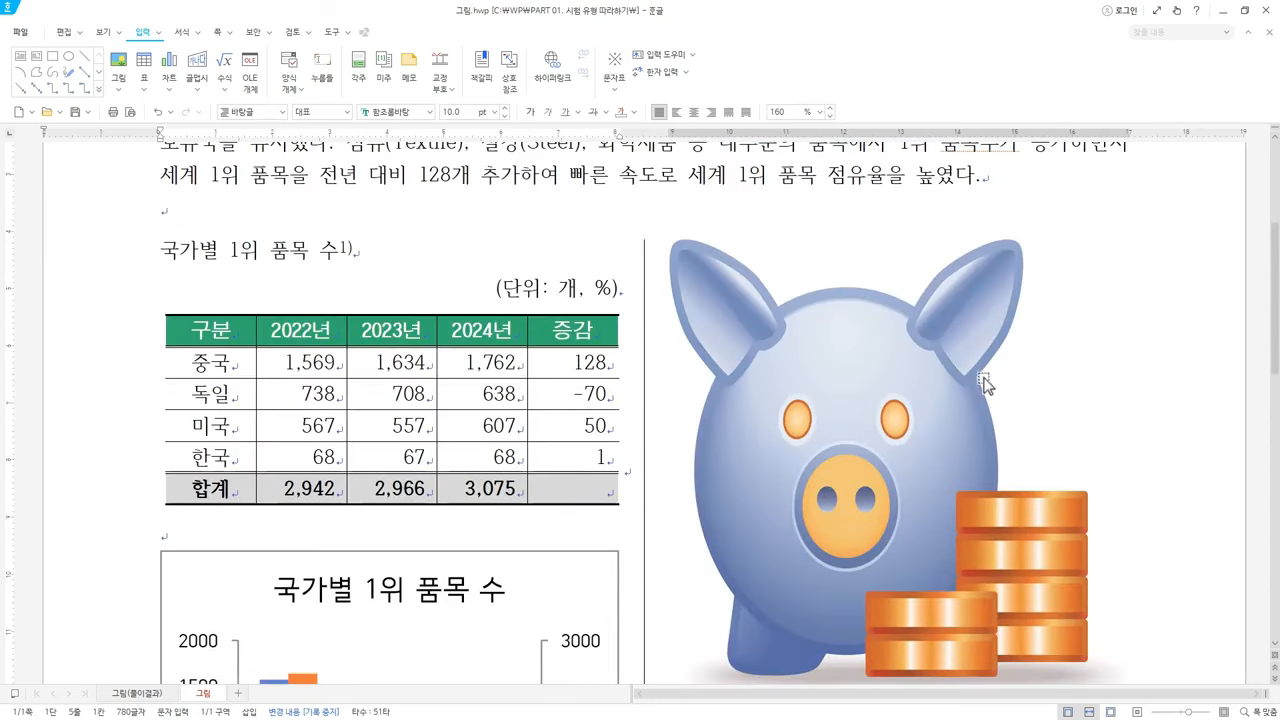
Drag on the page and choose items from two right-click menus around the piggy-bank picture
left_click(929, 447)
left_click_drag(1128, 237, 829, 514)
scroll(898, 557, "down", 3)
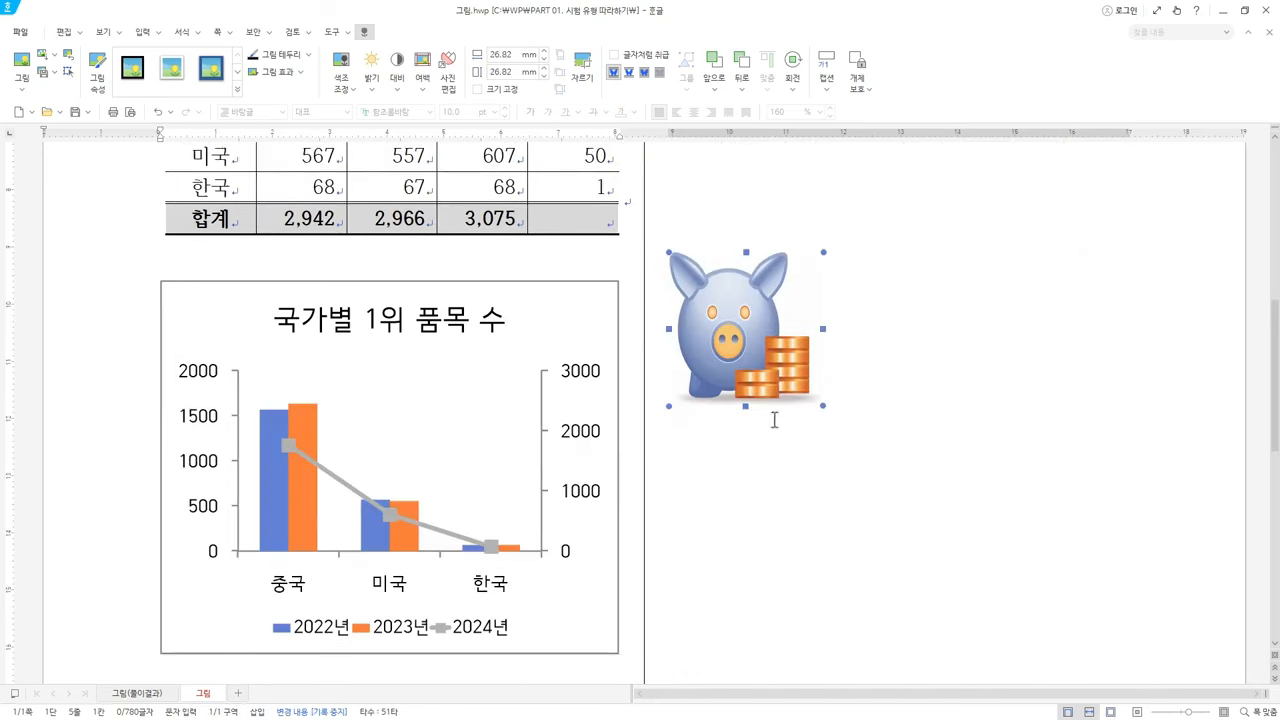
scroll(245, 620, "down", 3)
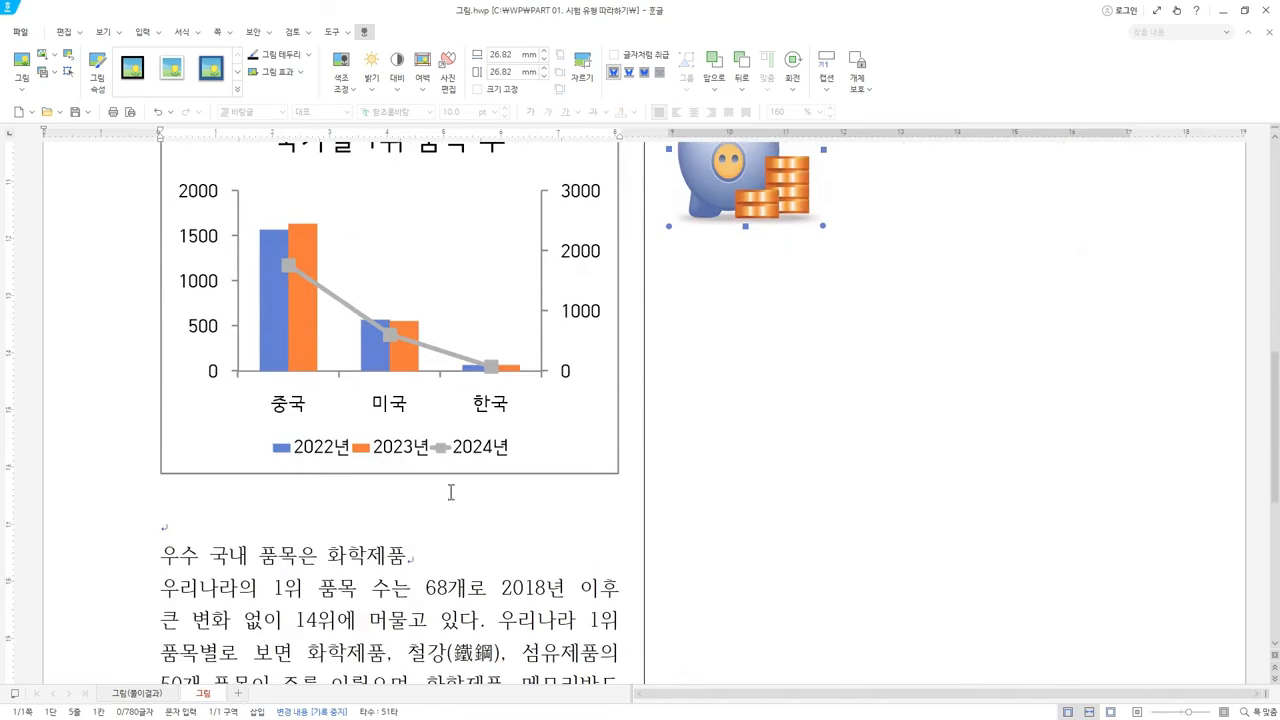
right_click(736, 186)
left_click(835, 206)
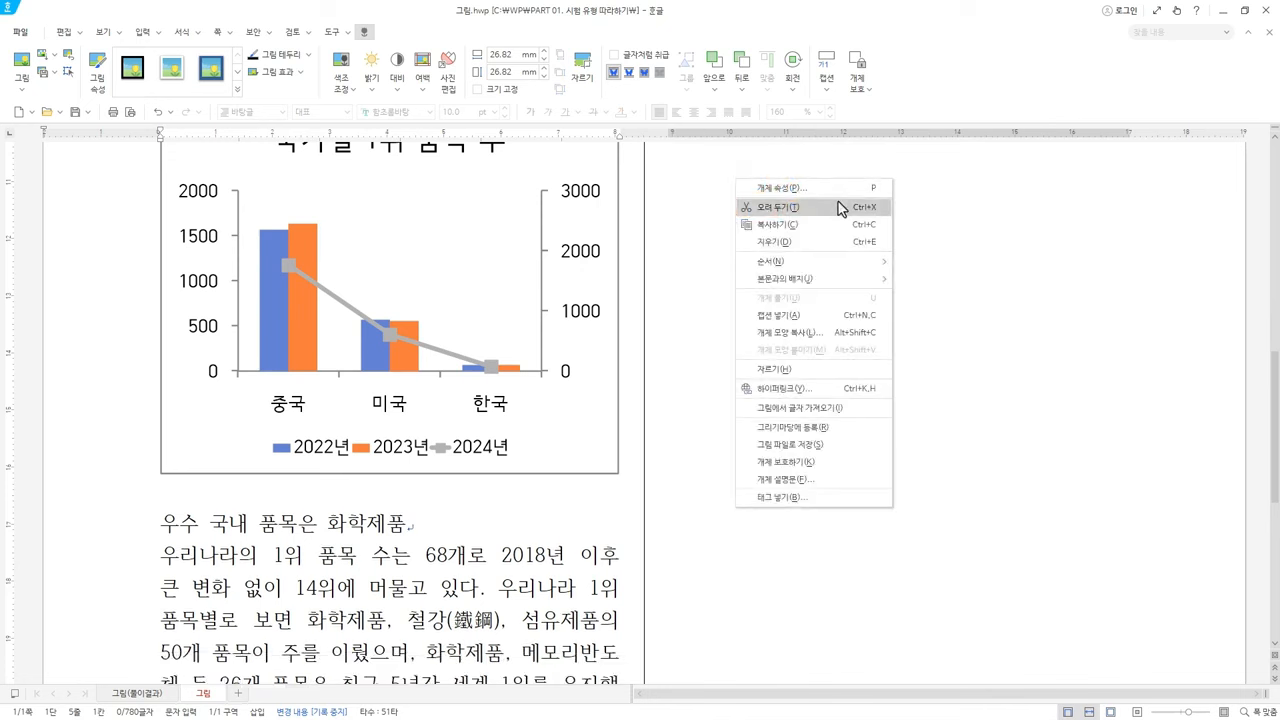
right_click(167, 555)
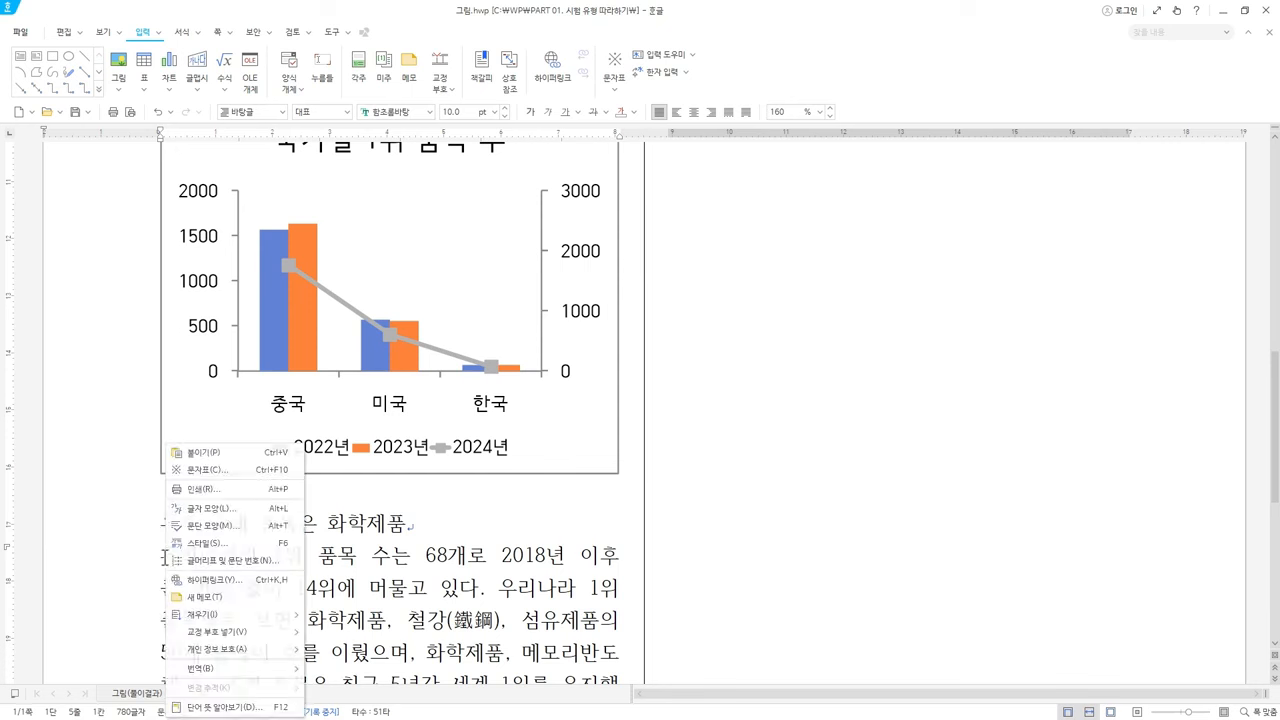
left_click(203, 453)
scroll(707, 459, "down", 3)
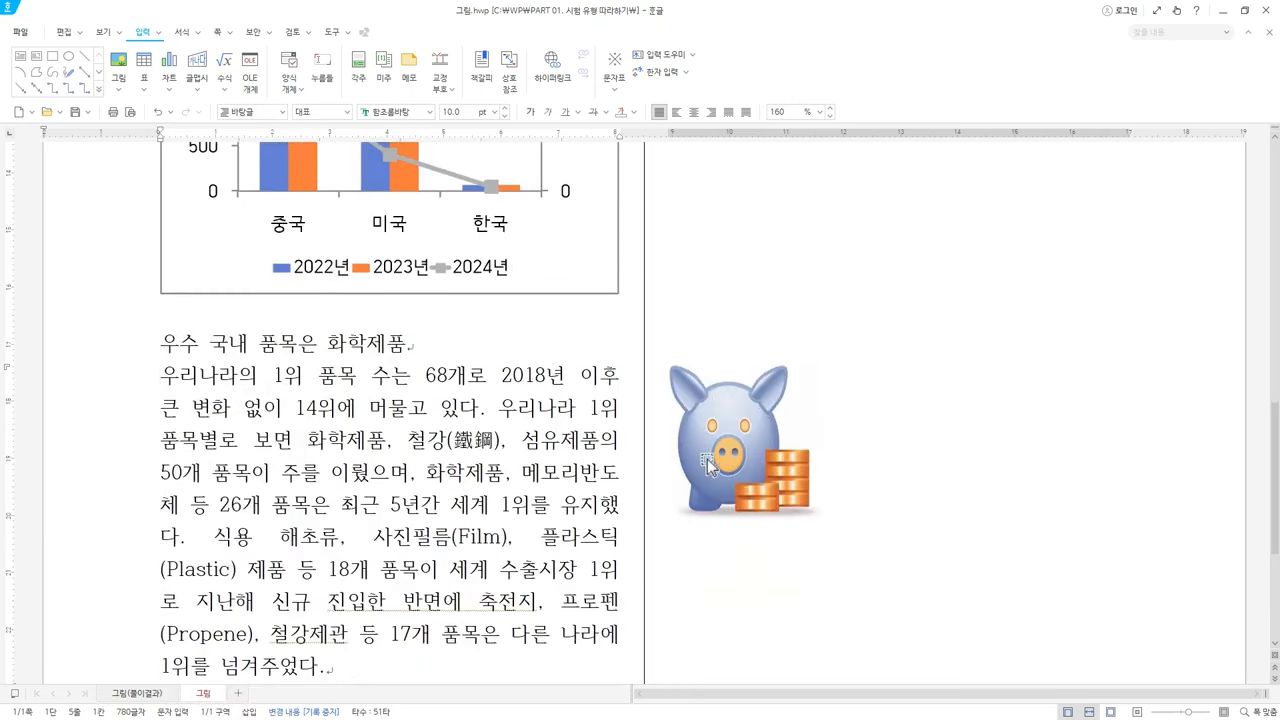
Turn 조판 부호 on and off, then open 개체 속성 for the piggy-bank picture
left_click(104, 38)
left_click(155, 74)
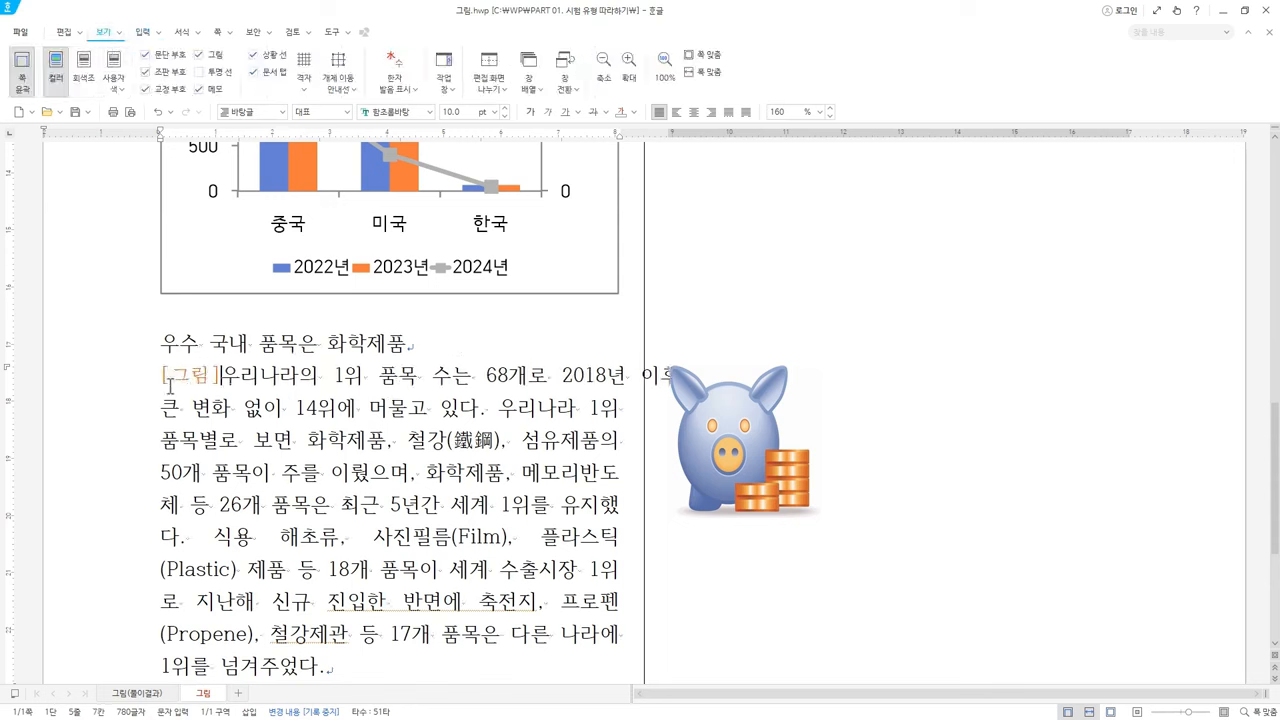
left_click(168, 72)
double_click(741, 458)
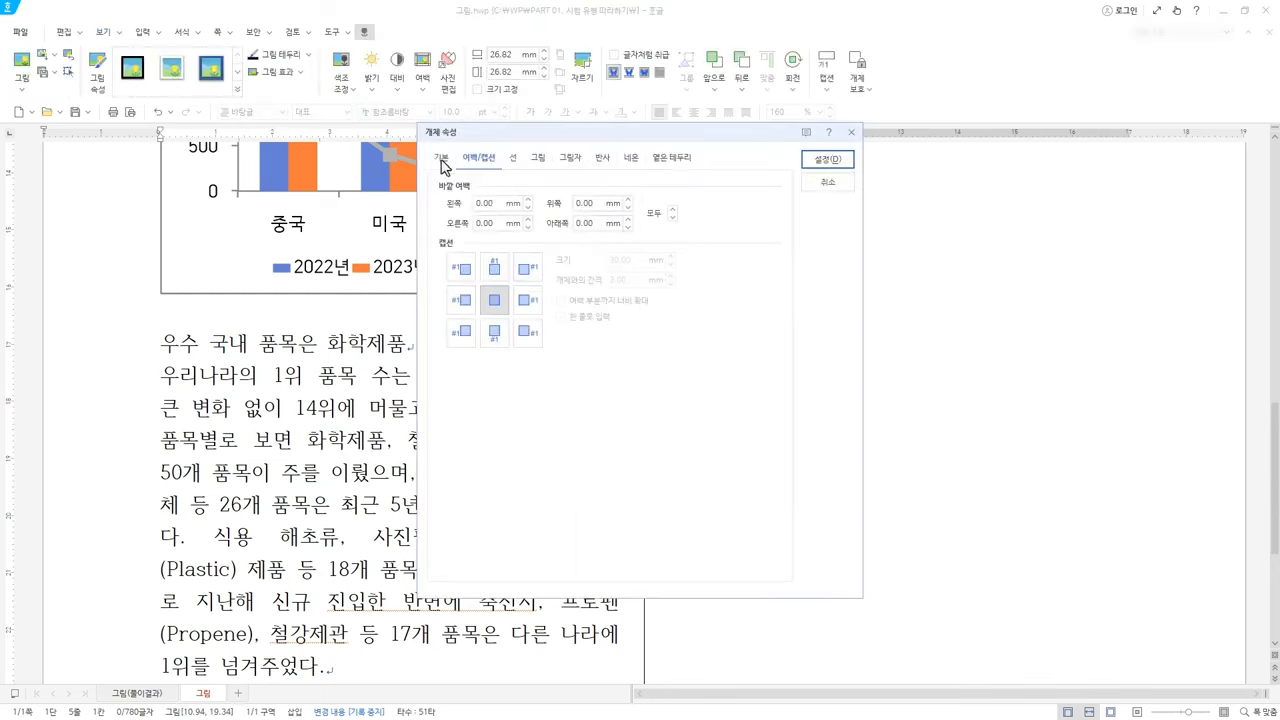
Size the picture 29 × 19 mm with 어울림 wrapping and 0 horizontal and vertical offsets
left_click(441, 159)
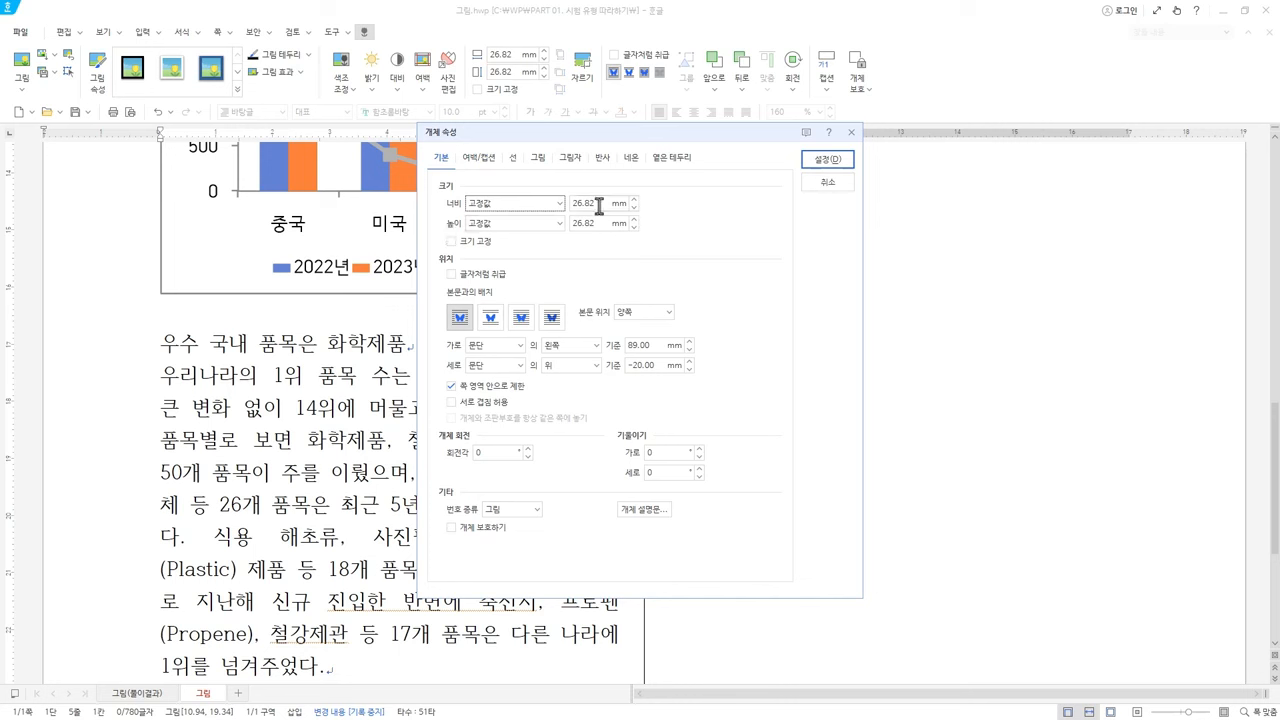
left_click_drag(598, 203, 503, 224)
type("29")
type("19")
left_click(465, 243)
left_click(464, 243)
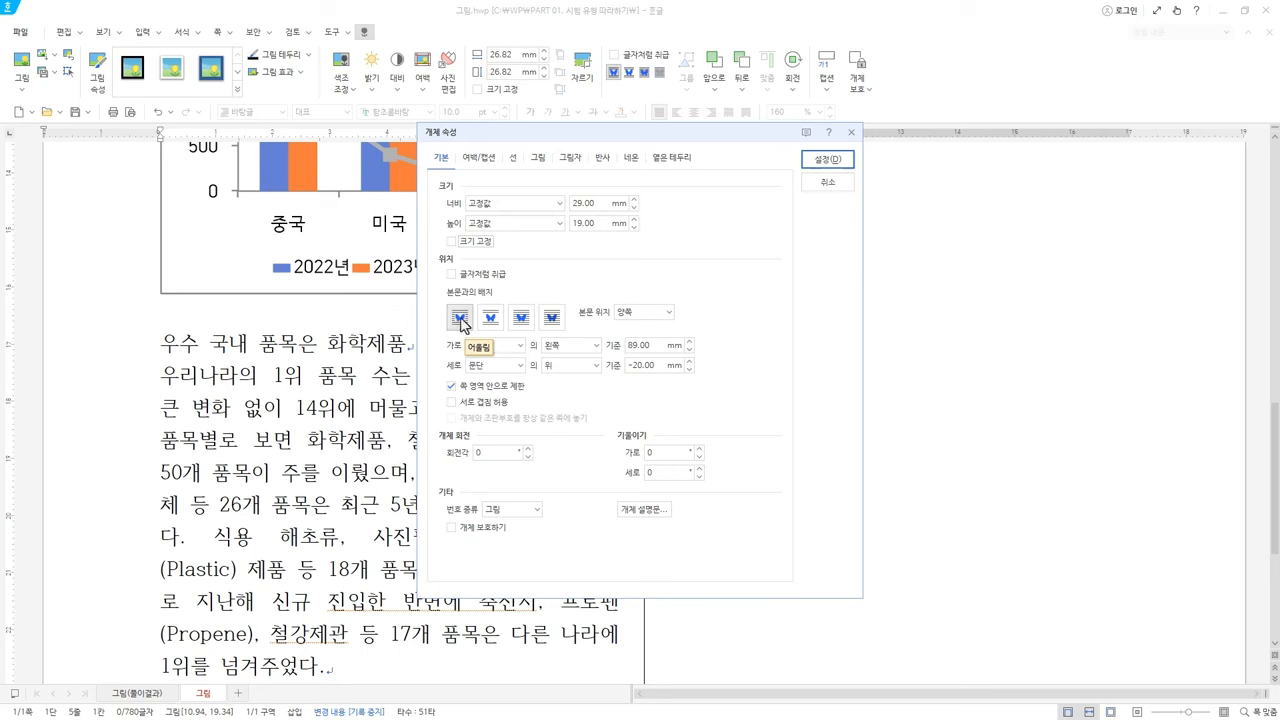
left_click(462, 321)
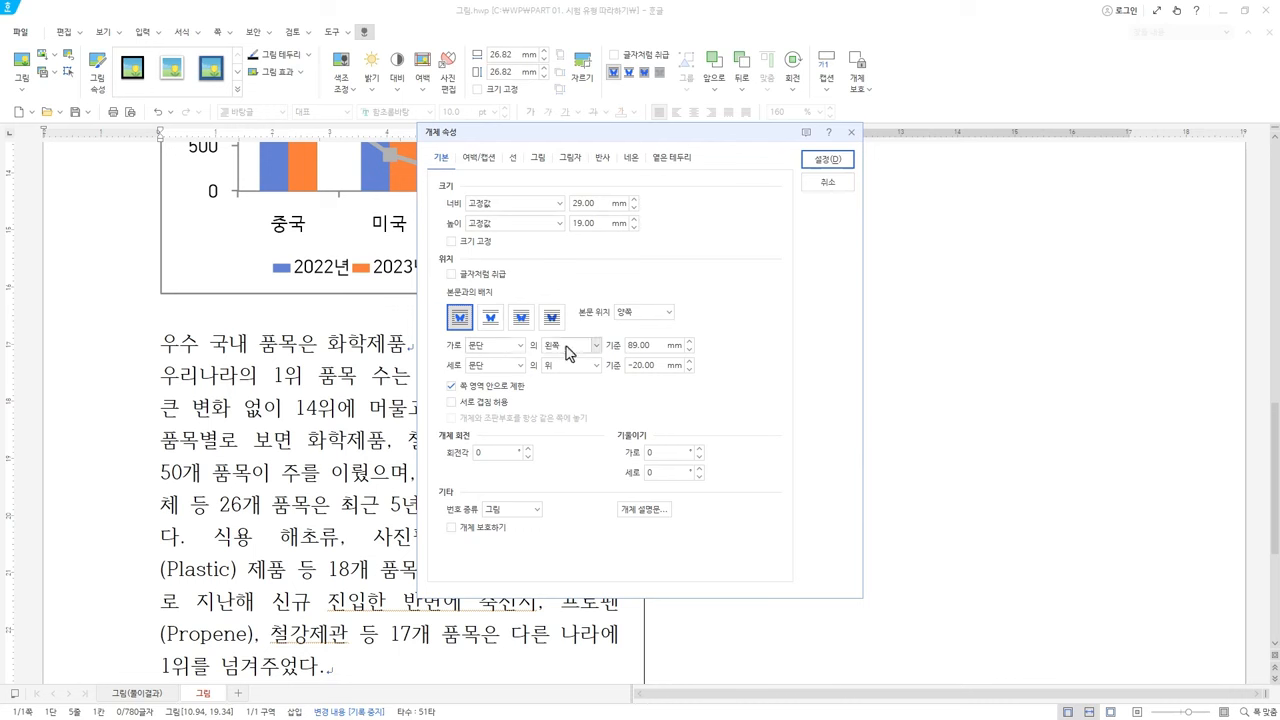
left_click(660, 346)
type("0")
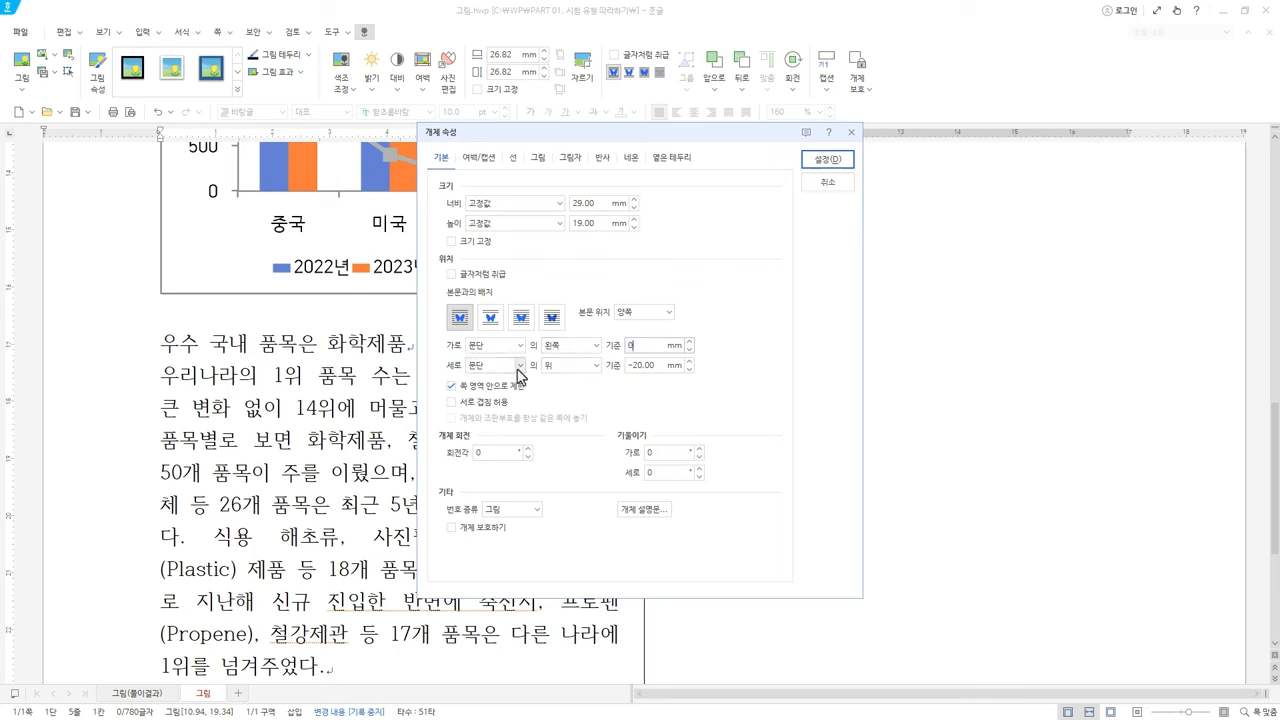
left_click(581, 367)
left_click(575, 382)
Give the picture 3 mm left and right outer margins and apply the properties
left_click(479, 158)
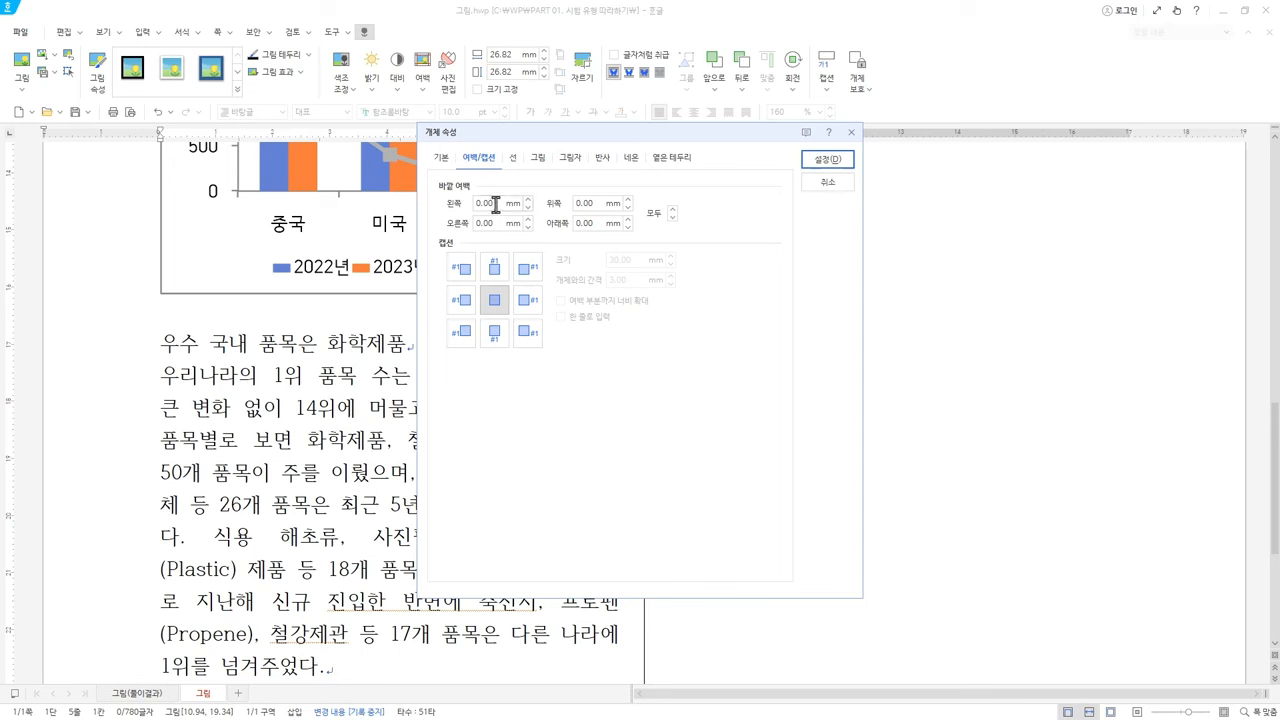
left_click_drag(495, 205, 443, 222)
type("33")
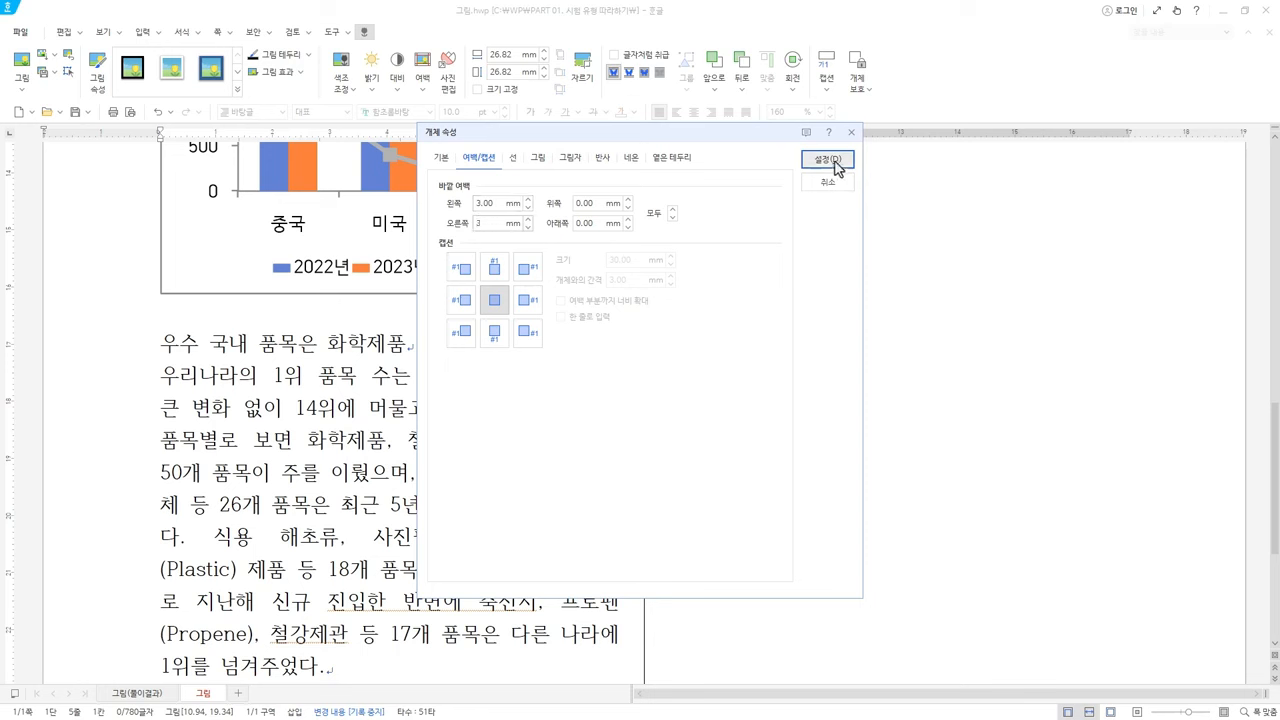
left_click(836, 161)
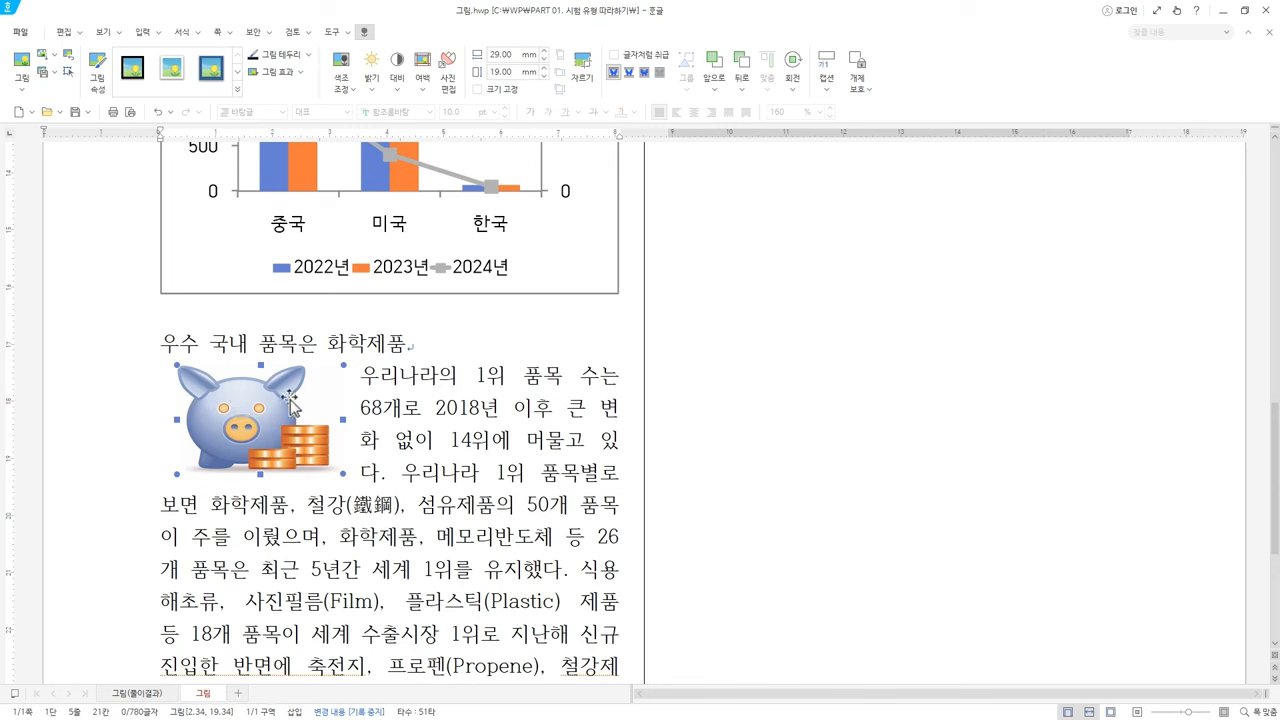
Cut the piggy-bank picture, paste it after 화학제품, then undo the paste
left_click(415, 344)
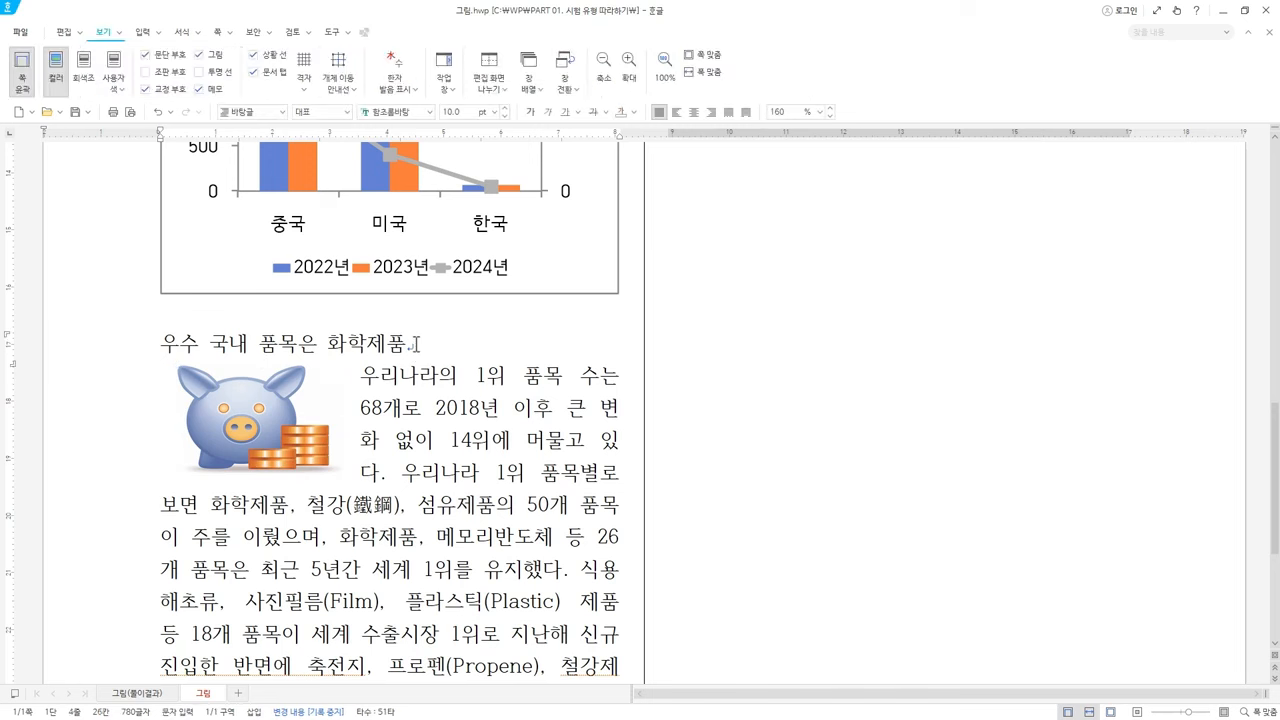
left_click(268, 412)
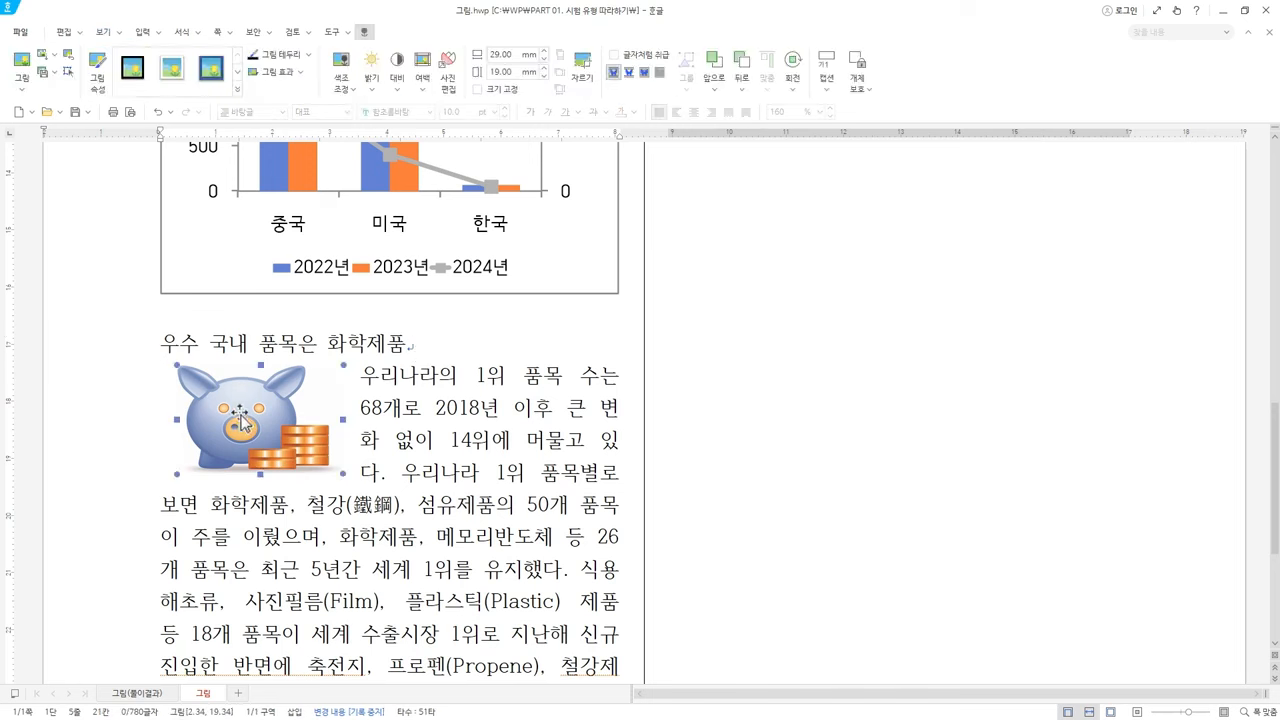
key("ctrl+x")
left_click(418, 346)
key("ctrl+v")
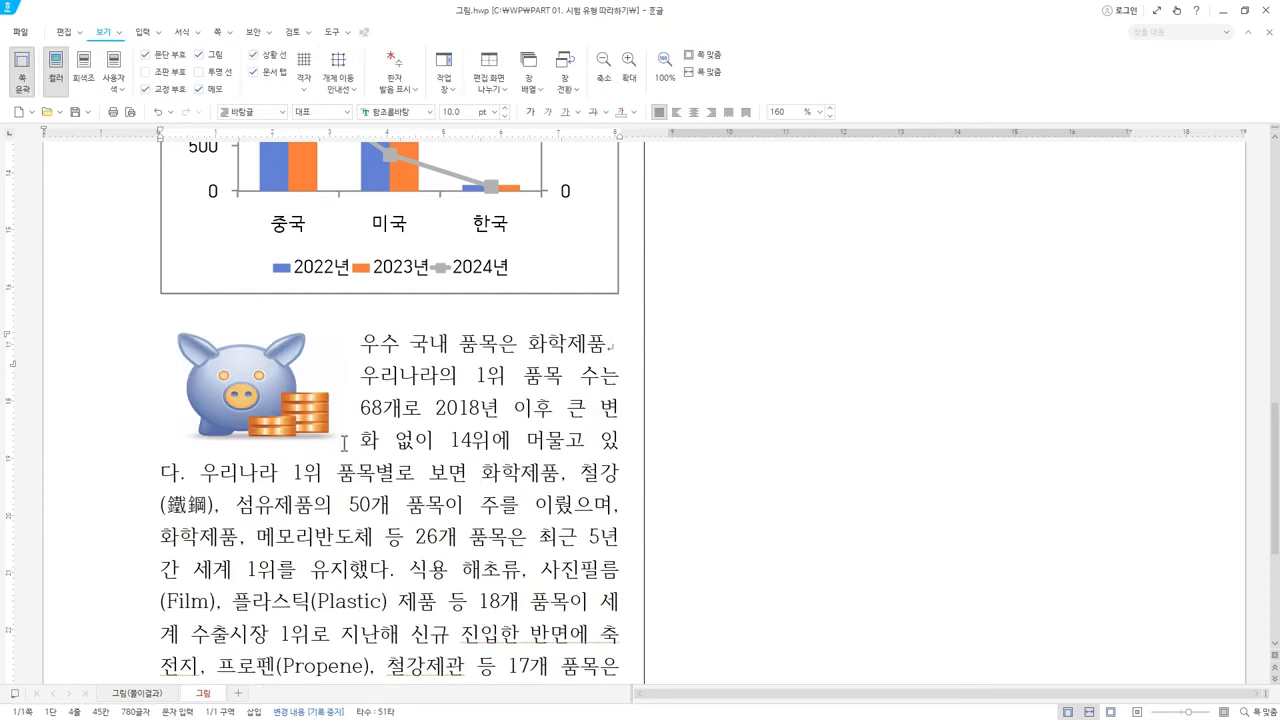
key("ctrl+z")
Paste the picture at the 체 등 26개 line, undo it, then return to Explorer
left_click(167, 375)
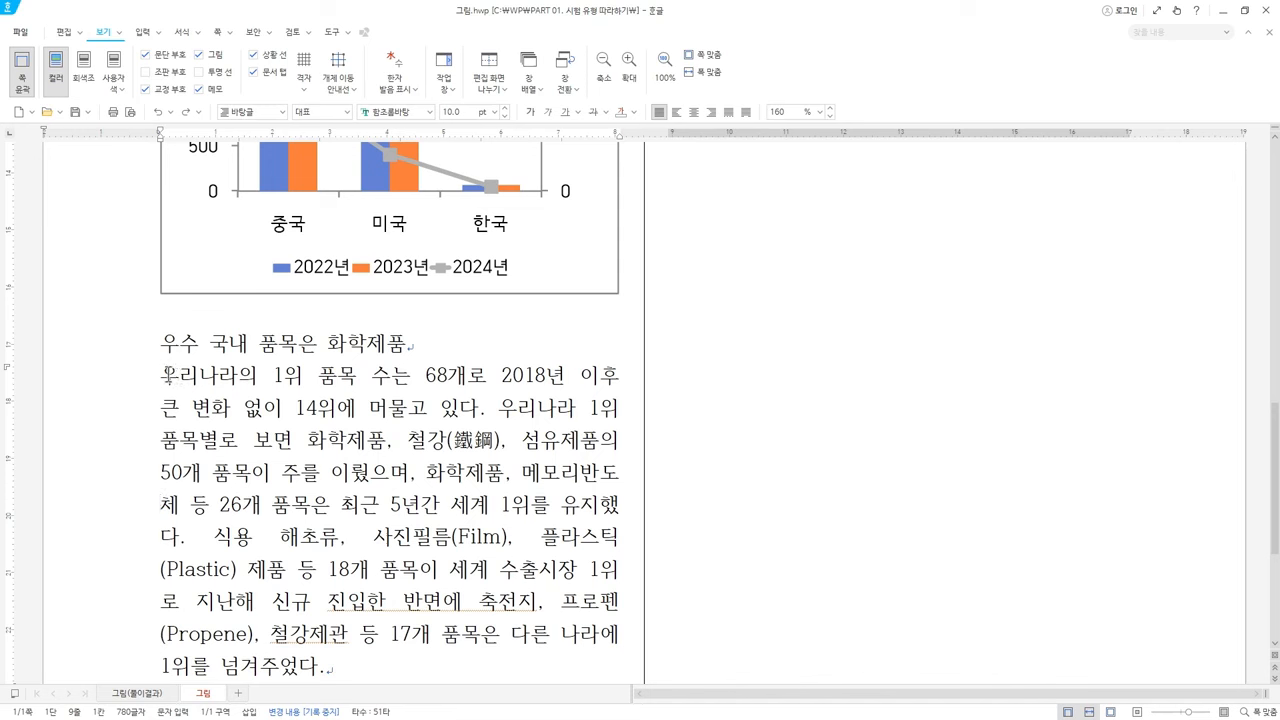
left_click(162, 510)
key("ctrl+v")
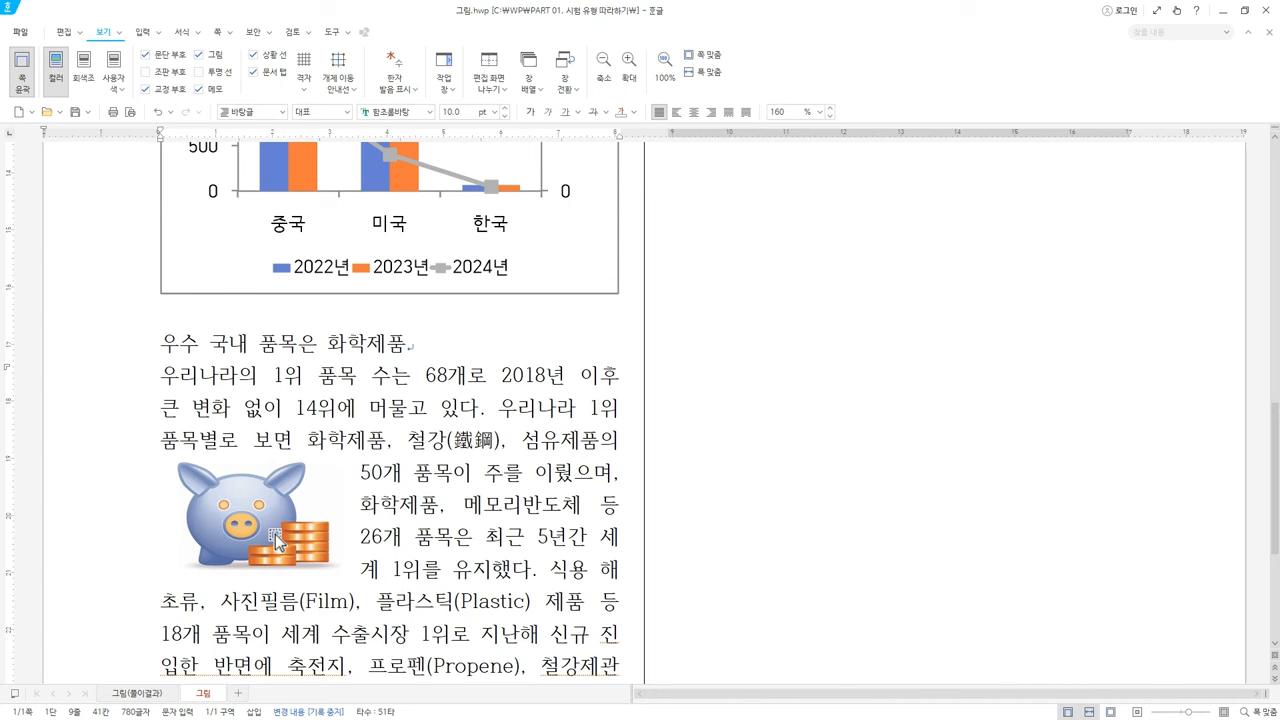
key("ctrl+z")
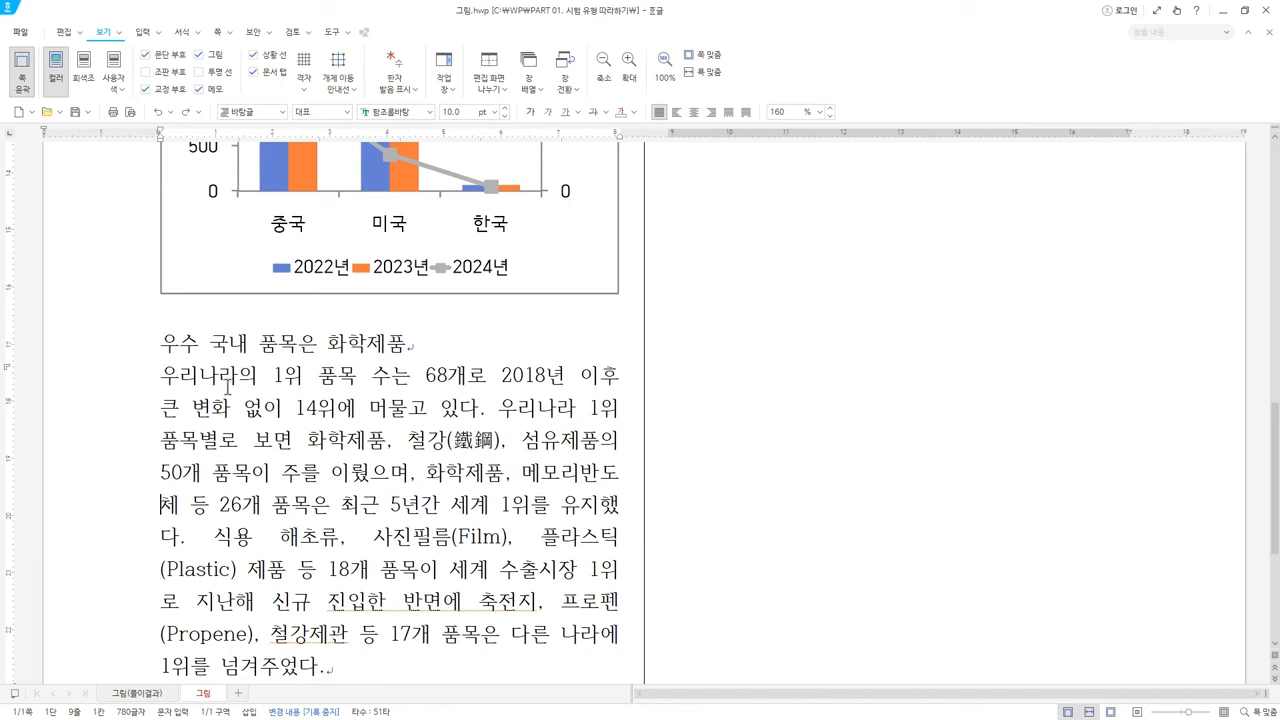
left_click(168, 384)
key("alt+Tab")
Browse WP > PART 01. 시험 유형 따라하기 > 연습문제 and open SECTION13-문제1.hwp
scroll(660, 514, "up", 2)
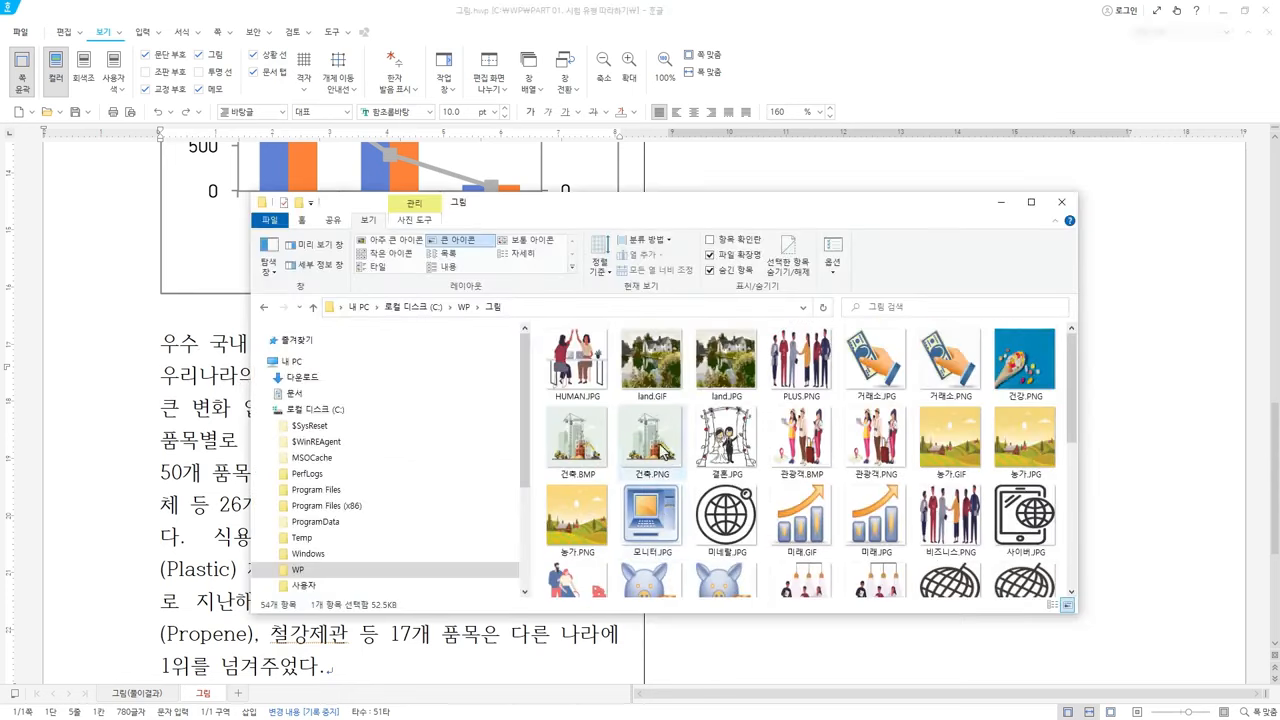
left_click(463, 307)
double_click(580, 349)
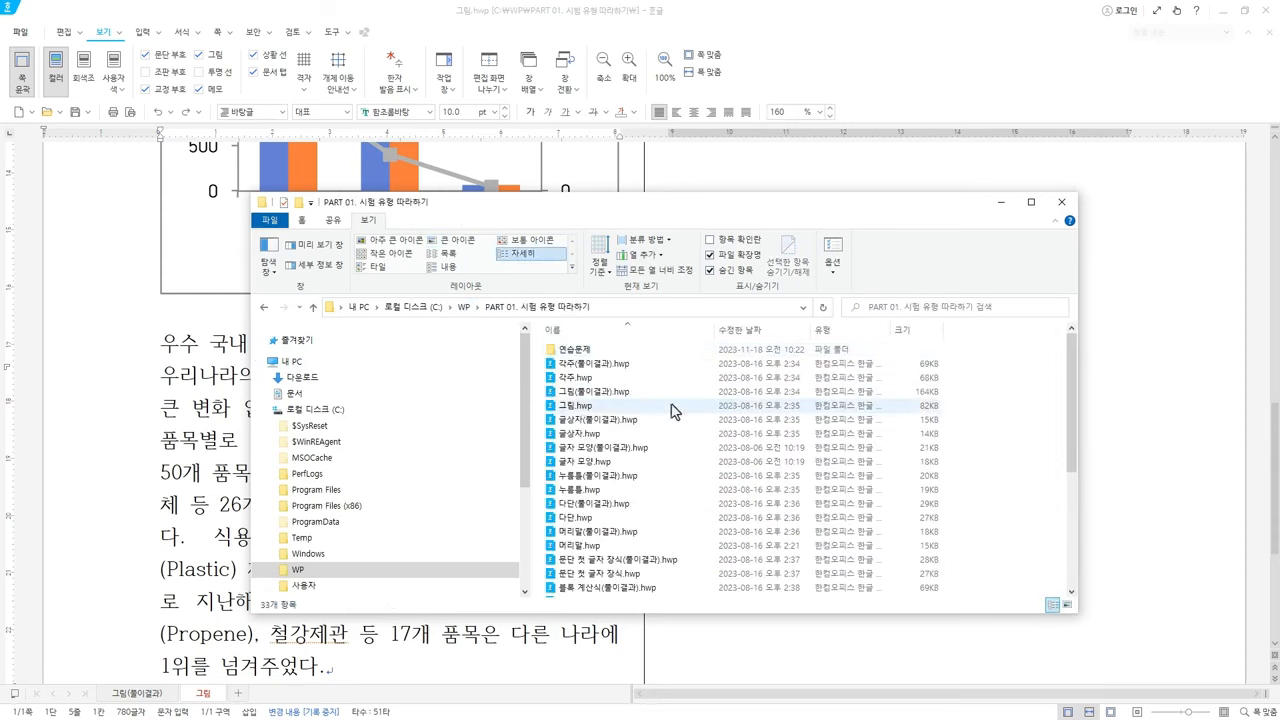
double_click(575, 349)
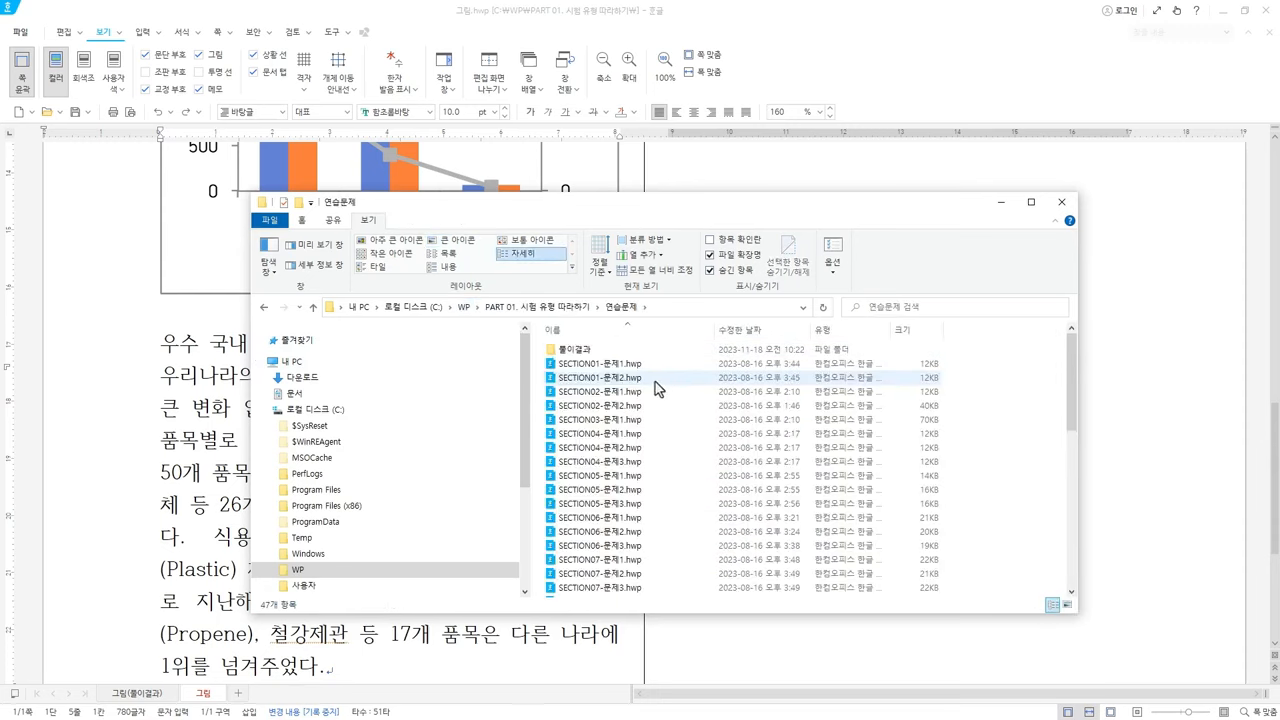
scroll(690, 470, "down", 7)
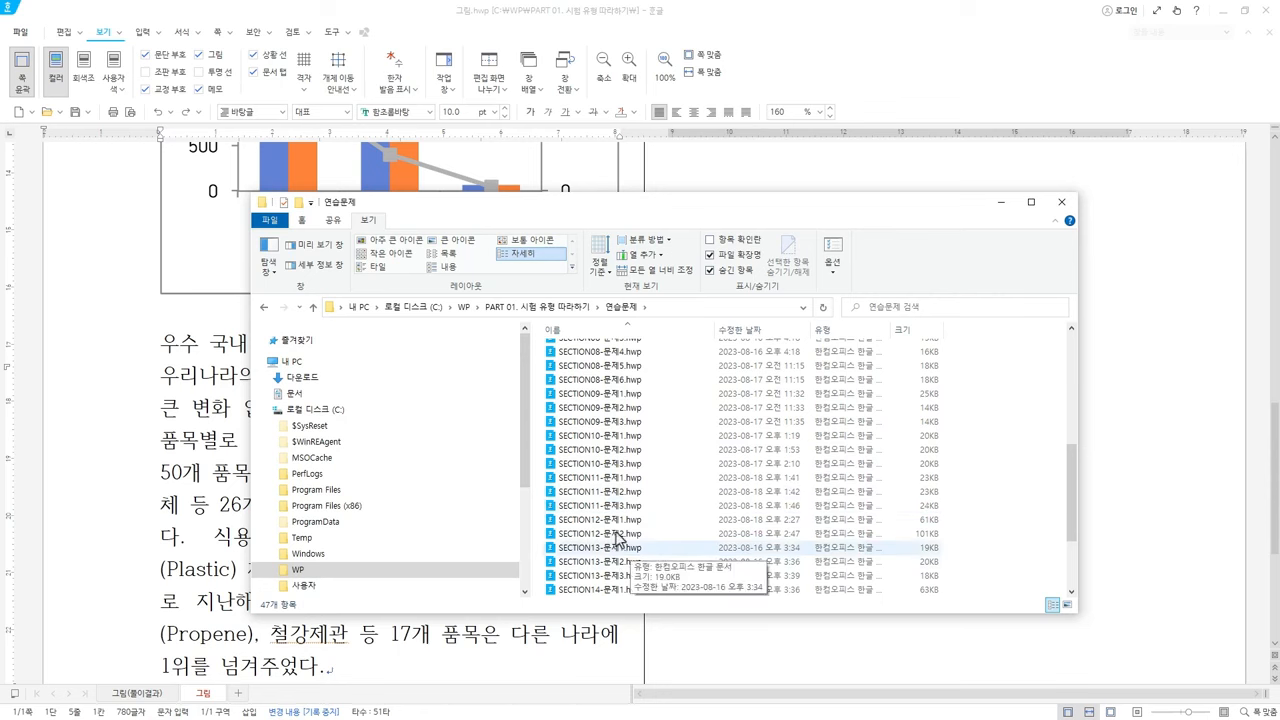
double_click(632, 551)
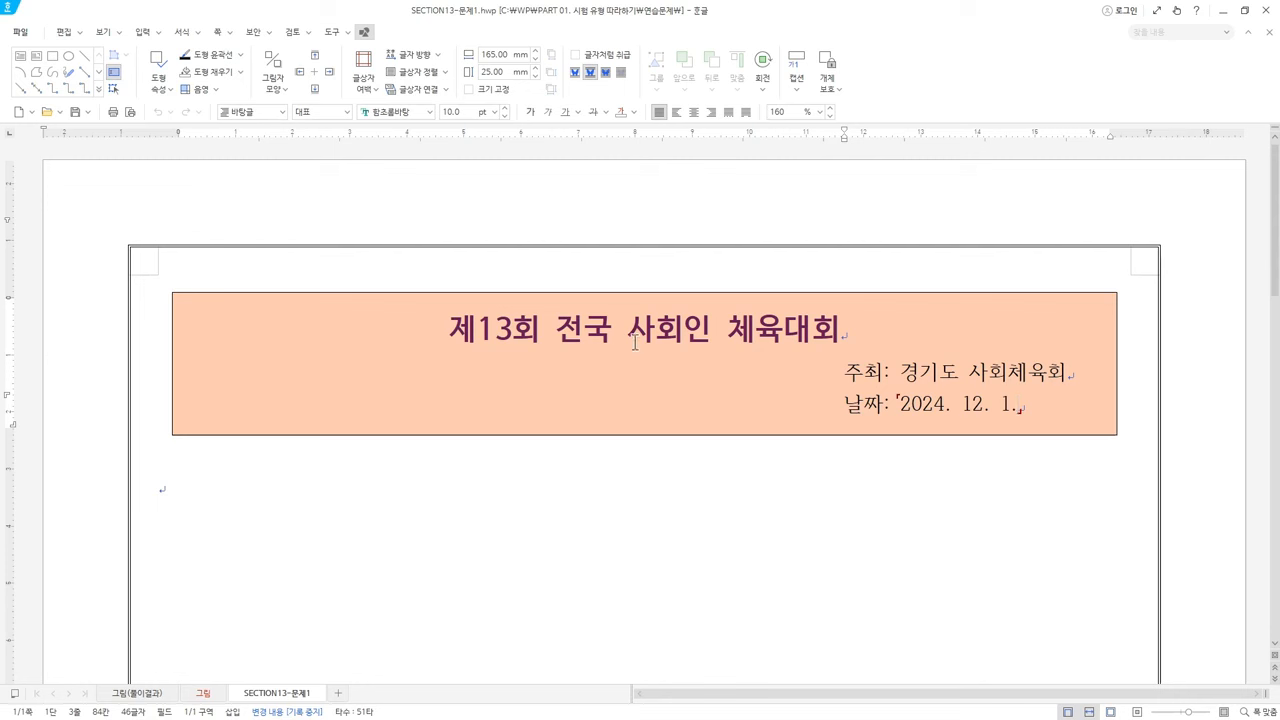
Place the insertion point just before 주최: 경기도 사회체육회 in the title box
key("ctrl+n")
left_click(694, 326)
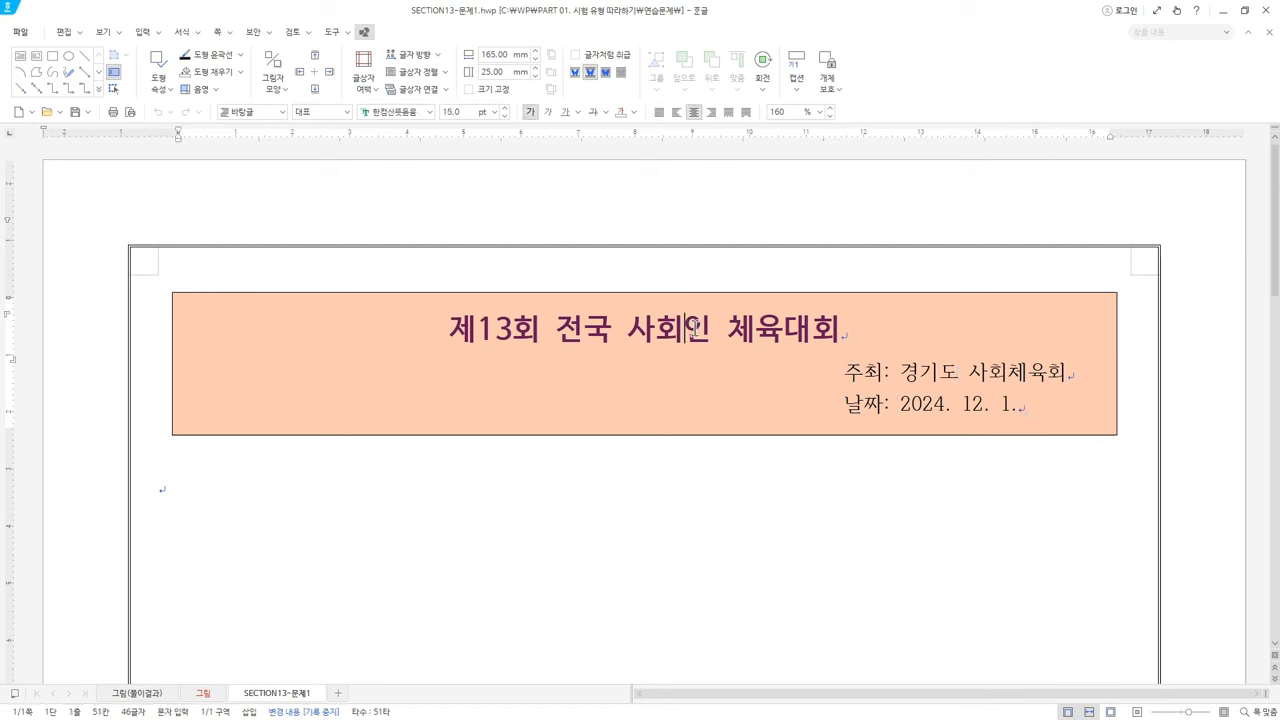
double_click(846, 371)
left_click(843, 402)
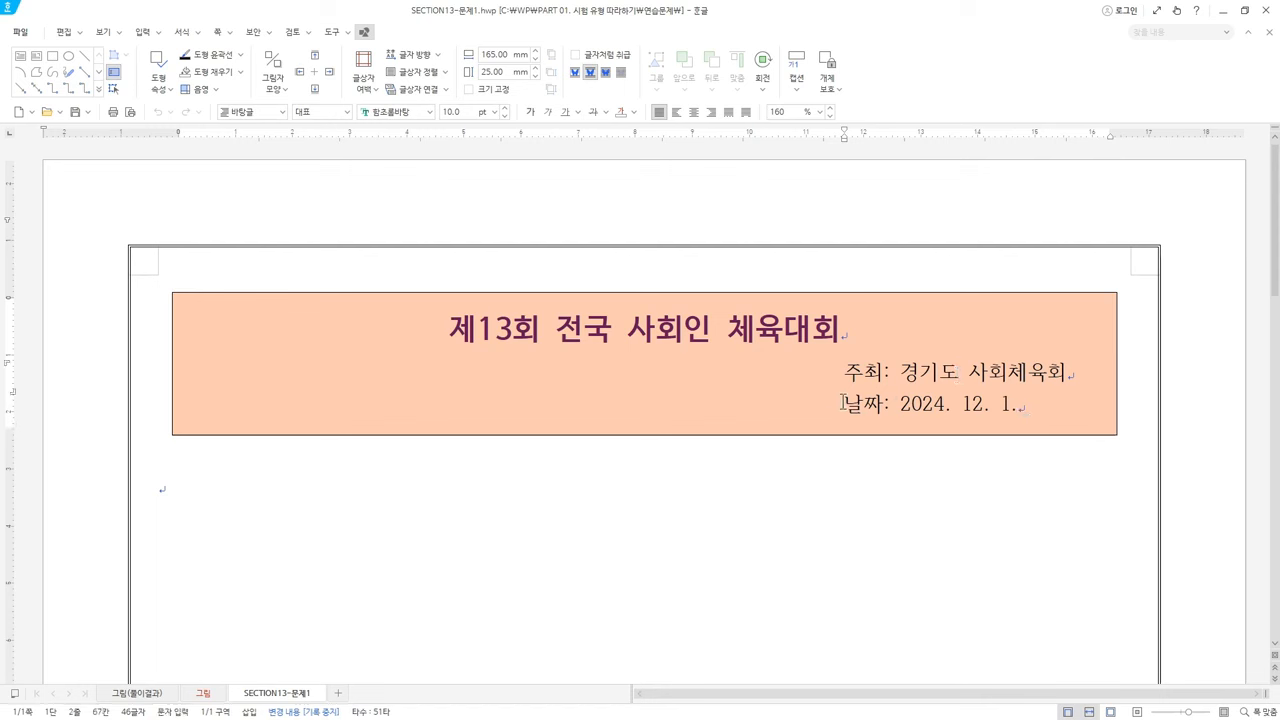
key("Up")
left_click(848, 410)
left_click(840, 370)
left_click(847, 372)
left_click(143, 32)
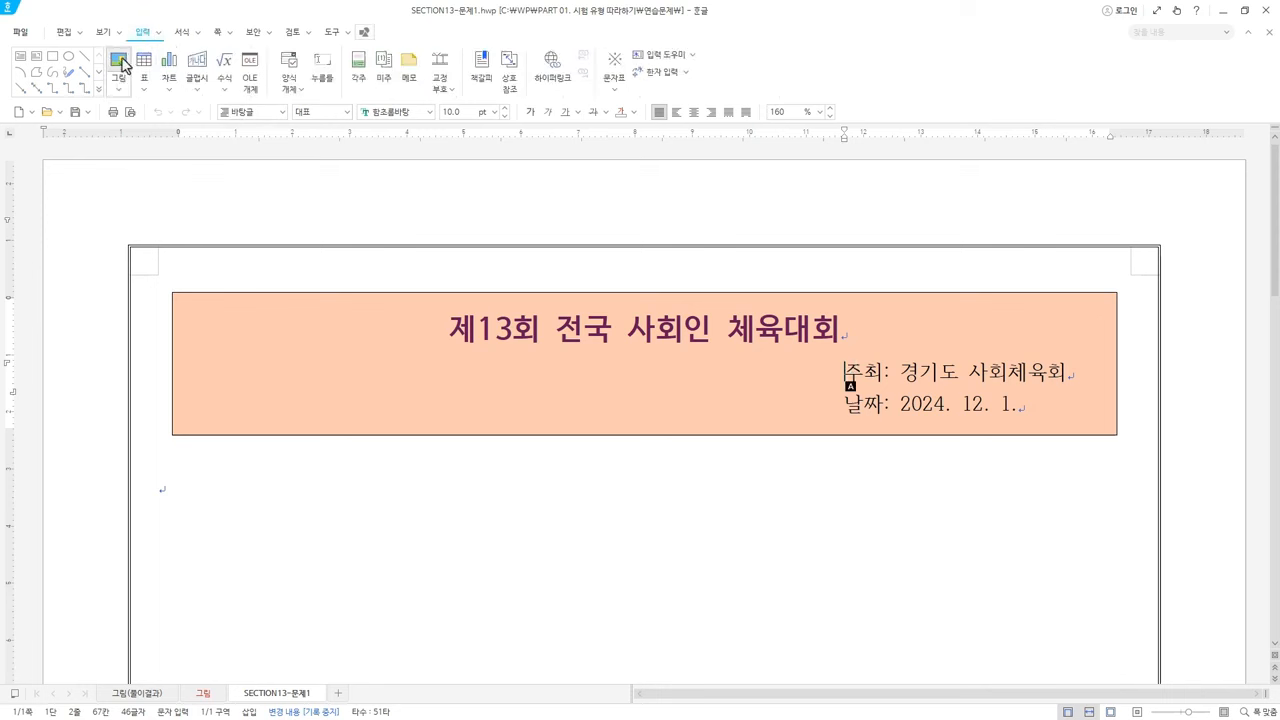
Insert HUMAN.JPG using the JPG file filter and open the picture's properties
left_click(119, 62)
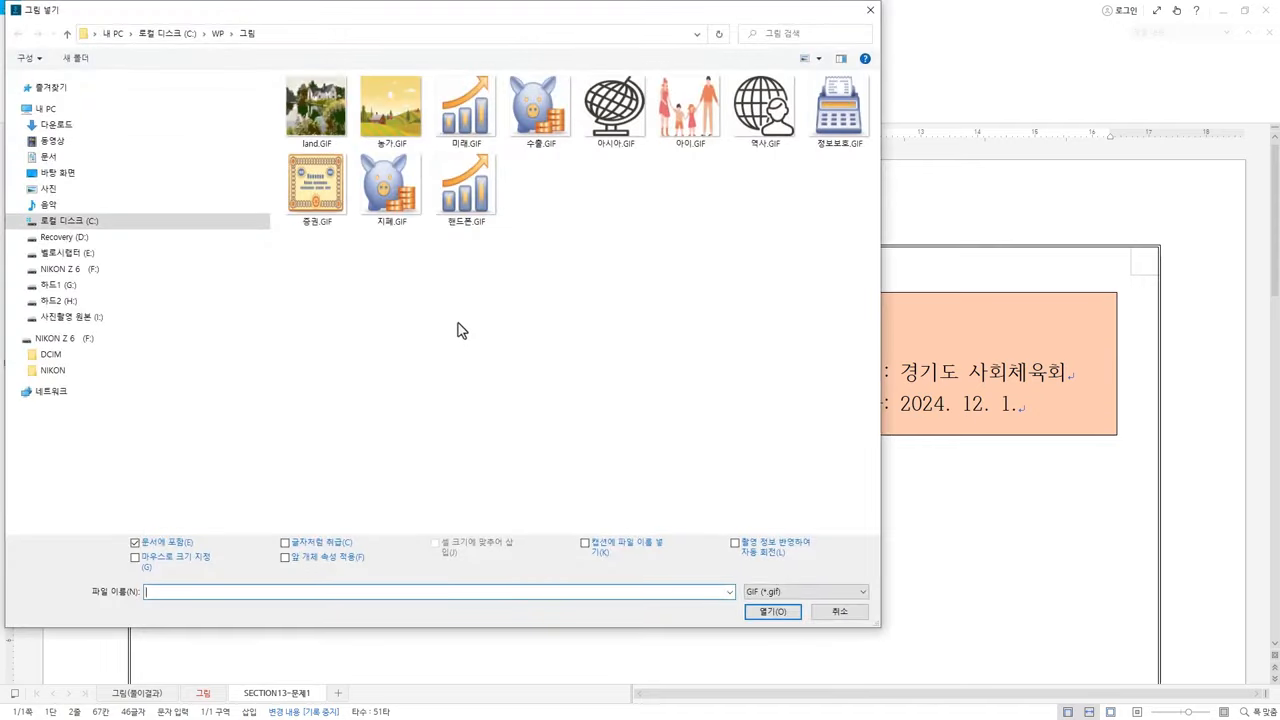
left_click(772, 592)
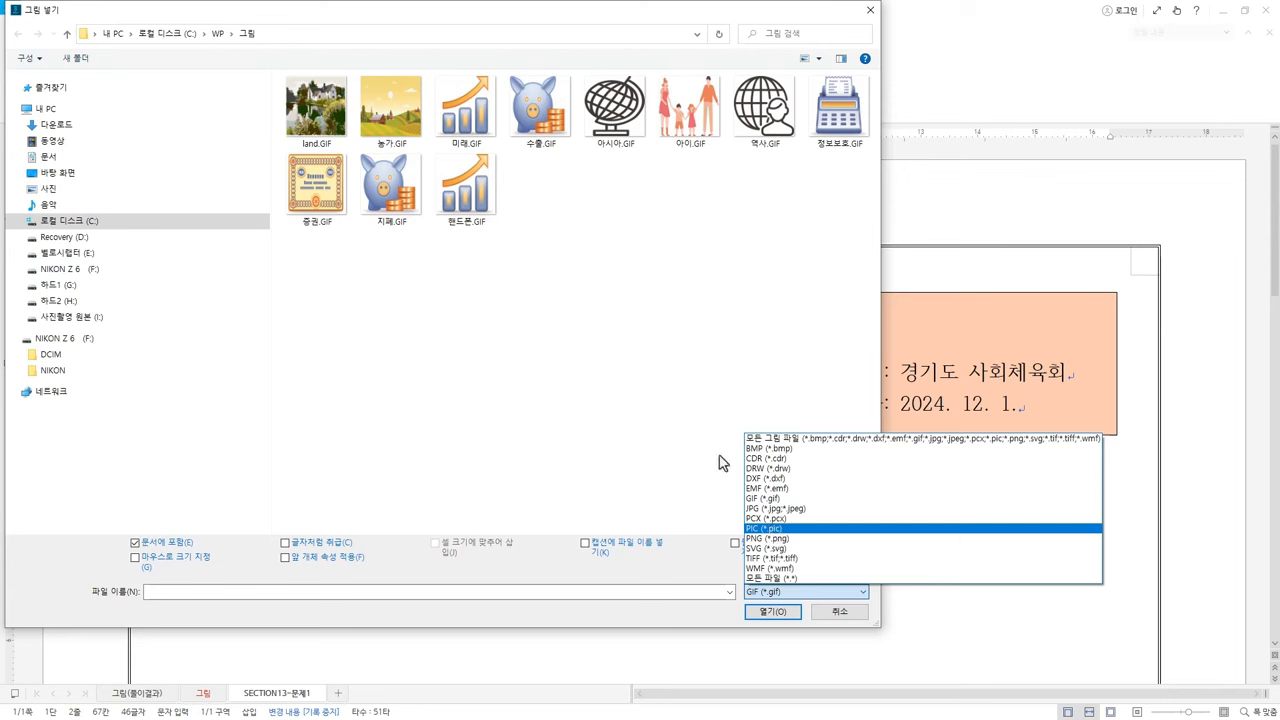
left_click(775, 508)
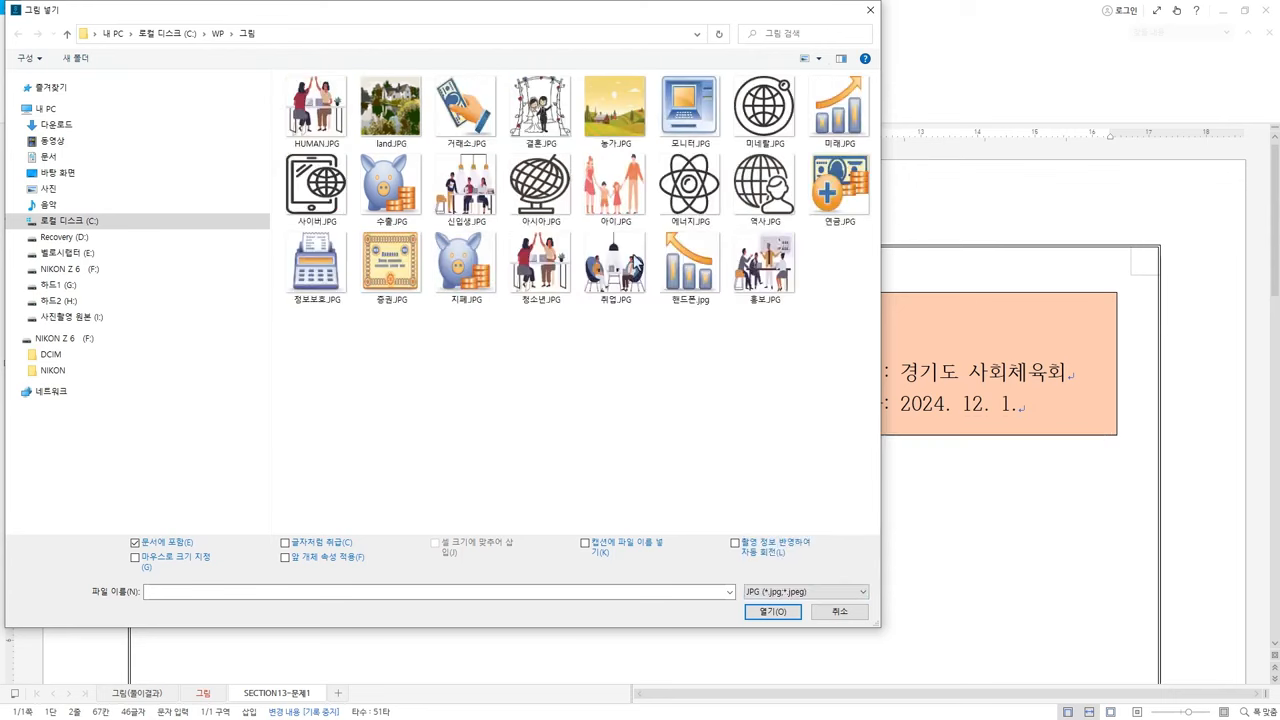
left_click(330, 125)
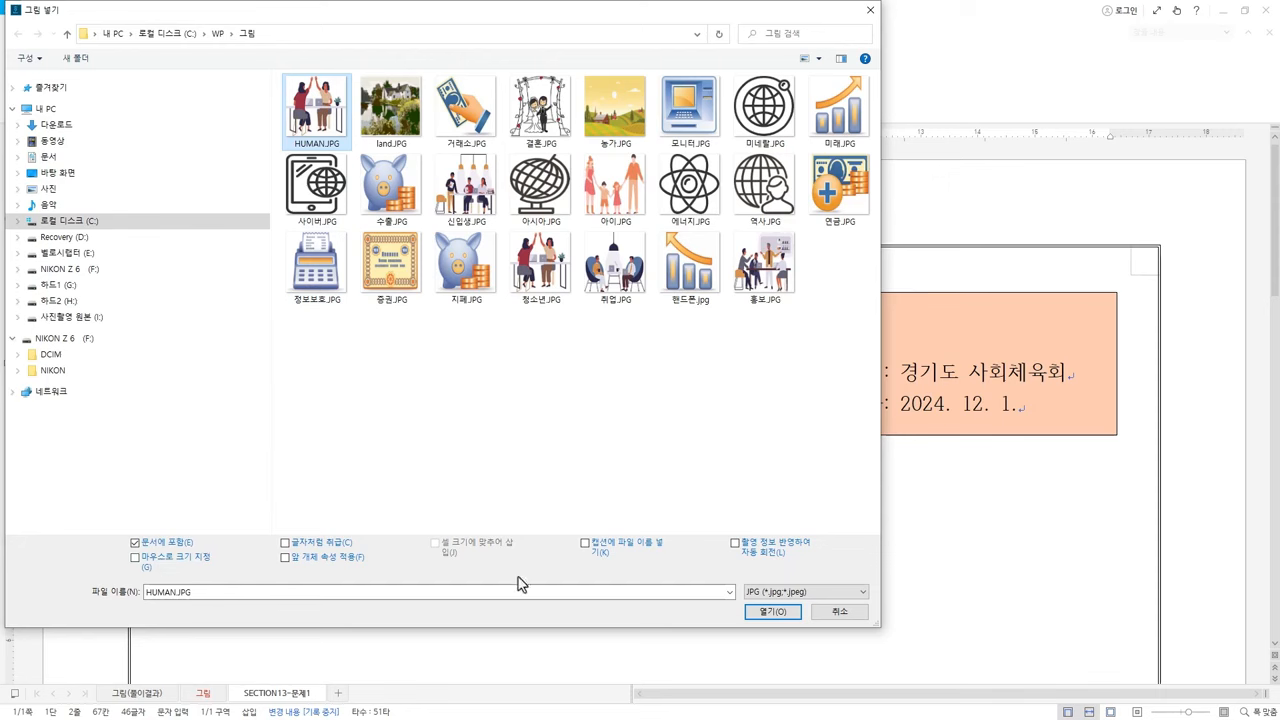
left_click(772, 612)
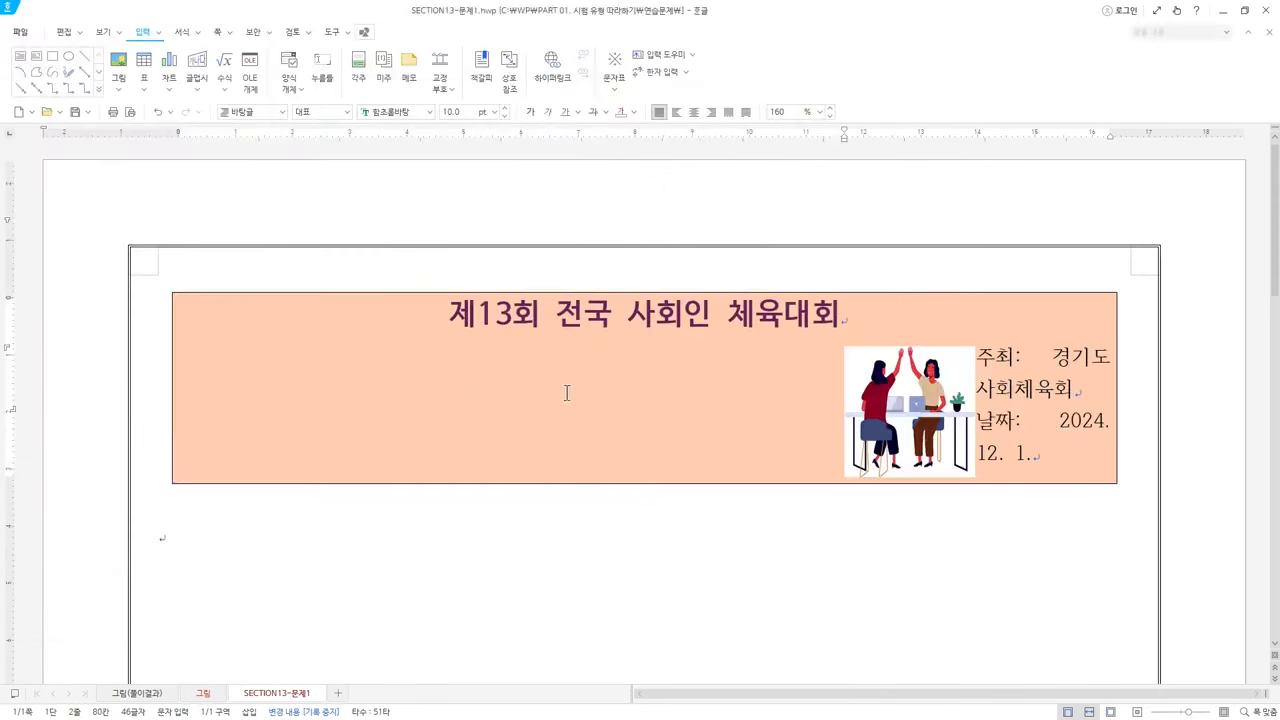
double_click(903, 388)
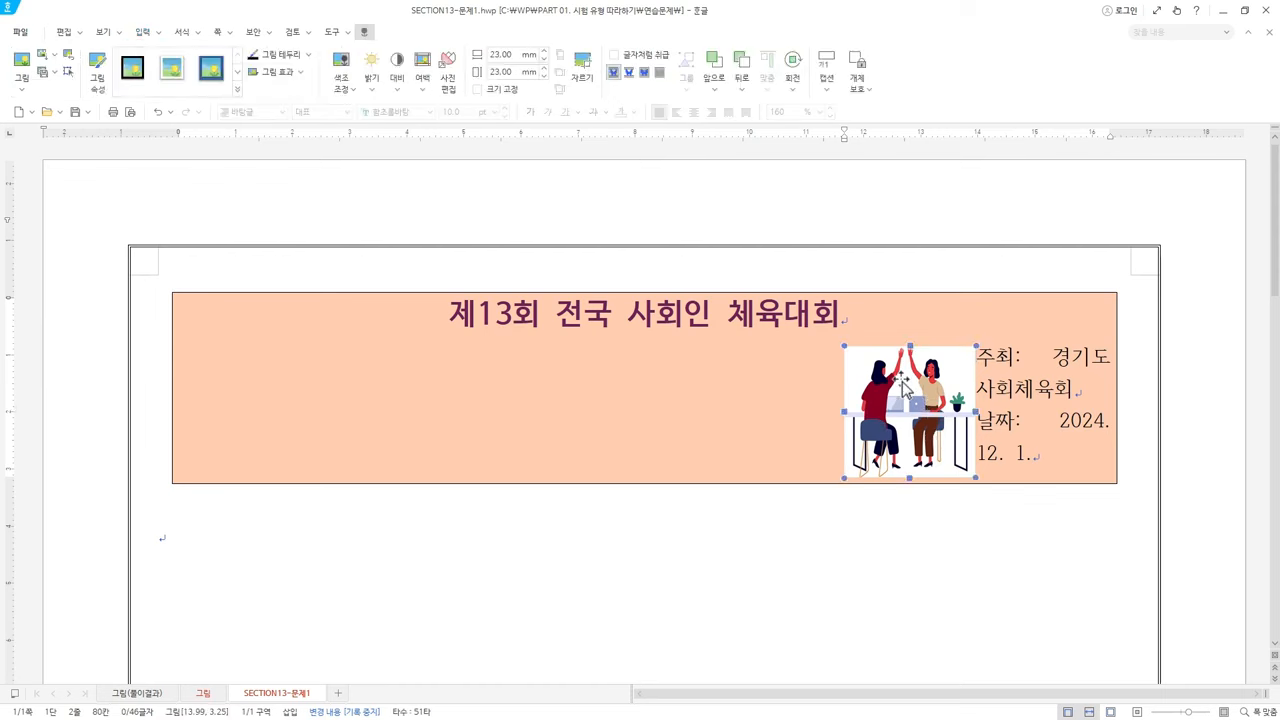
Size the HUMAN.JPG picture to 25 × 20 mm and place it 글 앞으로
left_click(441, 160)
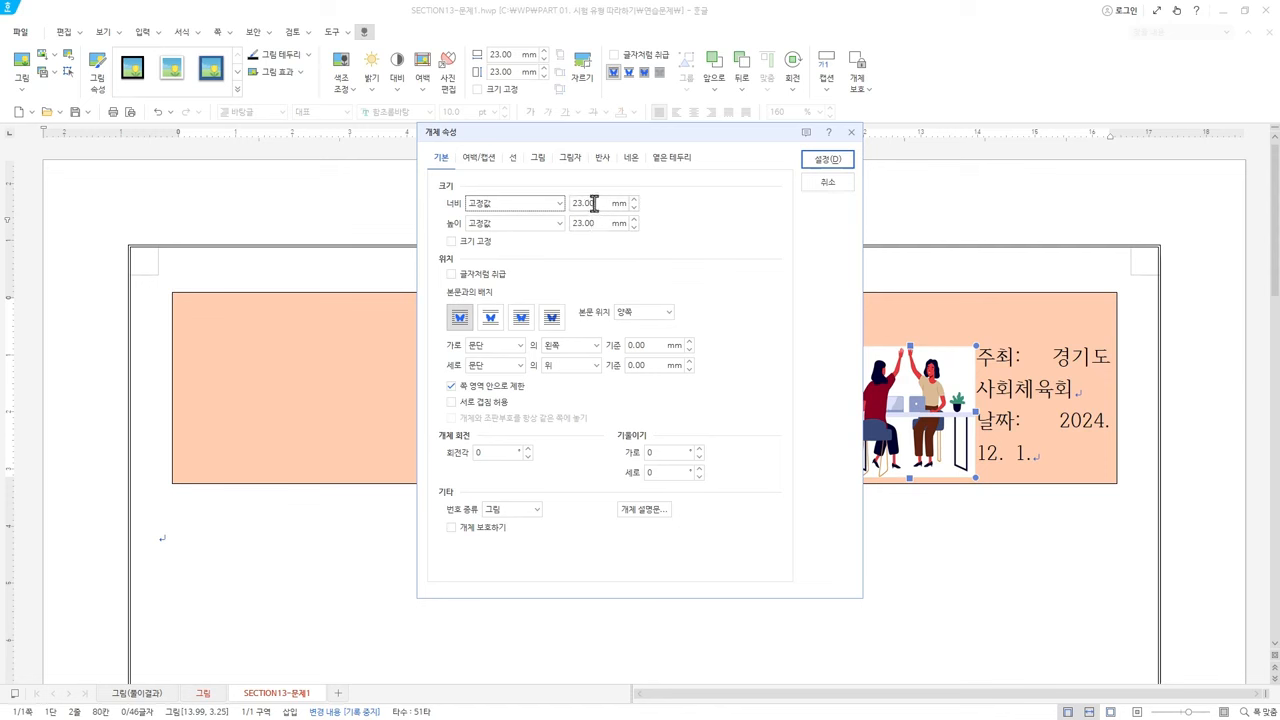
left_click_drag(596, 204, 566, 203)
type("25")
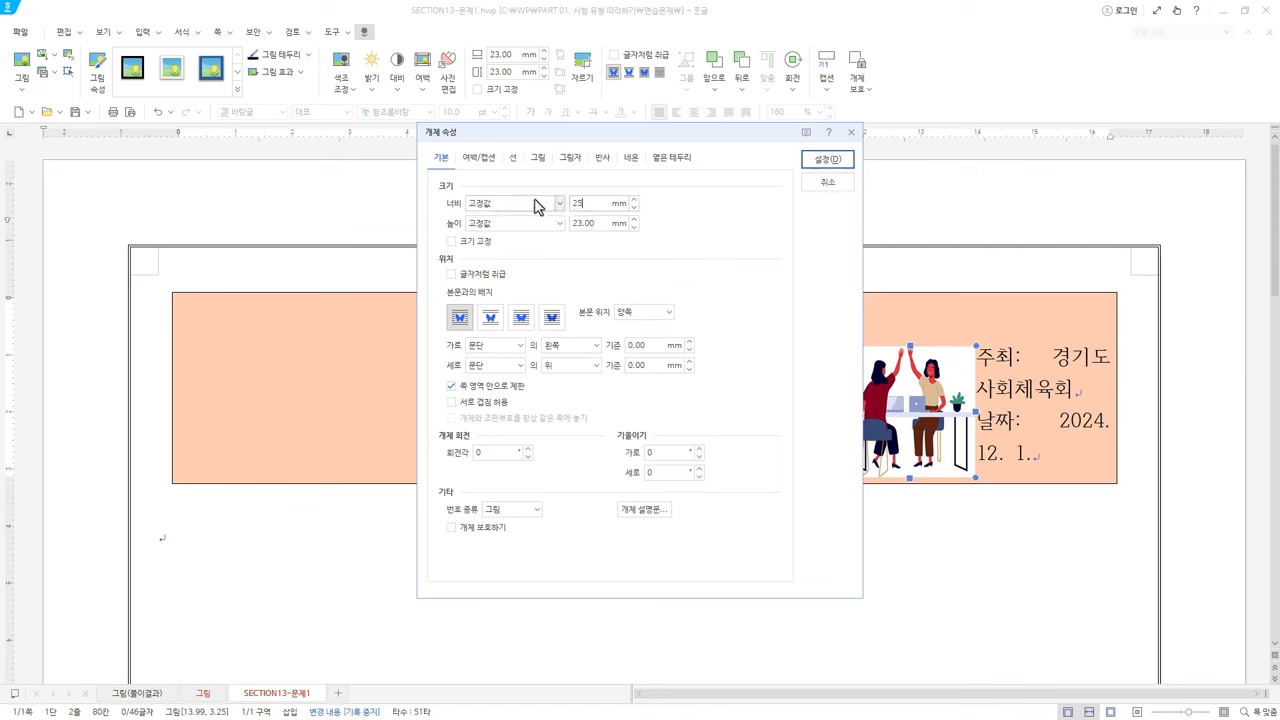
left_click_drag(592, 223, 521, 228)
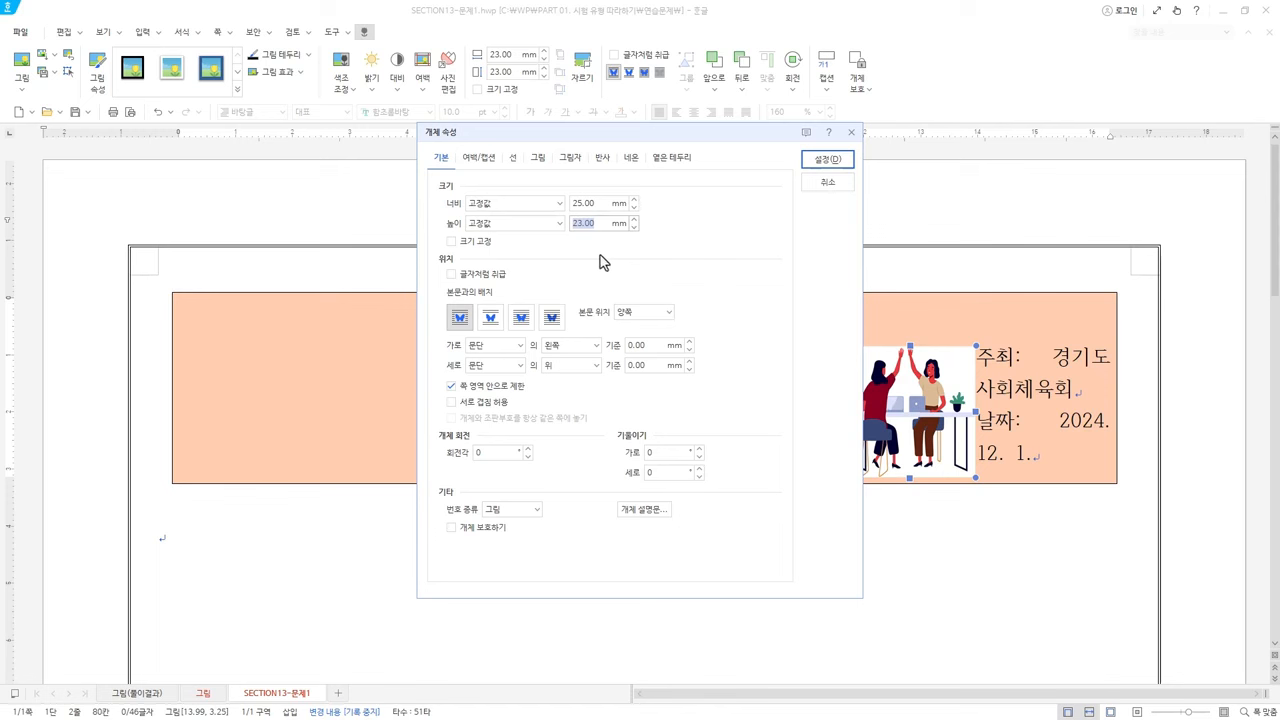
type("20")
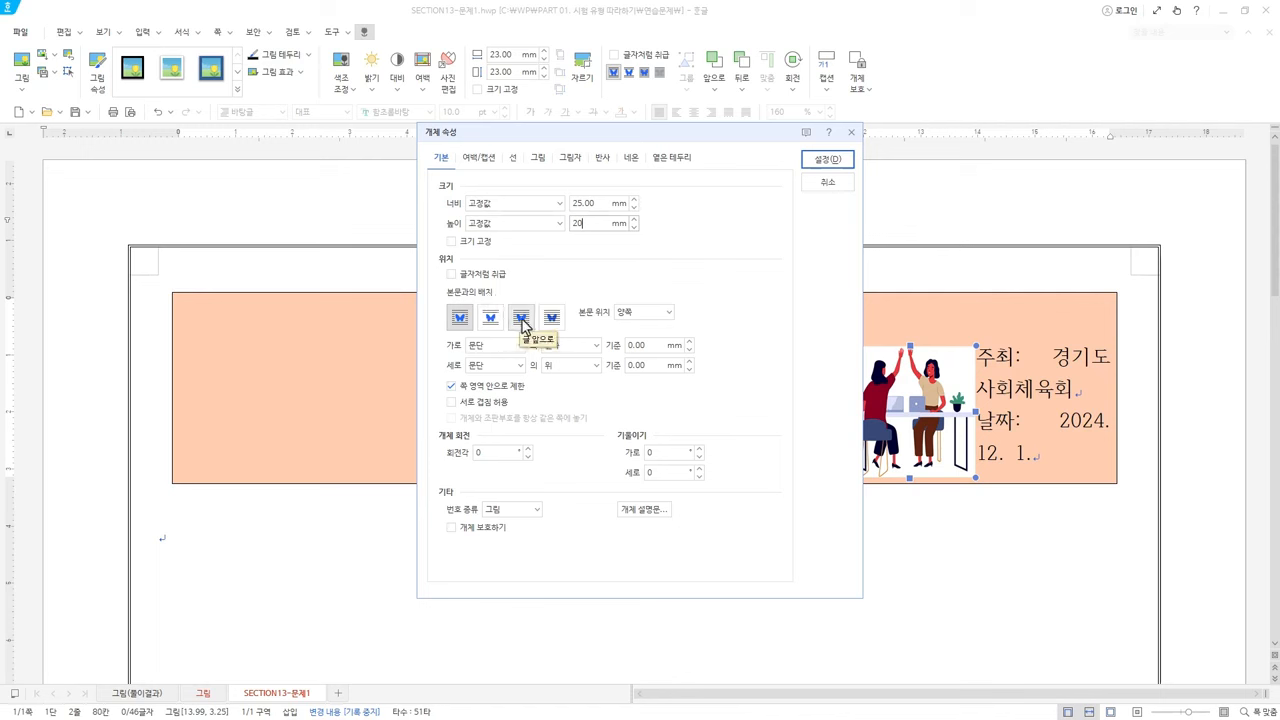
left_click(521, 321)
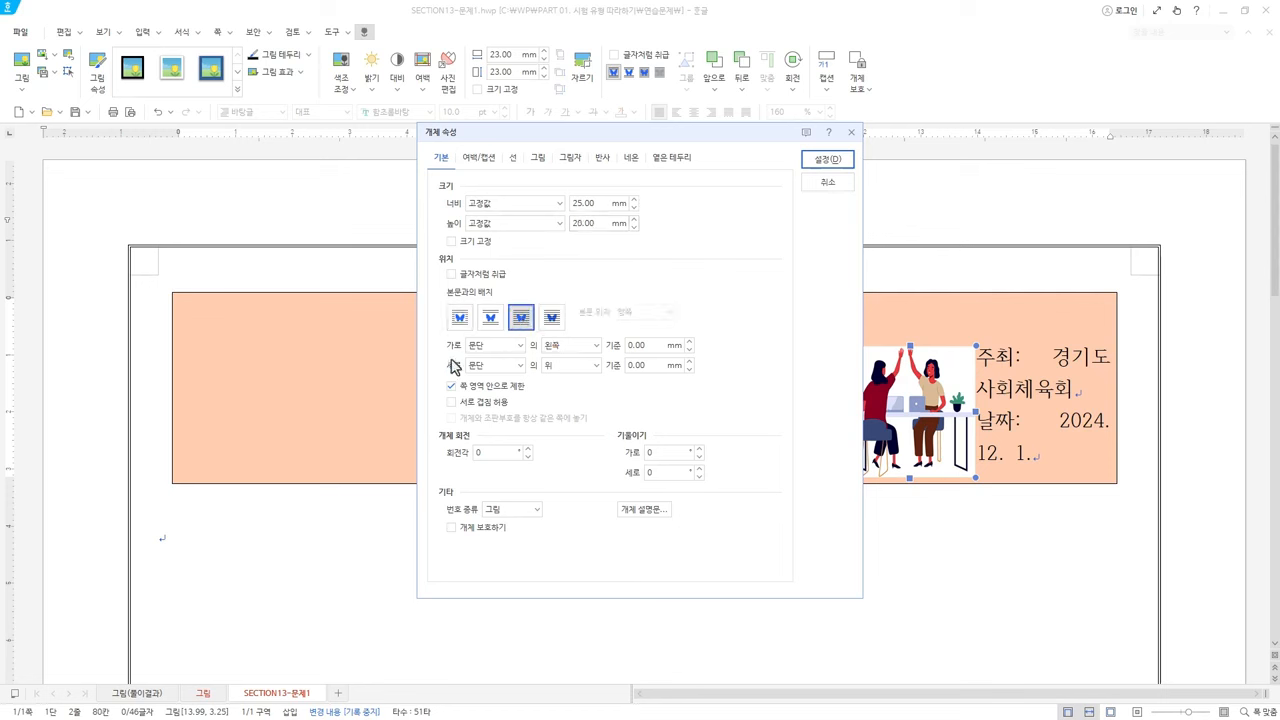
Position the picture 25 mm from the paper's left and top edges and apply
left_click(495, 346)
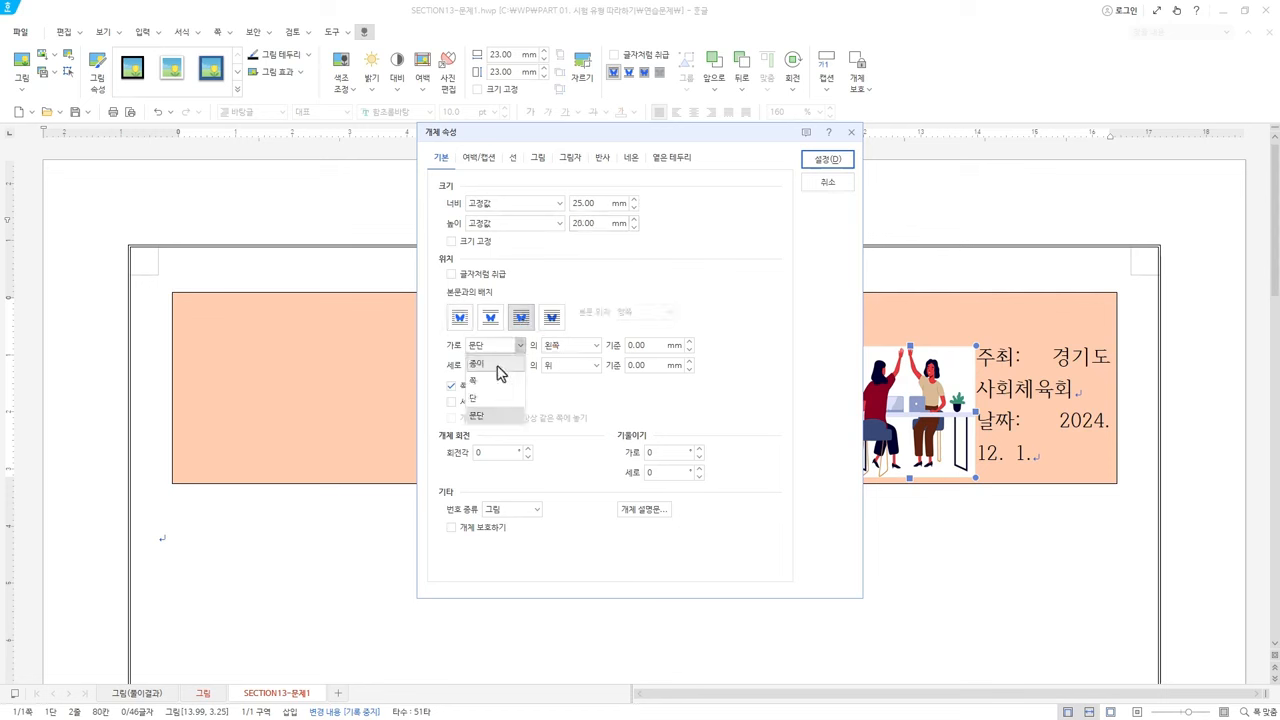
left_click(497, 364)
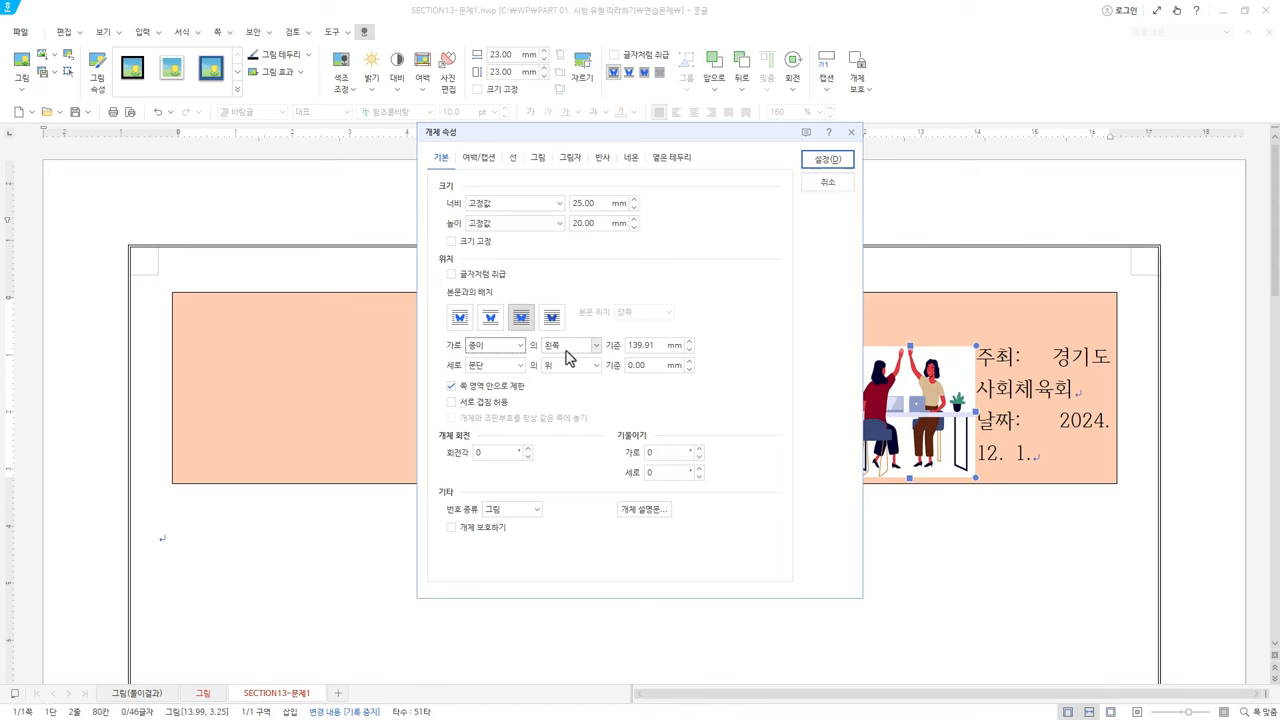
left_click(645, 345)
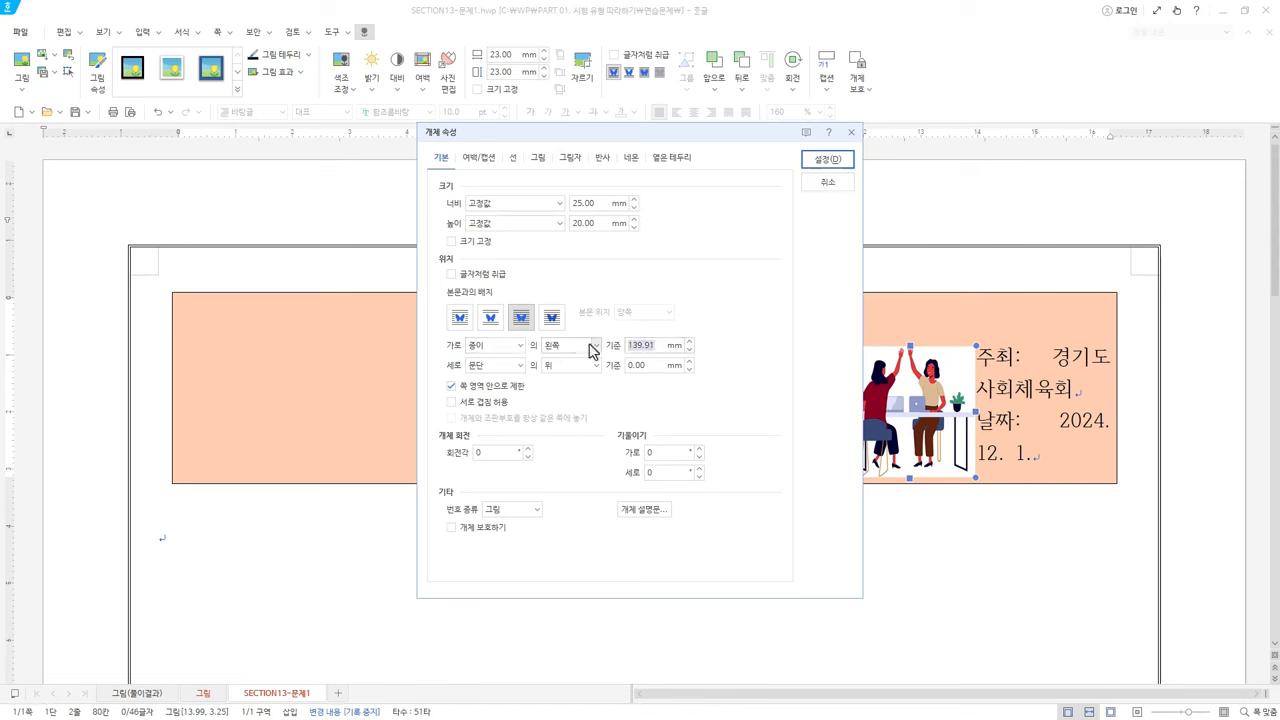
type("25")
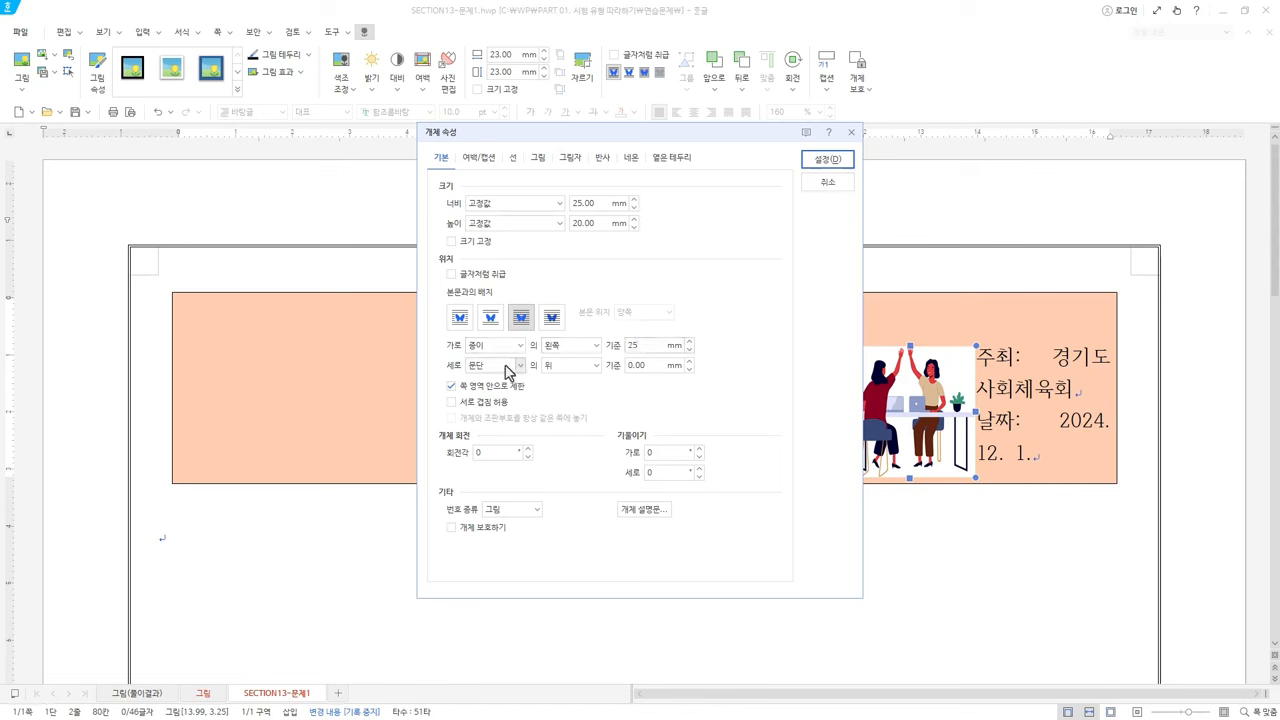
left_click(503, 366)
left_click(500, 388)
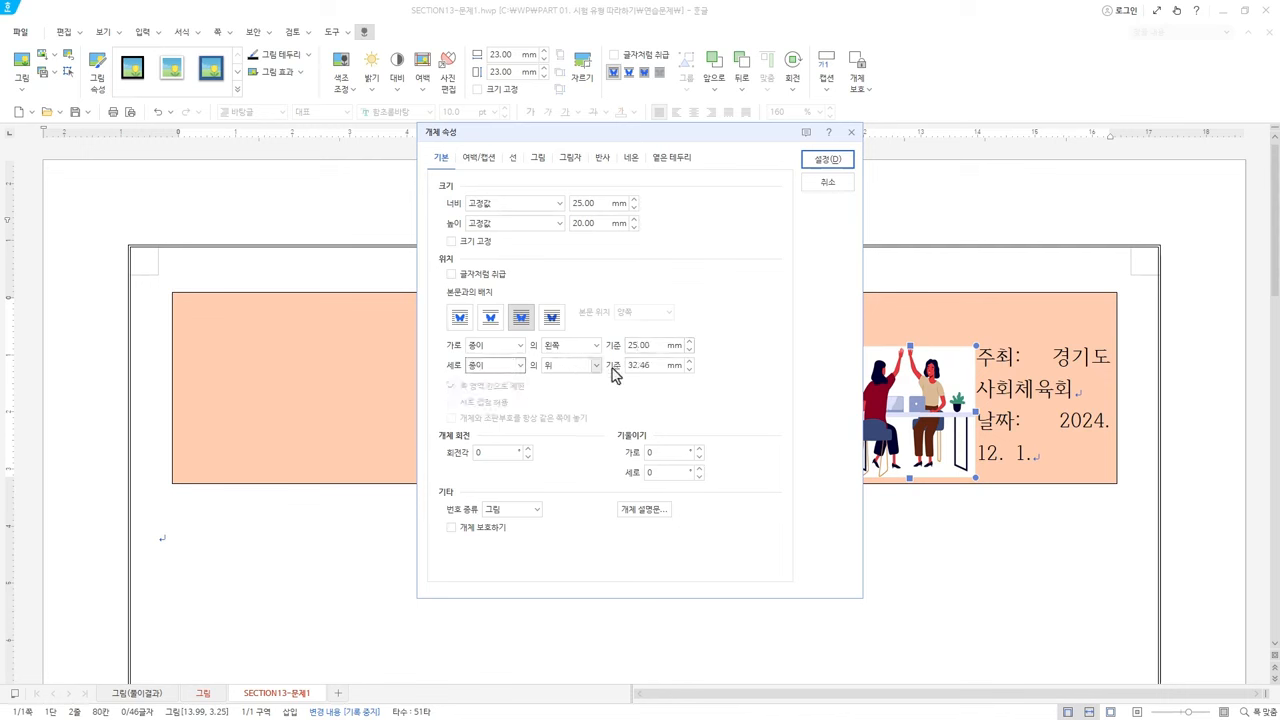
left_click(660, 366)
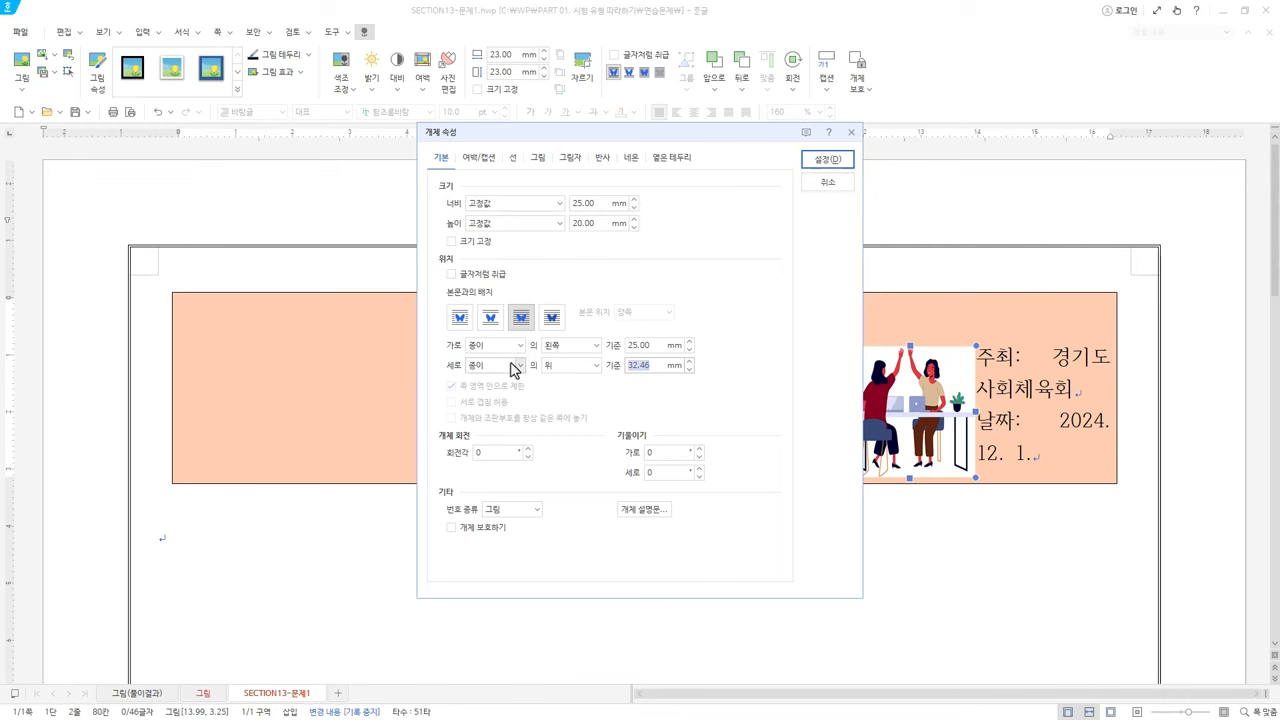
type("25")
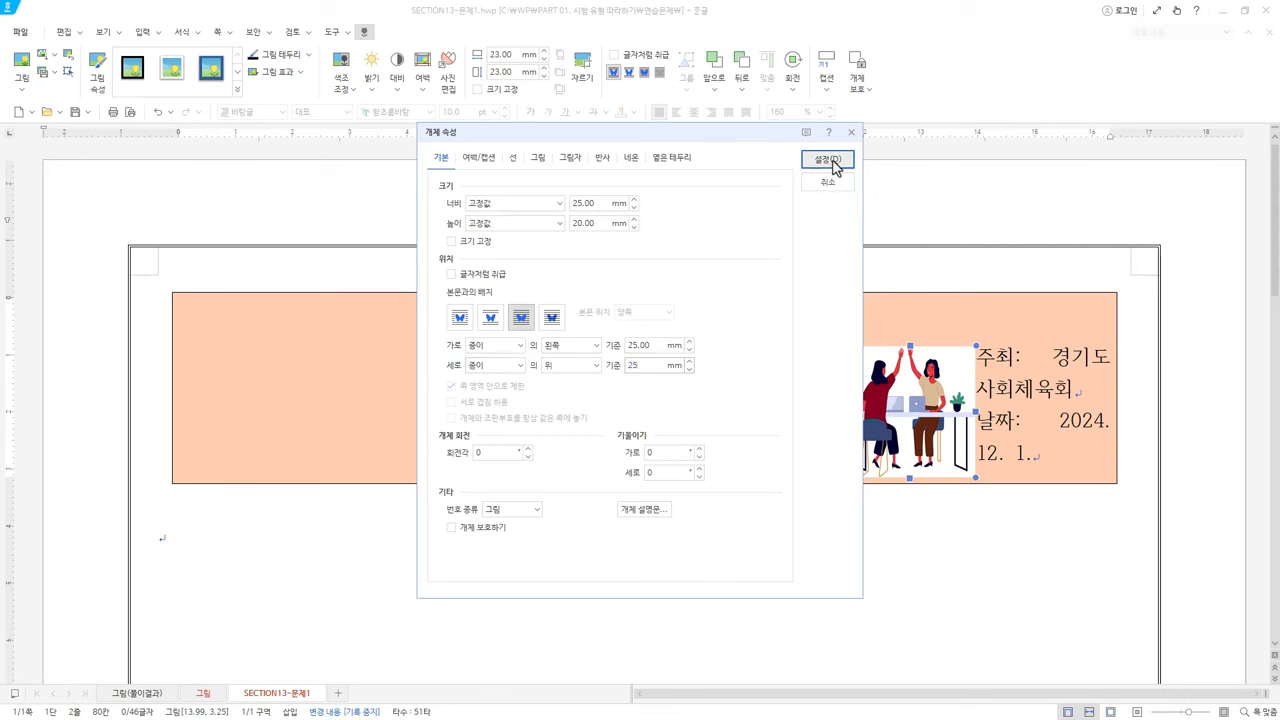
left_click(827, 160)
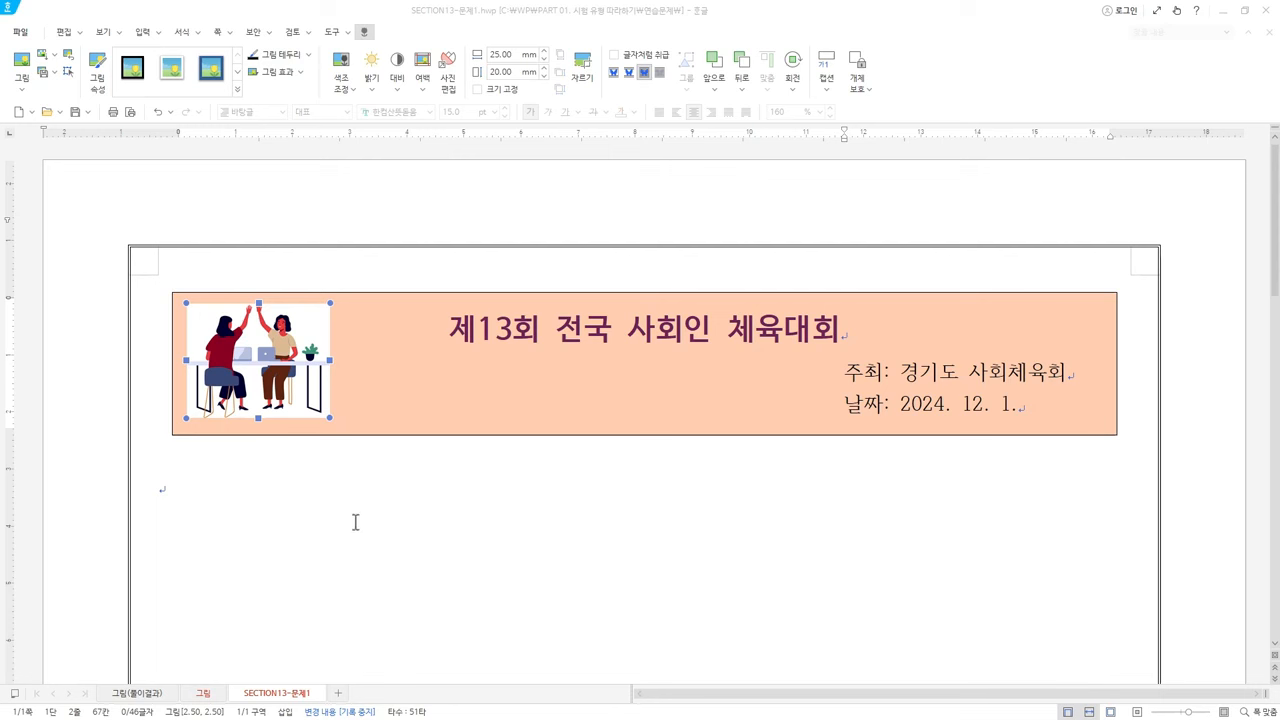
Close the SECTION13-문제1 document without saving its changes
left_click(1272, 40)
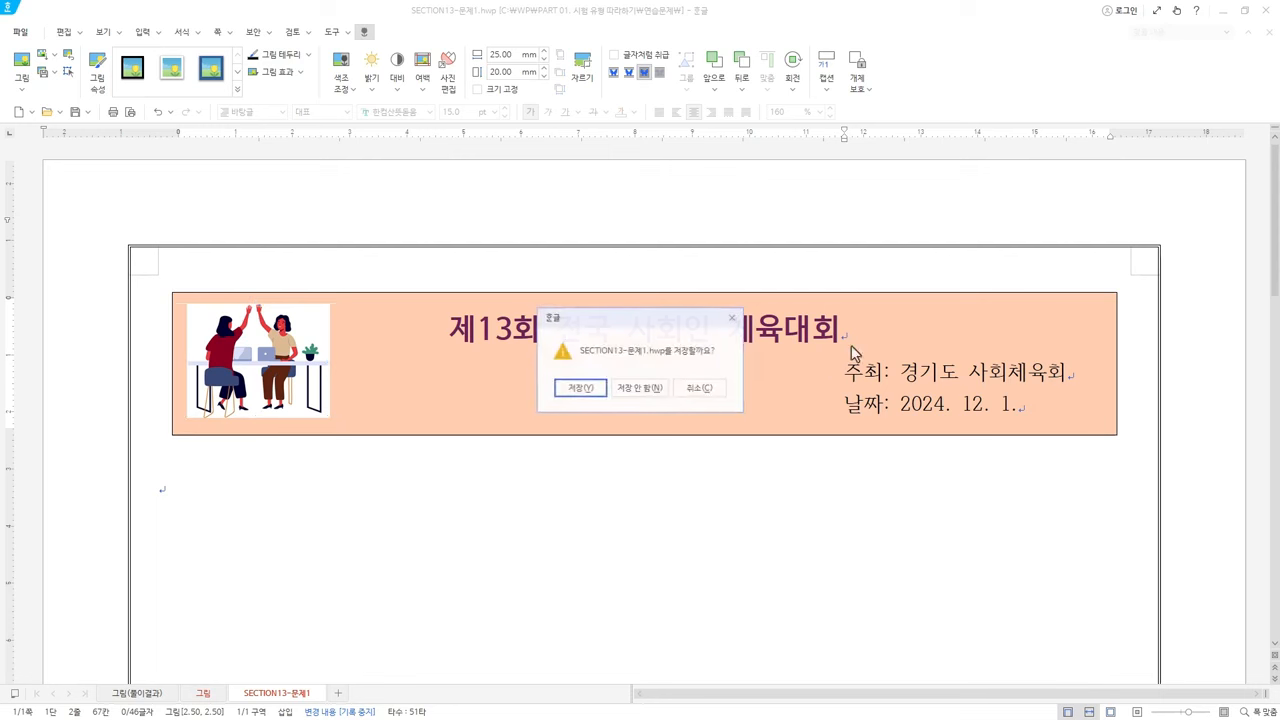
left_click(645, 394)
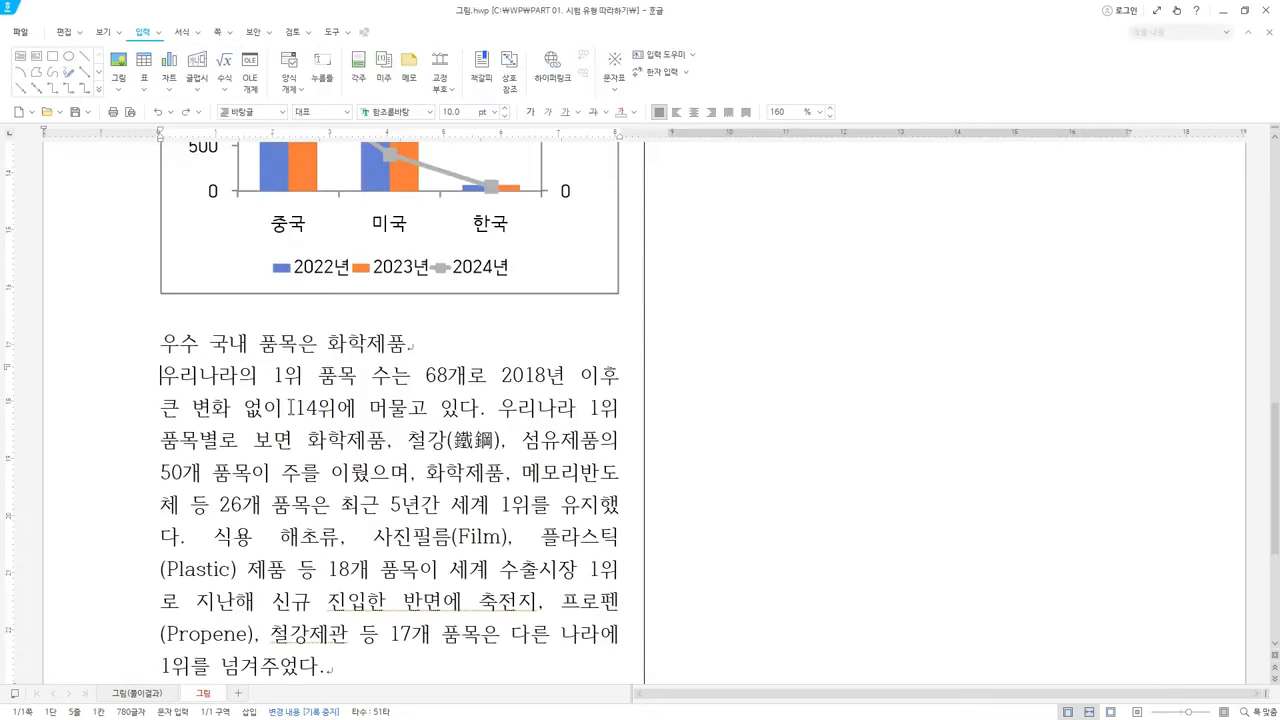
key("ctrl+n")
Open 하이퍼링크.hwp from the PART 01. 시험 유형 따라하기 folder in File Explorer
key("alt+Tab")
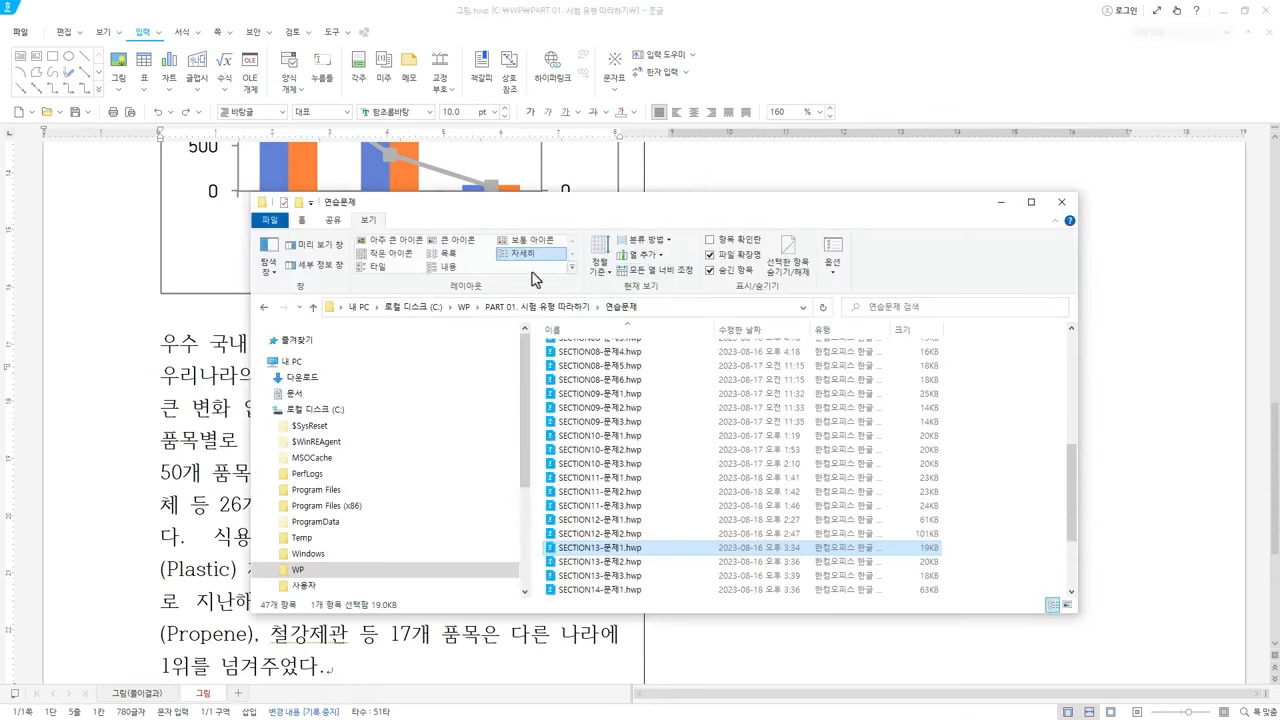
left_click(569, 309)
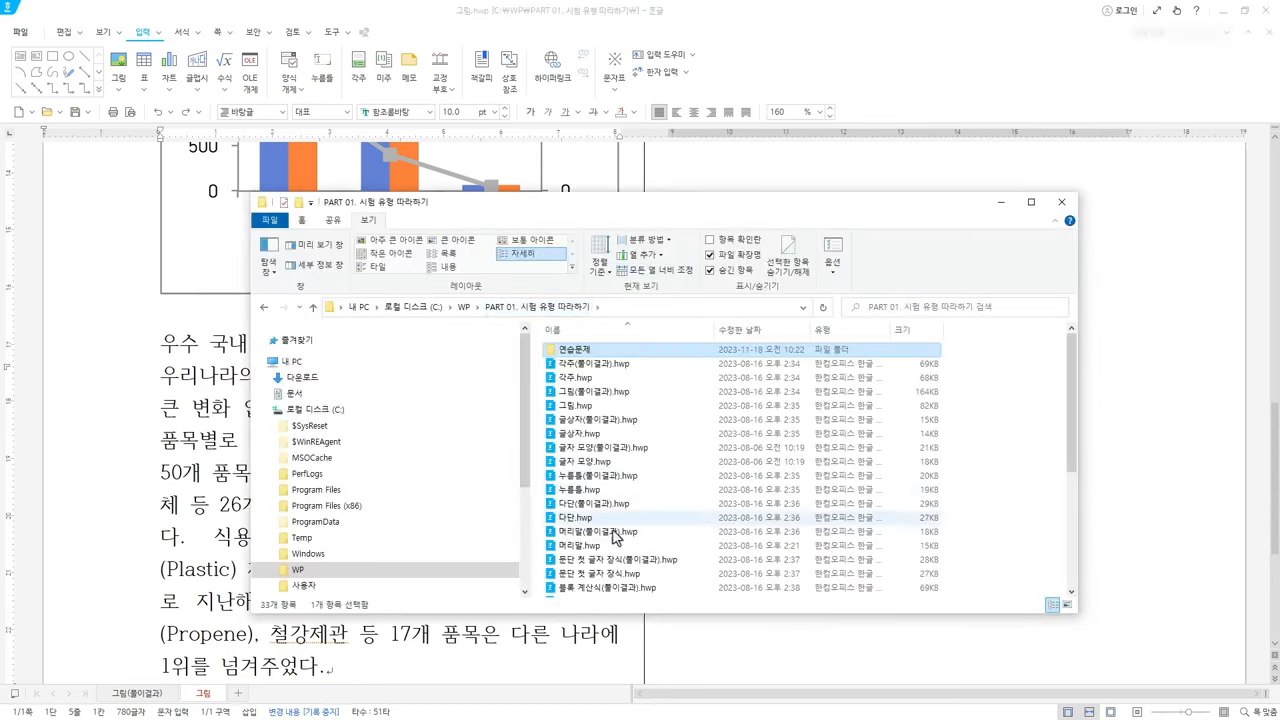
scroll(599, 550, "down", 2)
scroll(601, 557, "down", 3)
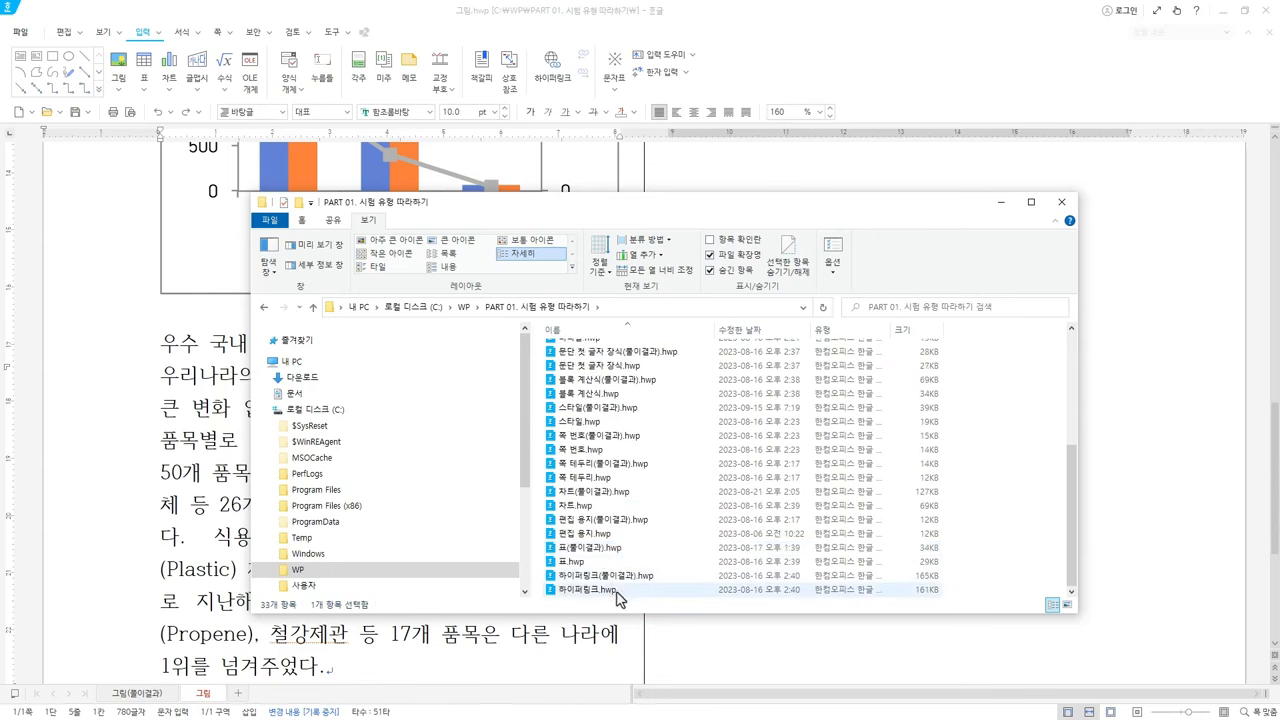
left_click(618, 590)
double_click(618, 590)
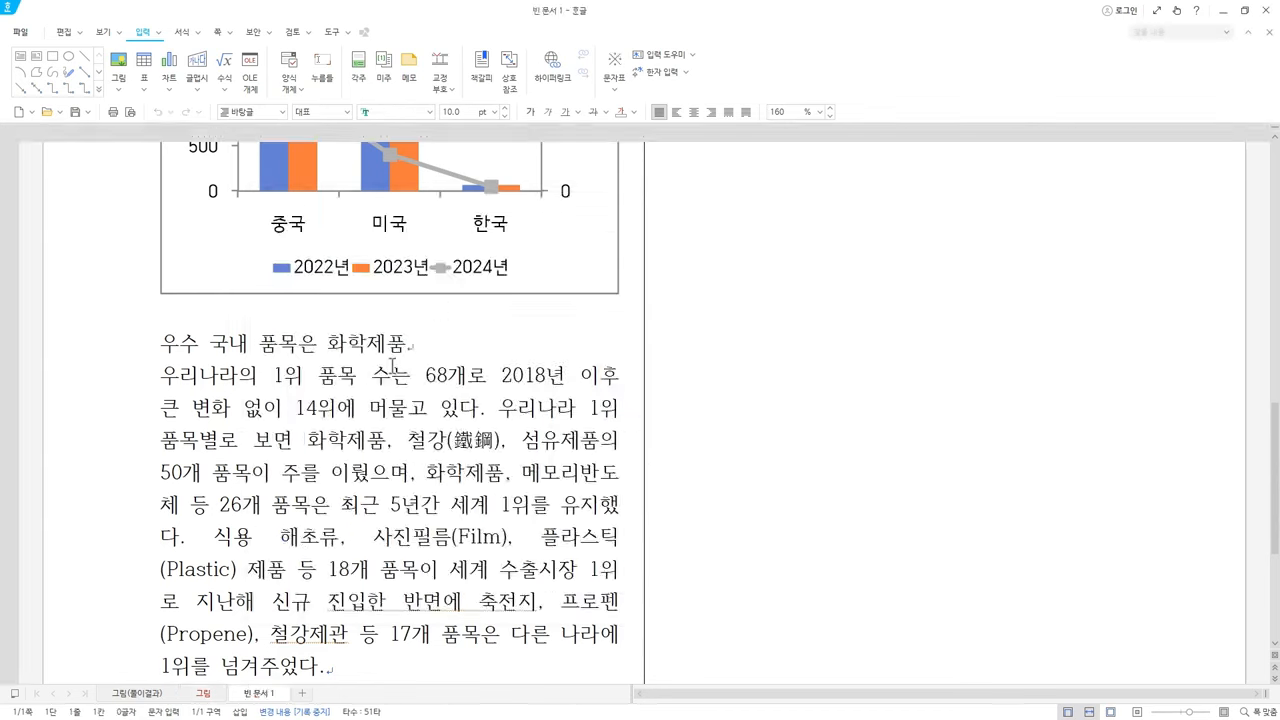
Close the 그림(풀이결과) and 그림 documents without saving
left_click(167, 697)
left_click(170, 694)
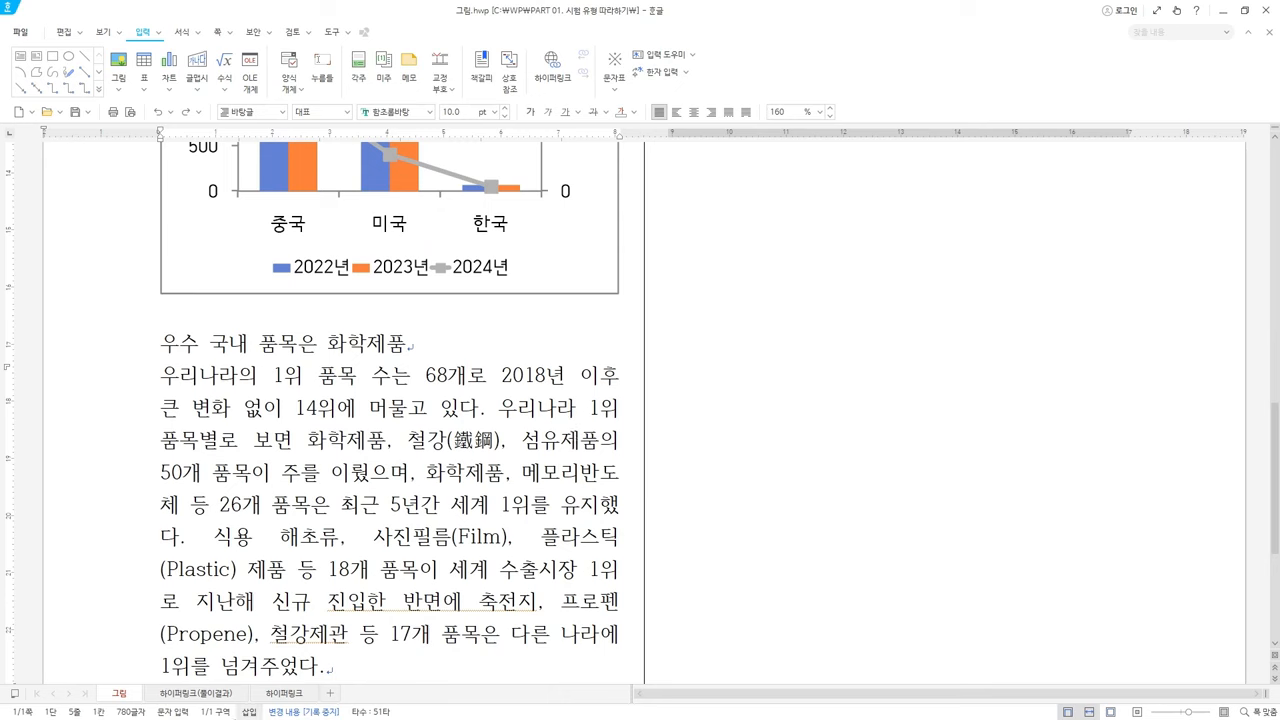
left_click(137, 697)
left_click(652, 392)
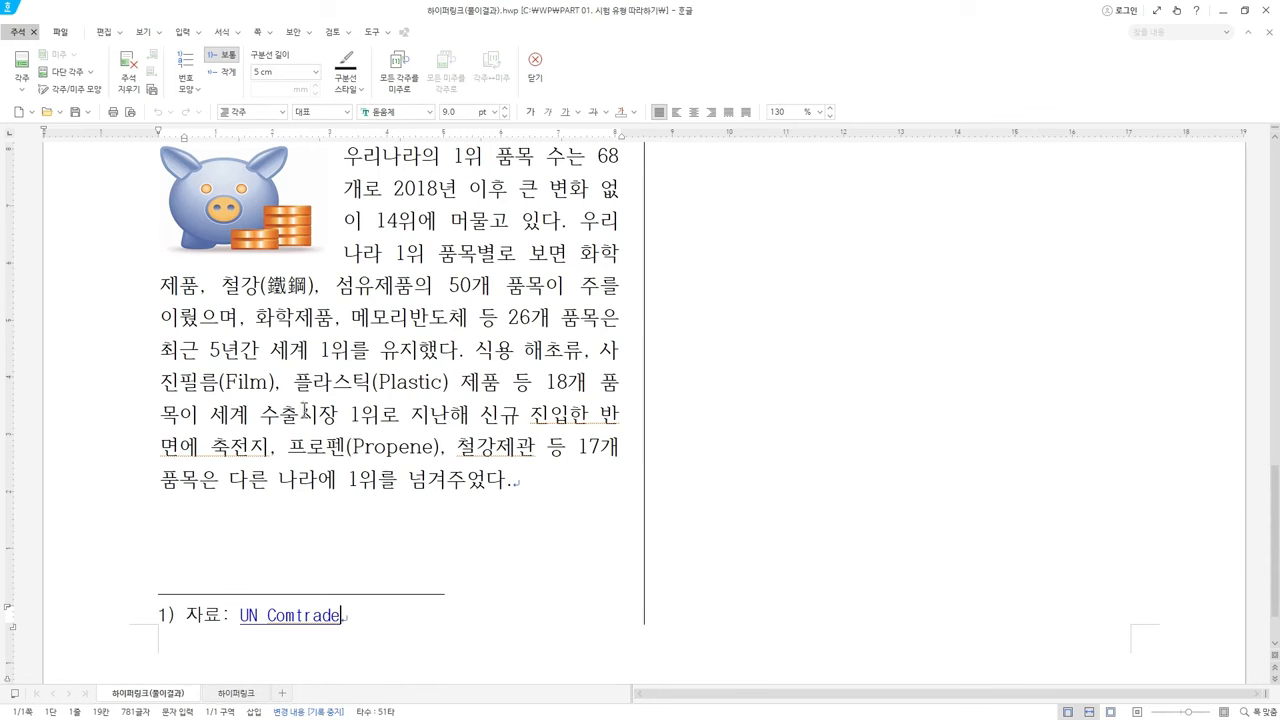
Review the 풀이결과 sample text, selecting 플라스틱(Plastic) and scrolling back up
left_click_drag(294, 383, 458, 383)
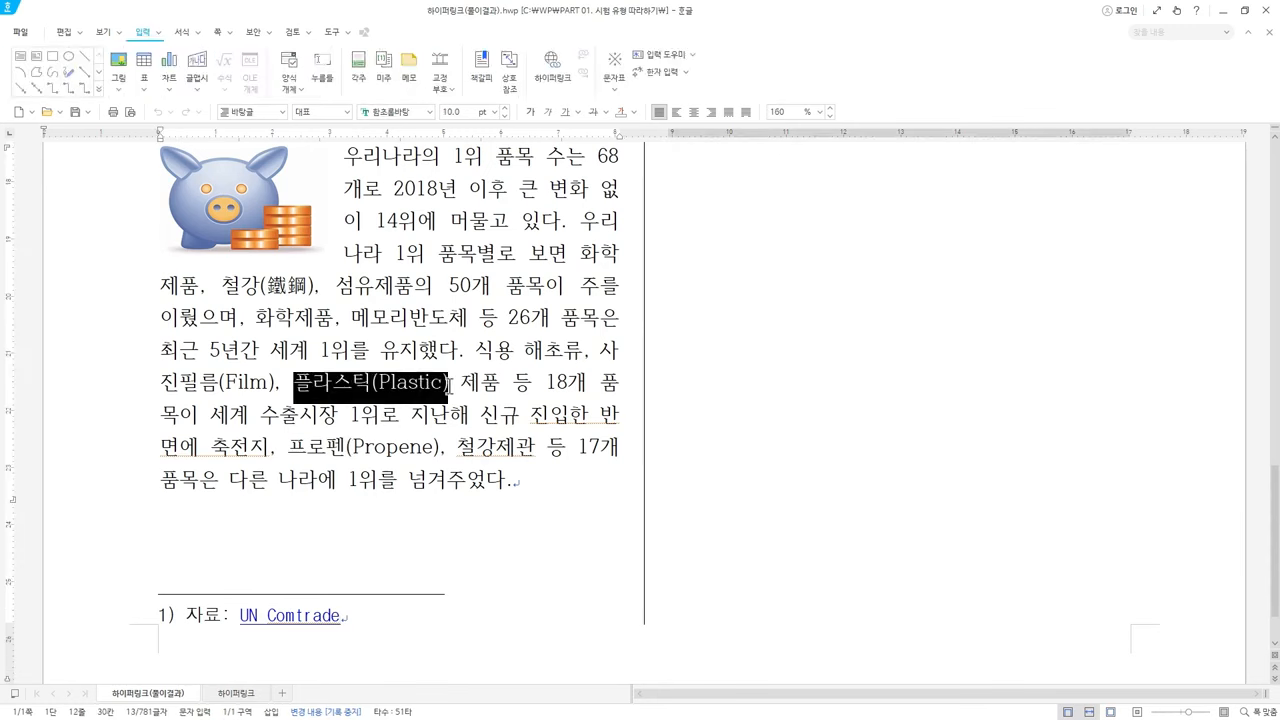
scroll(423, 514, "up", 5)
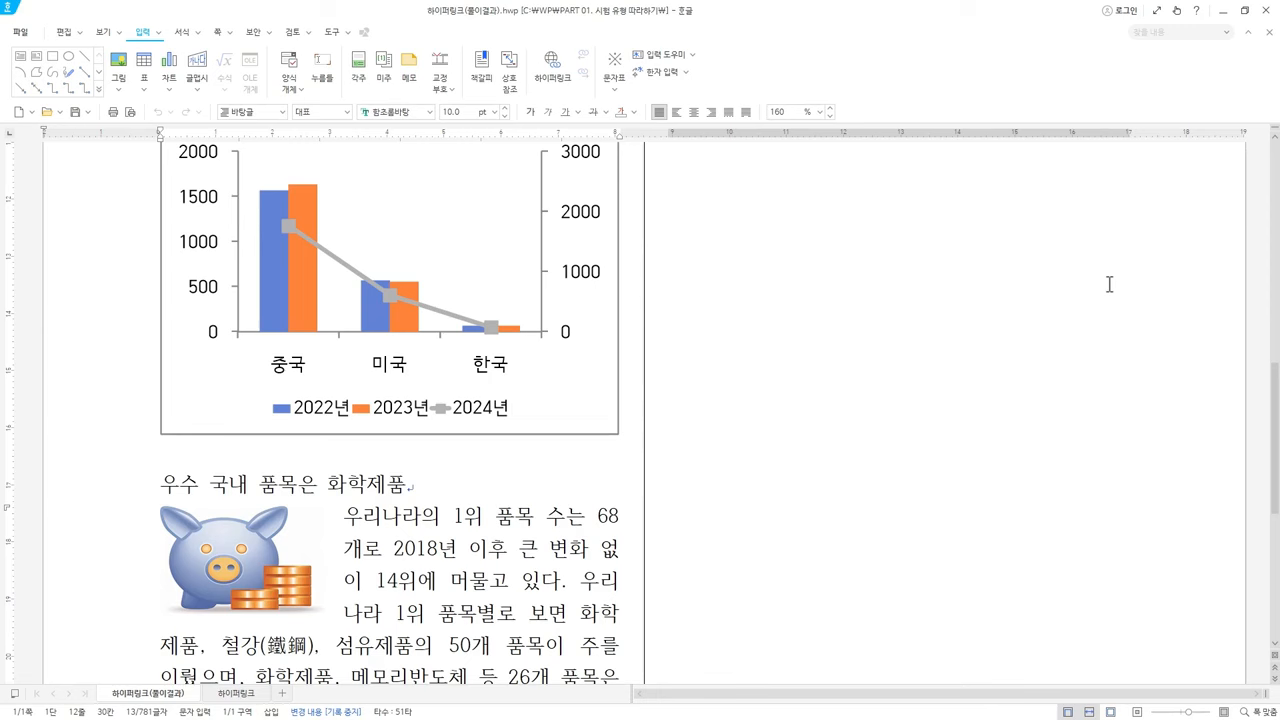
scroll(869, 411, "up", 5)
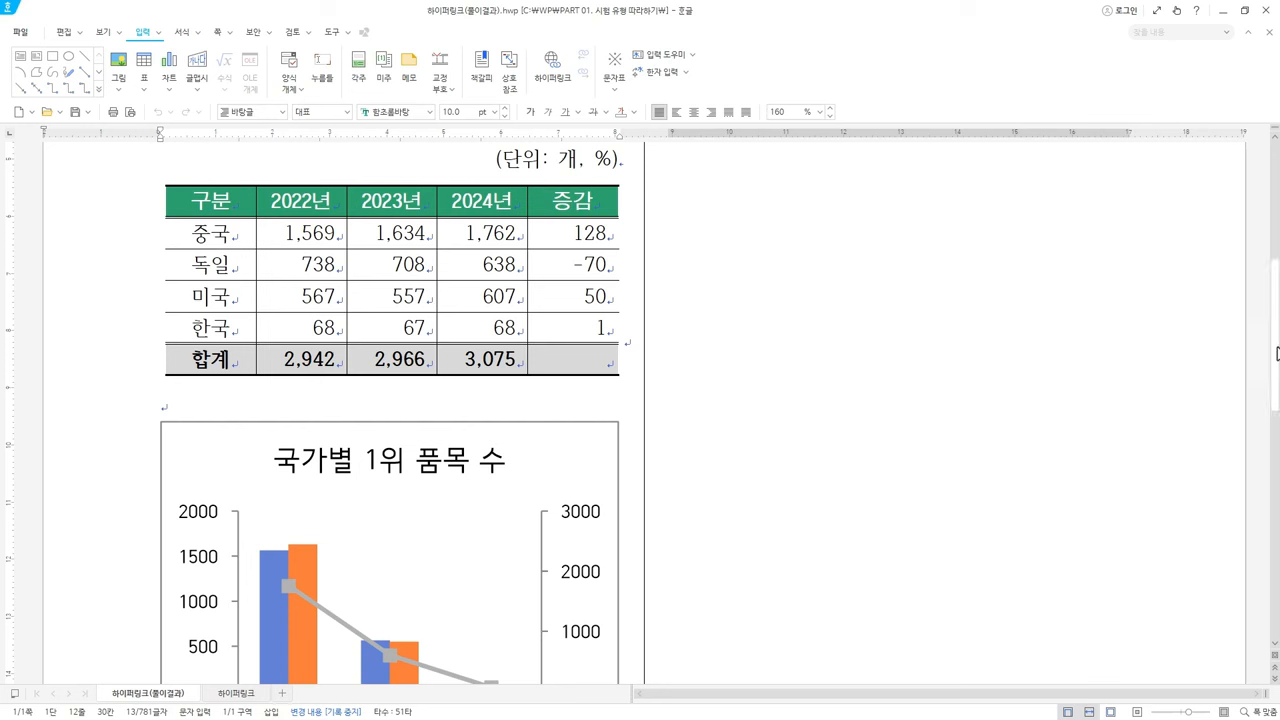
In the 하이퍼링크 document, select exactly 'UN Comtrade' in the footnote, without the leading space
left_click(236, 693)
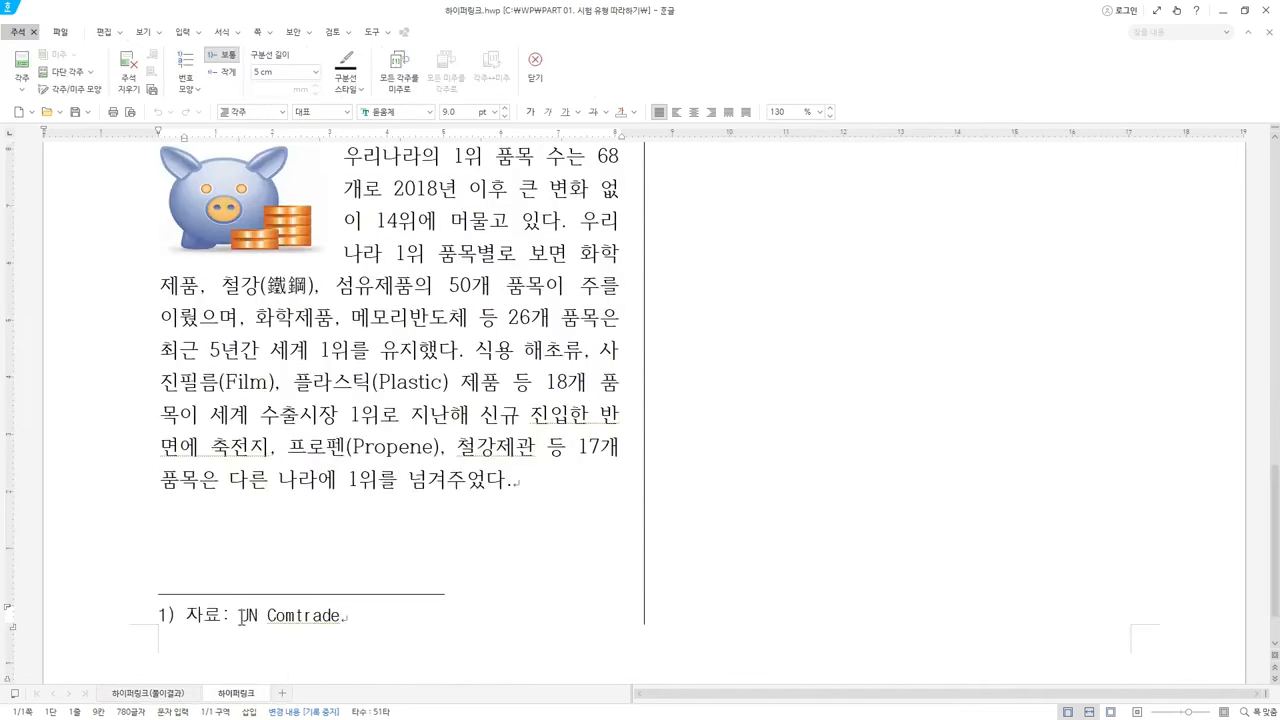
left_click_drag(240, 614, 352, 607)
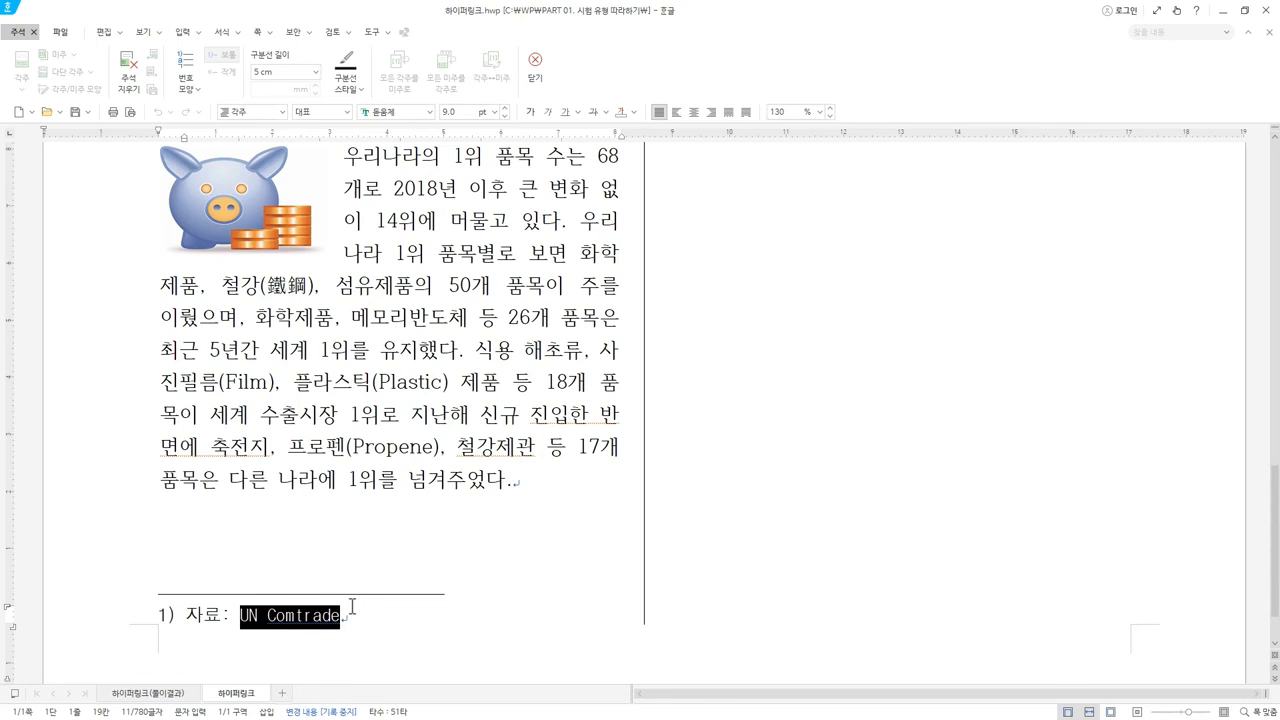
scroll(371, 589, "down", 1)
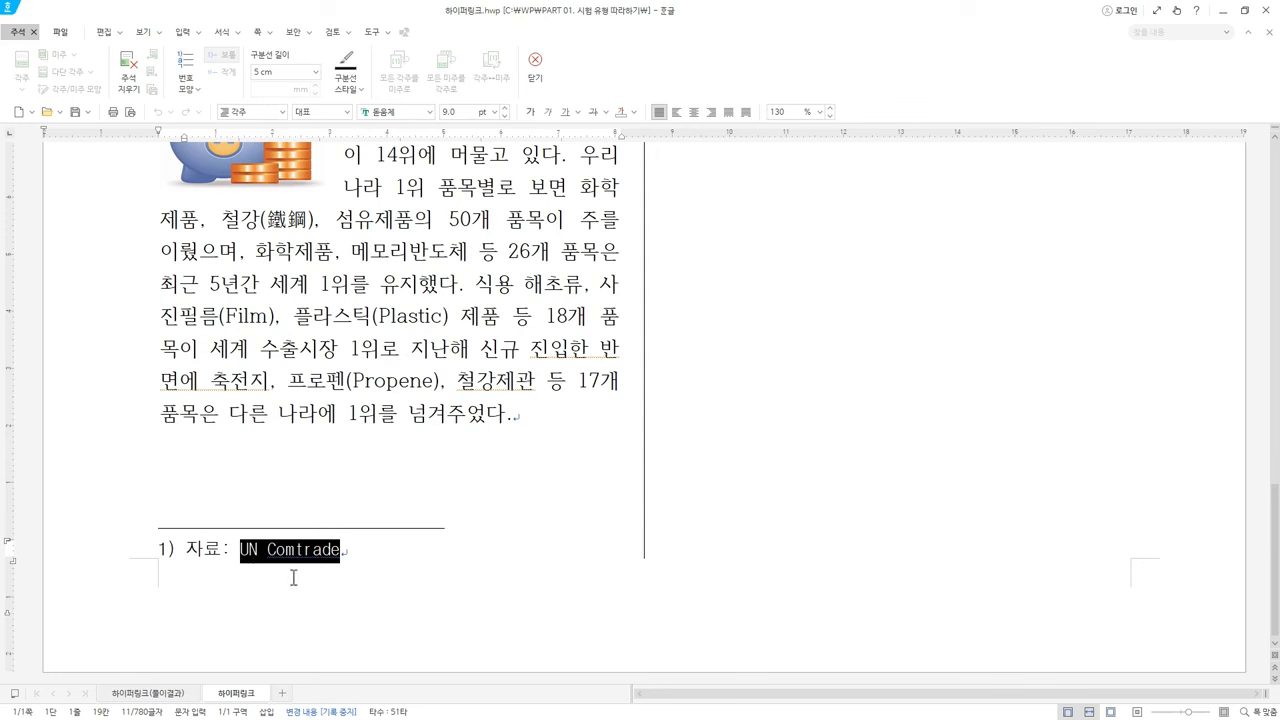
left_click(297, 575)
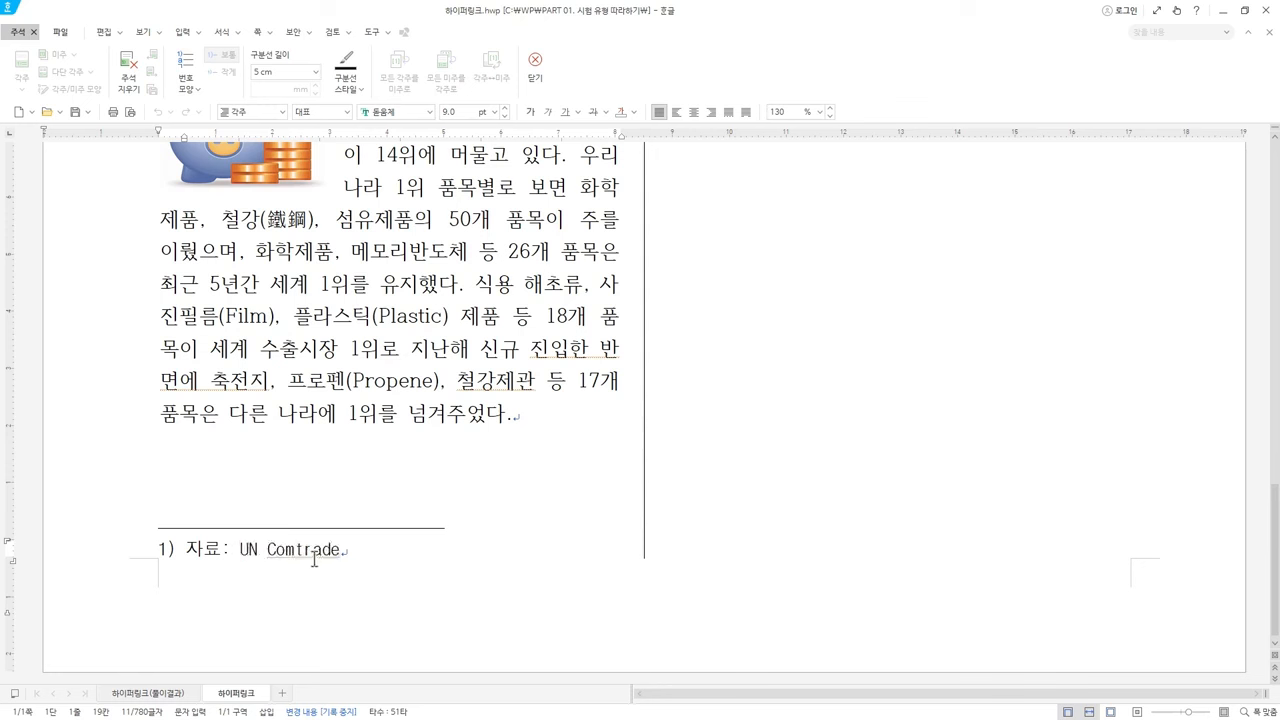
left_click(230, 551)
left_click_drag(234, 551, 348, 549)
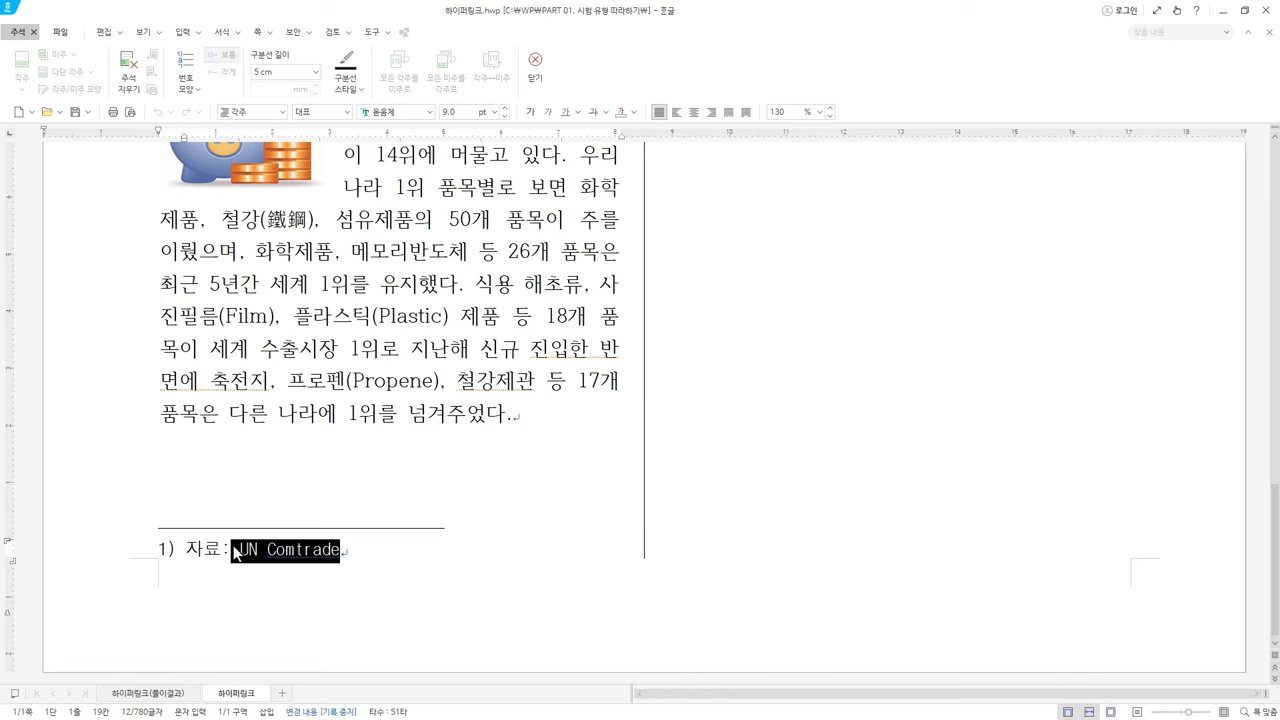
left_click(234, 552)
left_click_drag(240, 550, 336, 549)
left_click(183, 32)
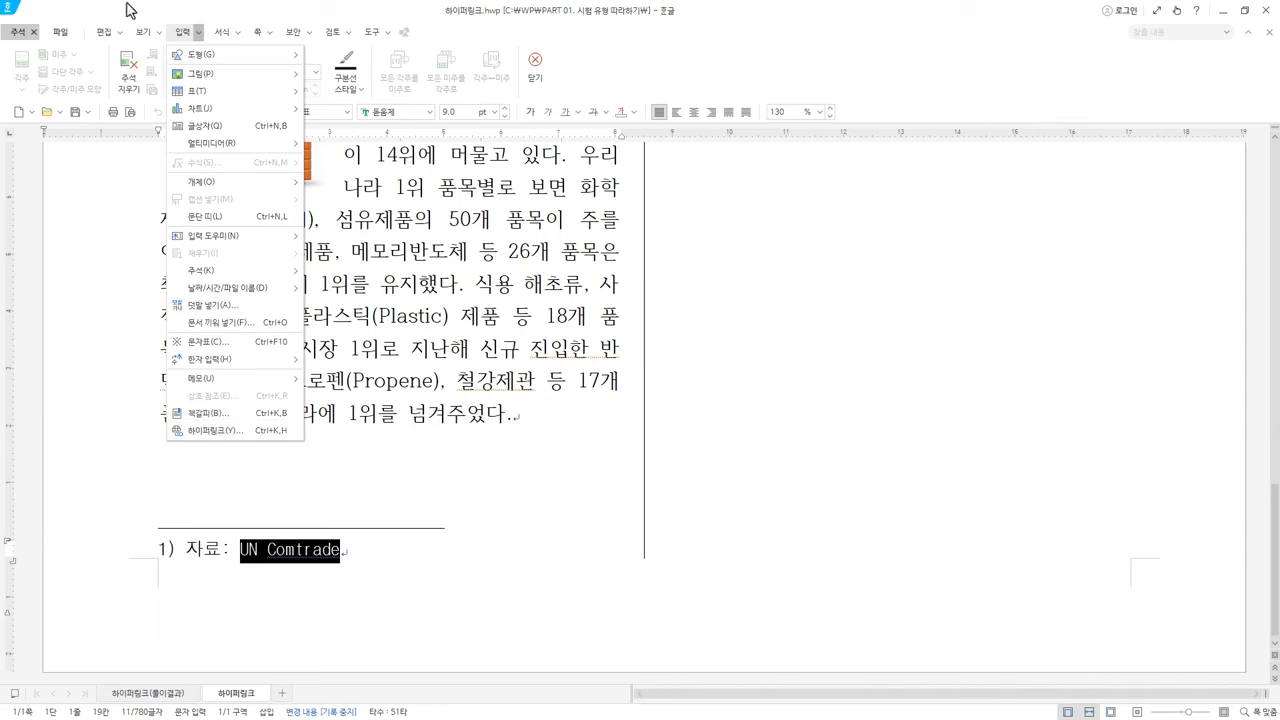
left_click(182, 33)
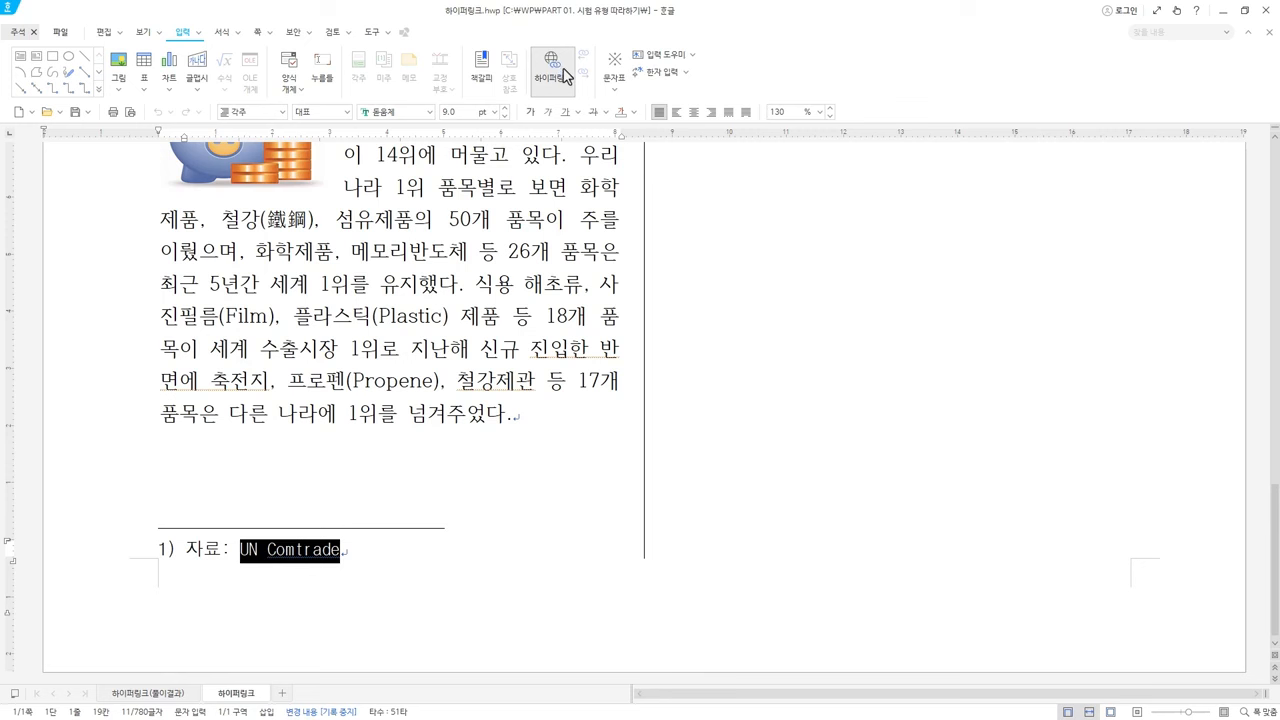
right_click(318, 557)
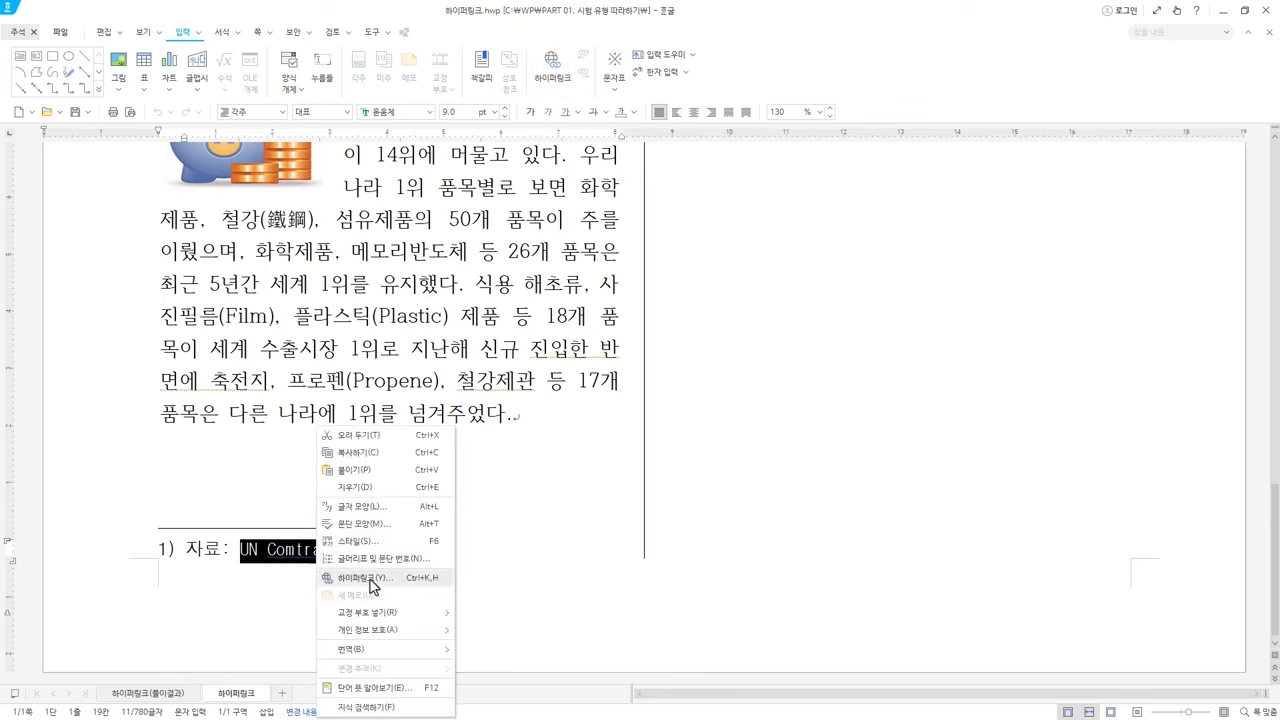
left_click(383, 583)
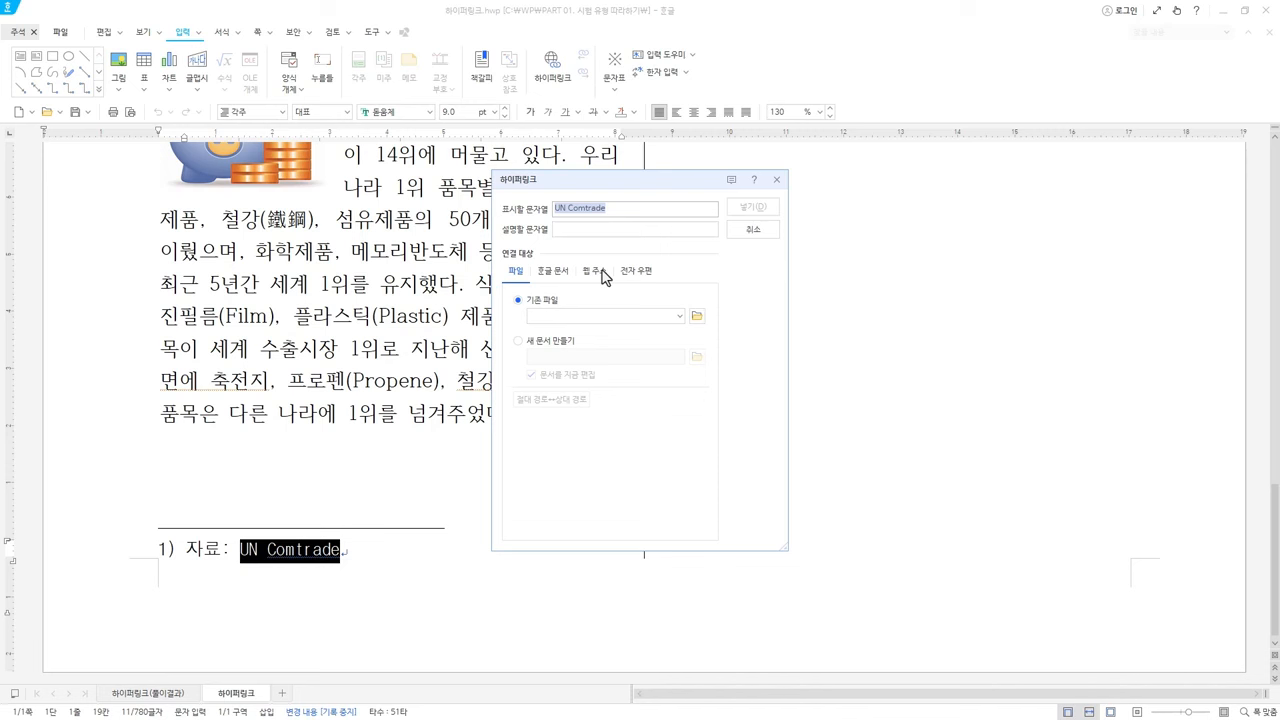
left_click(604, 277)
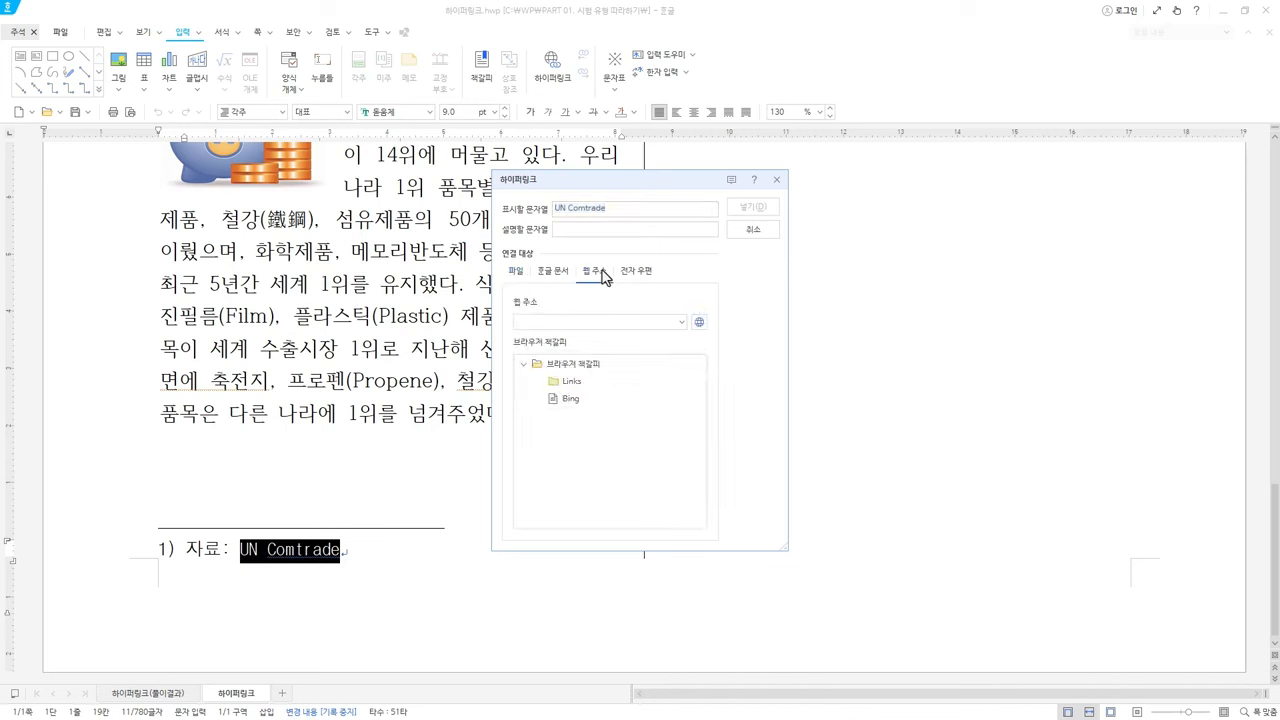
left_click(561, 324)
type("https")
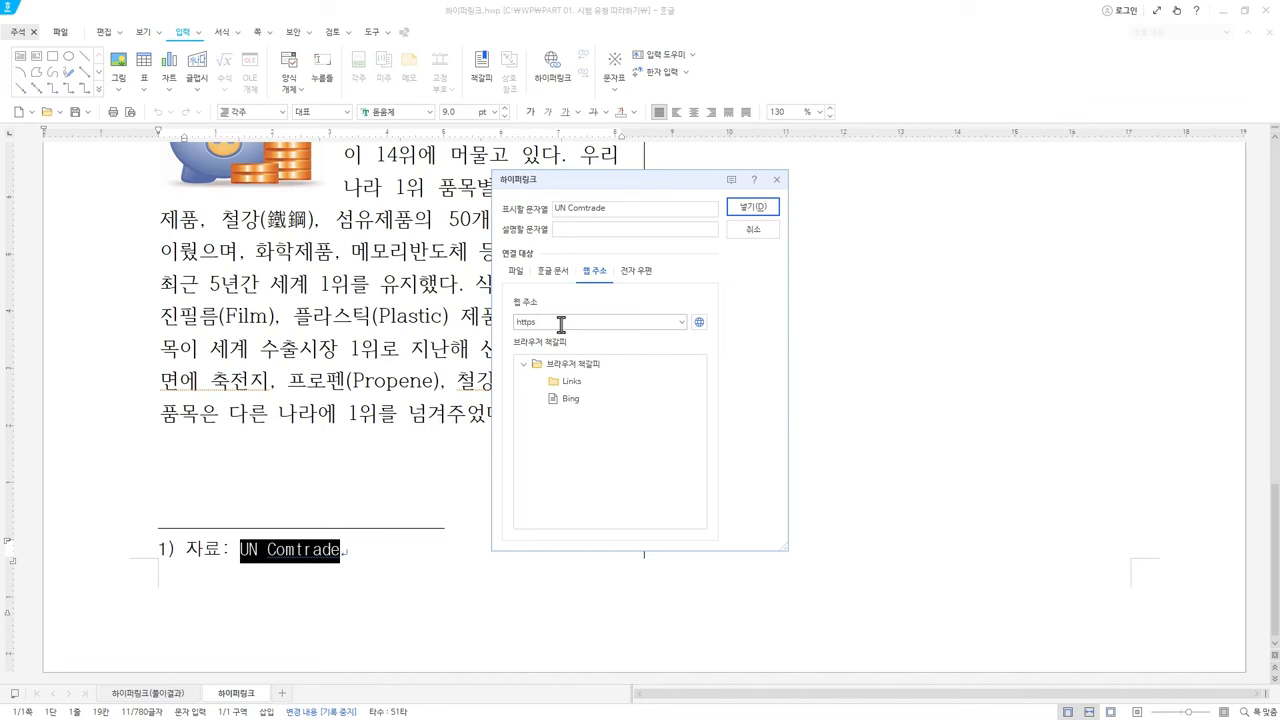
key("BackSpace")
type("://license.youngjin.com")
left_click(756, 208)
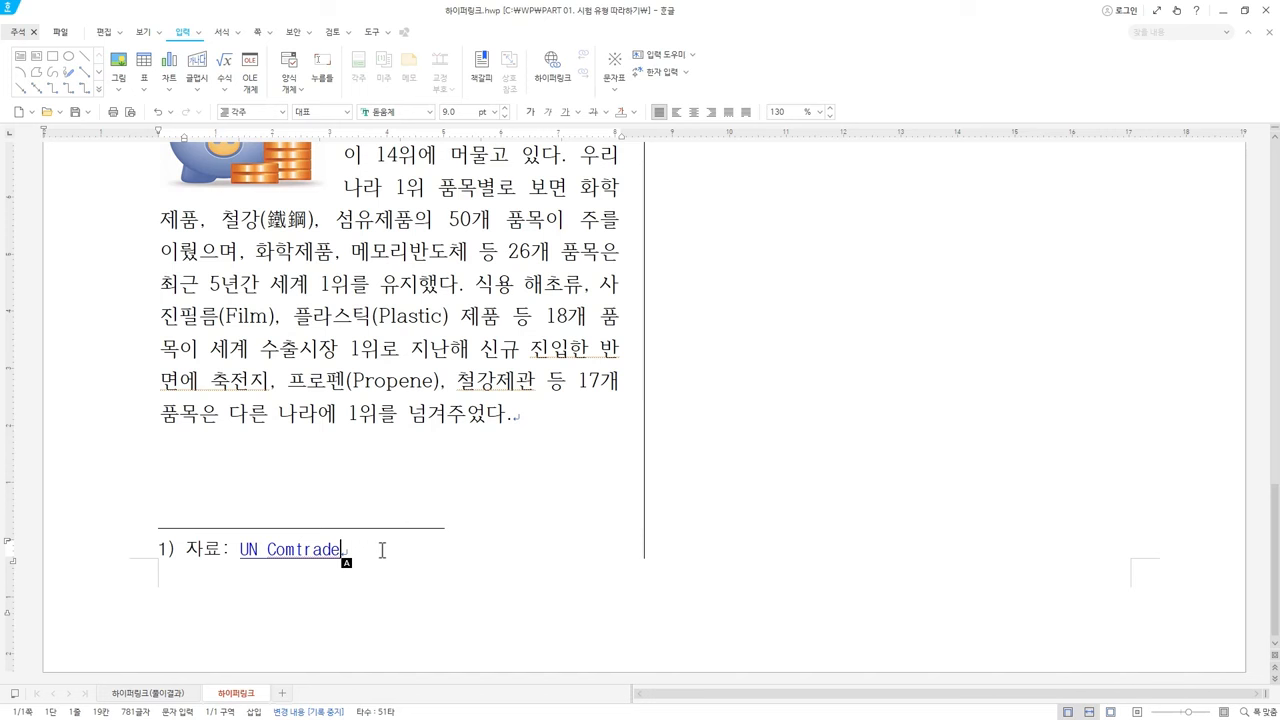
right_click(311, 556)
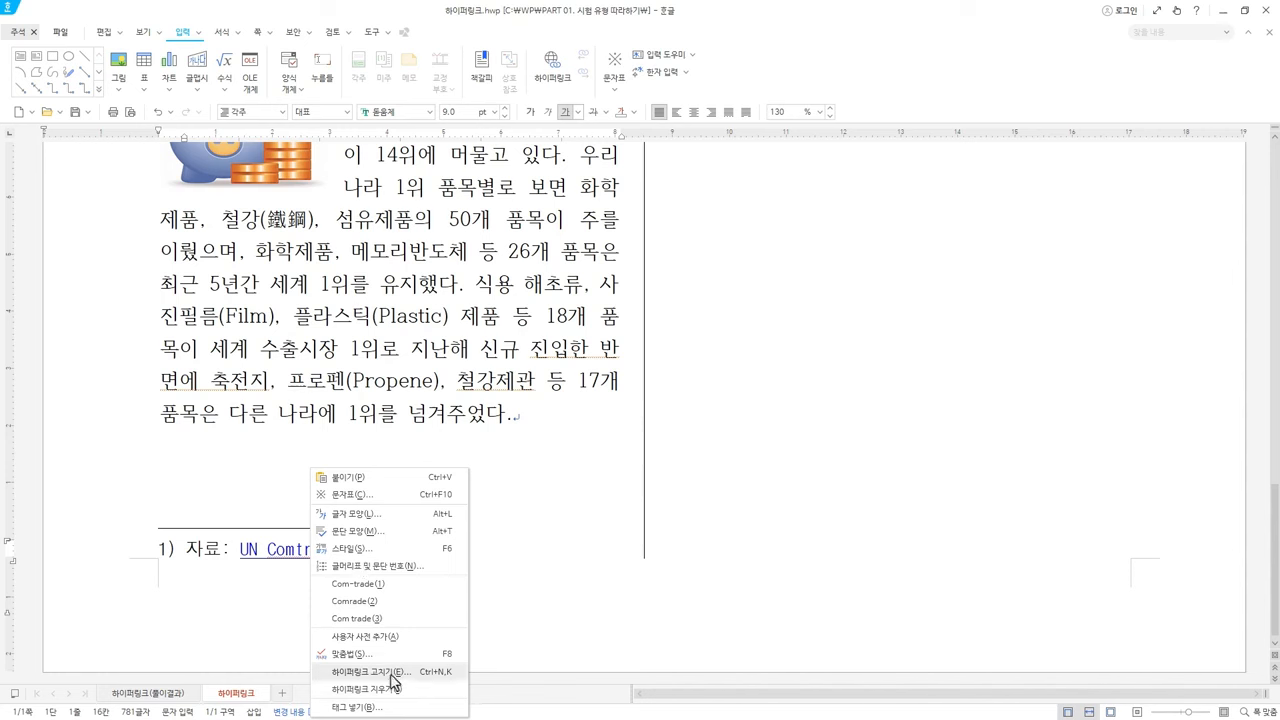
left_click(391, 673)
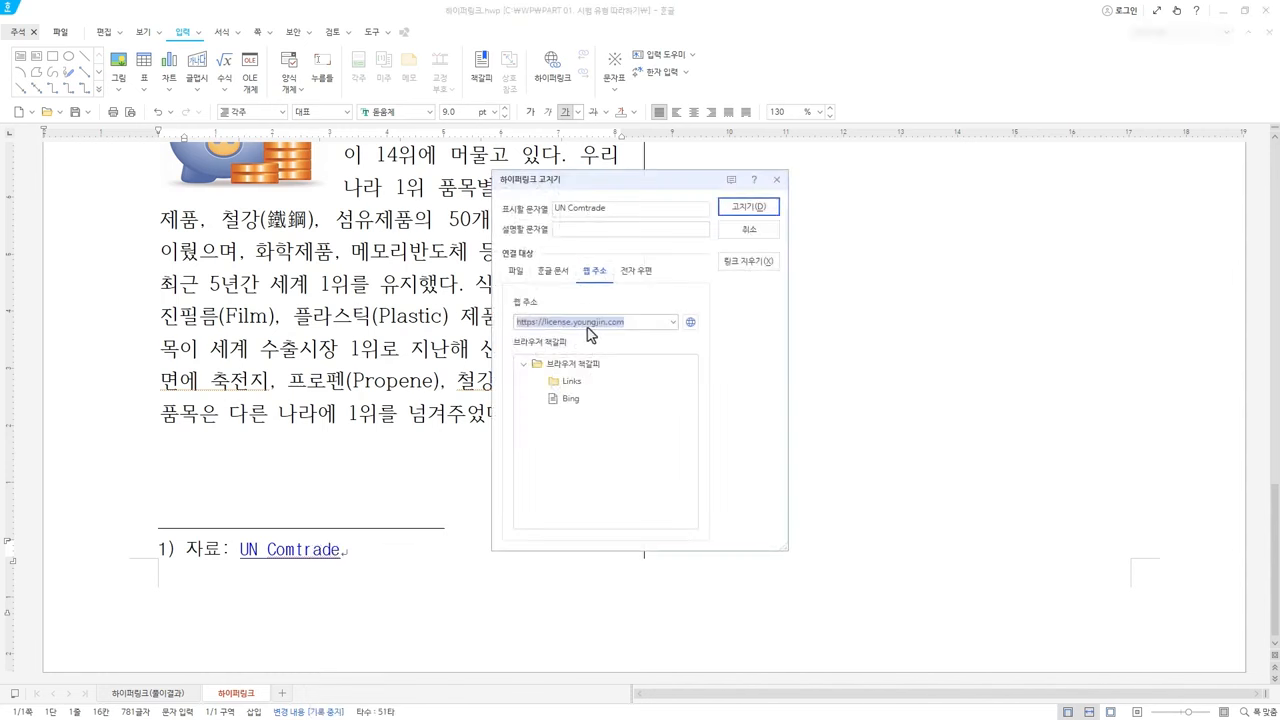
left_click(749, 229)
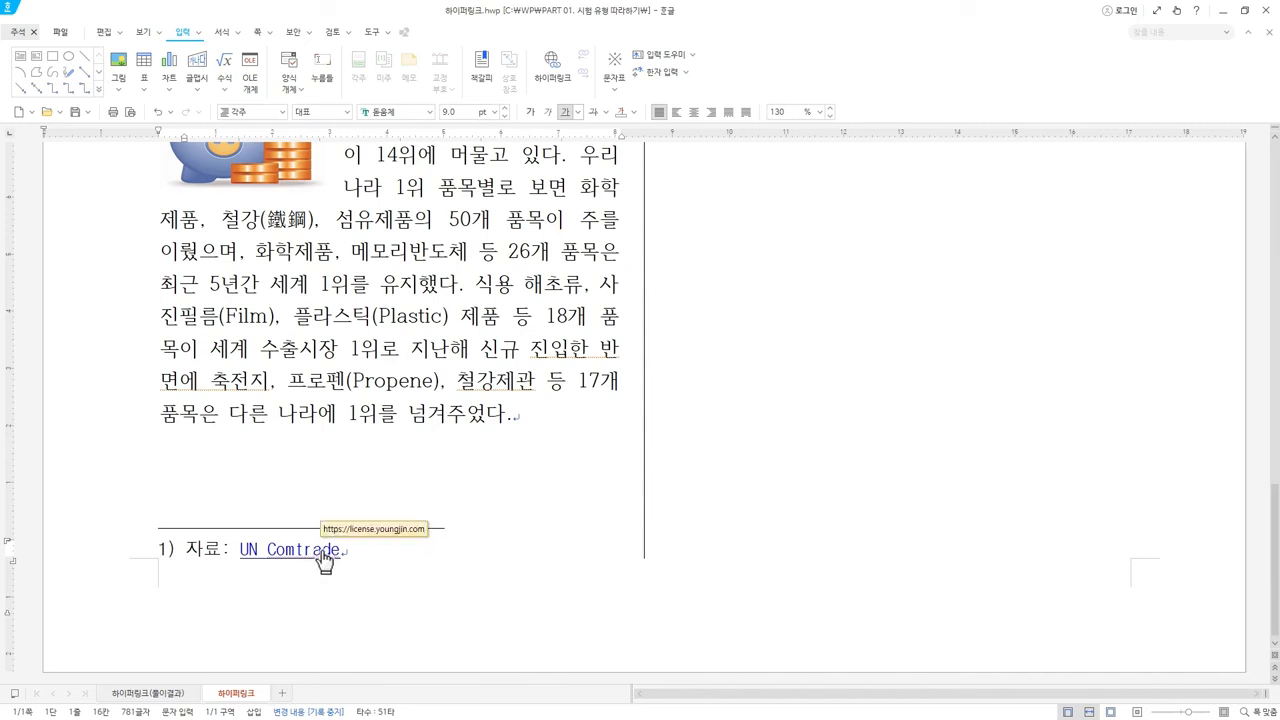
right_click(324, 560)
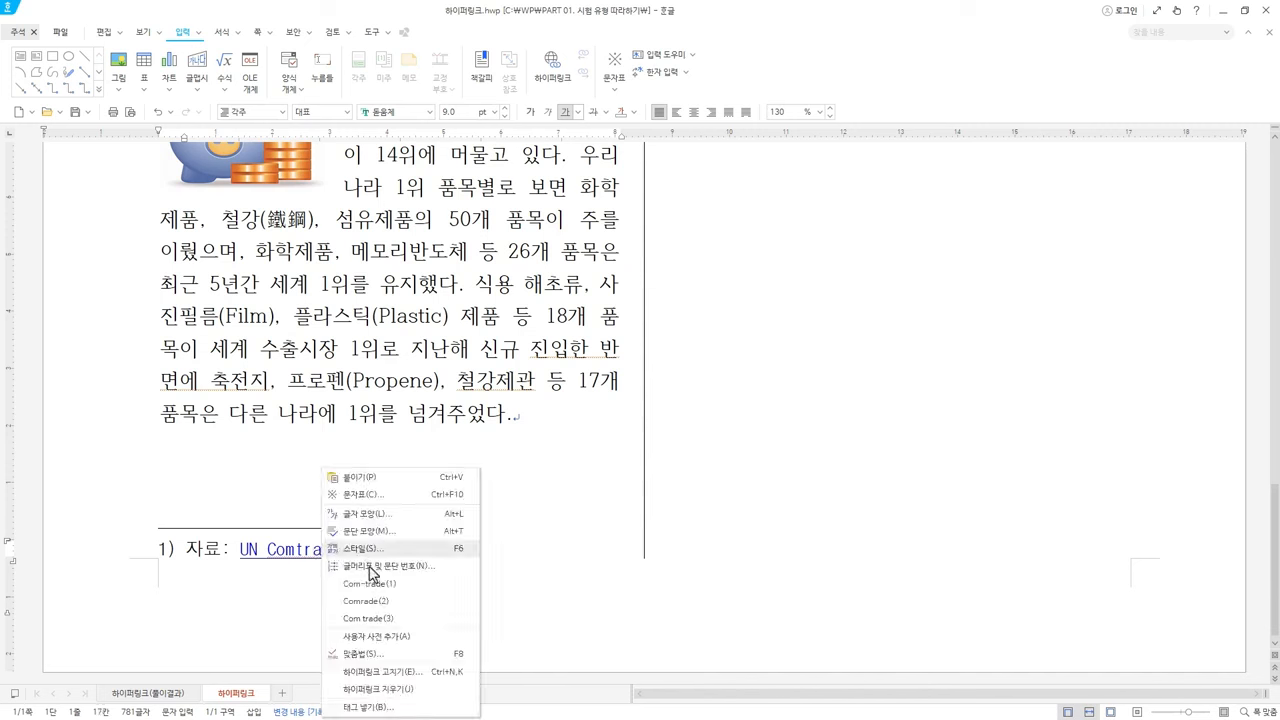
left_click(436, 698)
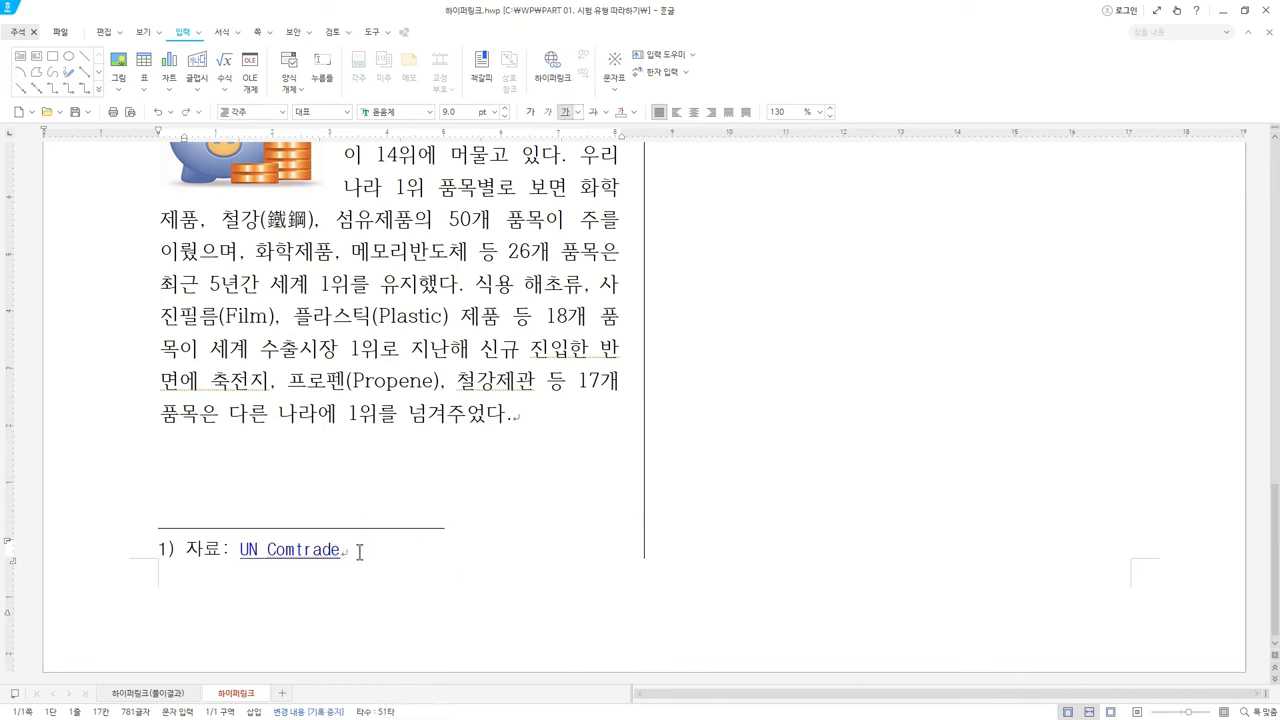
left_click(359, 551)
Type a sample e-mail address on a new line after '넘겨주었다.' and remove its automatic link
left_click(536, 414)
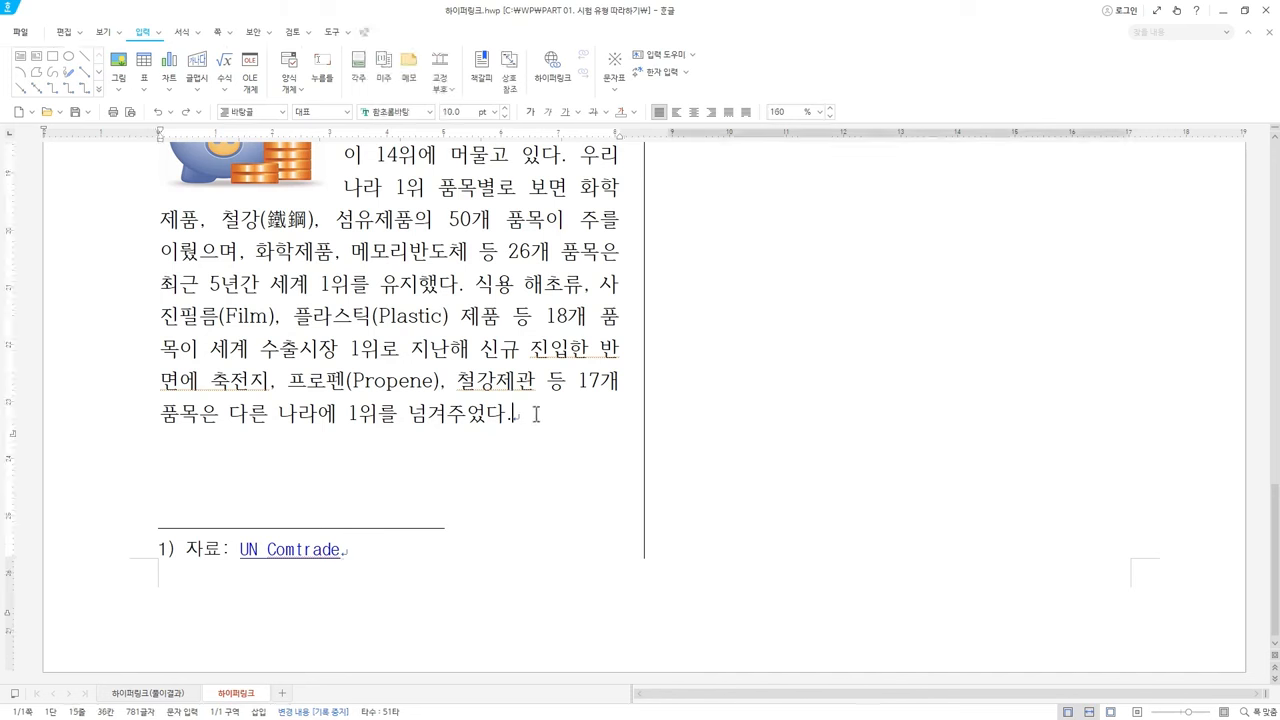
key("Return")
key("Return")
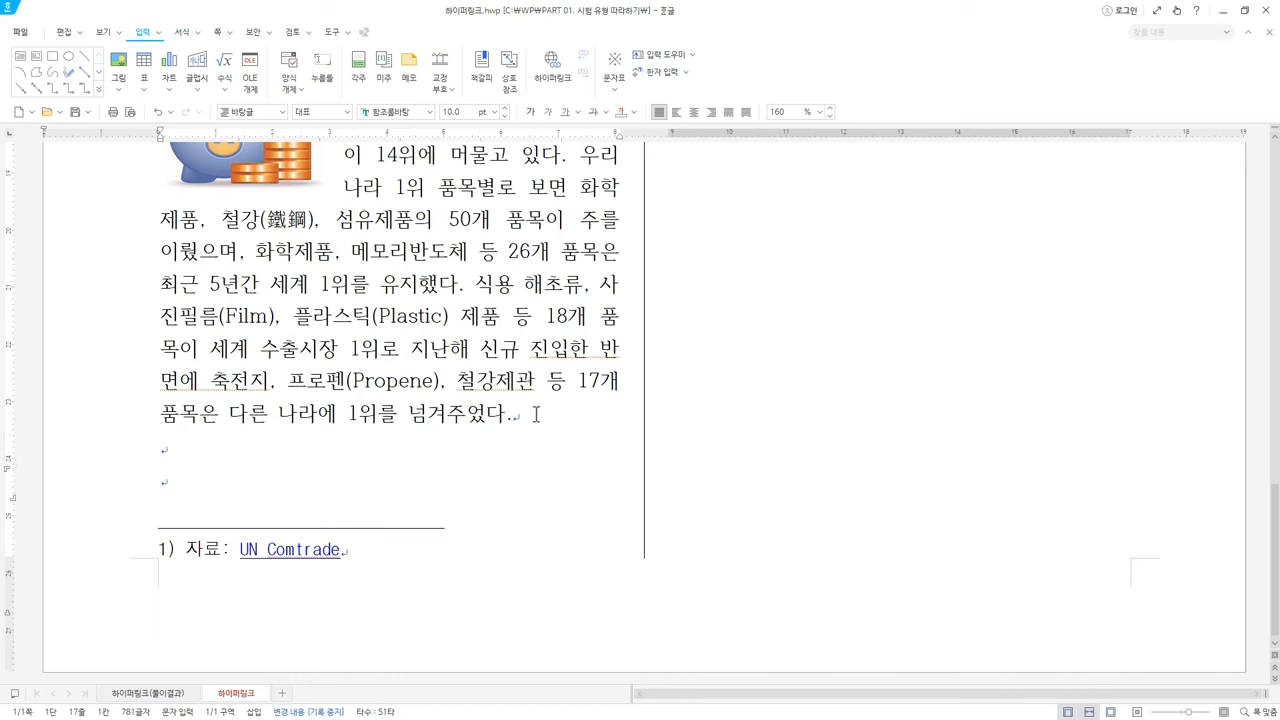
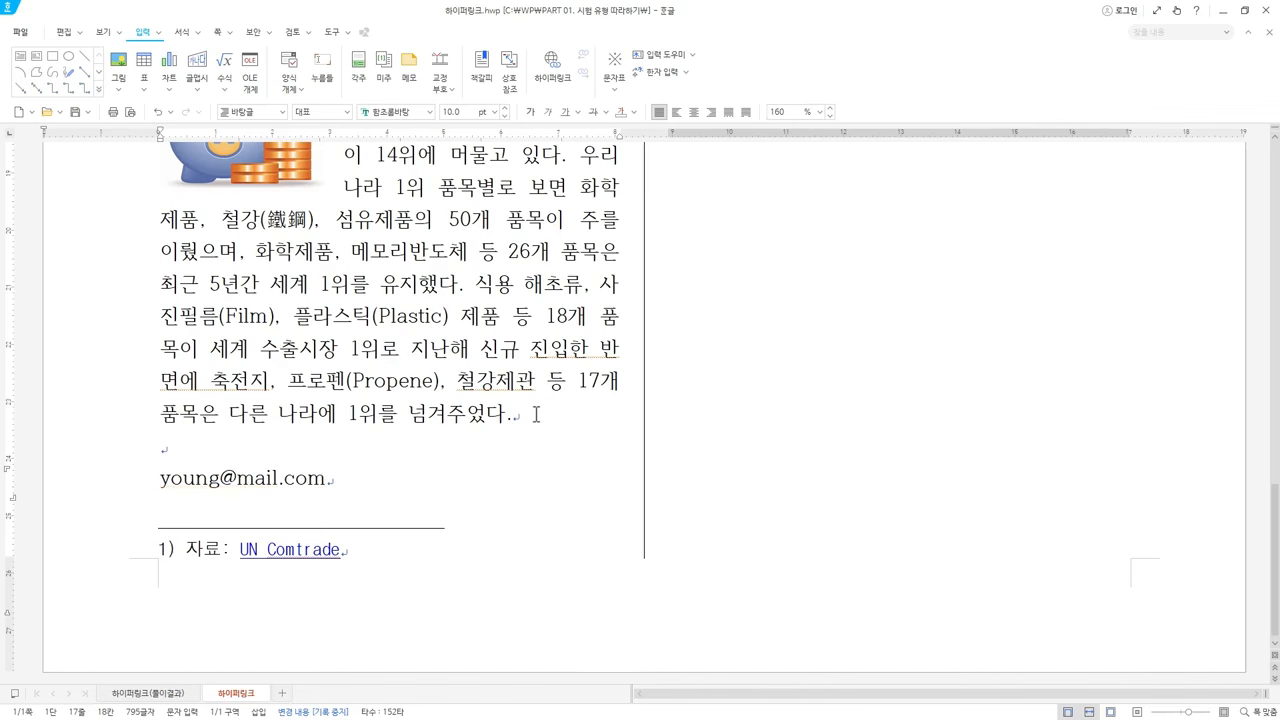
key("Return")
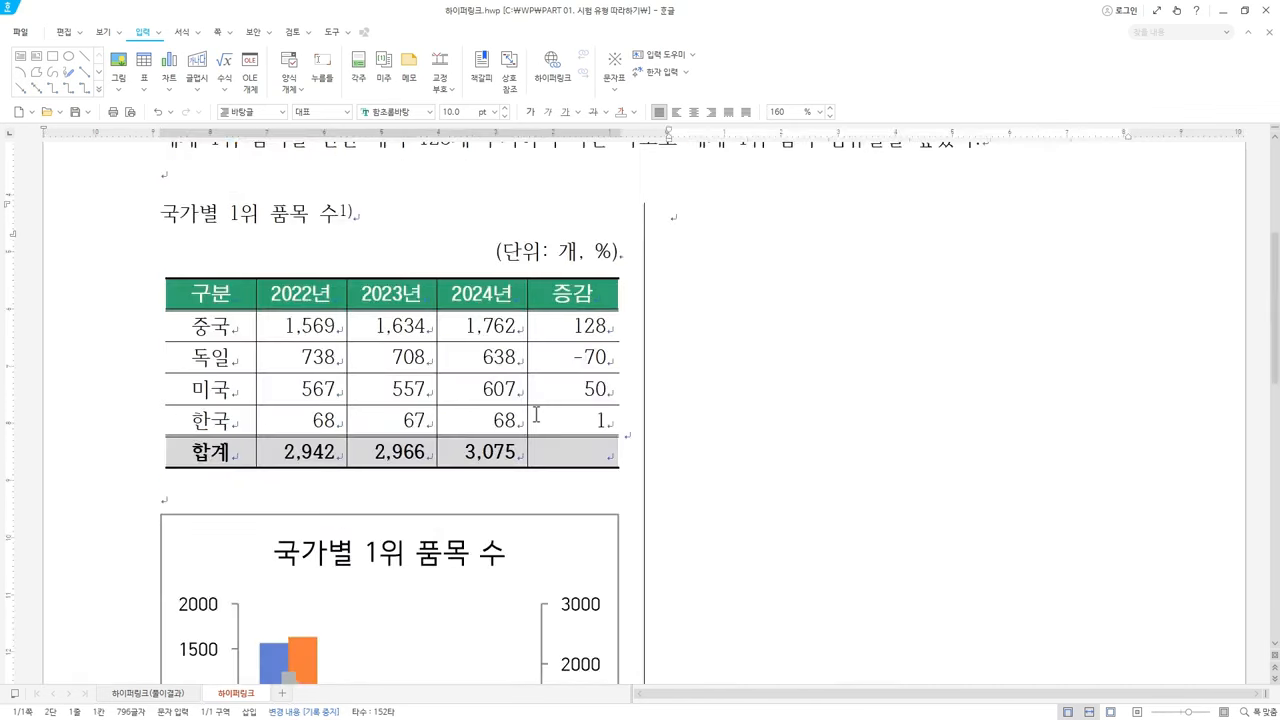
scroll(534, 420, "down", 5)
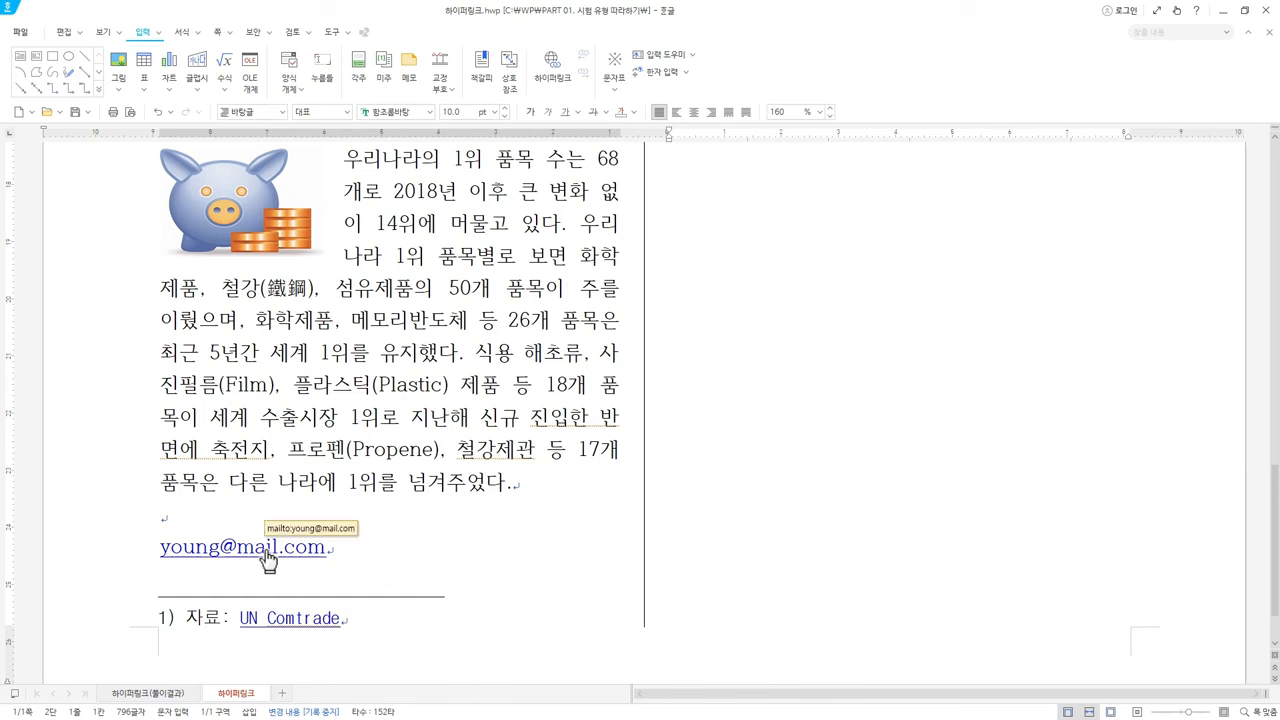
right_click(267, 553)
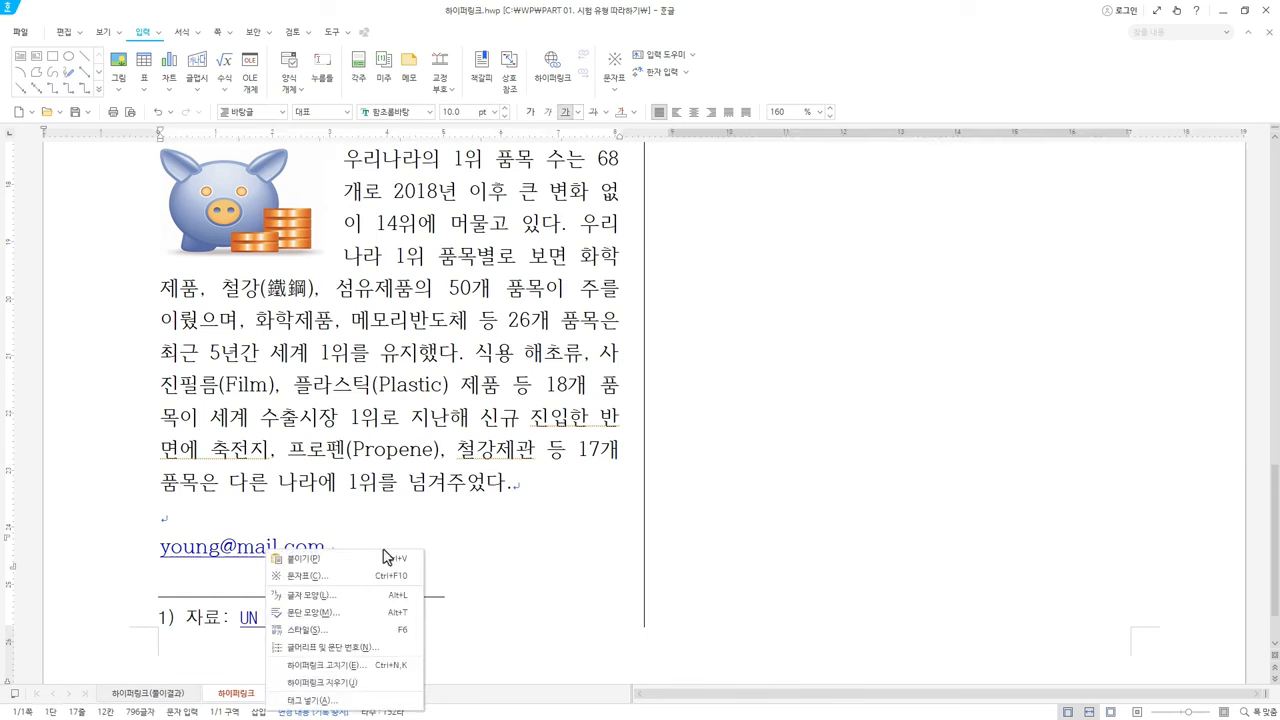
left_click(375, 684)
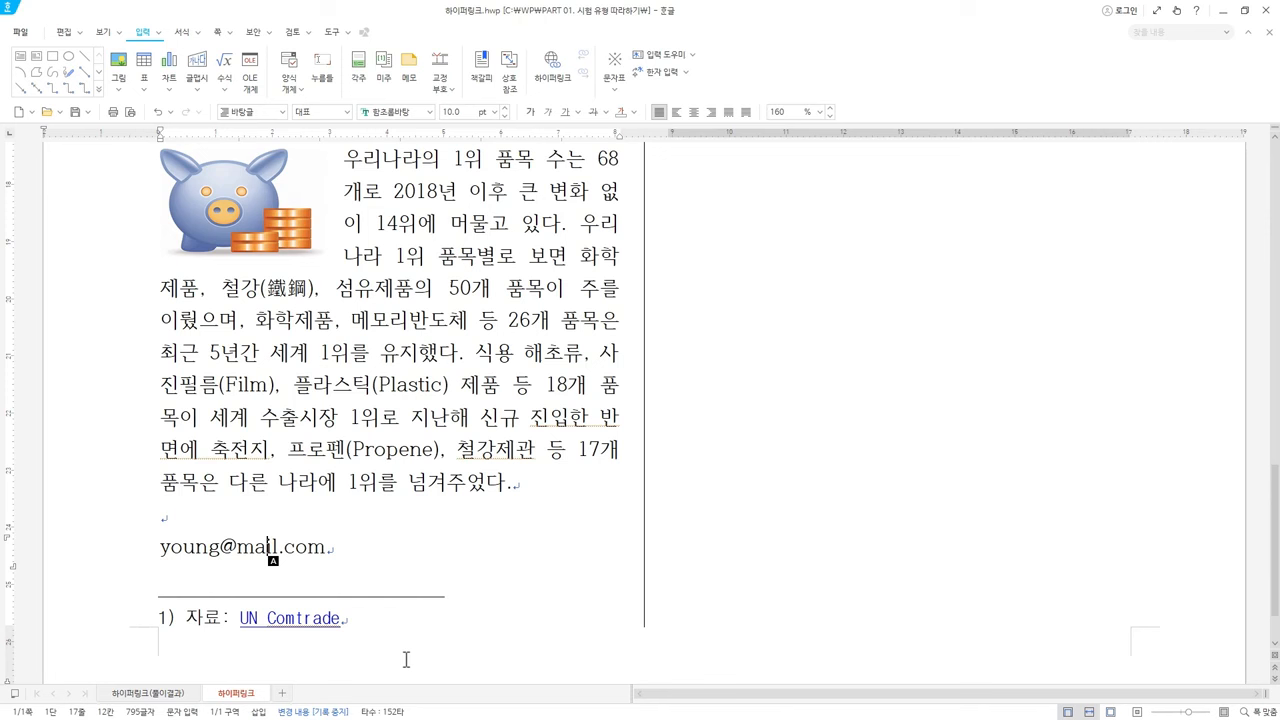
Undo the e-mail lines so the paragraph ends at '넘겨주었다.' with the caret there
key("ctrl+z")
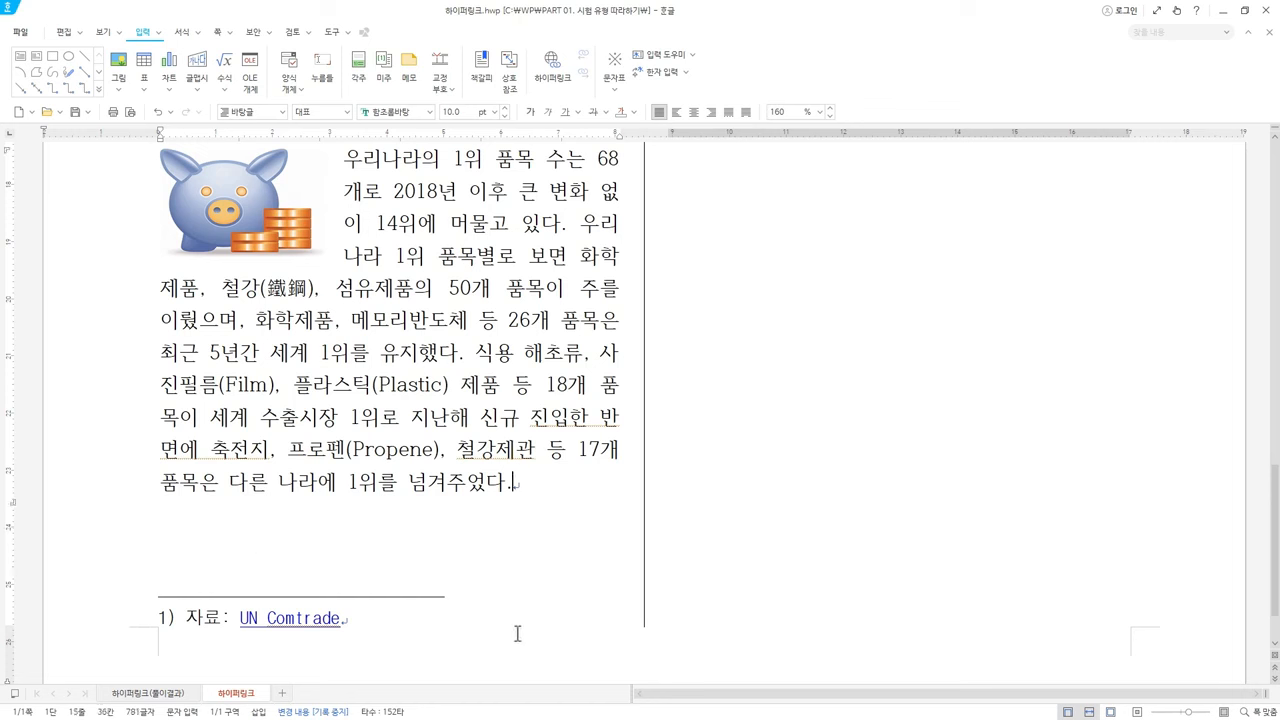
left_click(523, 468)
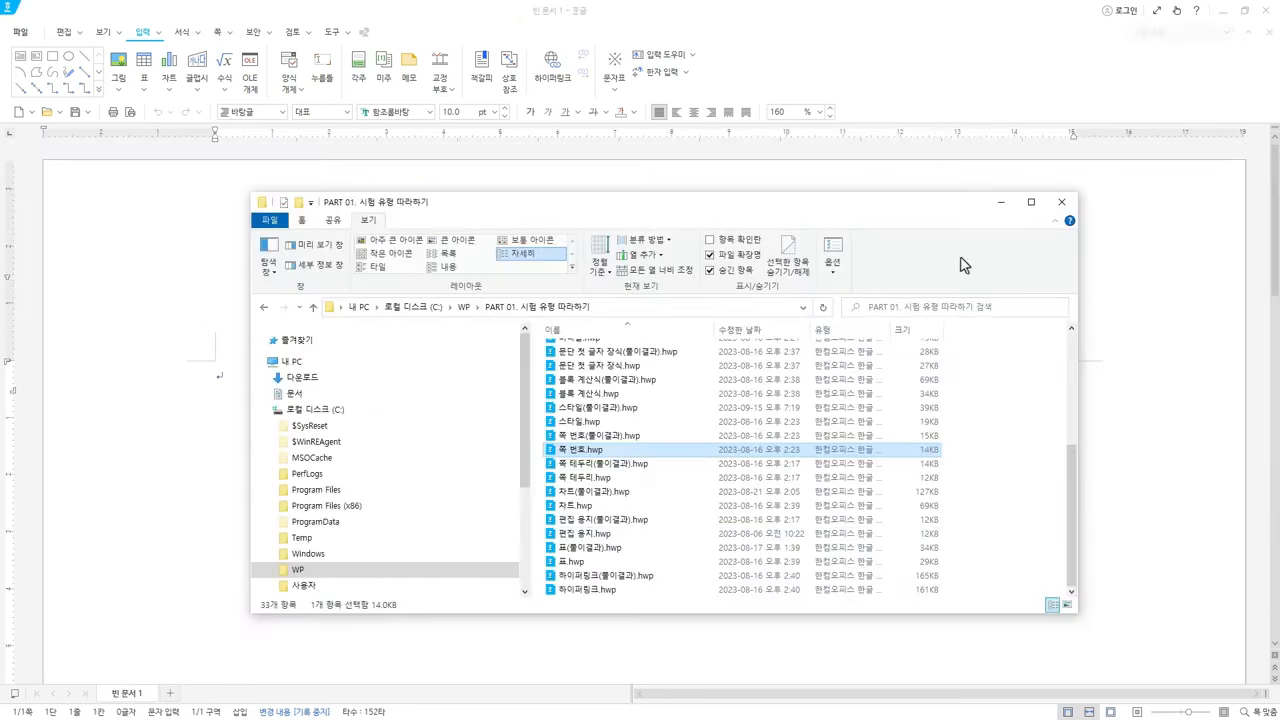
Add 쪽 번호(풀이결과).hwp to the selection with 쪽 번호.hwp and open both in Hangul
left_click(628, 438, "ctrl")
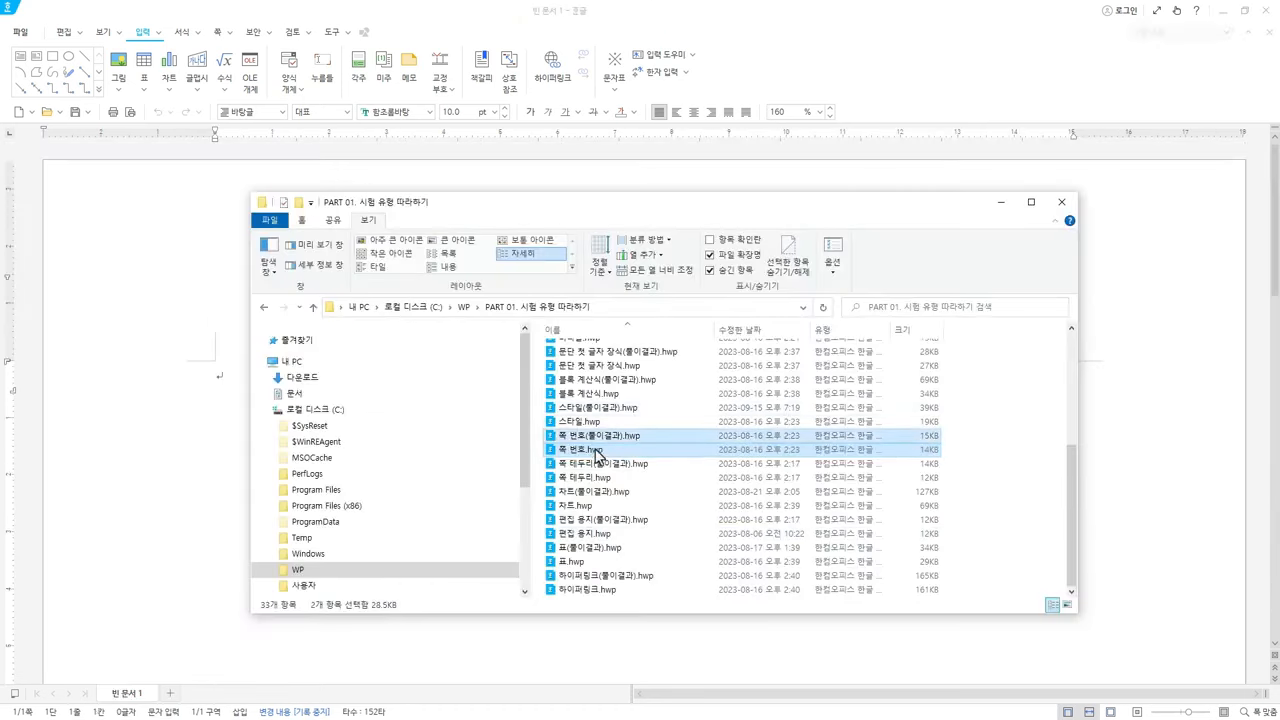
key("Return")
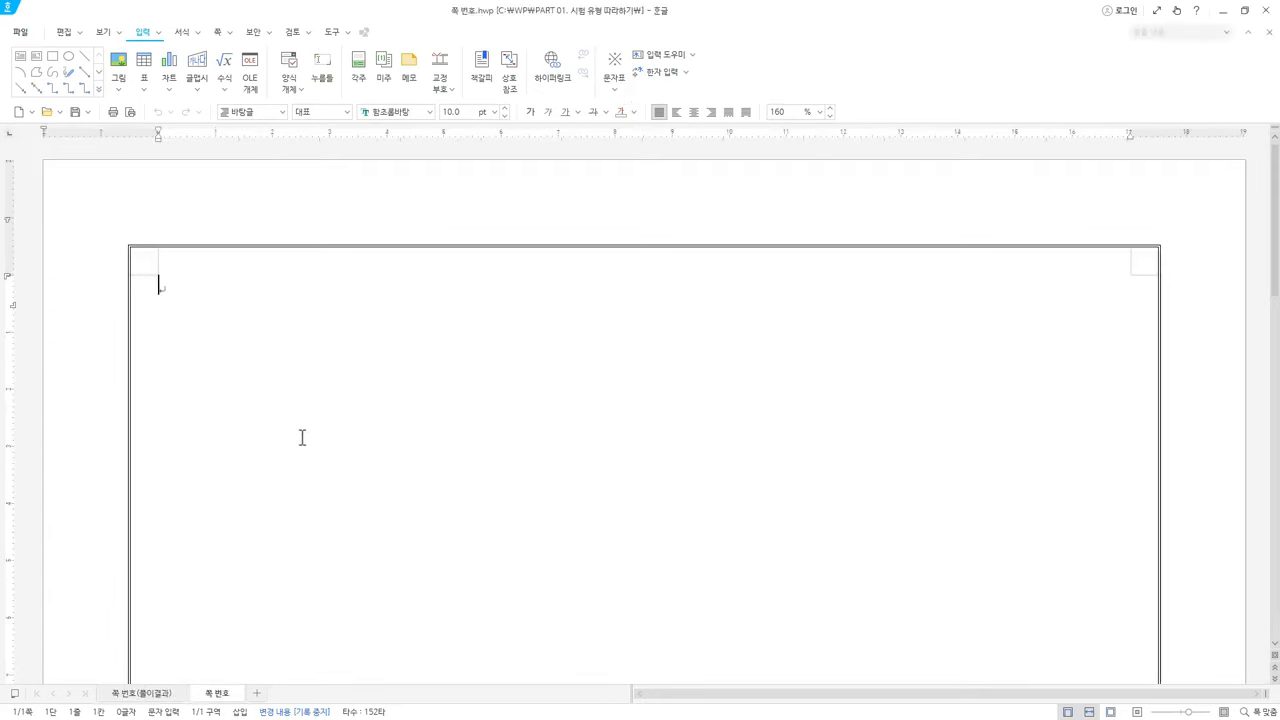
scroll(176, 301, "down", 2)
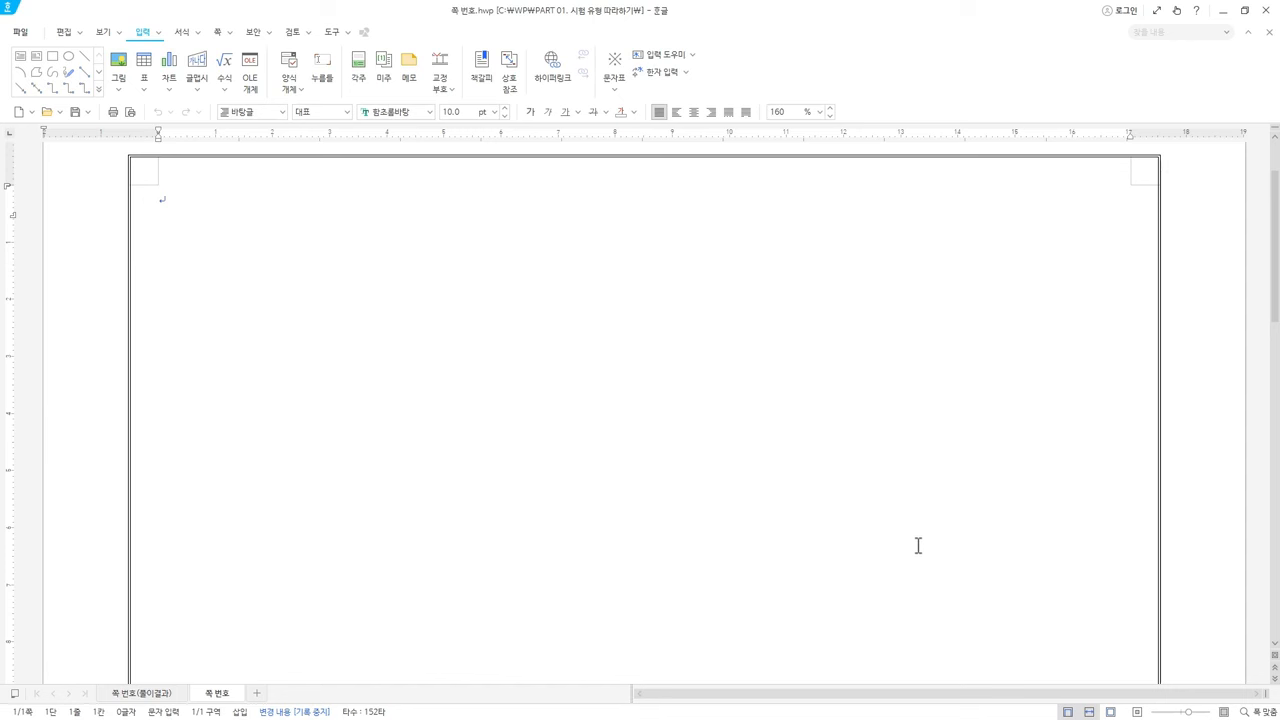
scroll(918, 546, "down", 10)
scroll(918, 546, "down", 3)
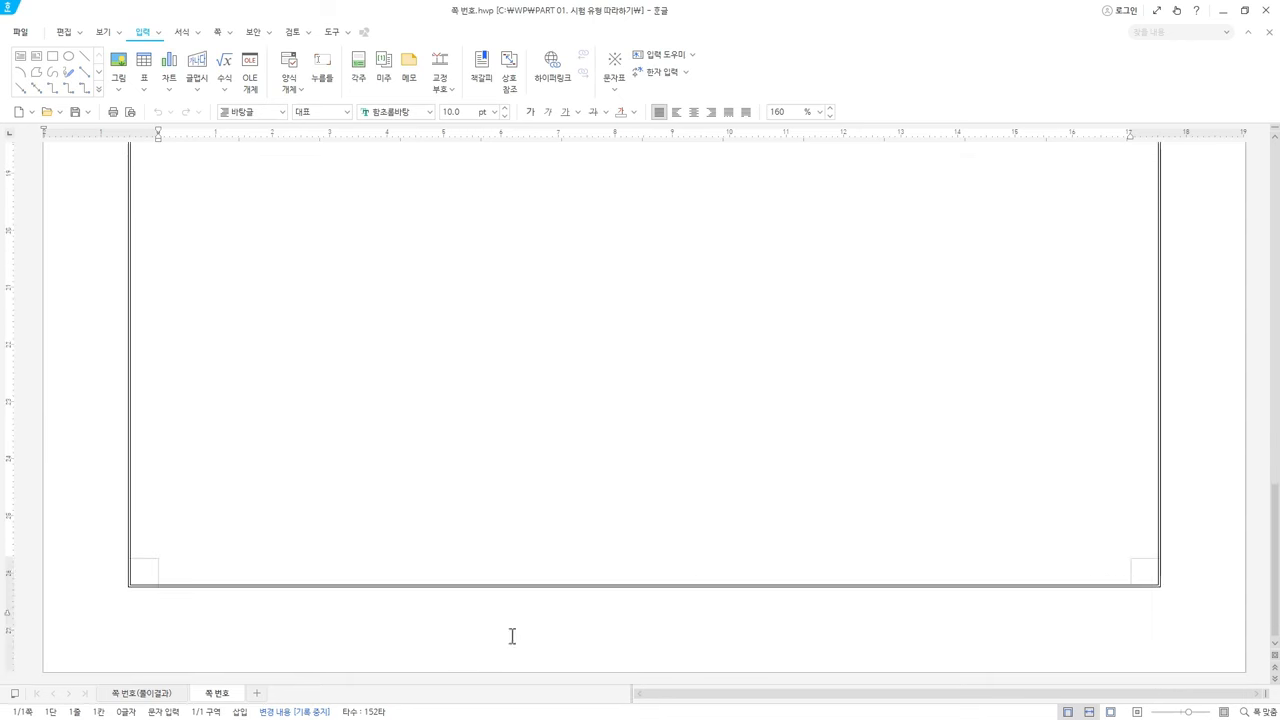
scroll(700, 570, "up", 13)
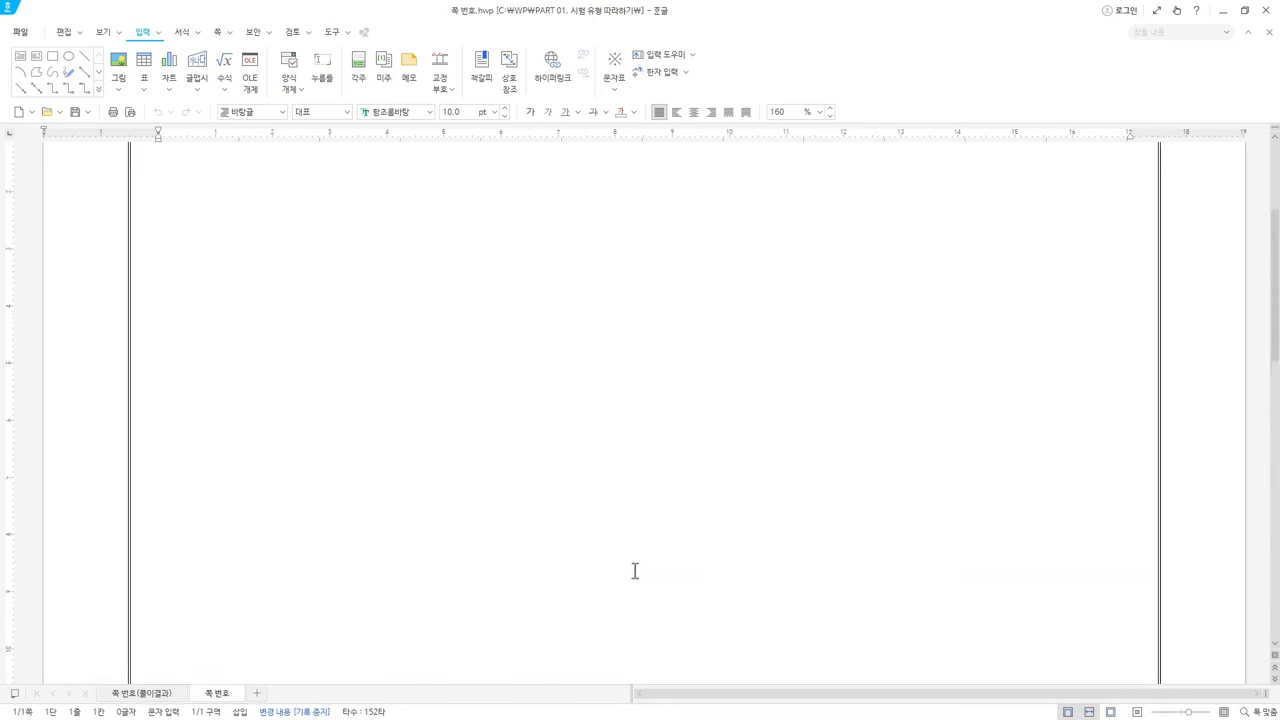
left_click(147, 697)
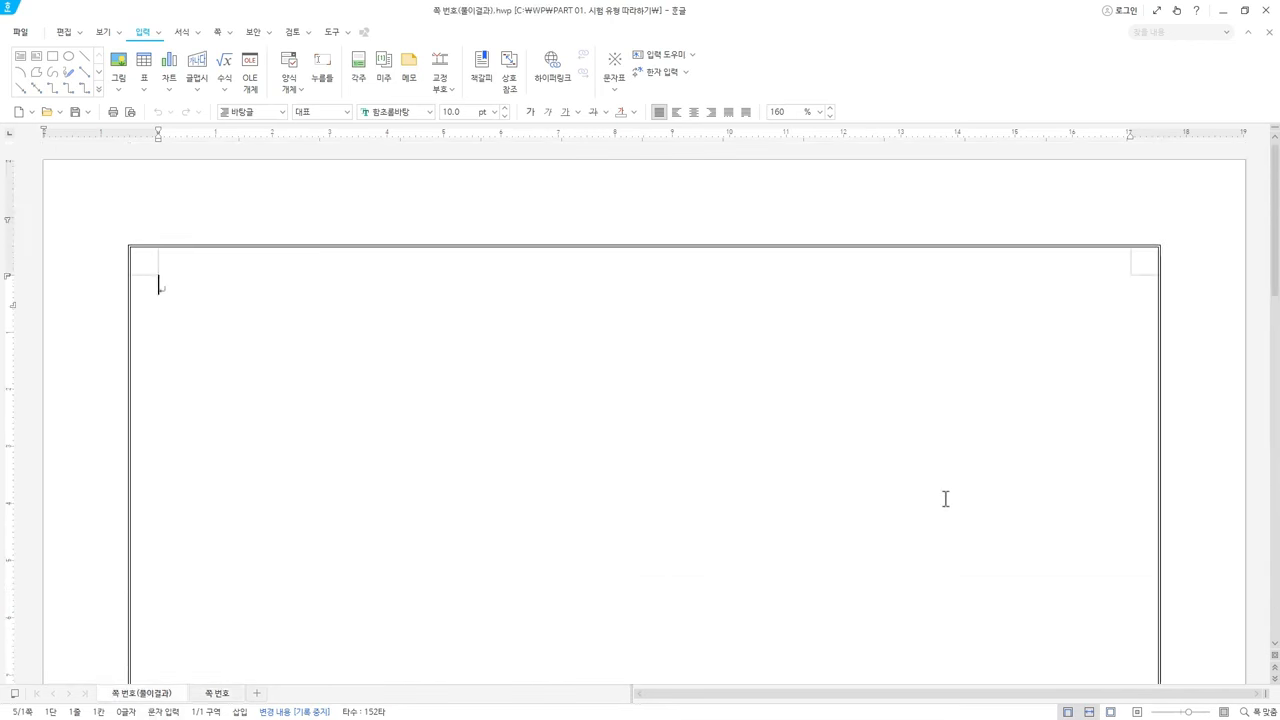
scroll(943, 498, "down", 13)
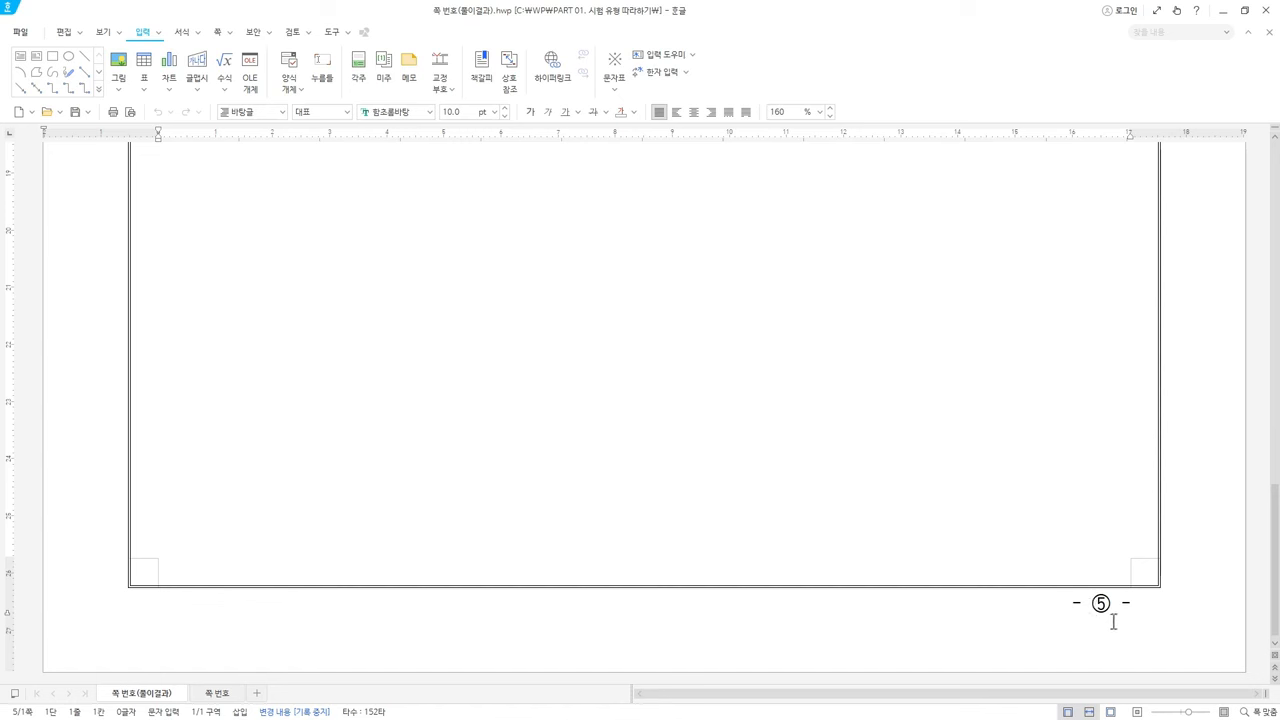
left_click(215, 693)
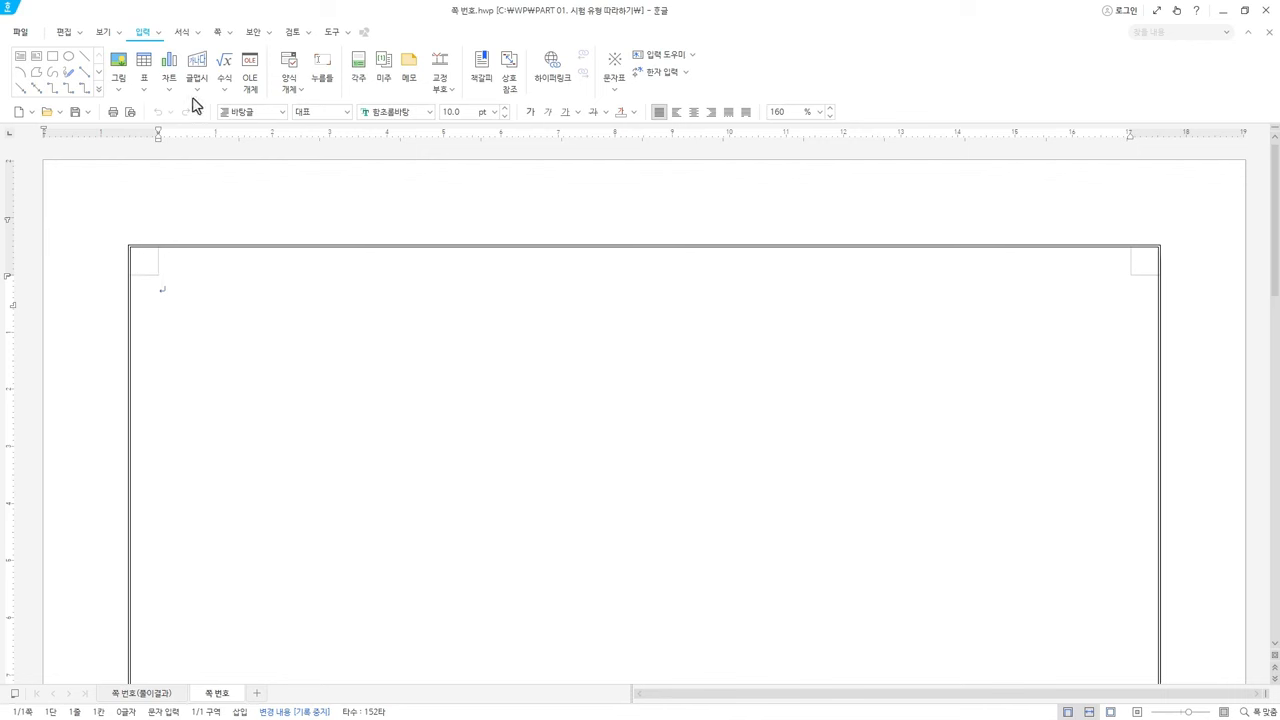
Open the 쪽 번호 매기기 dialog from the 쪽 tab
left_click(223, 37)
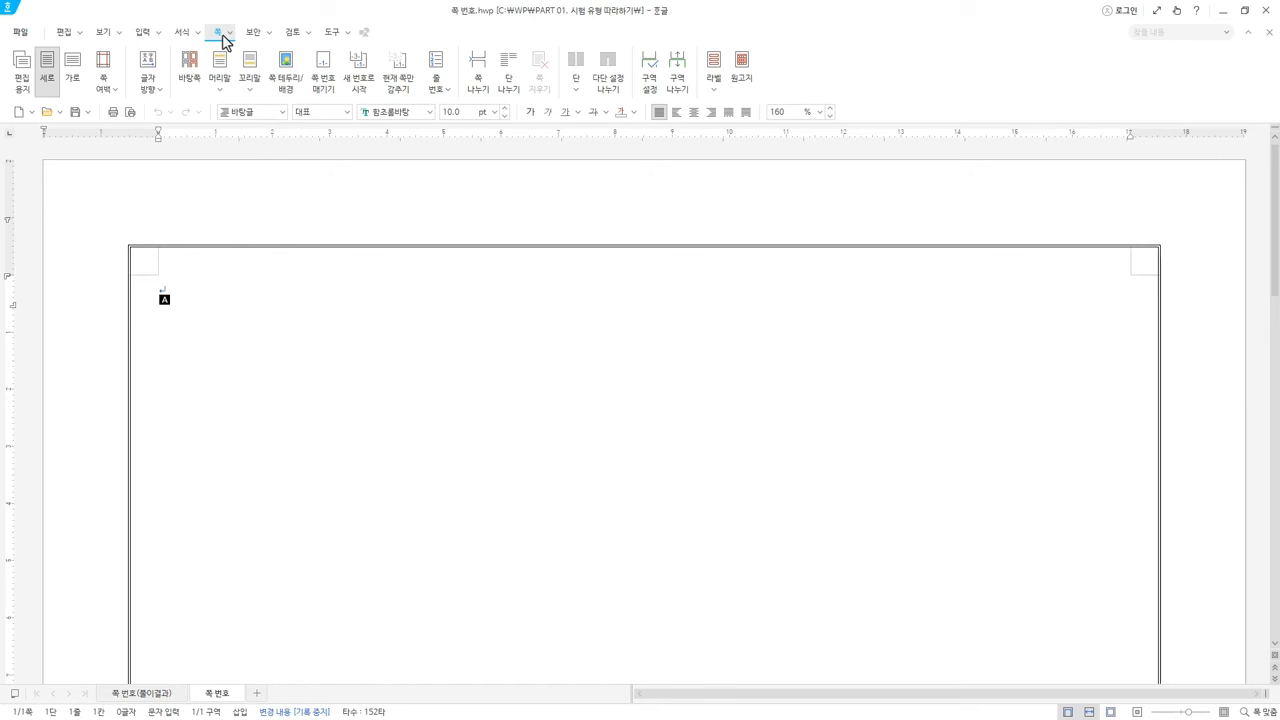
left_click(229, 34)
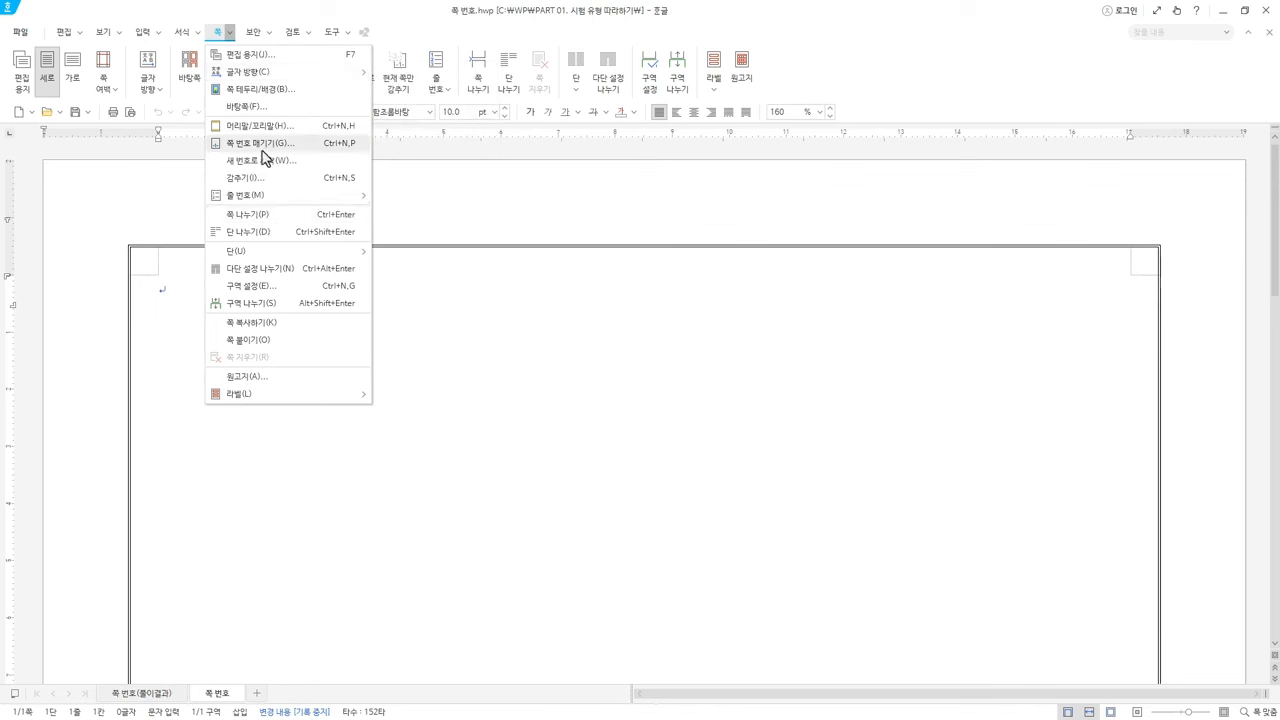
left_click(272, 5)
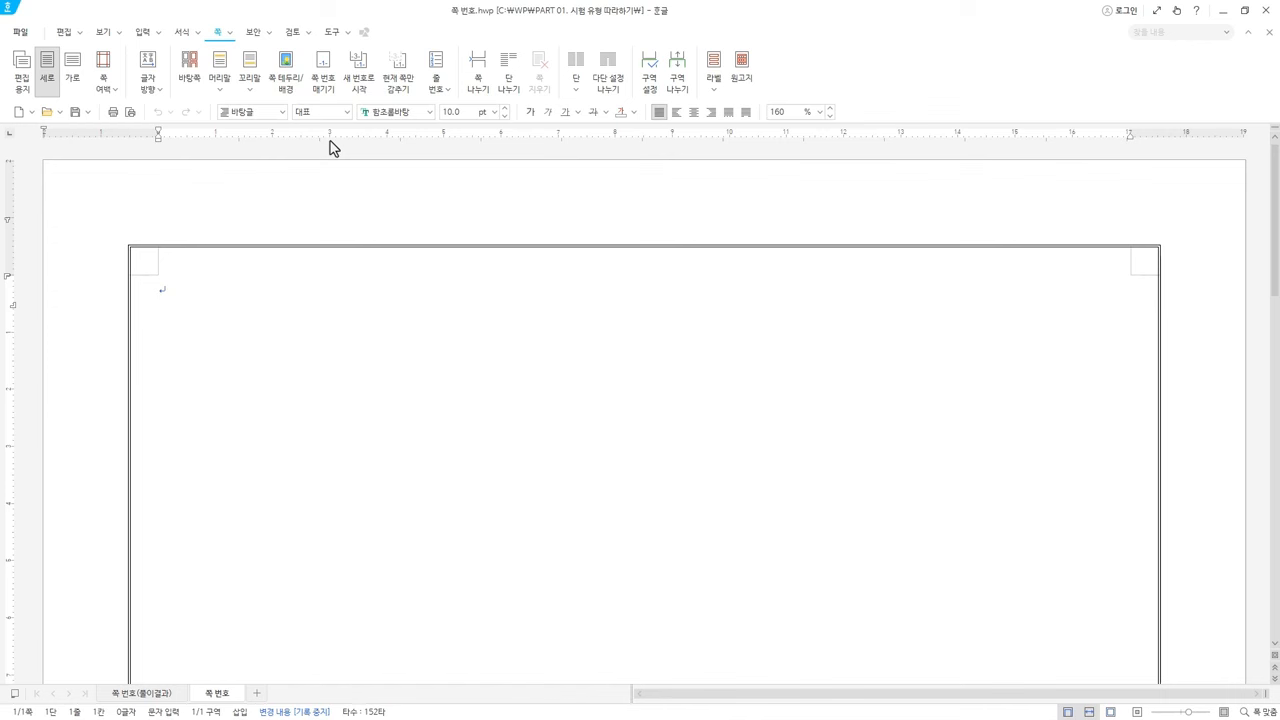
left_click(324, 91)
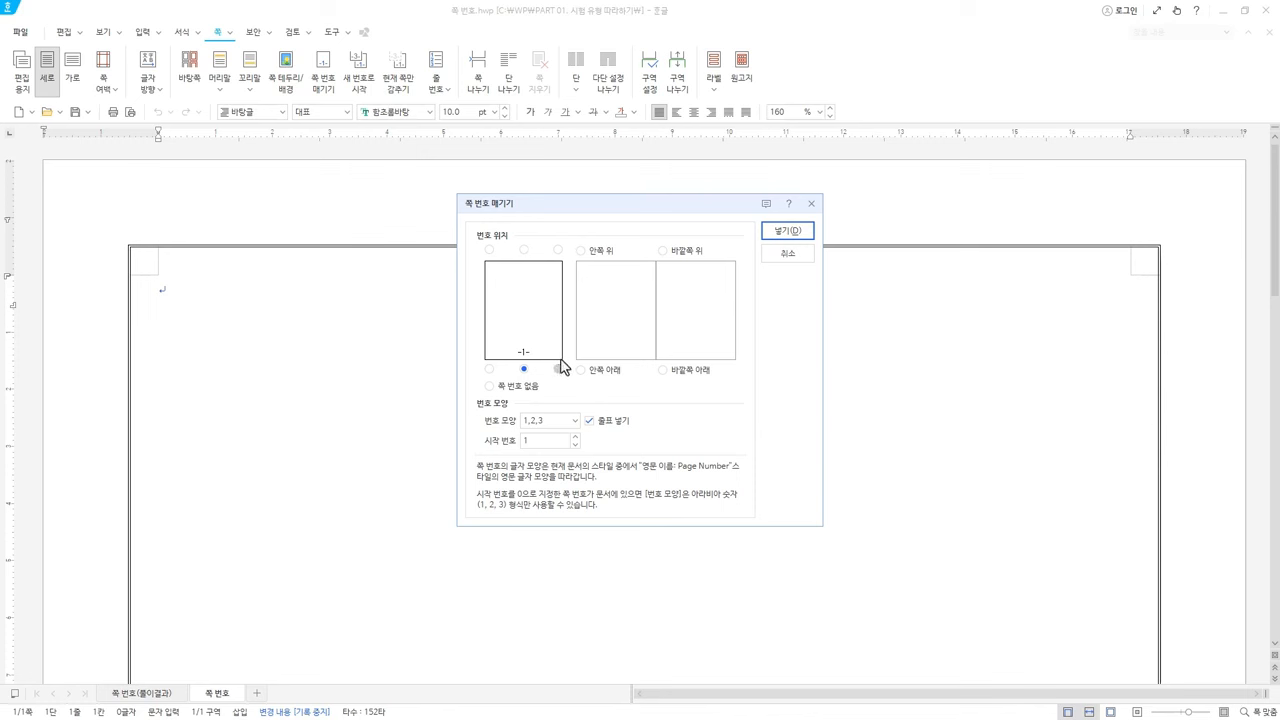
Set bottom-right circled ①,②,③ page numbers with dashes, starting at 5
left_click(559, 368)
left_click(563, 426)
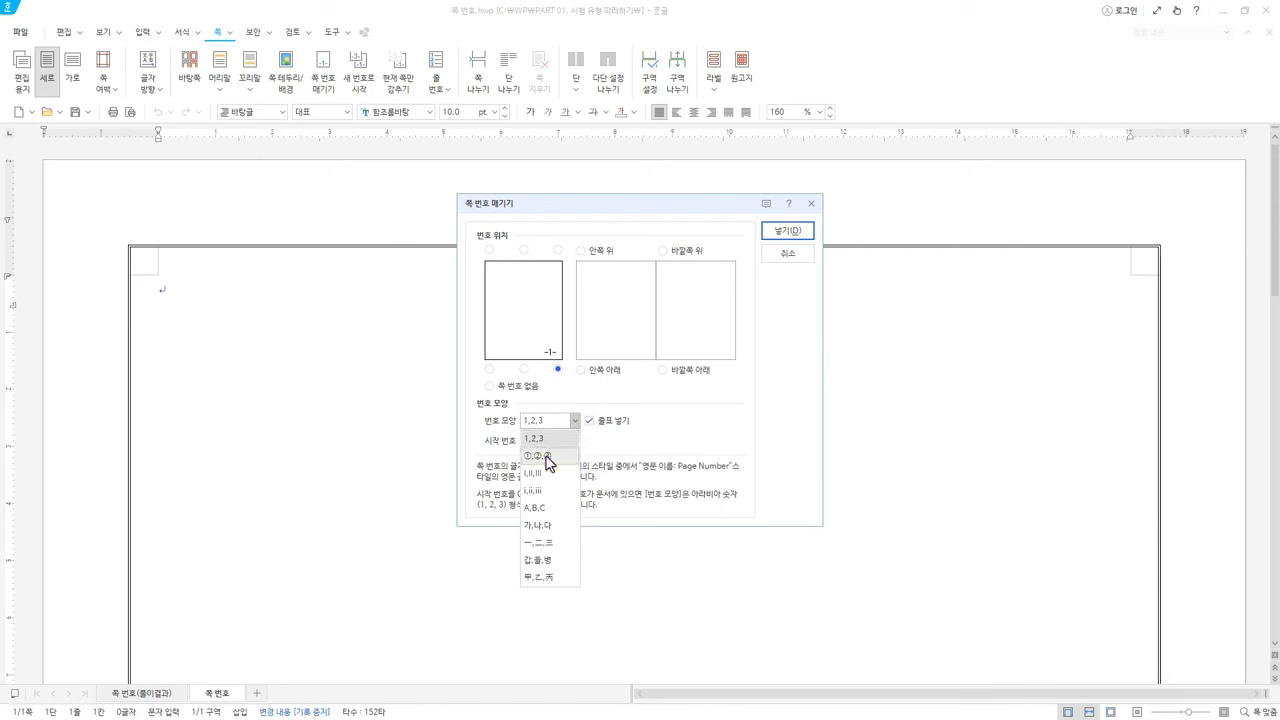
left_click(546, 458)
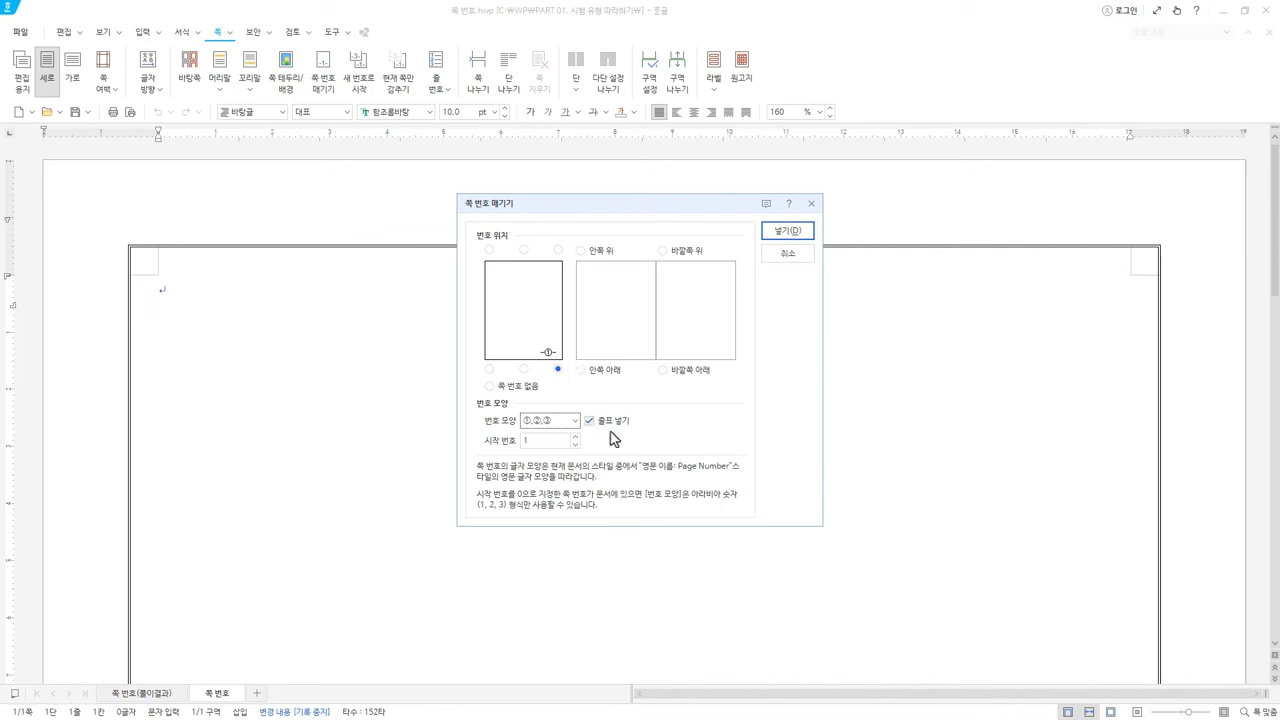
left_click(590, 421)
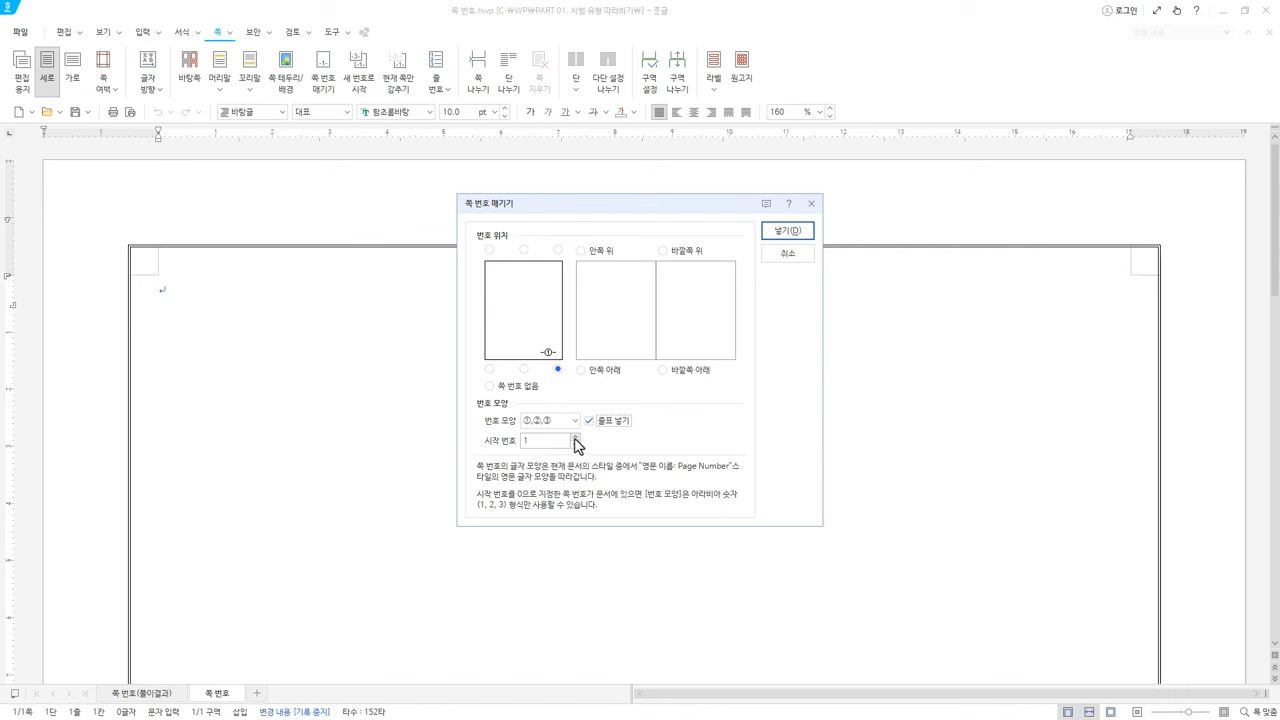
left_click(575, 438)
left_click(575, 438)
left_click(790, 236)
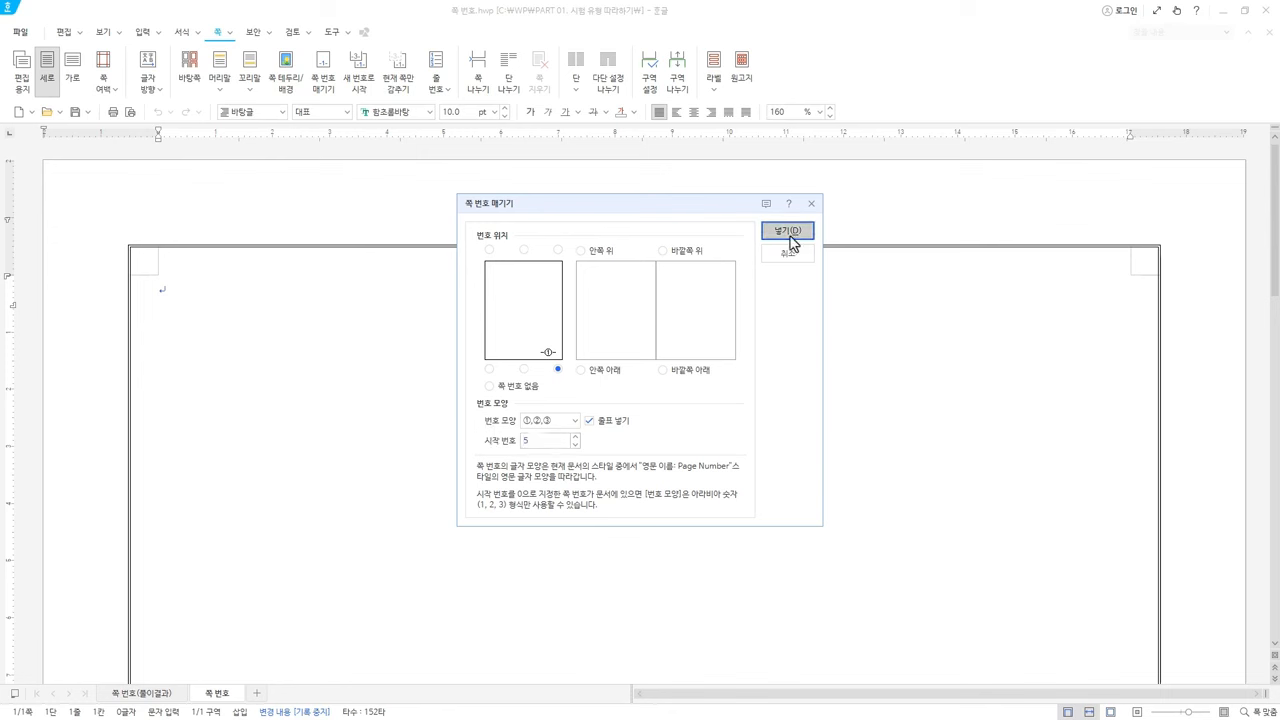
Check the '- ⑤ -' page number at the bottom right, then return to the page top
left_click_drag(1277, 237, 1180, 634)
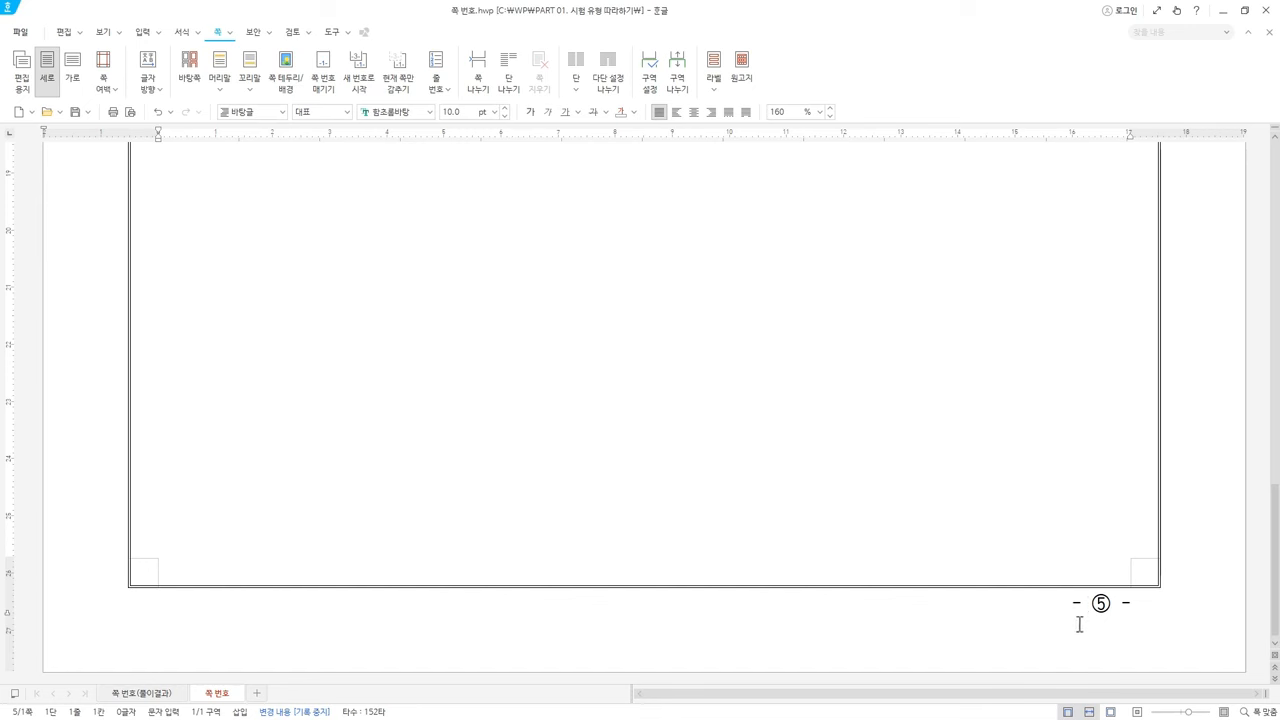
scroll(455, 492, "up", 3)
scroll(455, 492, "up", 3)
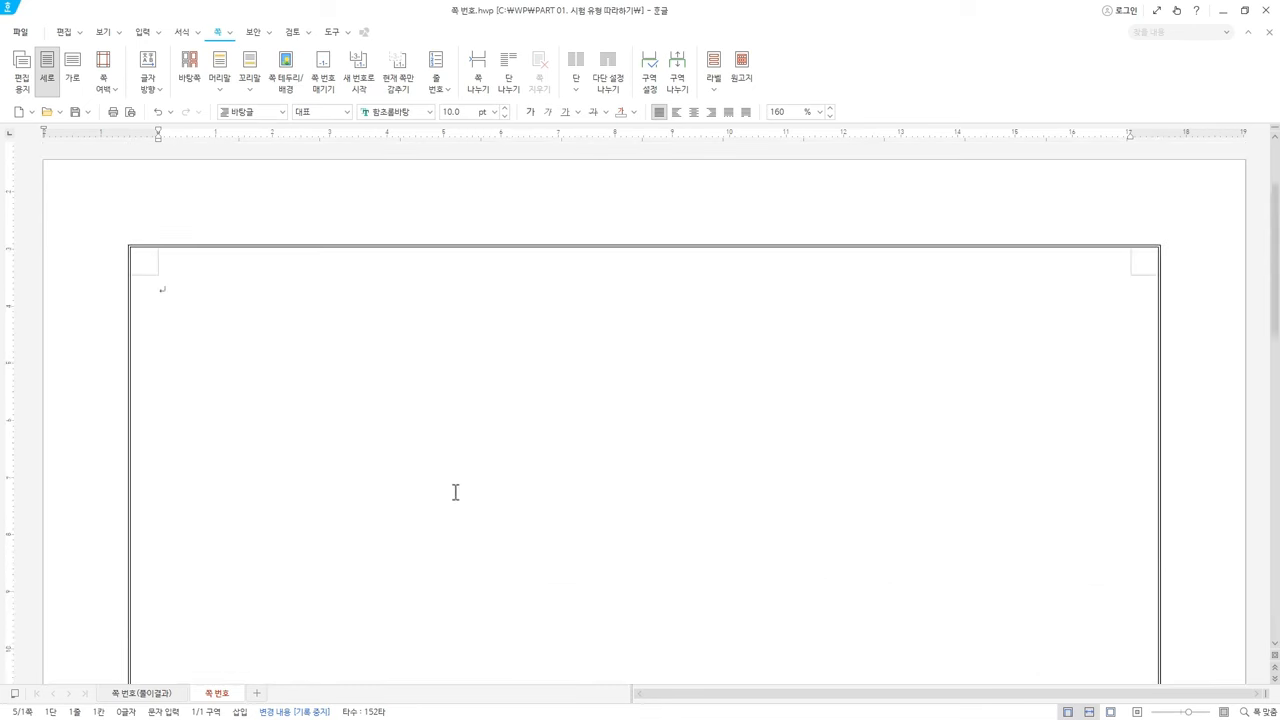
left_click(103, 34)
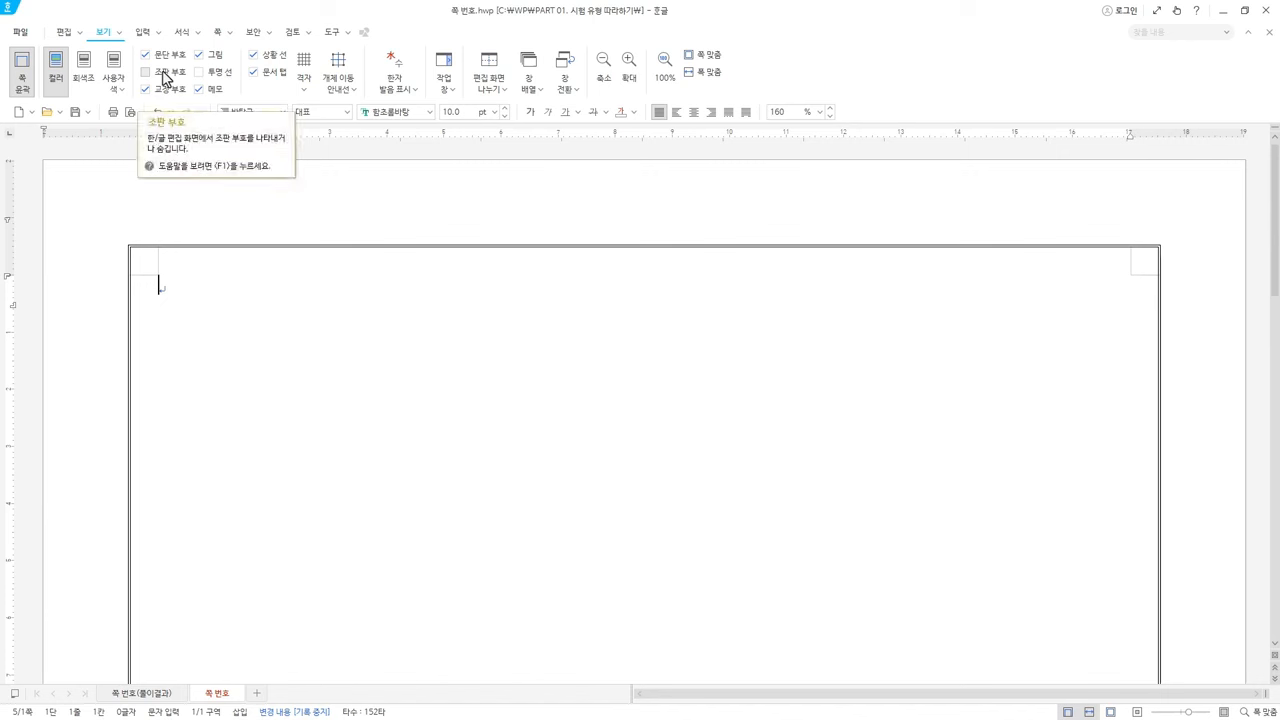
Show 조판 부호, inspect the [쪽 번호 위치] code, and open [새 쪽 번호] showing 5
left_click(165, 78)
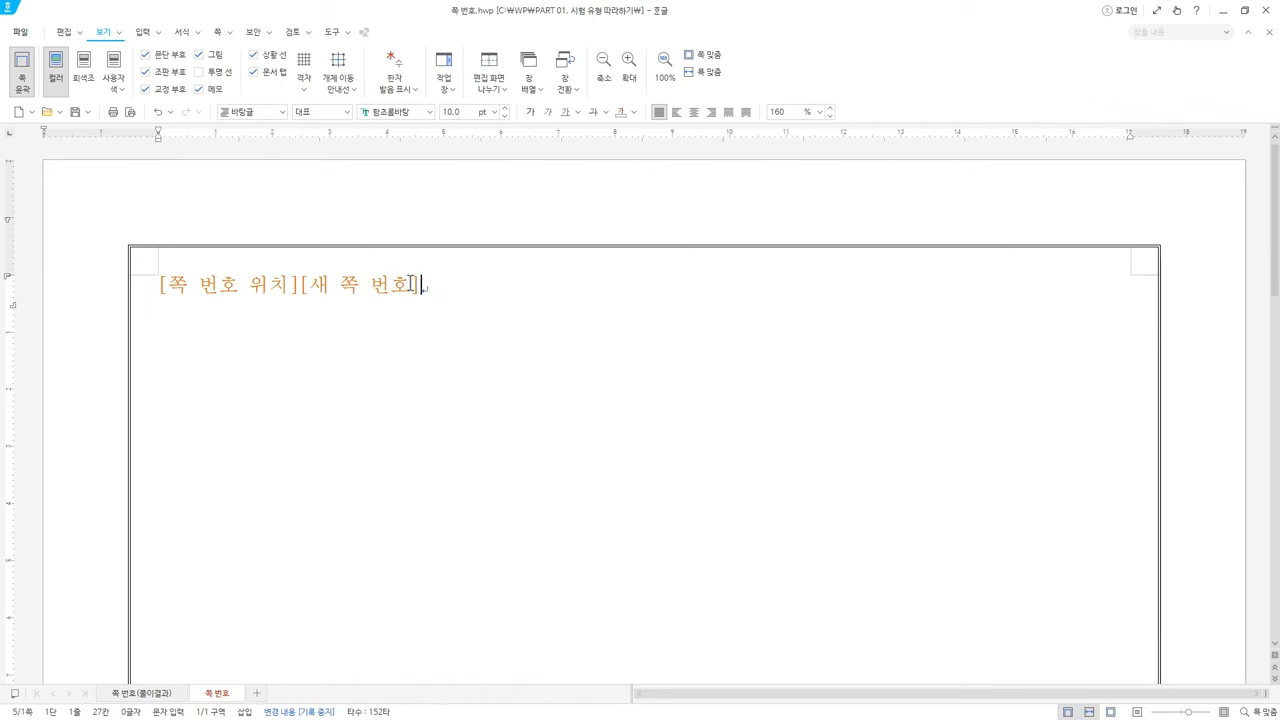
left_click(194, 285)
double_click(194, 285)
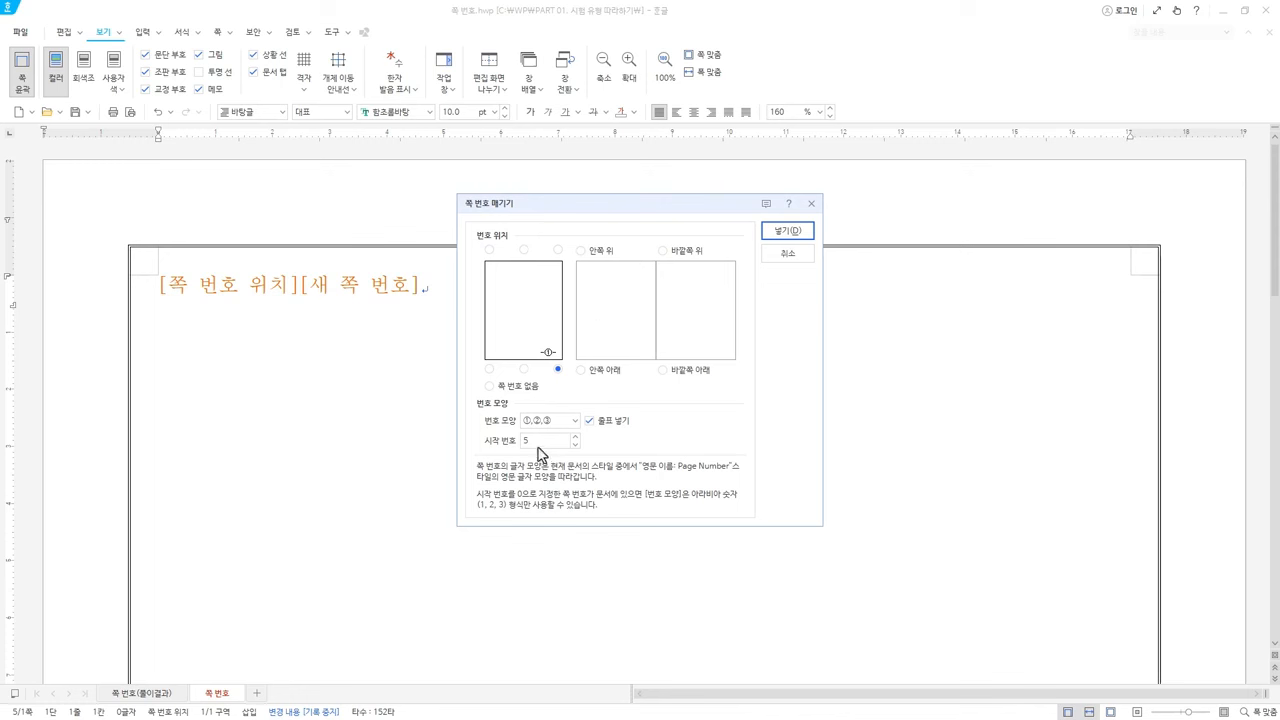
left_click(788, 253)
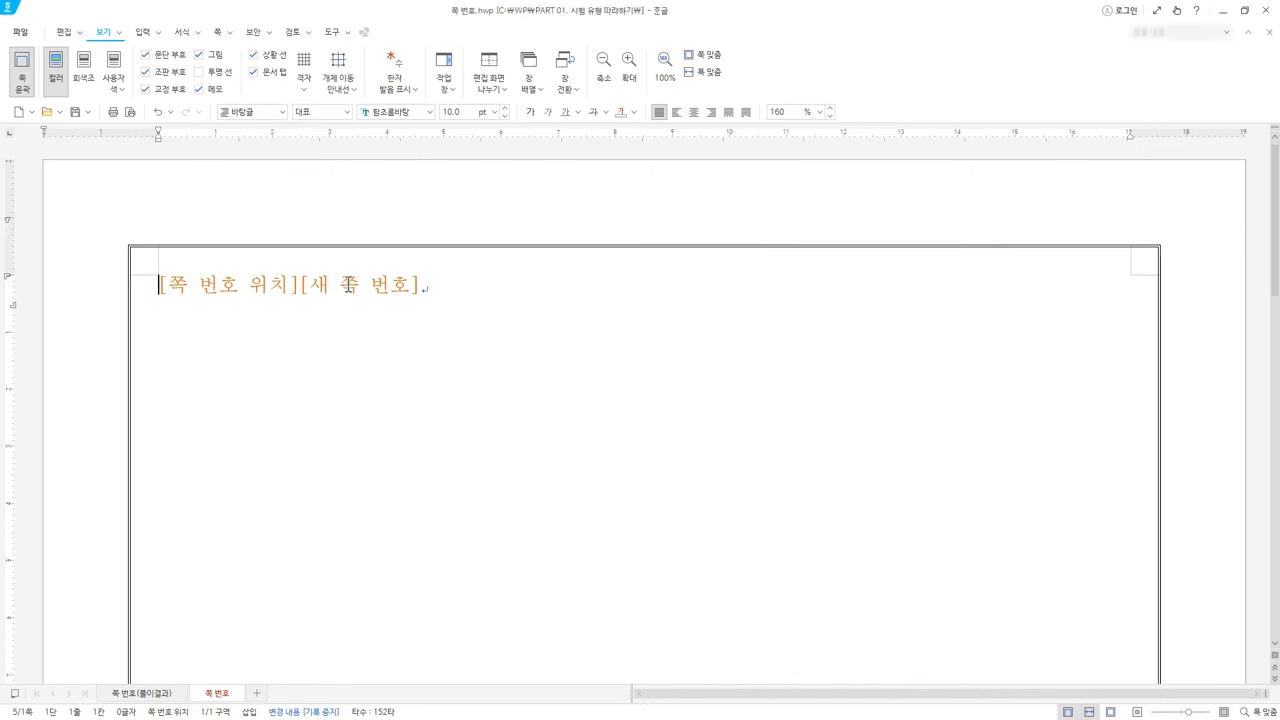
double_click(348, 285)
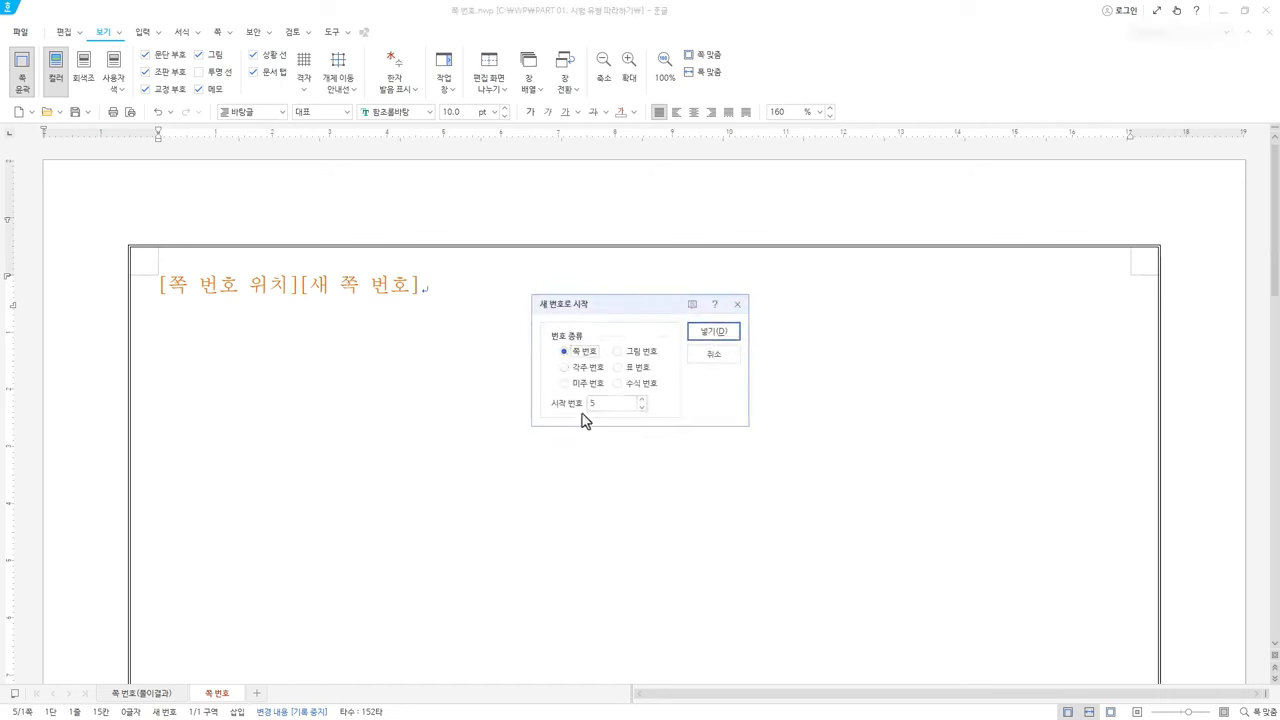
Reopen the page numbering settings and apply a starting number of 4
left_click(737, 304)
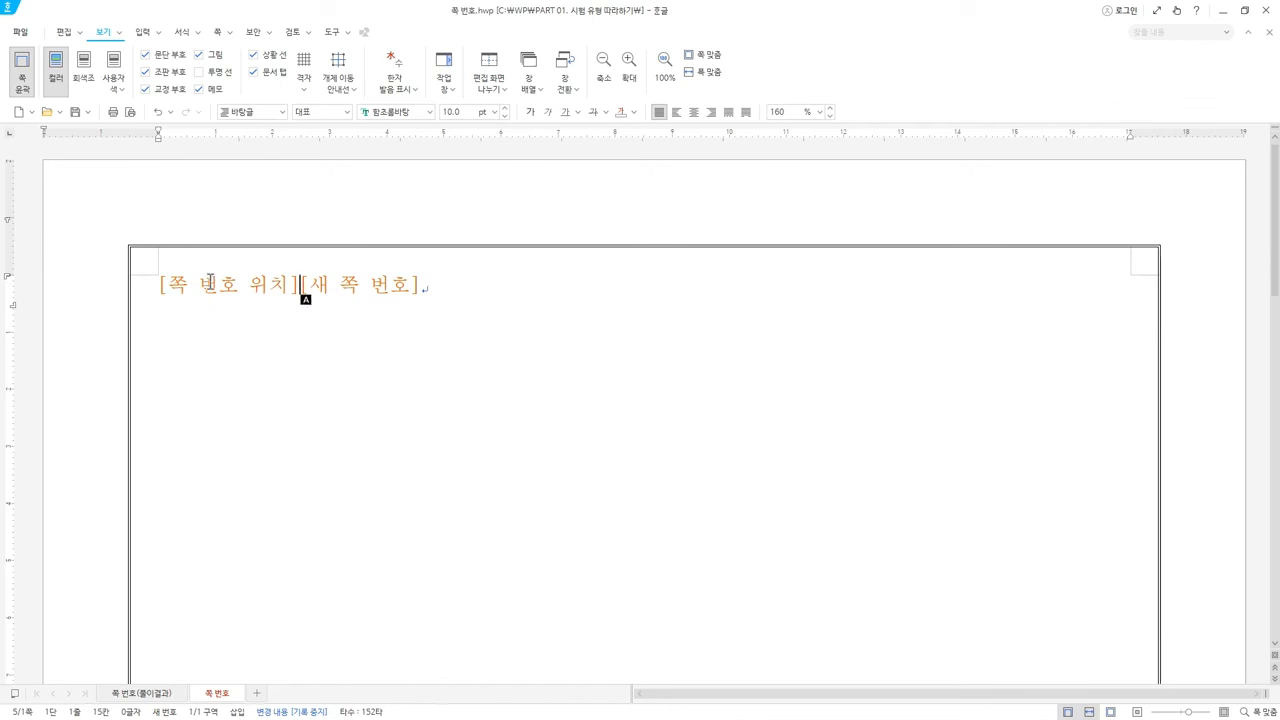
double_click(210, 282)
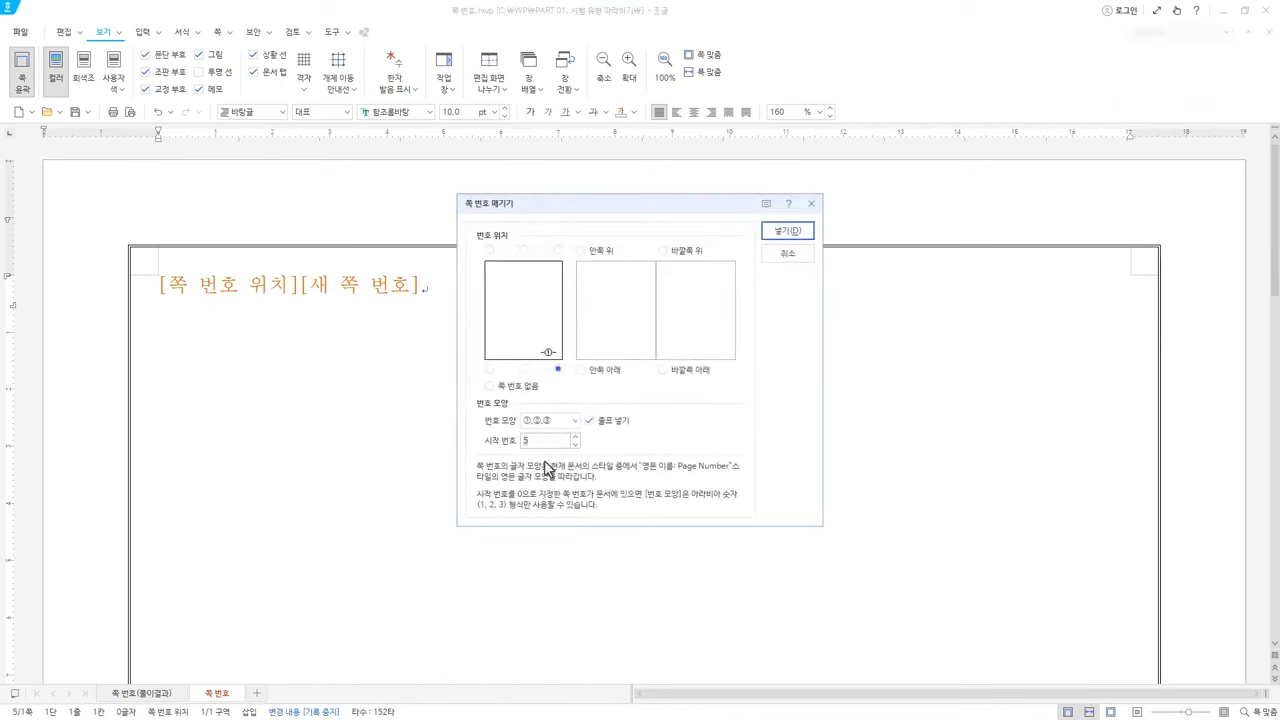
left_click(787, 231)
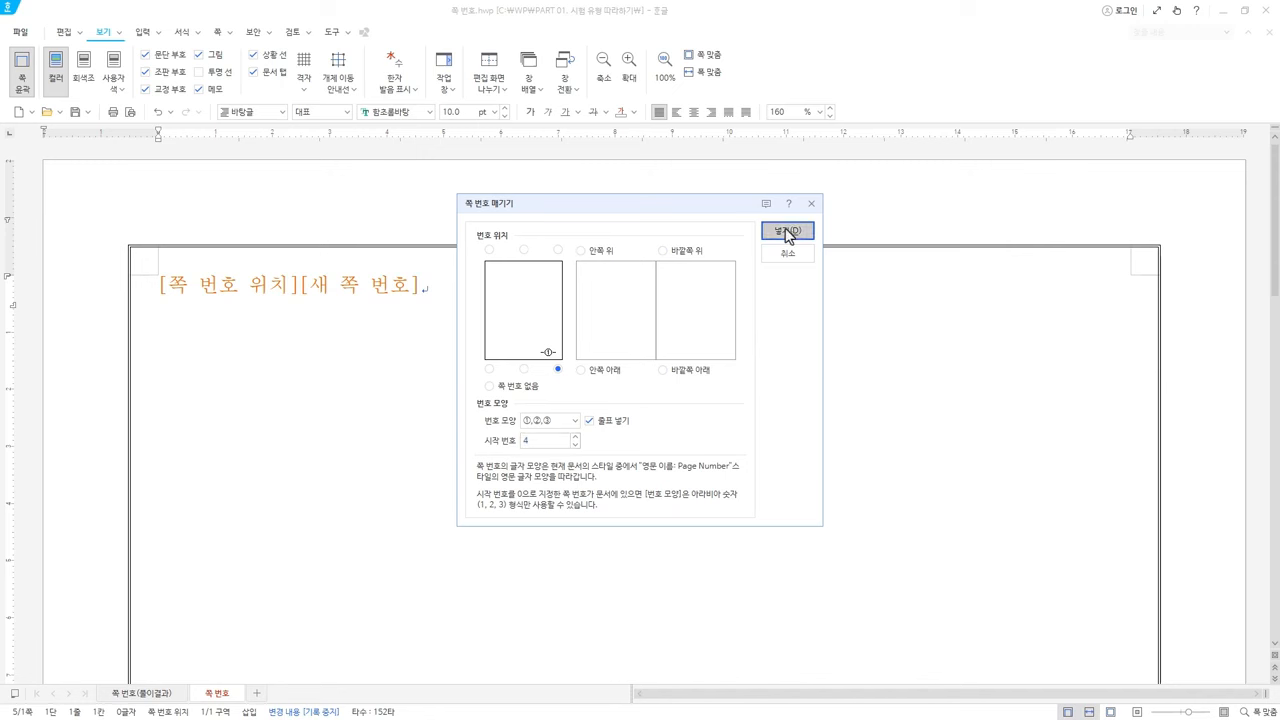
Check the new page number and numbering codes to confirm numbering now starts at 4
double_click(342, 283)
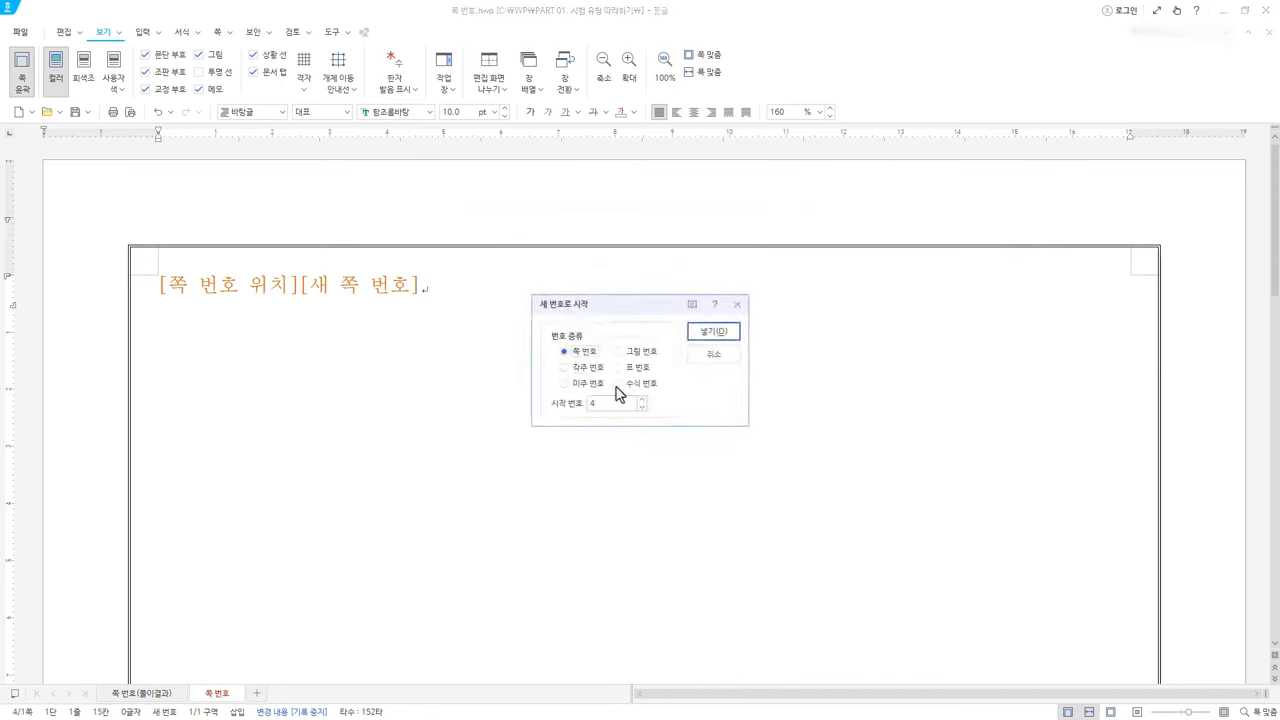
left_click(714, 358)
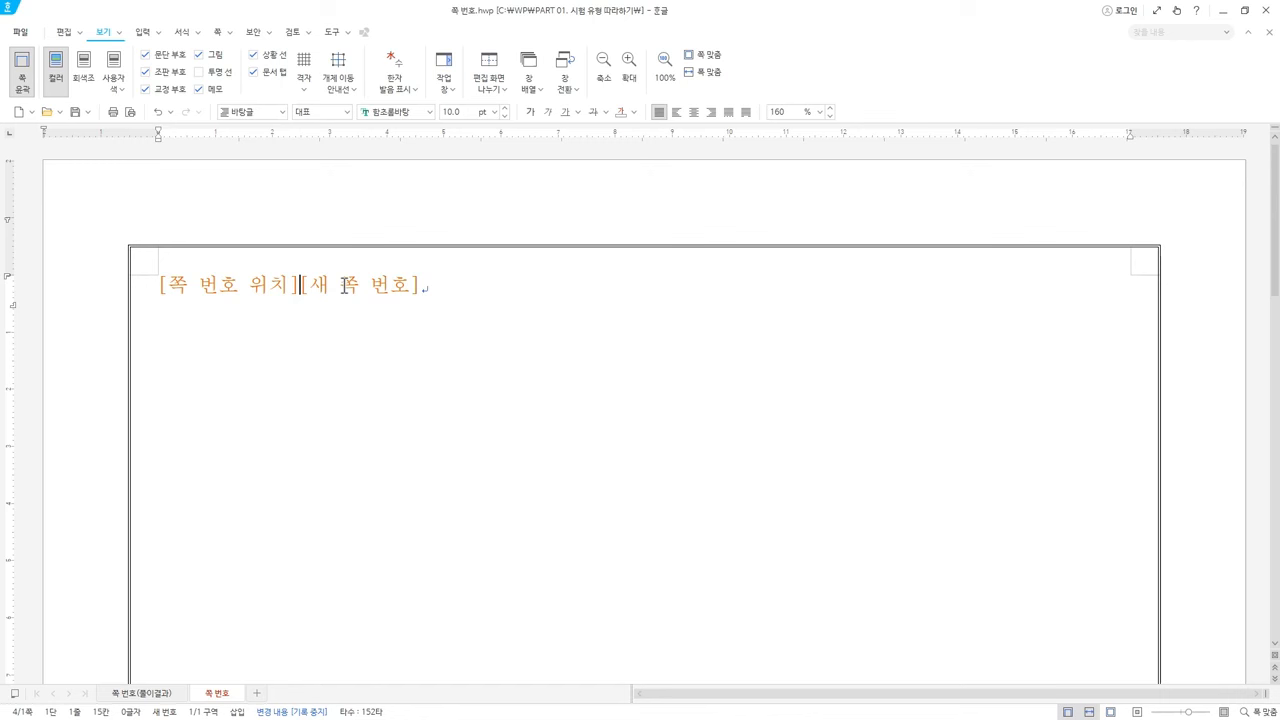
left_click(332, 286)
key("Right")
key("Right")
key("Right")
key("Right")
key("Right")
key("Right")
key("Right")
key("Right")
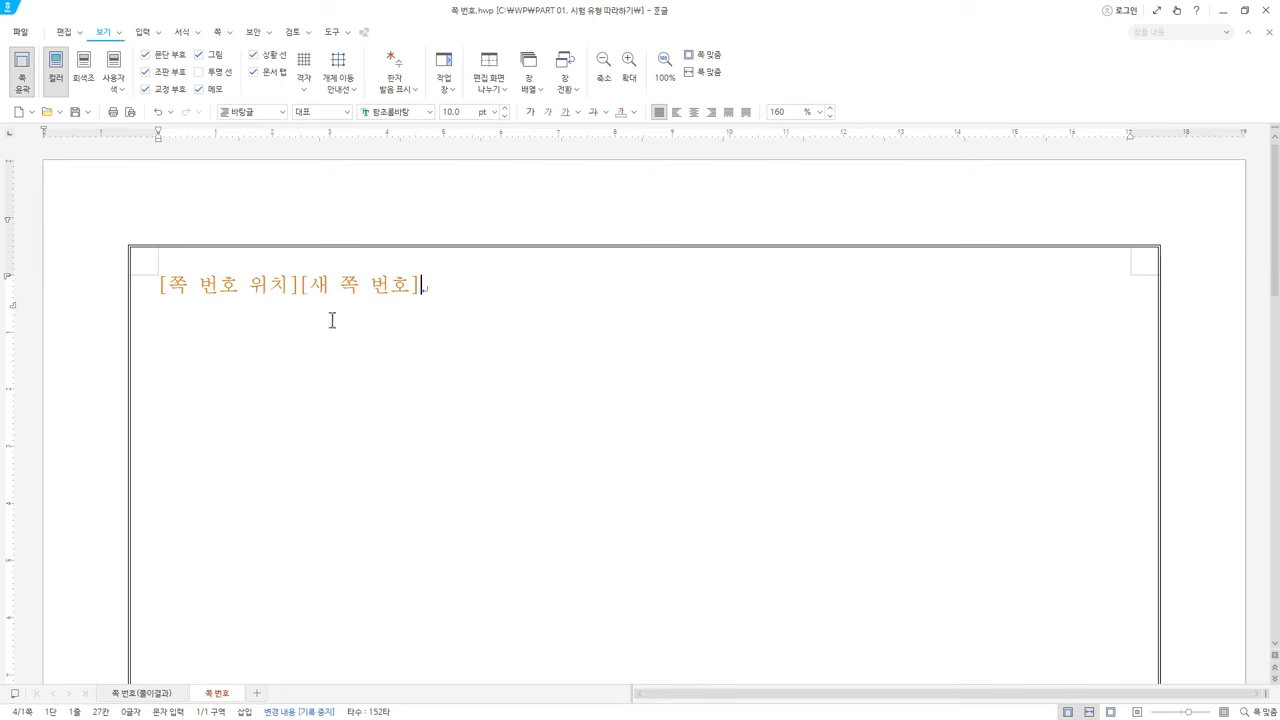
double_click(224, 278)
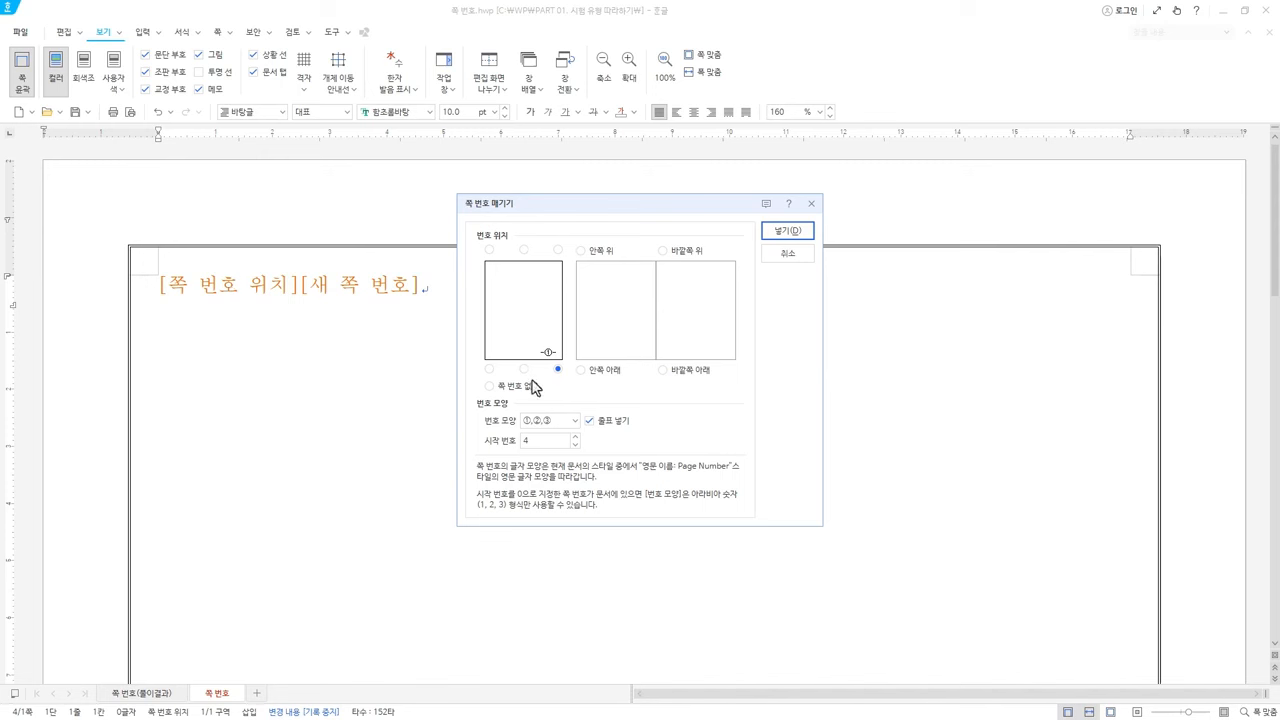
key("Escape")
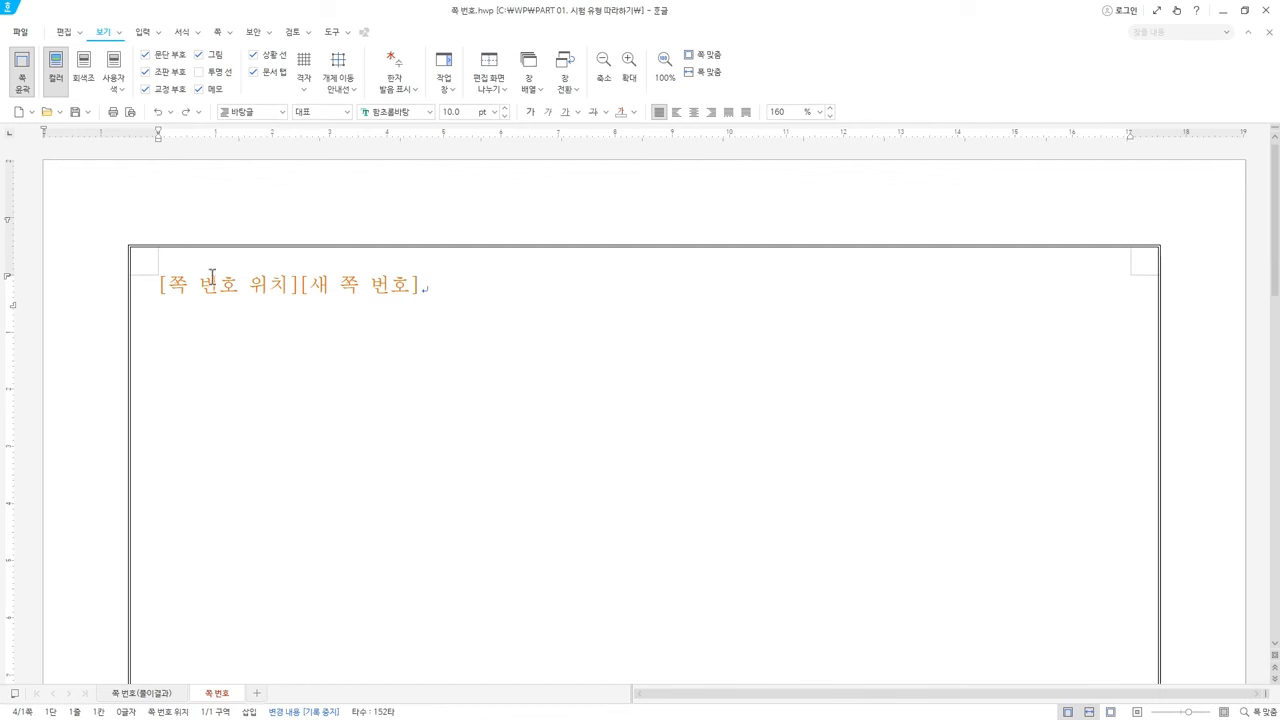
Marquee-select 머리말.hwp and 머리말(풀이결과).hwp in the Open dialog and open both
left_click(101, 33)
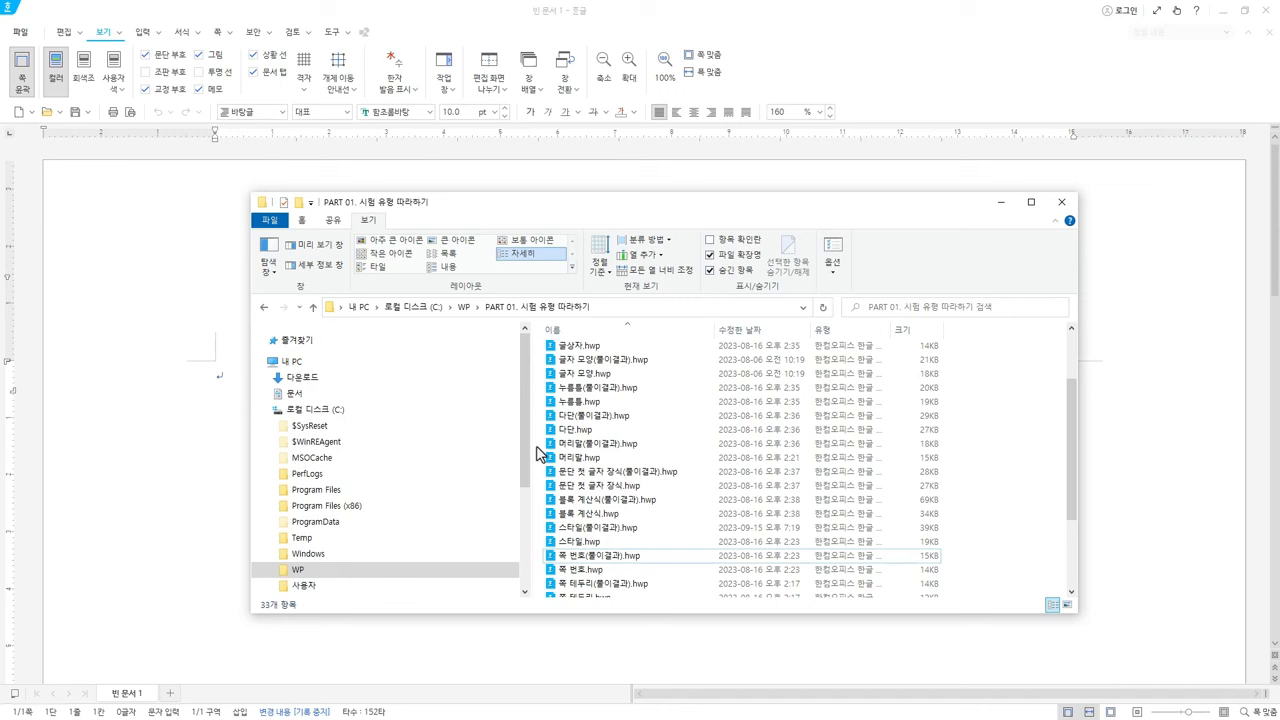
left_click_drag(538, 448, 598, 118)
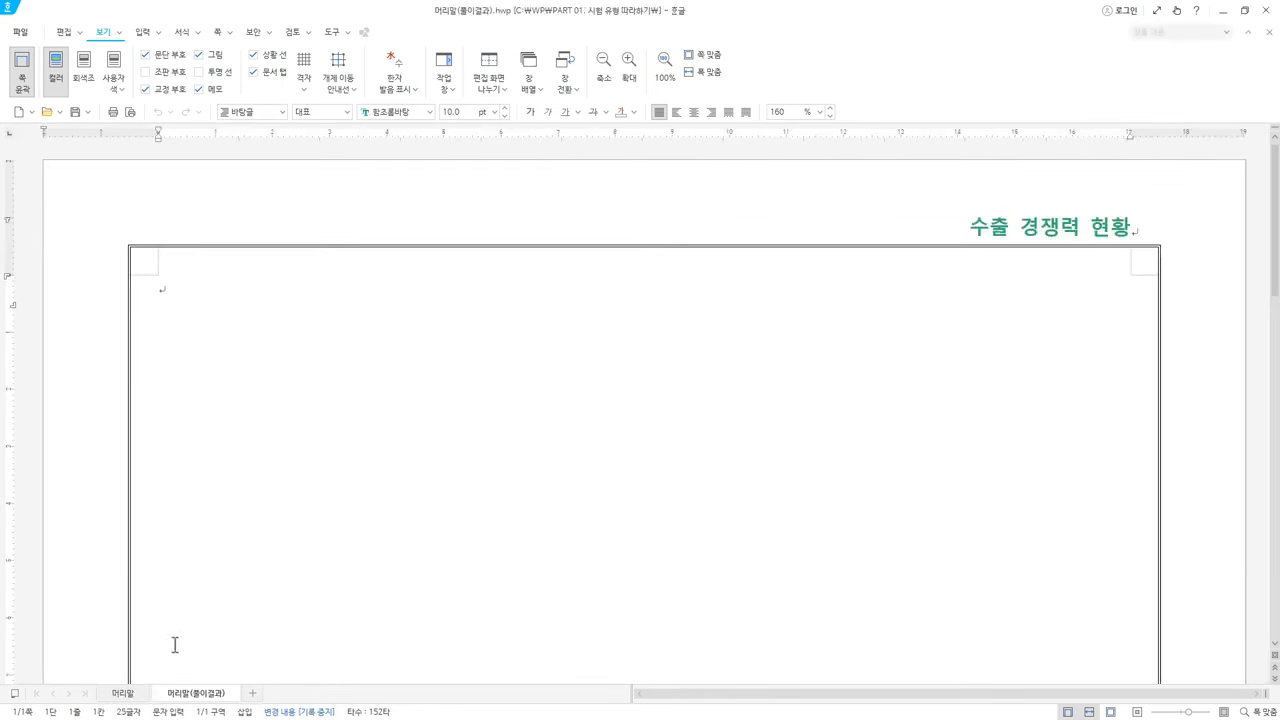
View the 수출 경쟁력 현황 header in 머리말(풀이결과), then return to the 머리말.hwp tab
left_click(124, 693)
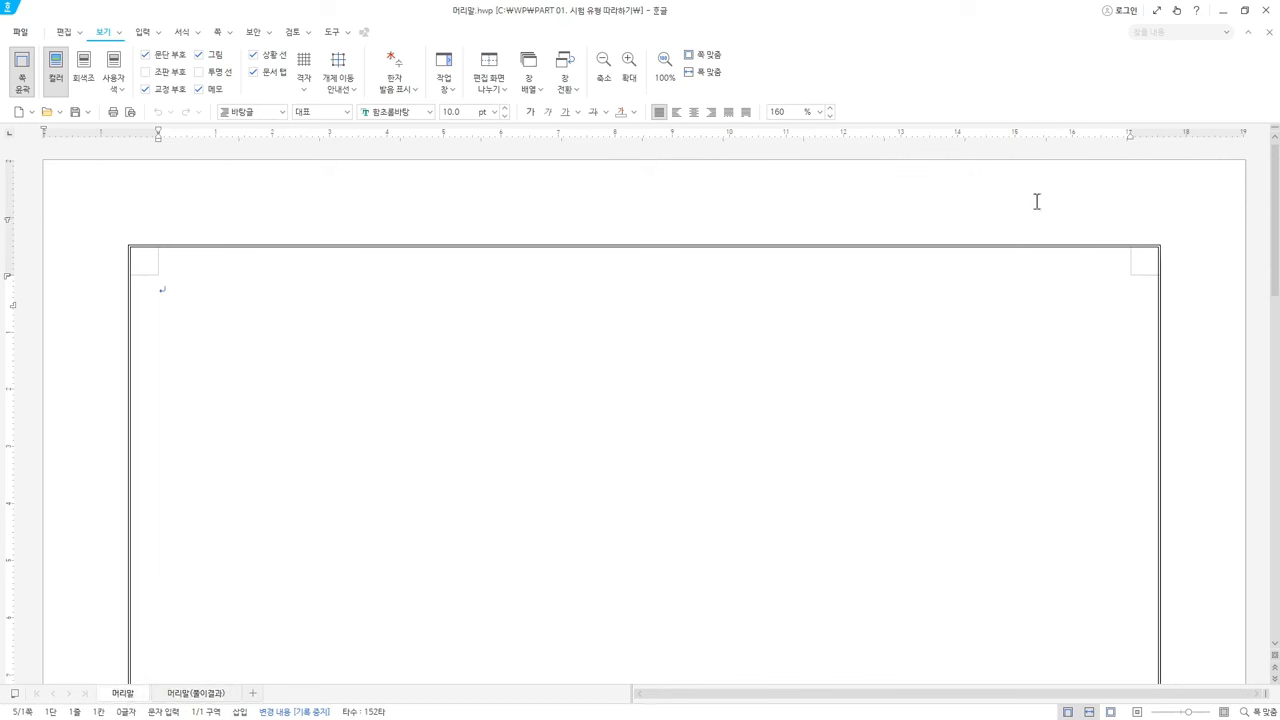
left_click(797, 276)
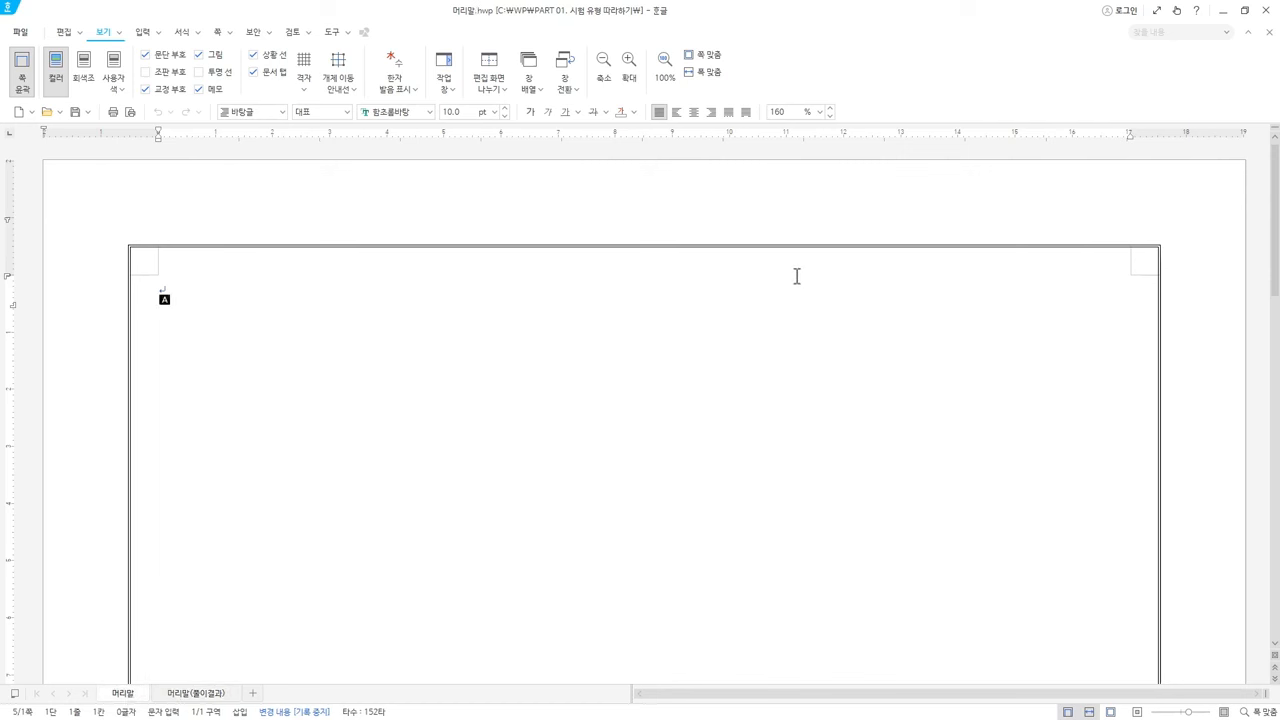
left_click(218, 693)
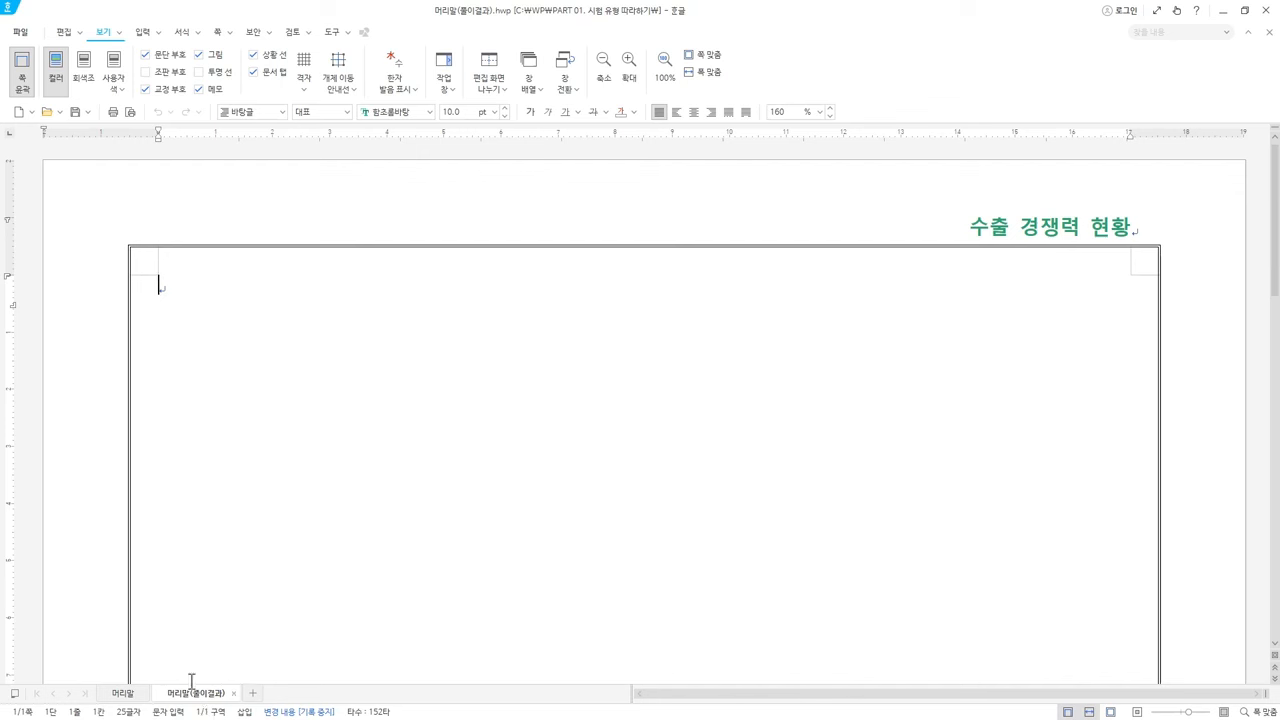
left_click(124, 695)
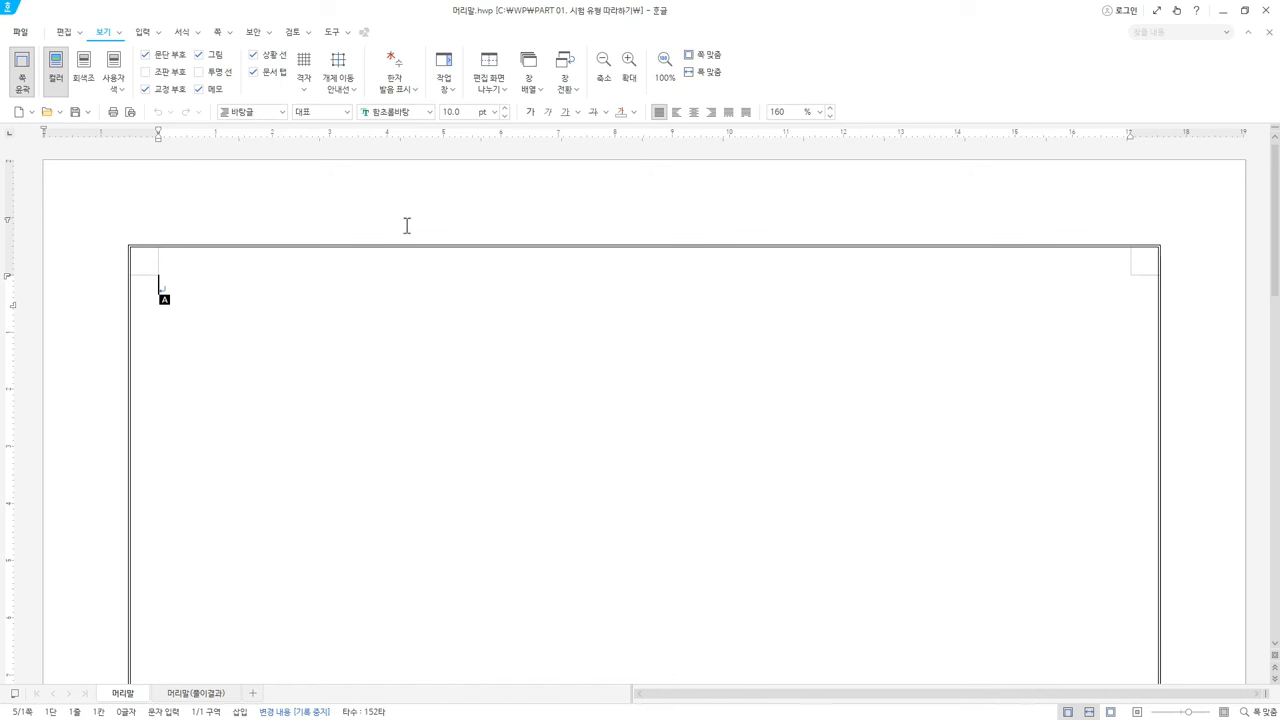
Browse the 쪽 tab header and footer setup options, cancelling both trial dialogs unchanged
left_click(218, 35)
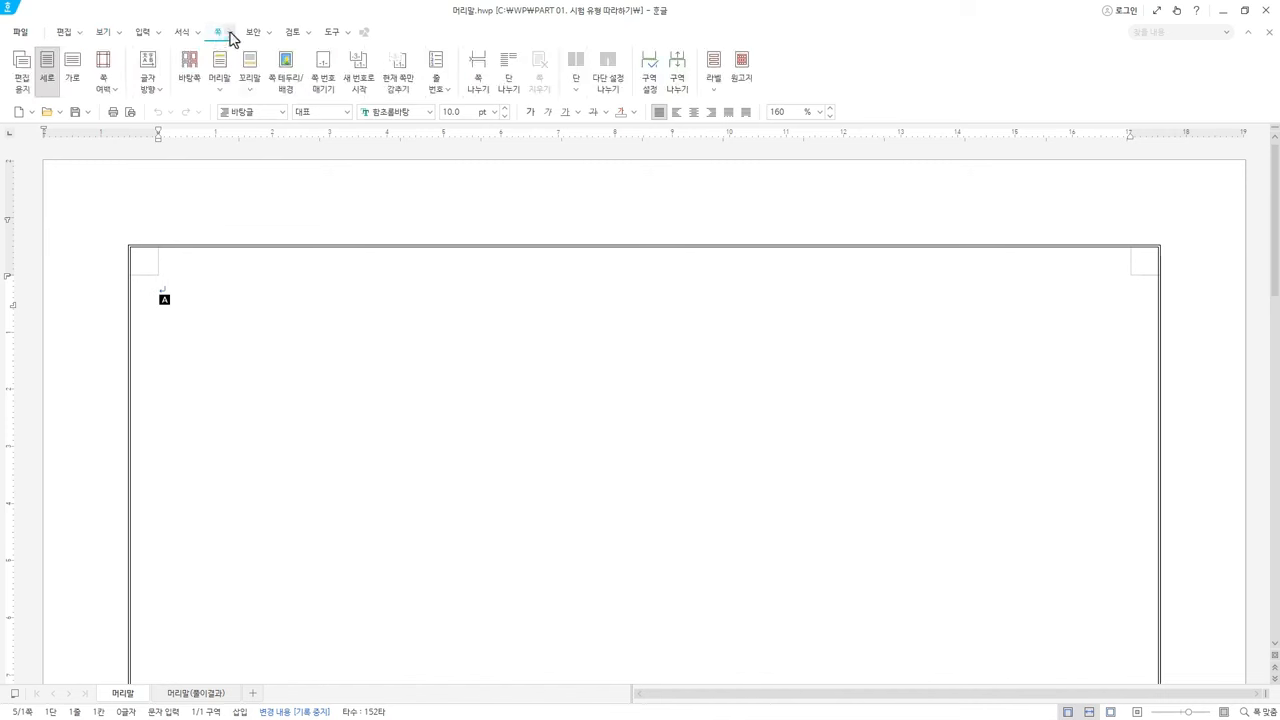
left_click(229, 33)
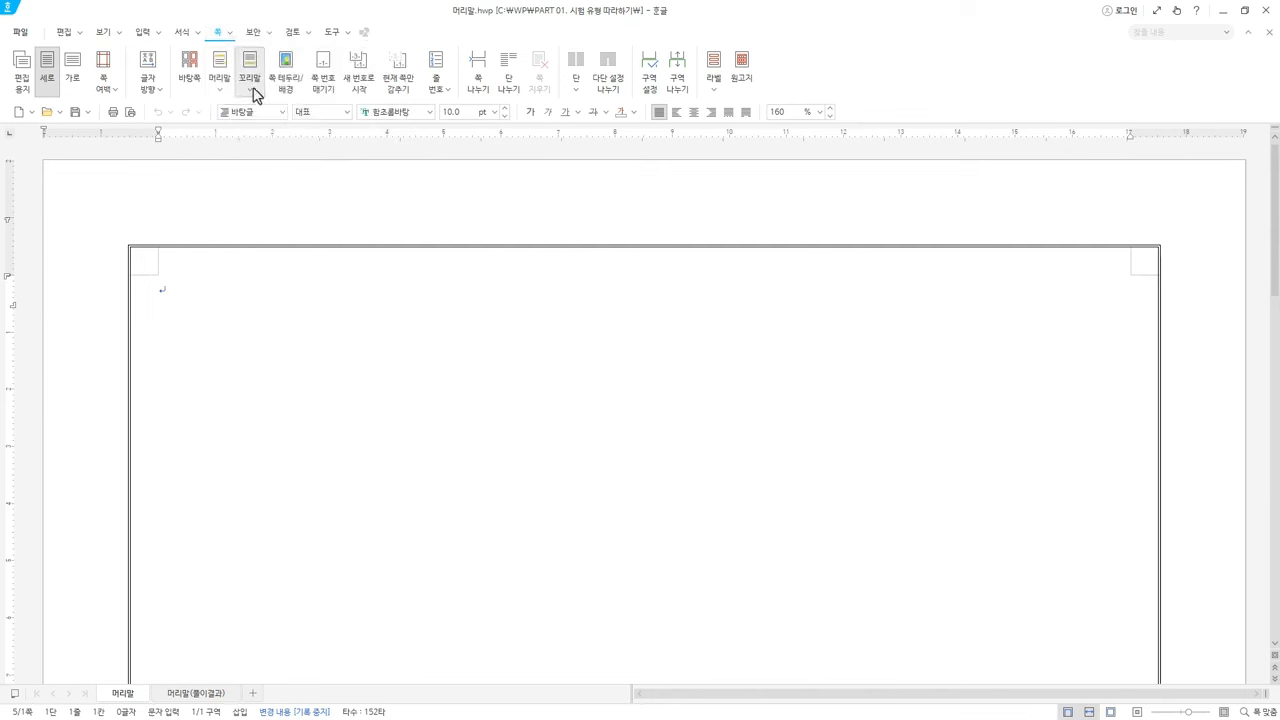
left_click(238, 90)
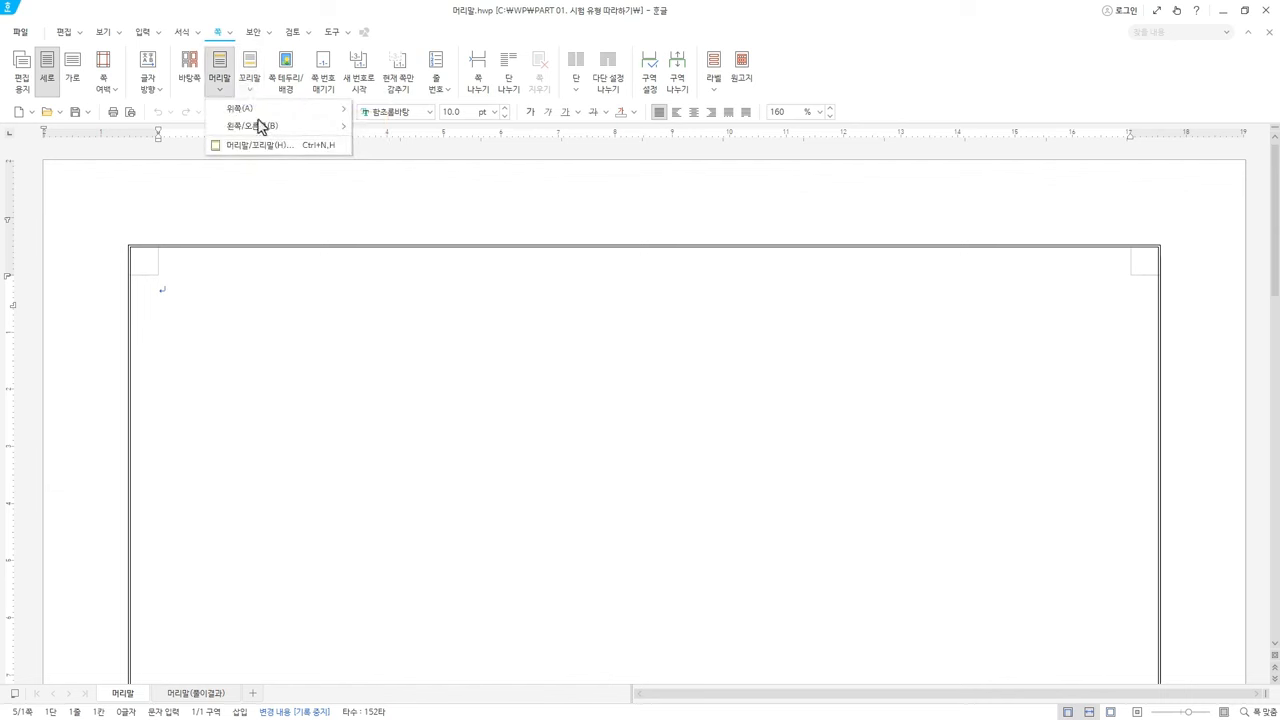
left_click(265, 148)
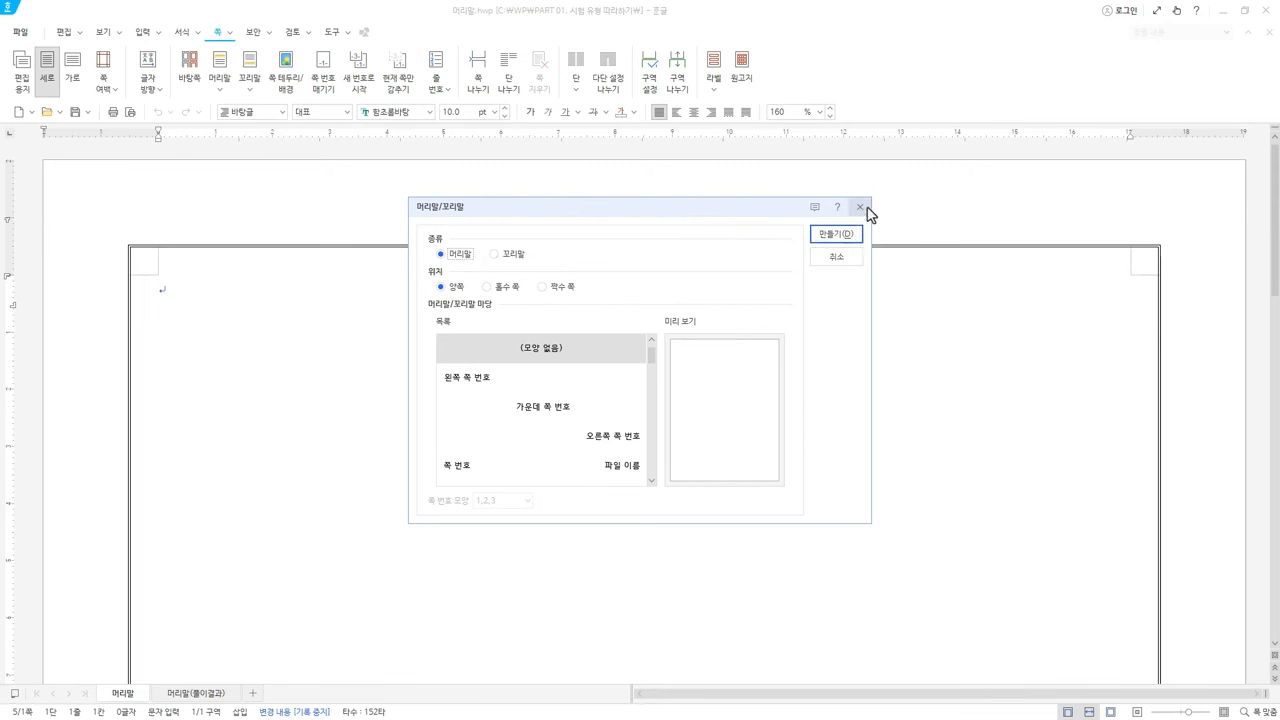
left_click(859, 207)
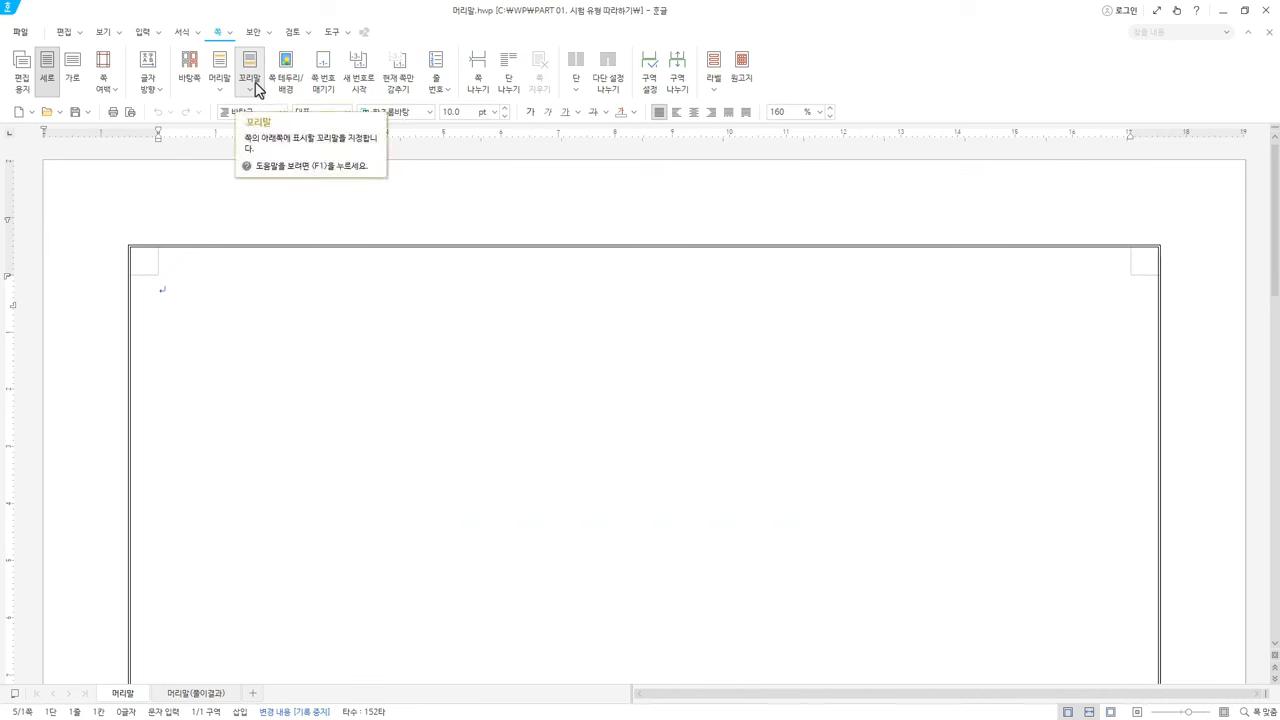
left_click(255, 92)
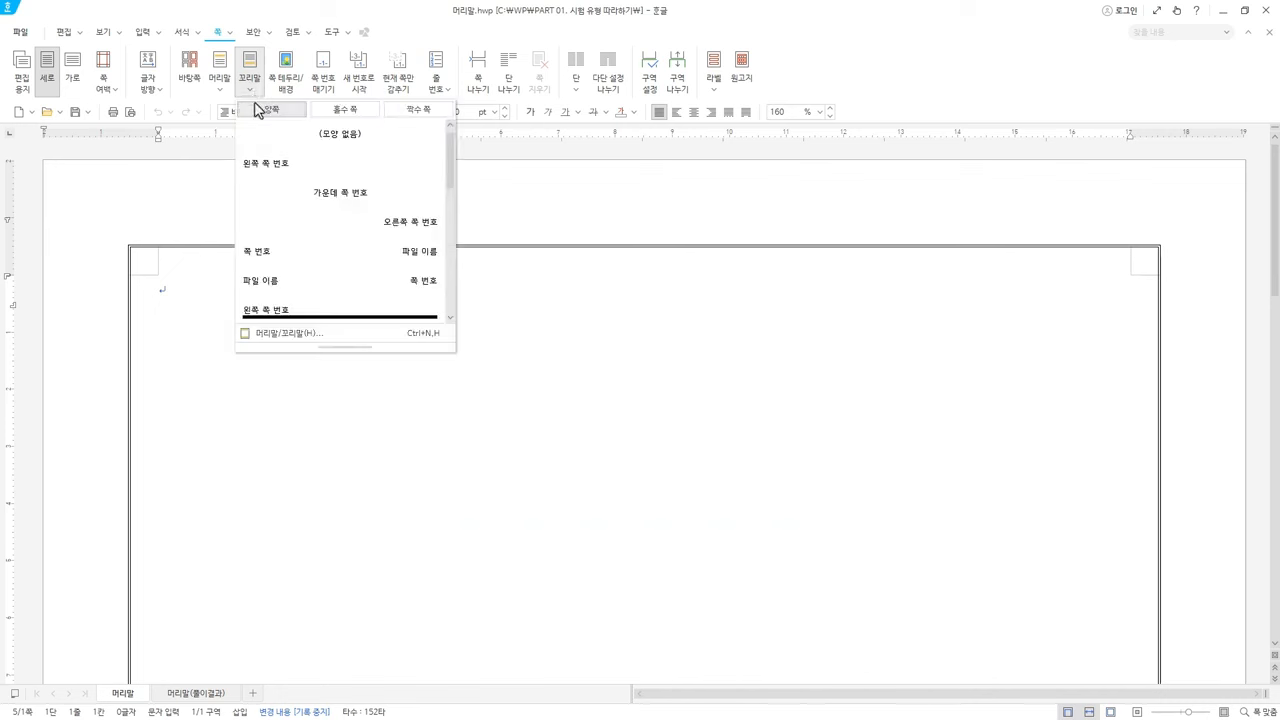
left_click(298, 335)
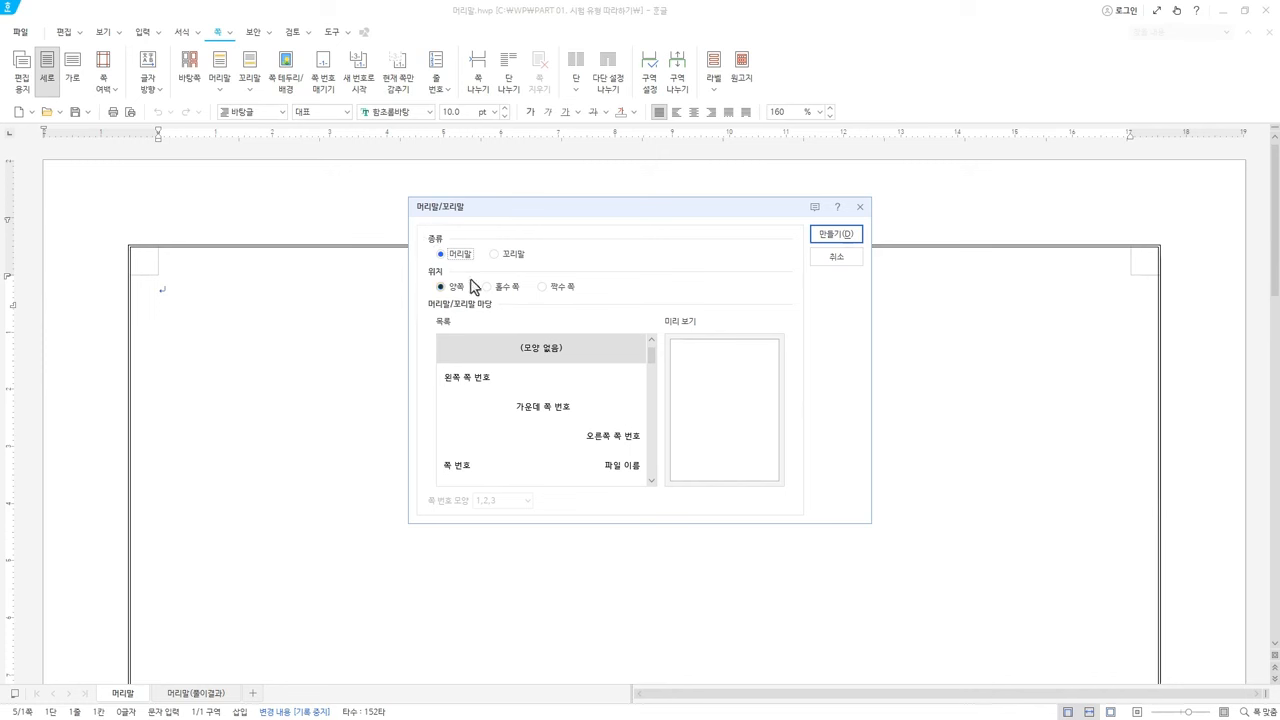
left_click(500, 256)
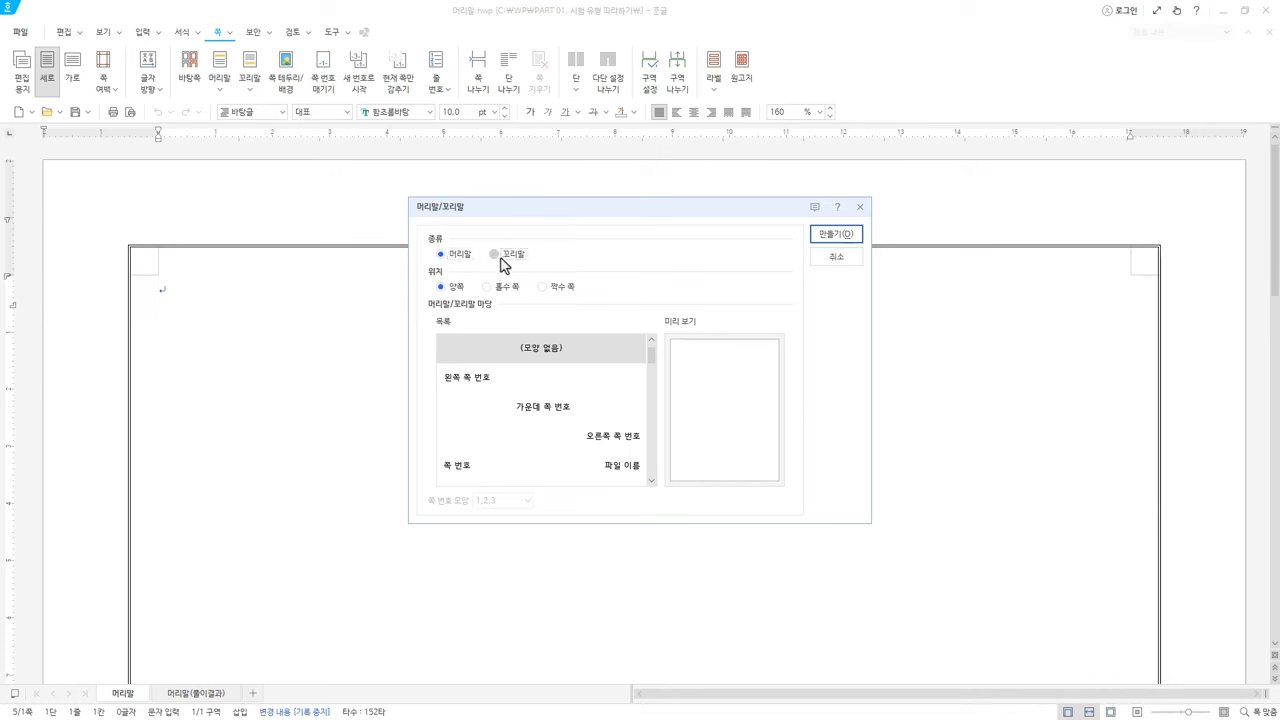
left_click(849, 262)
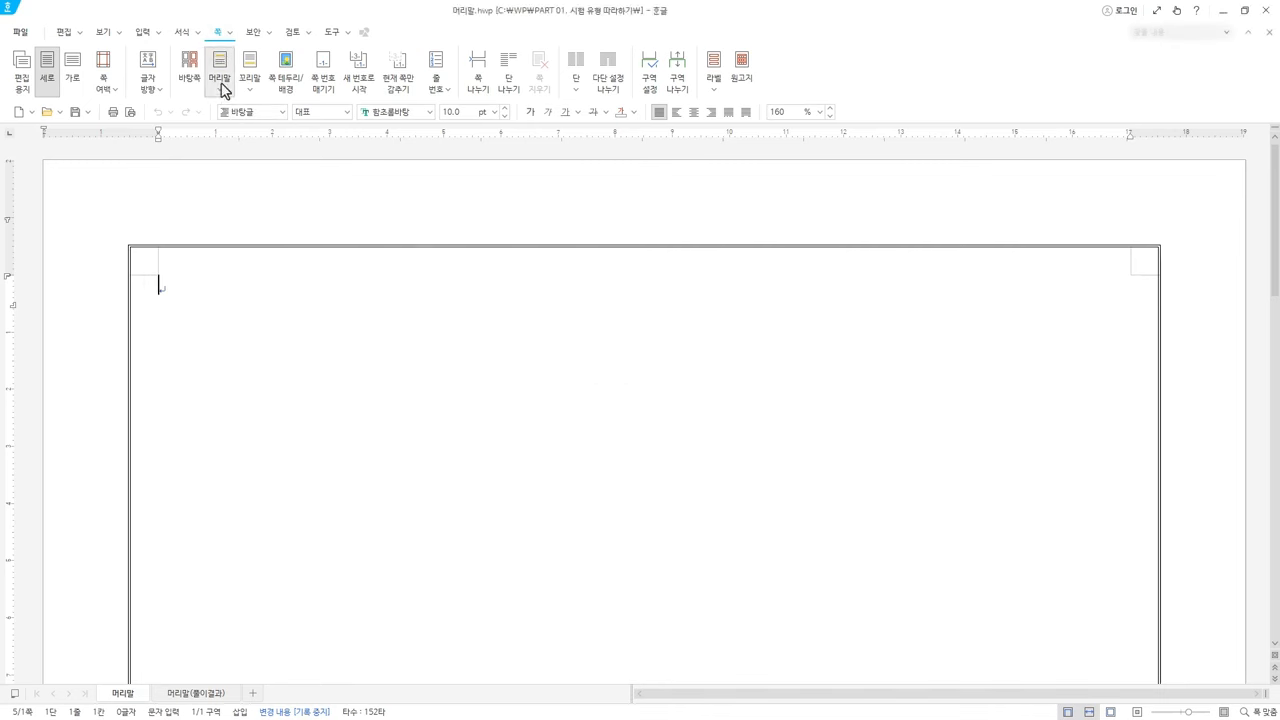
Reopen 머리말/꼬리말 setup with 머리말 type and 양쪽 position selected
left_click(222, 90)
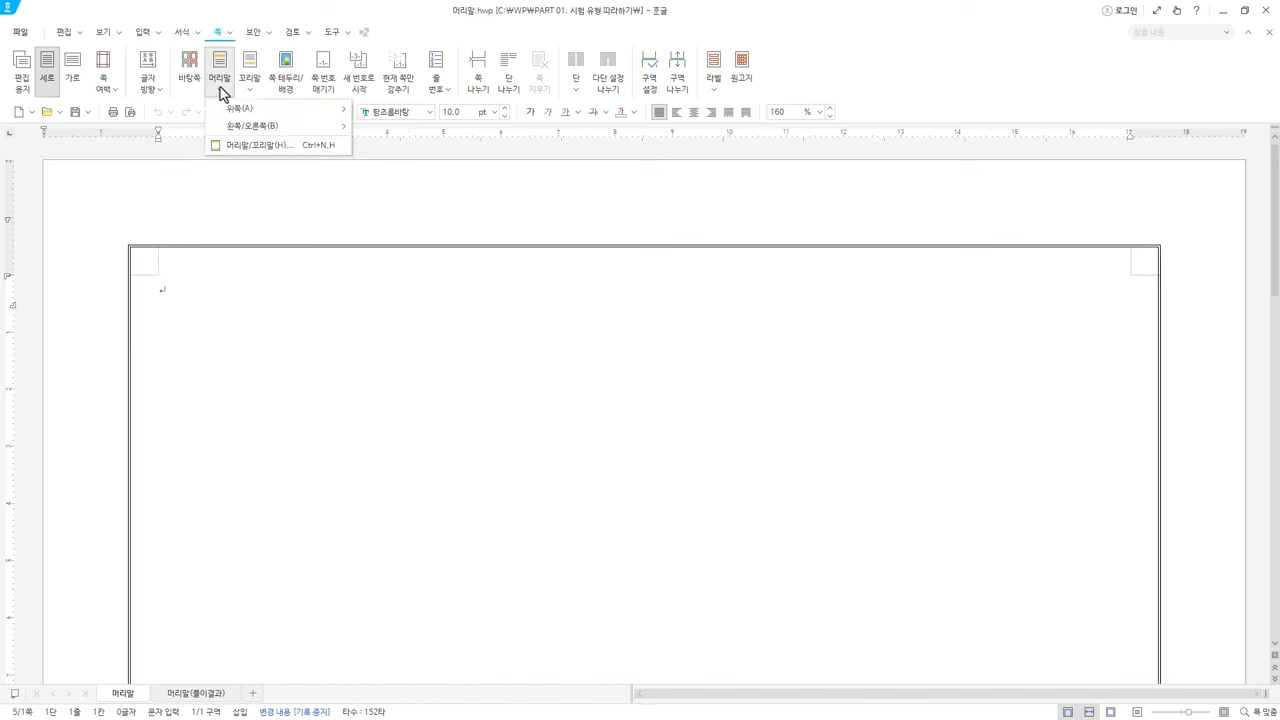
left_click(249, 82)
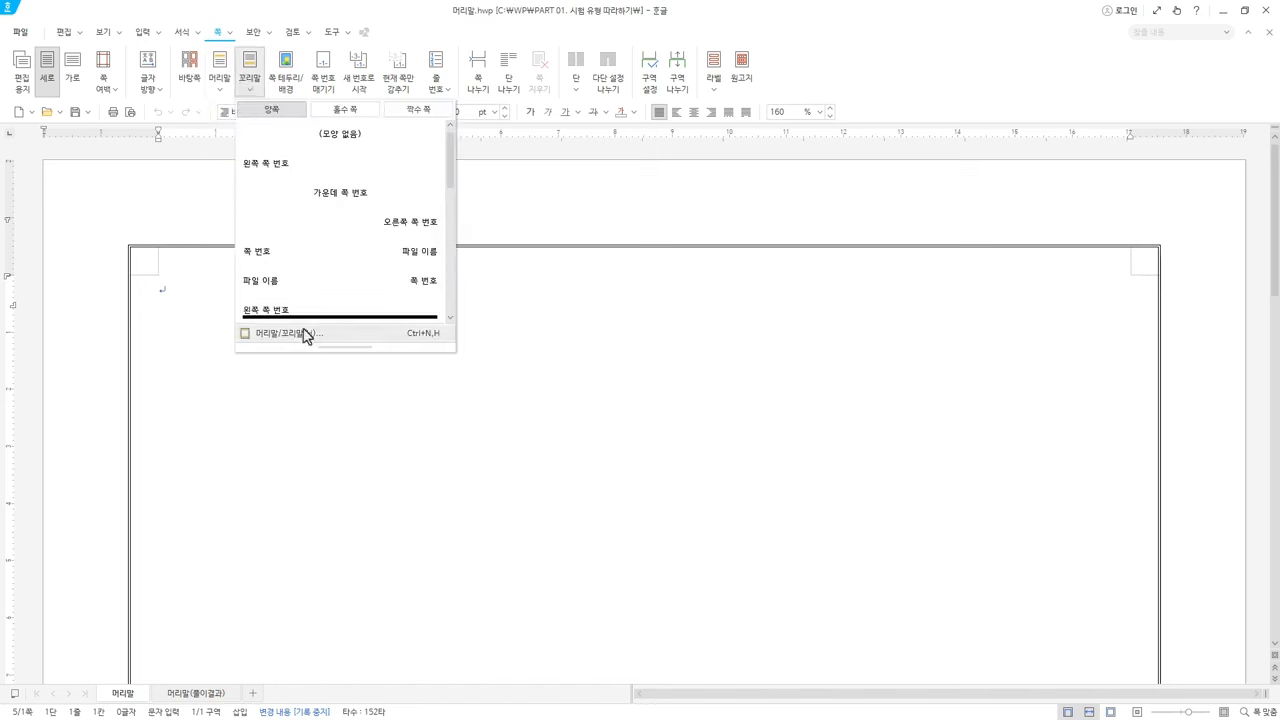
left_click(265, 13)
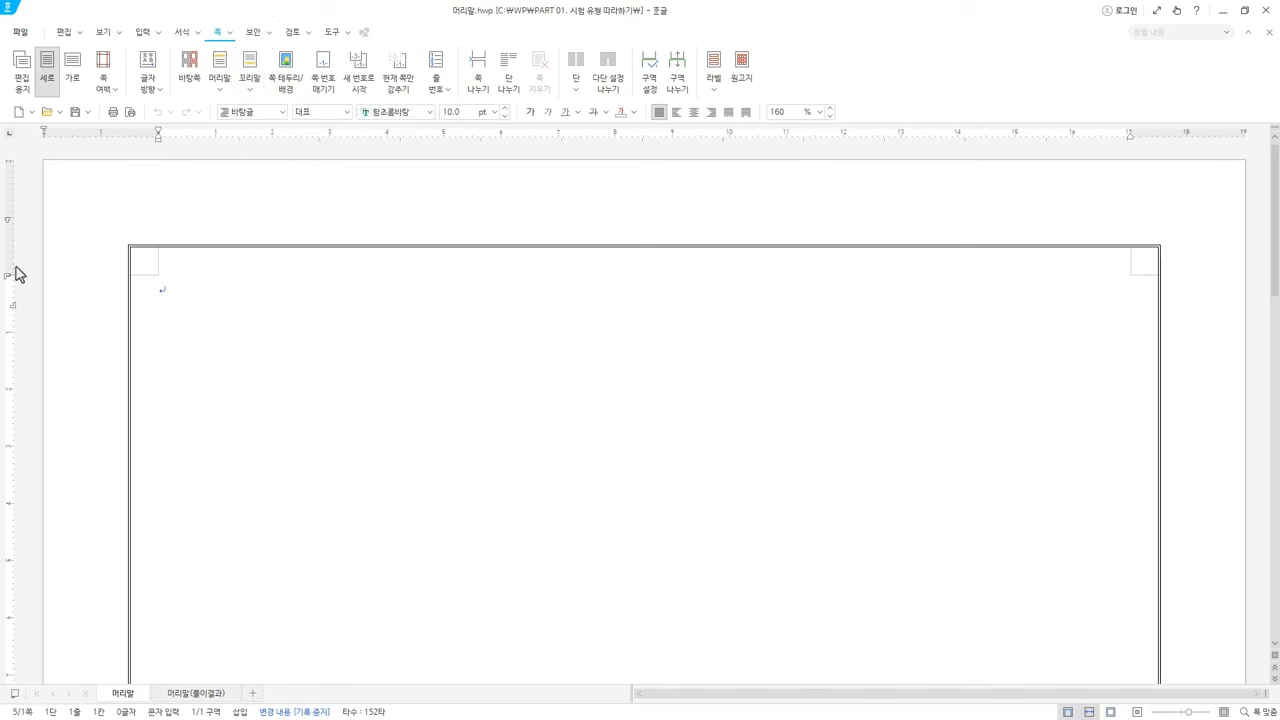
left_click(226, 86)
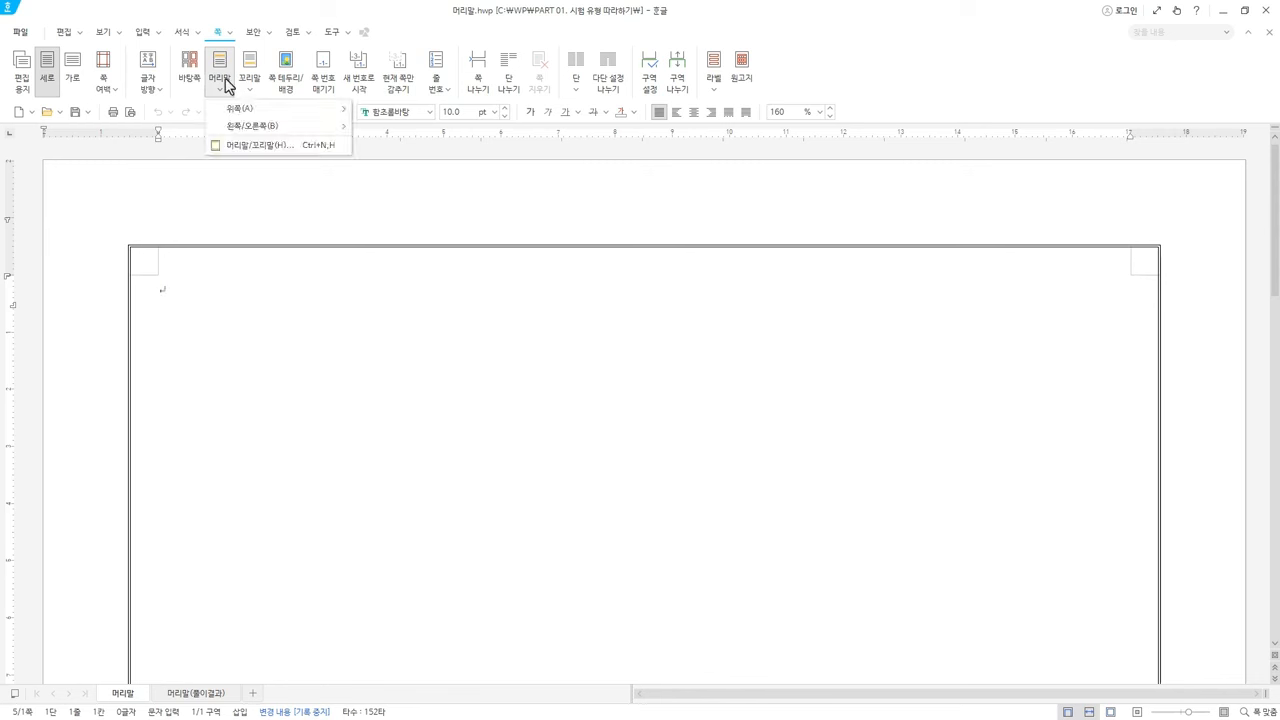
left_click(255, 146)
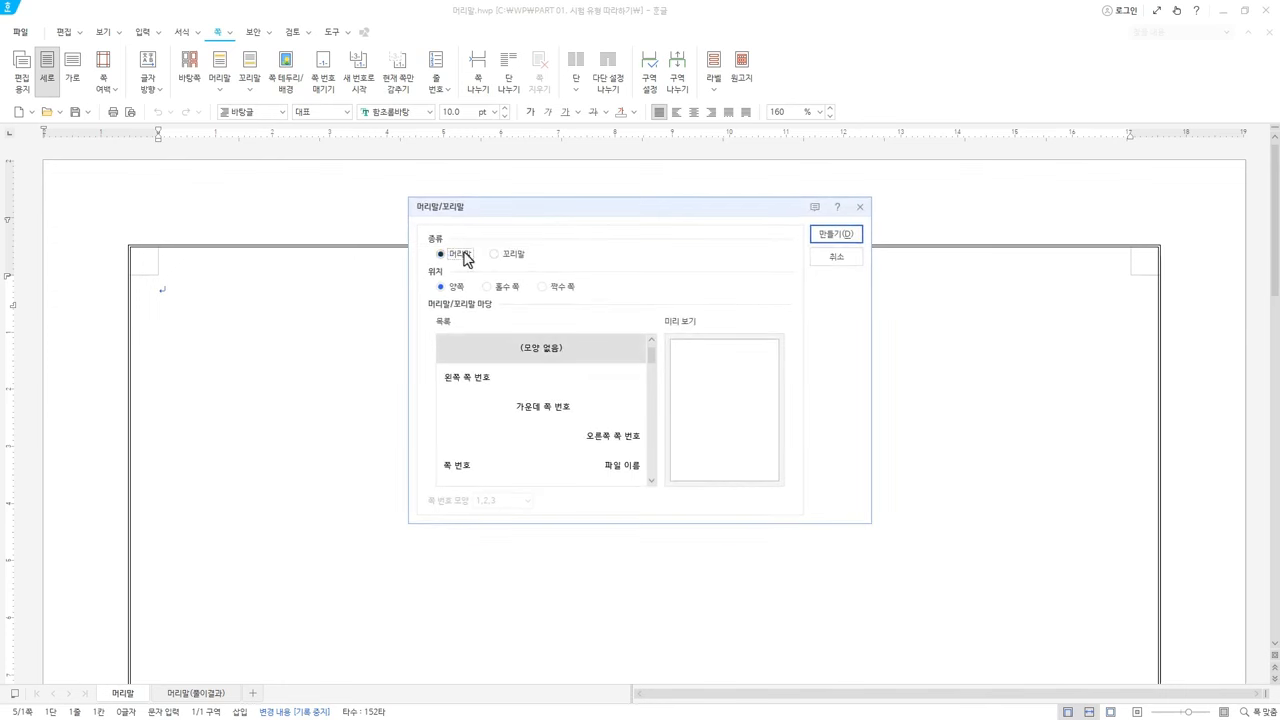
Create the both-pages header, type '수출 경쟁력 현황' on it and select that text
left_click(852, 236)
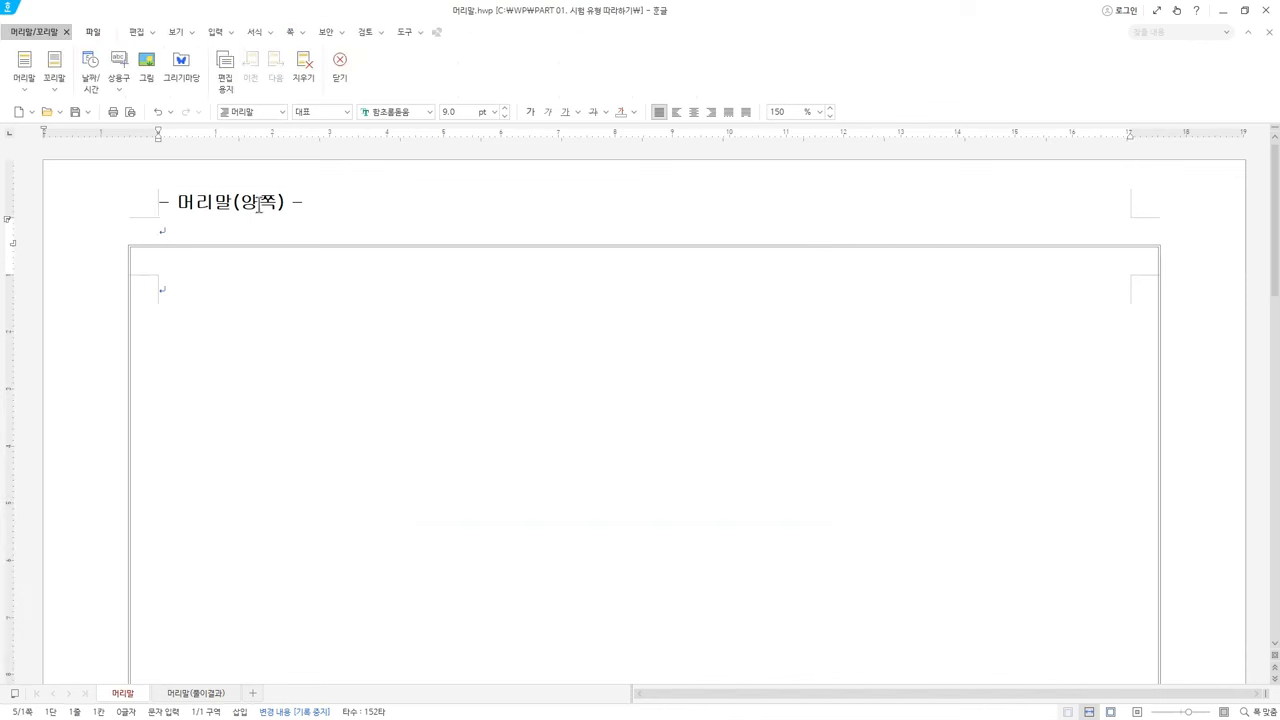
left_click(213, 228)
type("수출 경쟁력 현황")
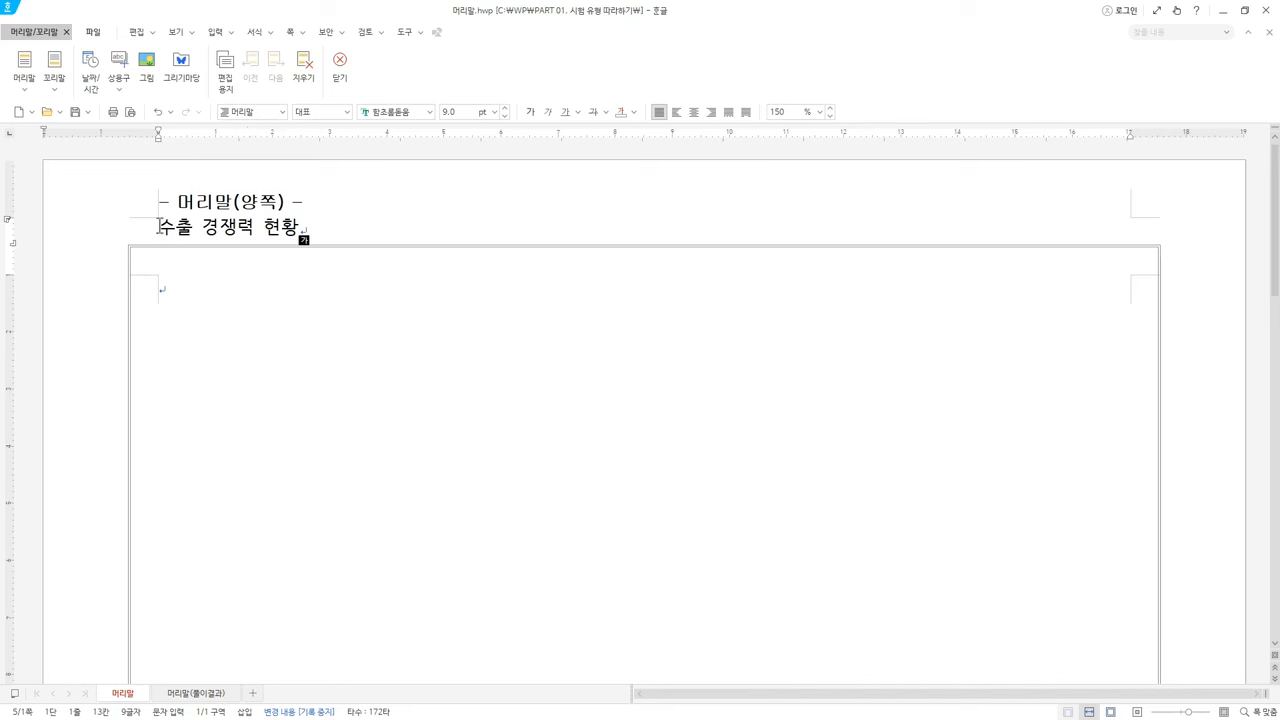
left_click_drag(158, 227, 328, 221)
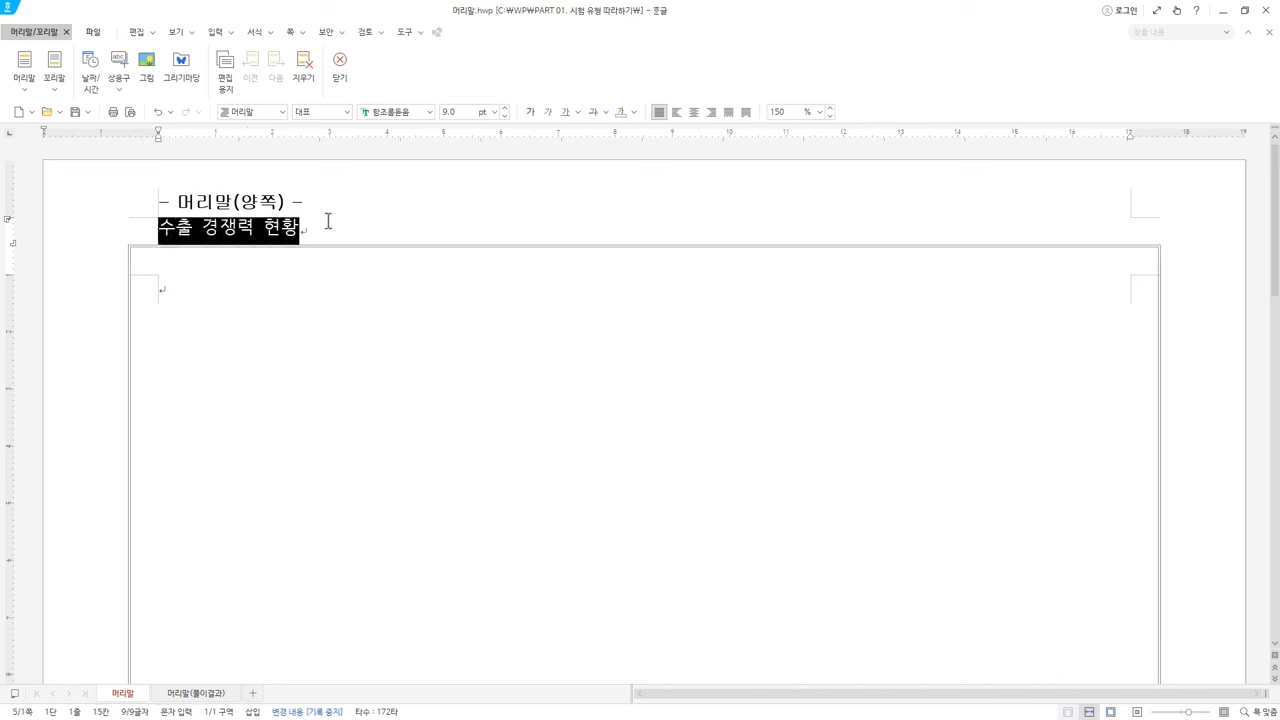
Format the header text as 맑은 고딕, 10 pt, bold
left_click(409, 112)
type("맑")
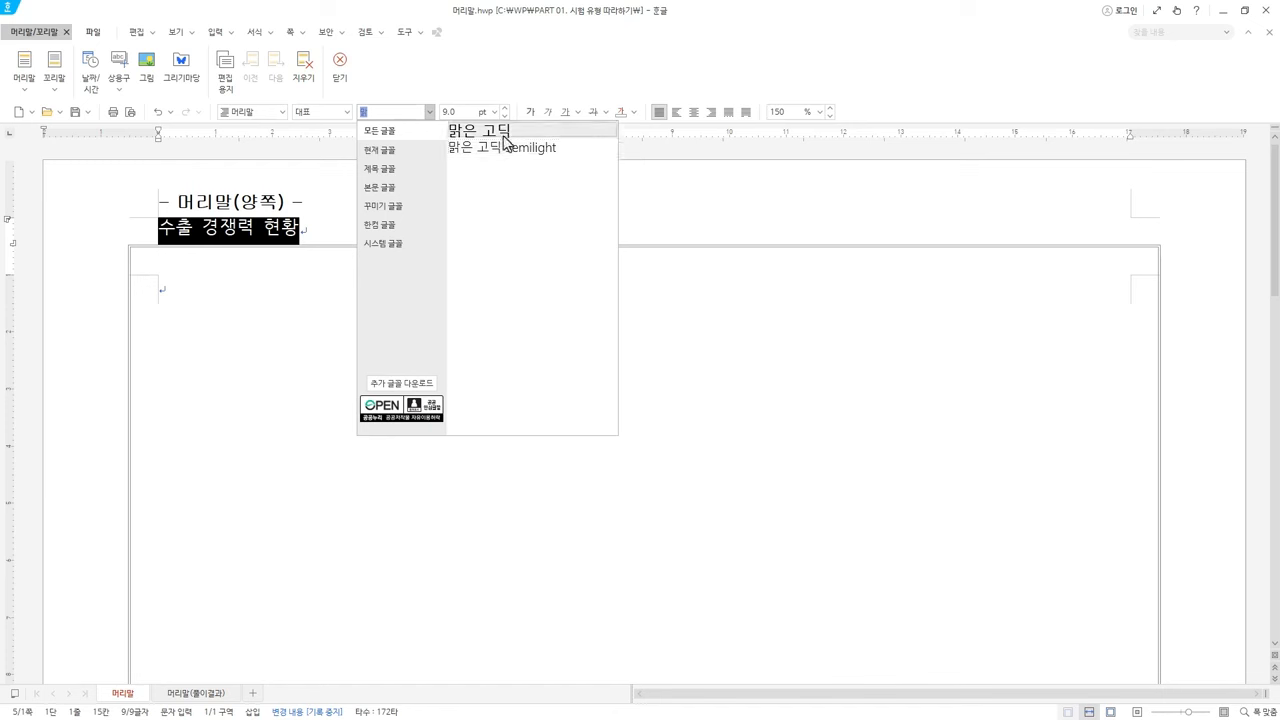
left_click(504, 140)
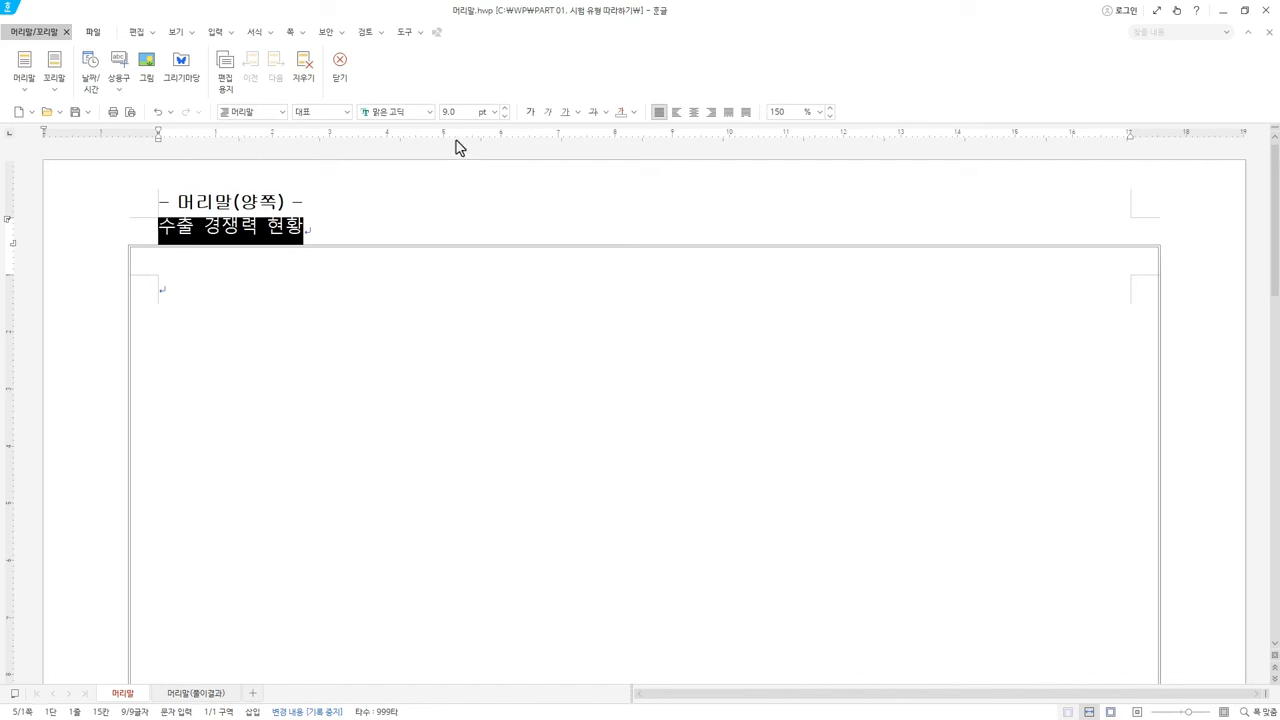
left_click(505, 109)
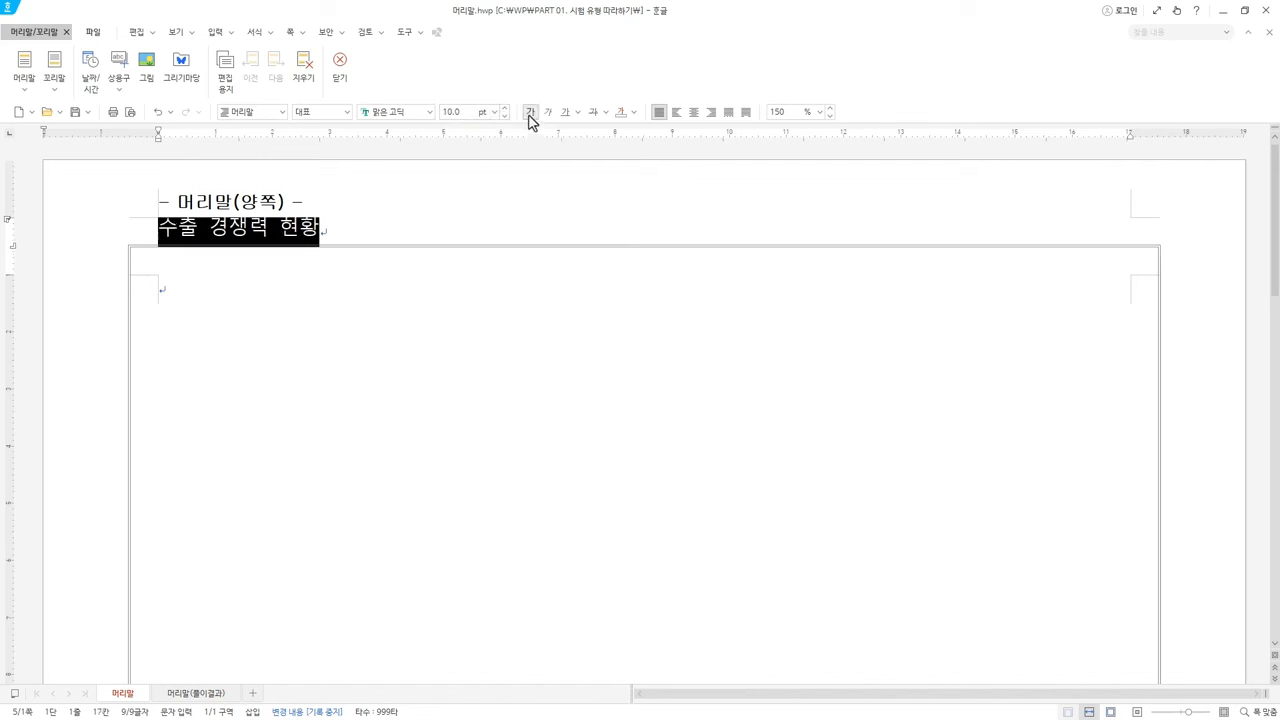
left_click(530, 113)
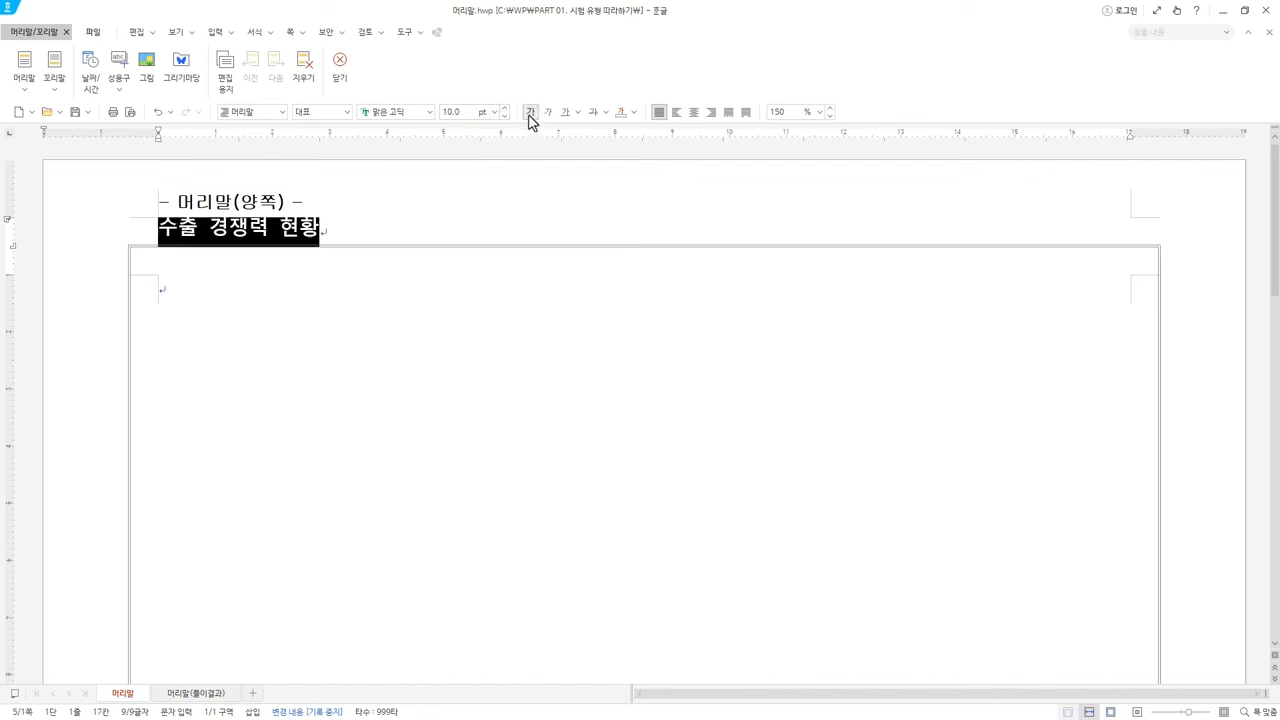
Colour the header text green and align it right
left_click(635, 113)
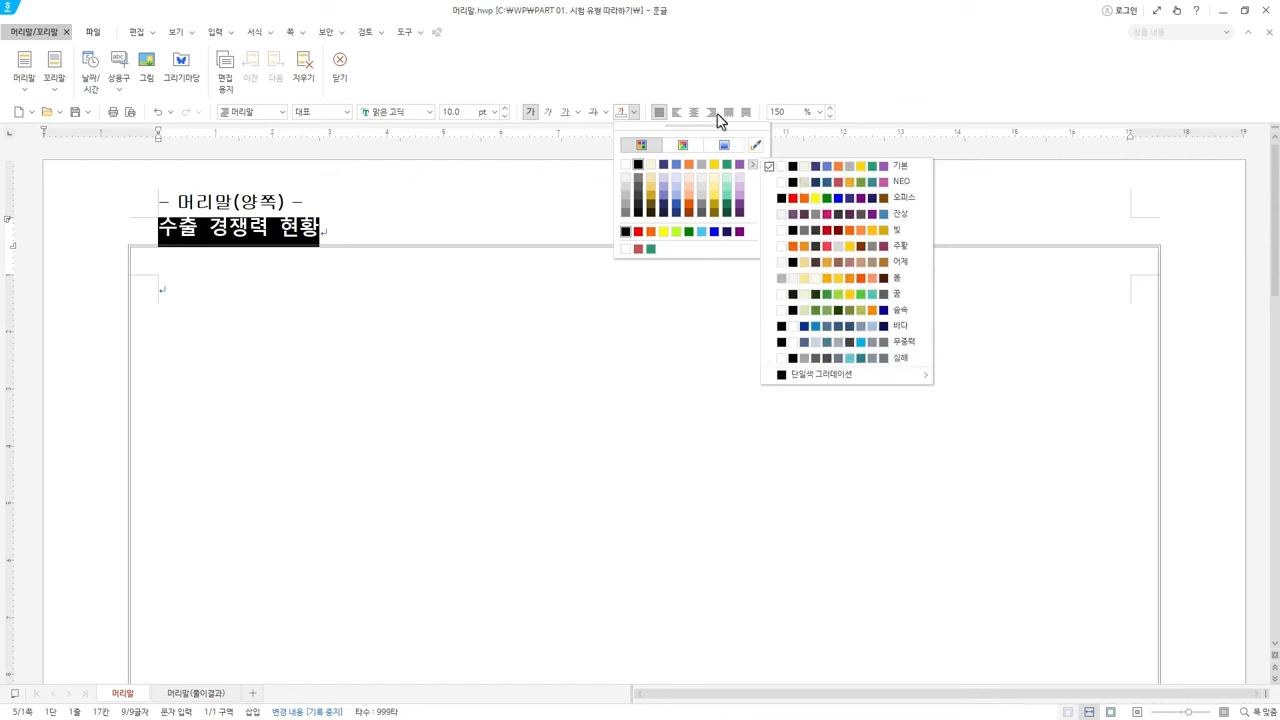
left_click(670, 77)
left_click(635, 113)
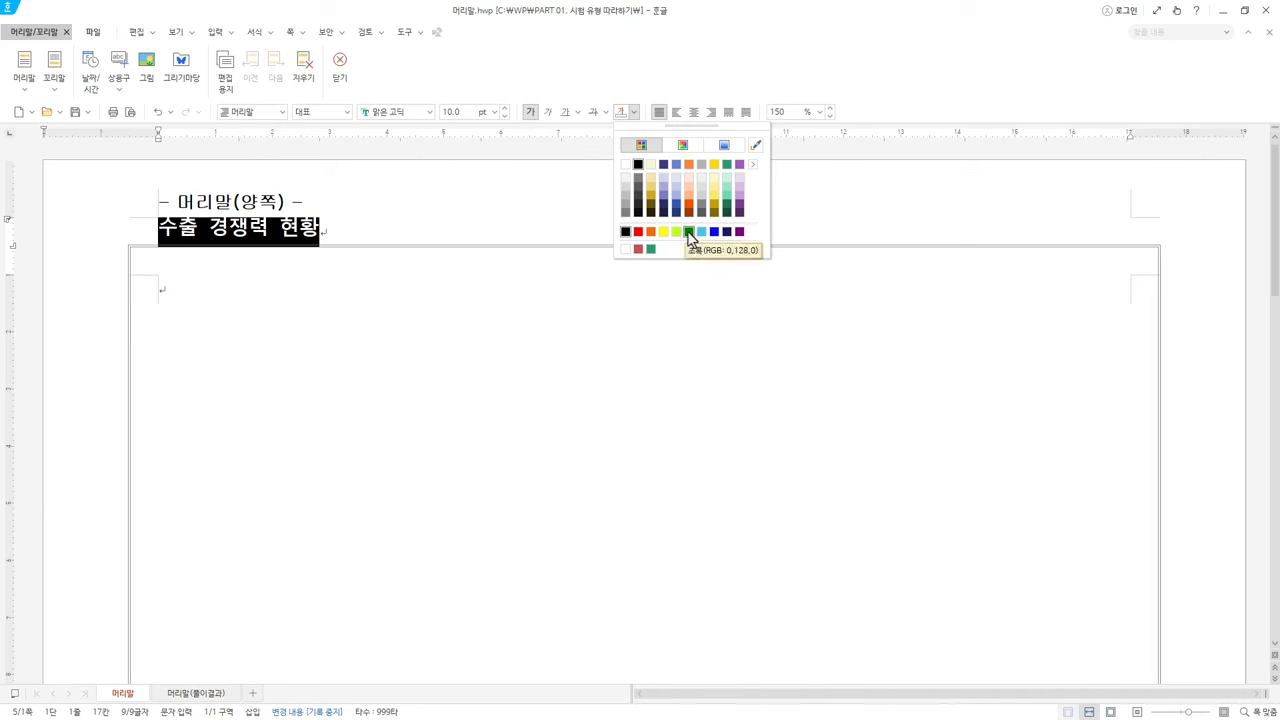
left_click(729, 170)
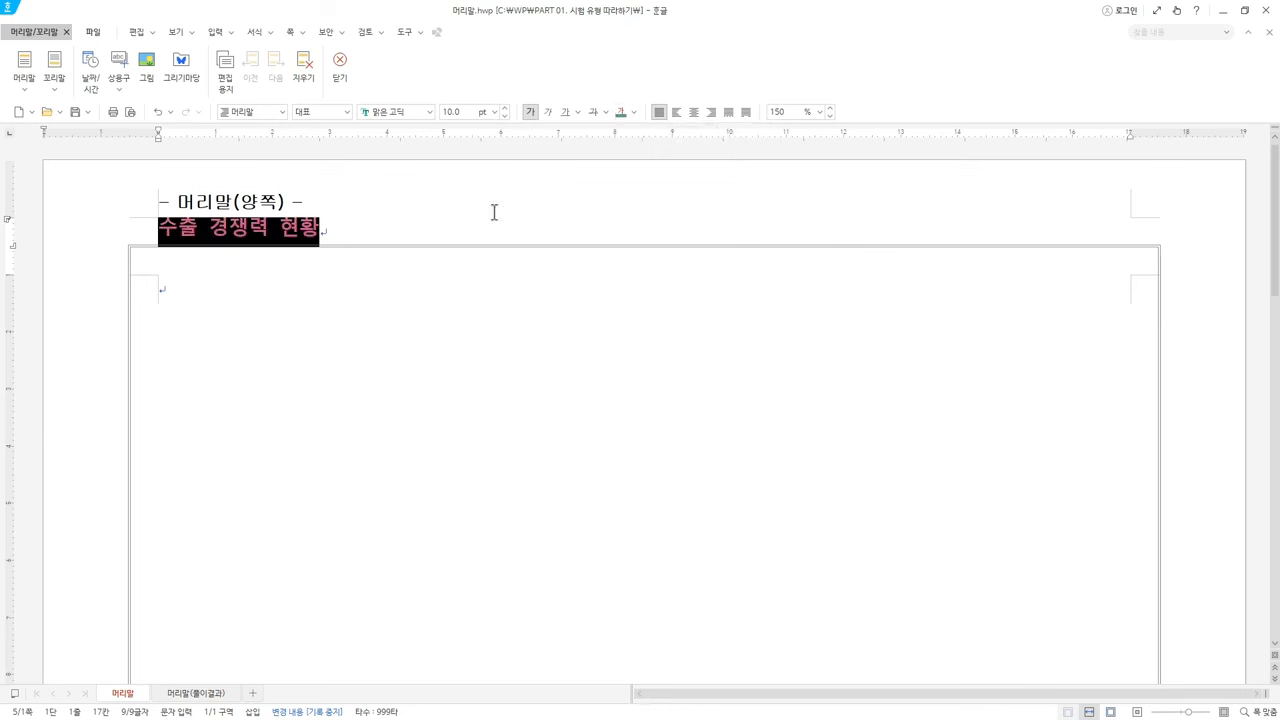
left_click(712, 116)
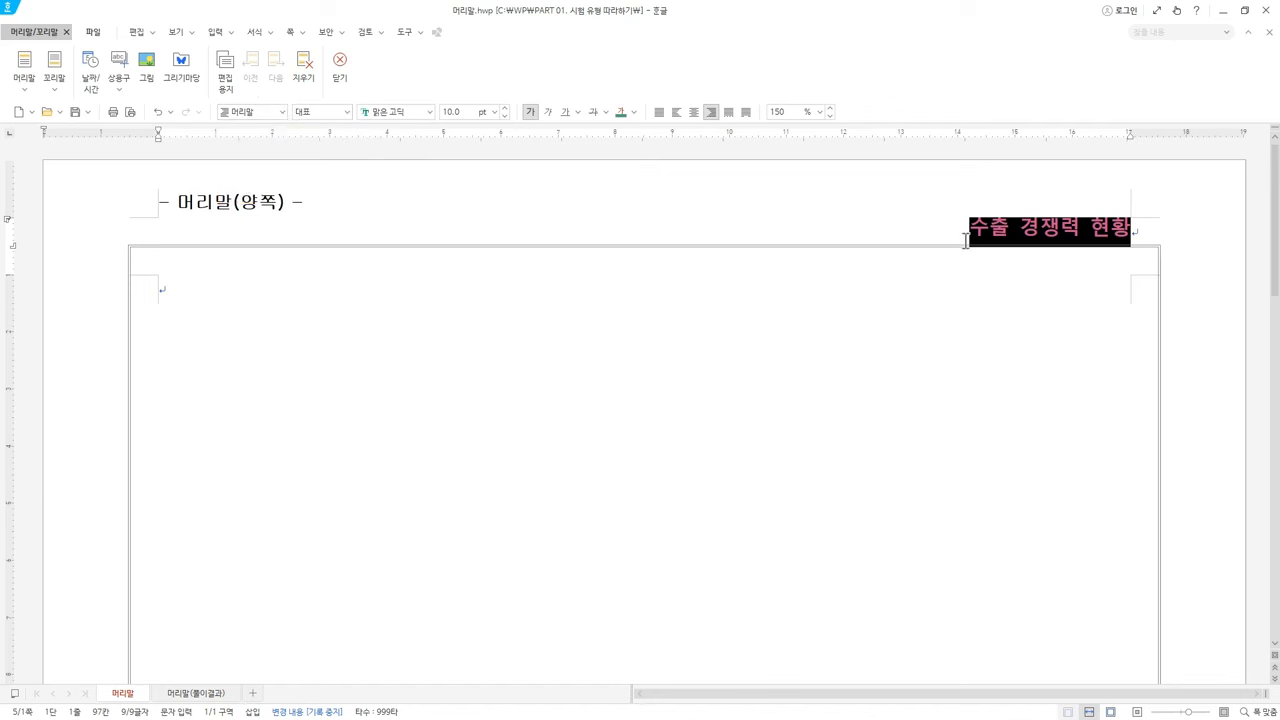
Close header editing, reopen the '수출 경쟁력 현황' header to check it, then close it again
left_click(340, 63)
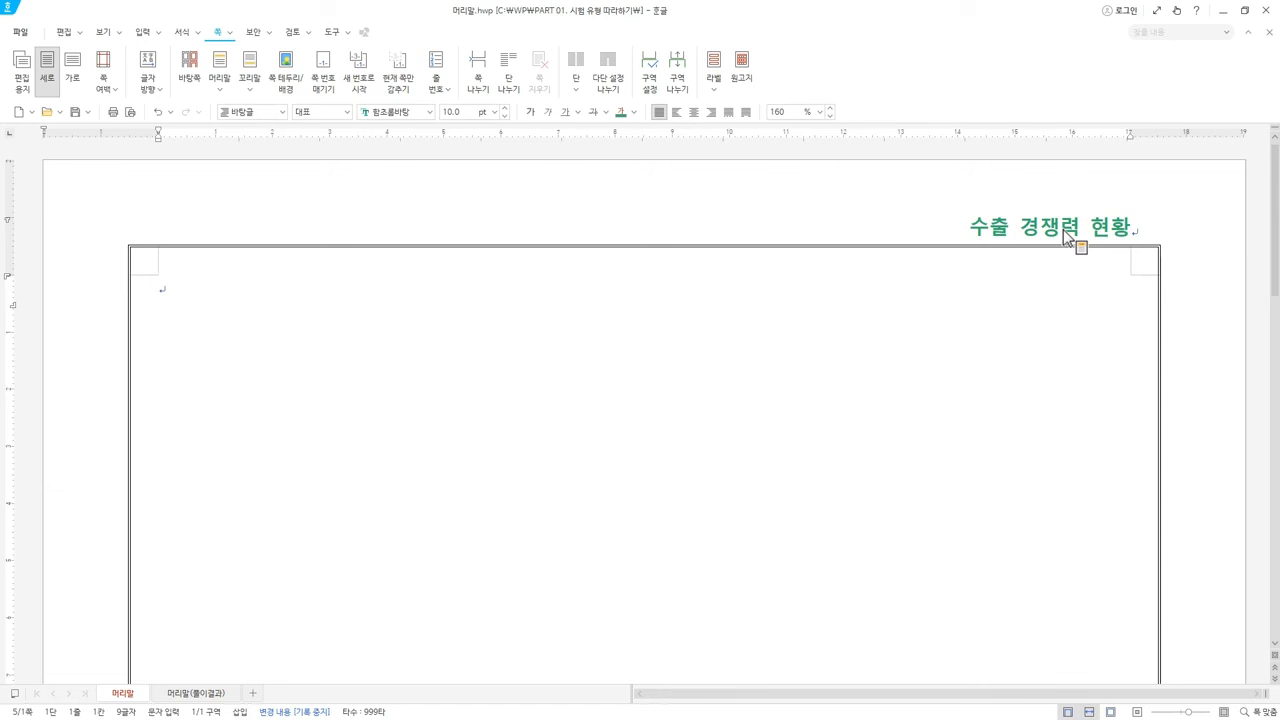
double_click(1068, 237)
left_click(1077, 229)
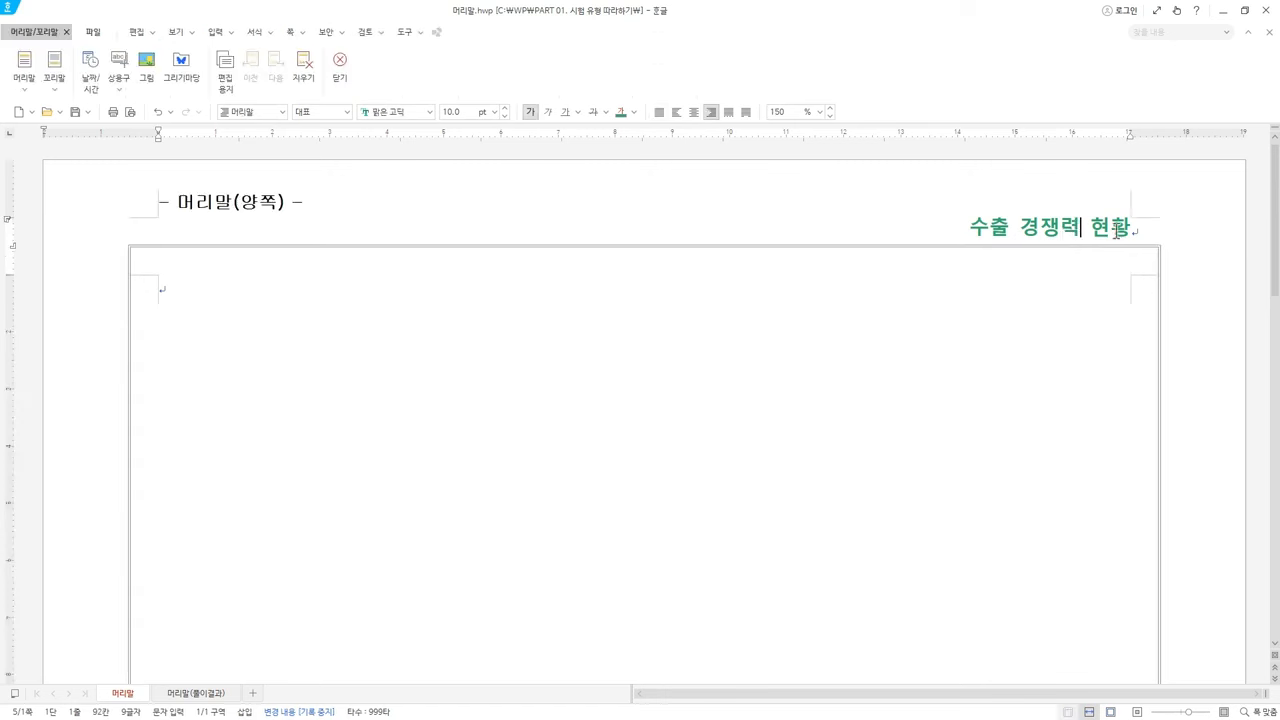
left_click(338, 75)
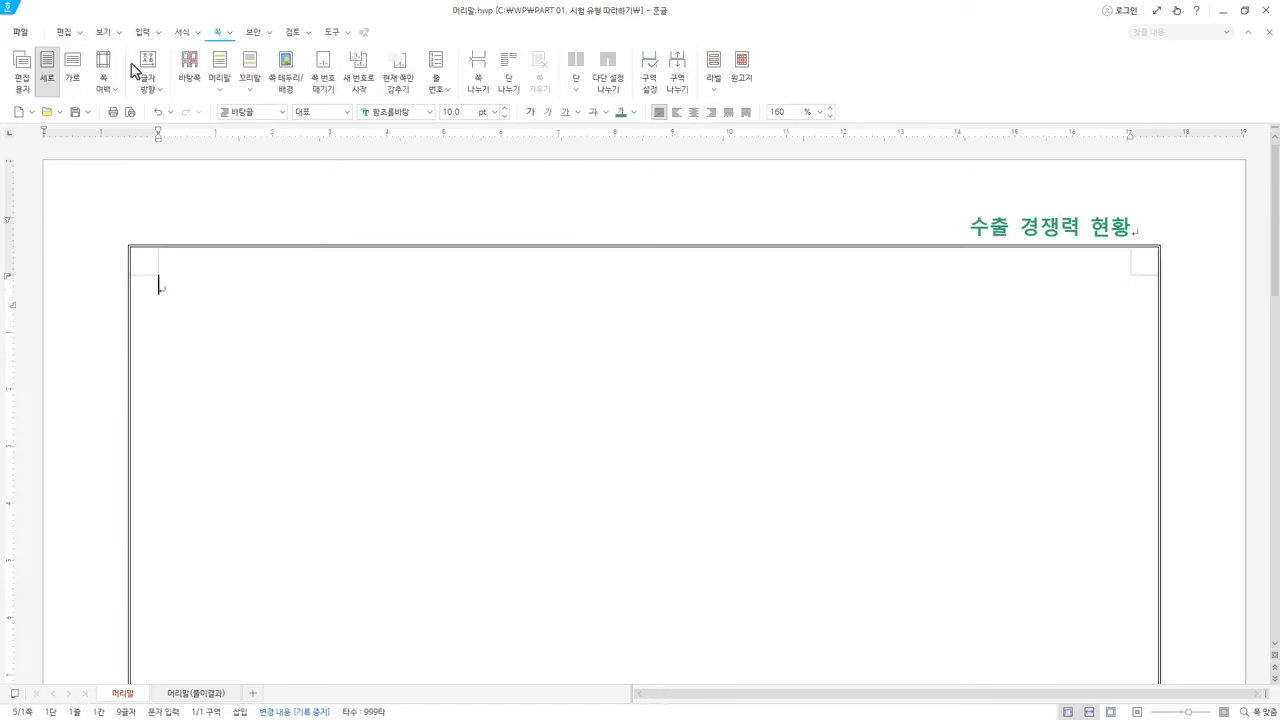
Create a 꼬리말 footer with 양쪽 position from the 머리말/꼬리말 setup
left_click(219, 88)
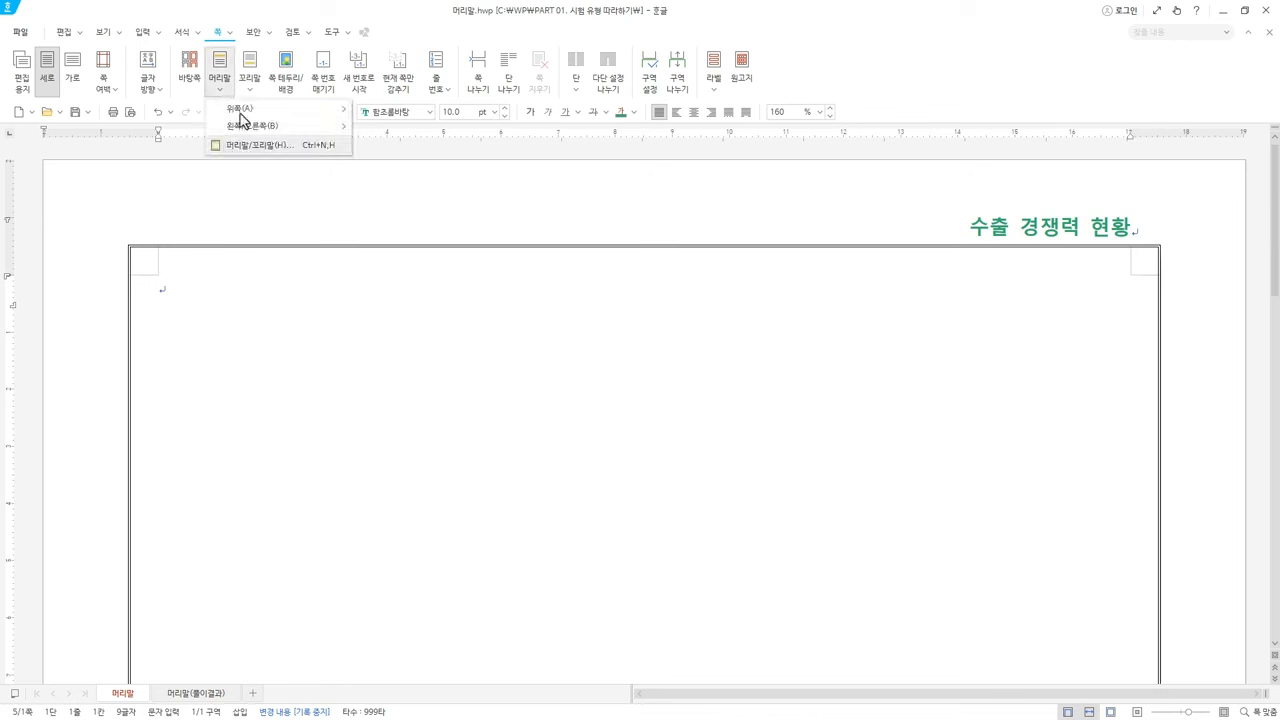
left_click(250, 86)
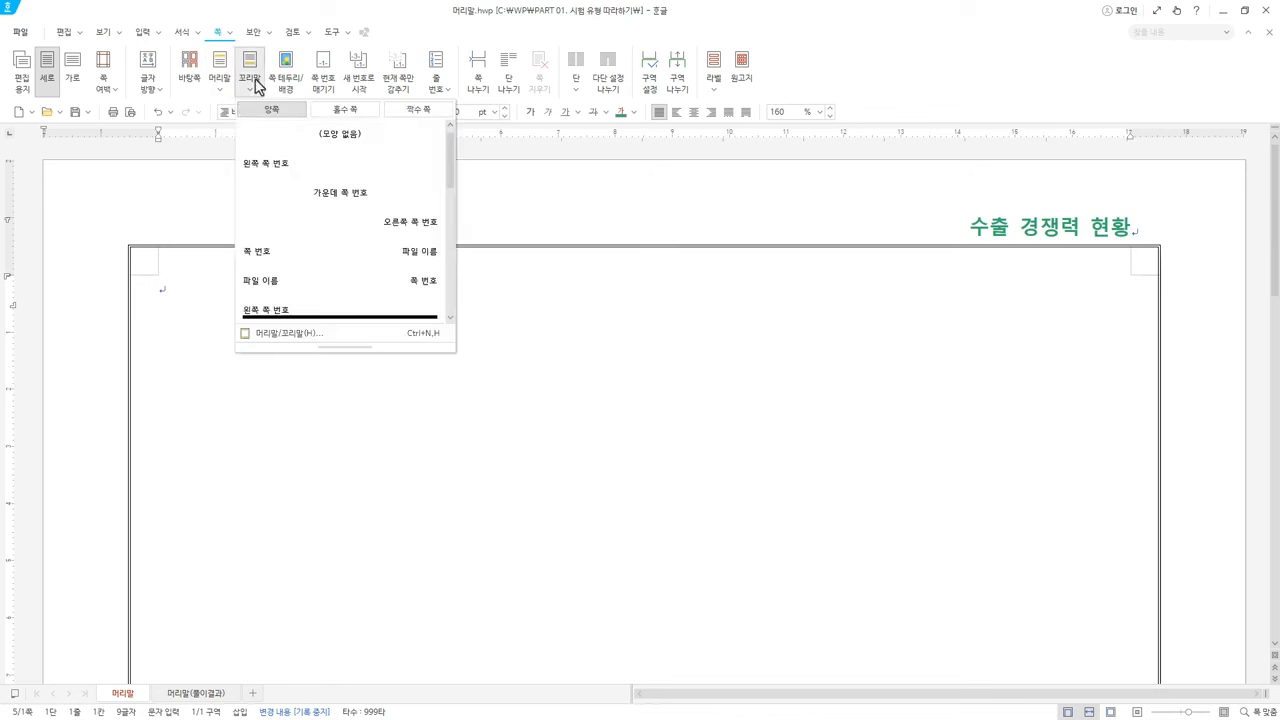
left_click(281, 334)
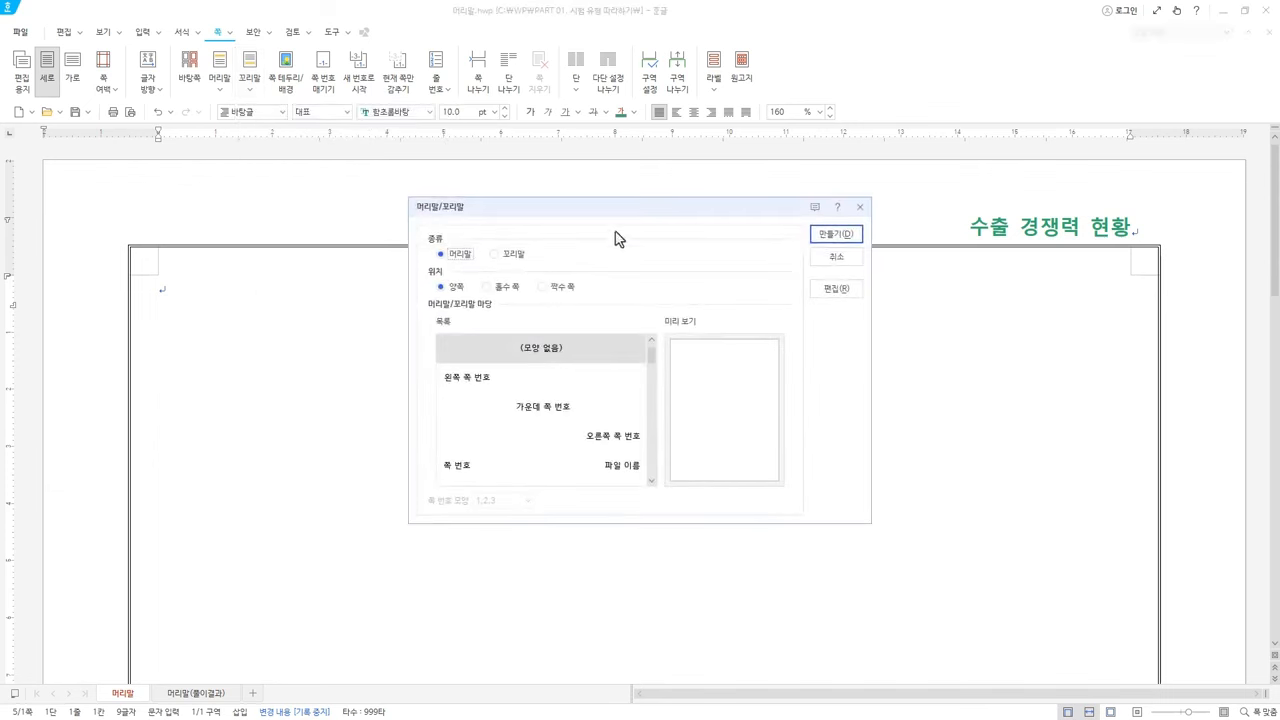
left_click_drag(610, 215, 592, 200)
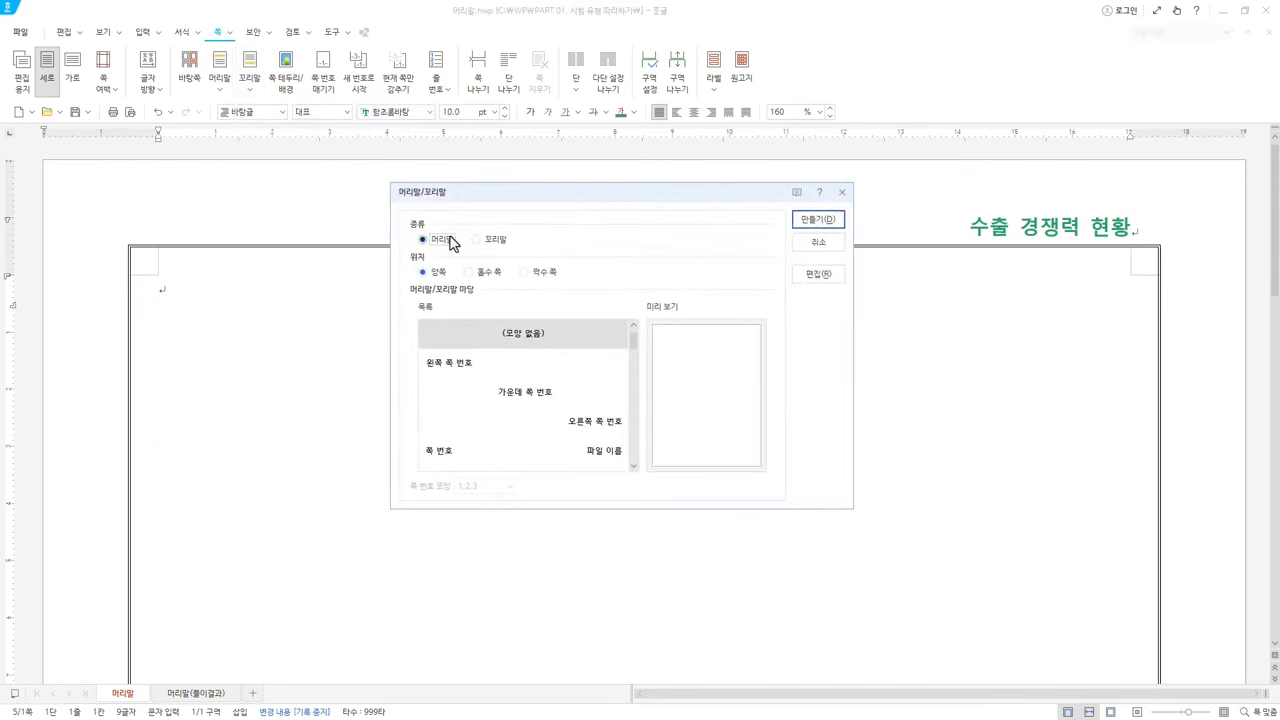
left_click(484, 241)
left_click(819, 218)
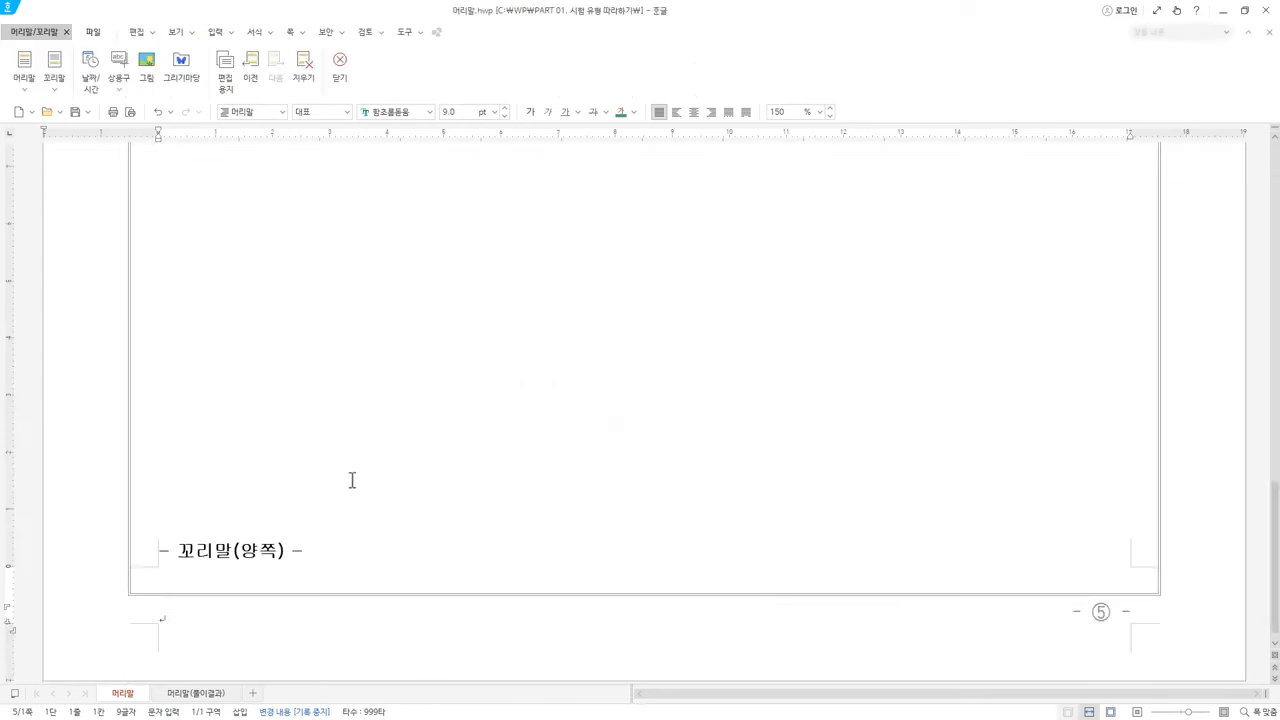
Type '국제무역연구원 제38권 제5호.' on the footer line using Korean input
scroll(350, 481, "down", 1)
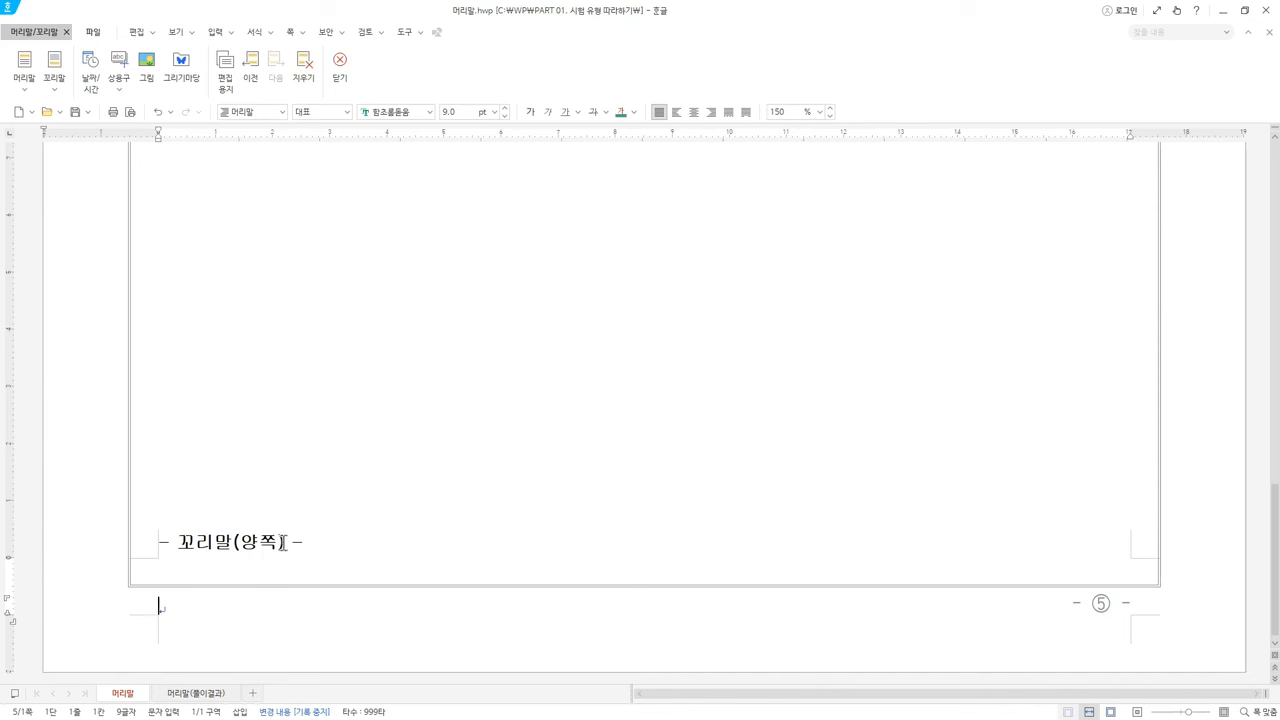
key("Hangul")
type("국제무역연구원 제38권 제5호.")
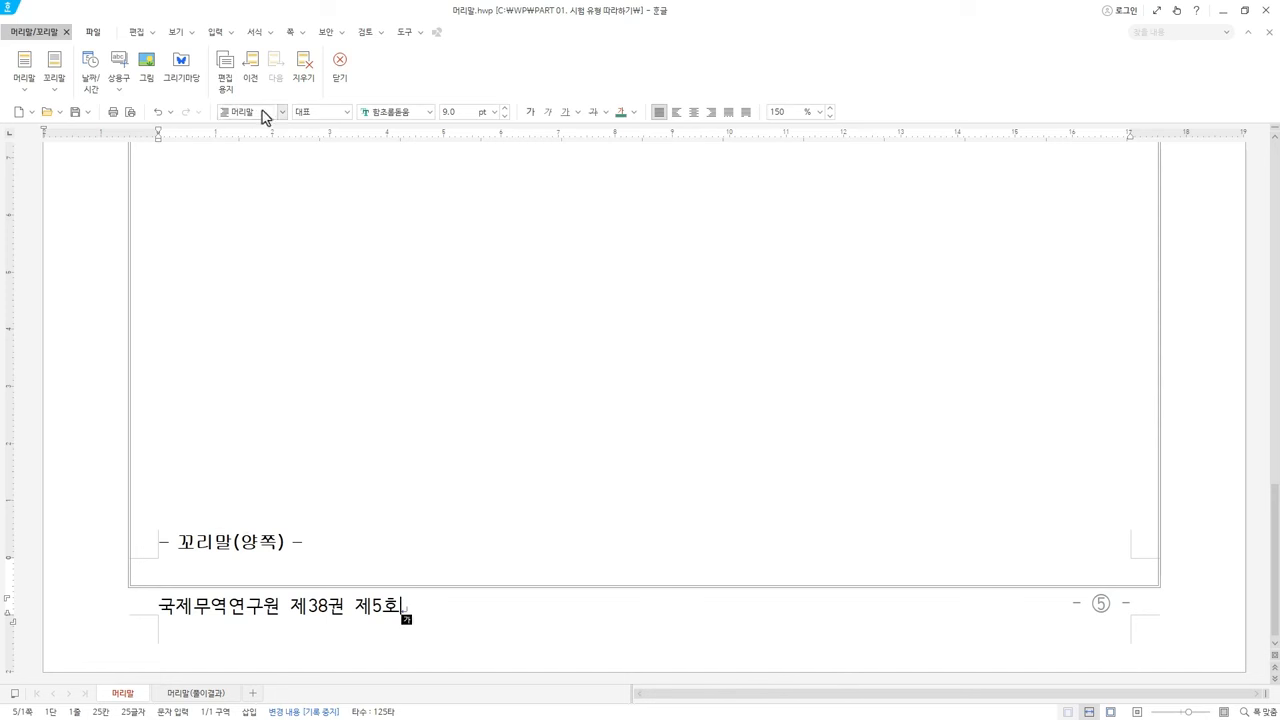
Select the footer line and set its font to 한컴산뜻돋움
left_click_drag(424, 608, 109, 606)
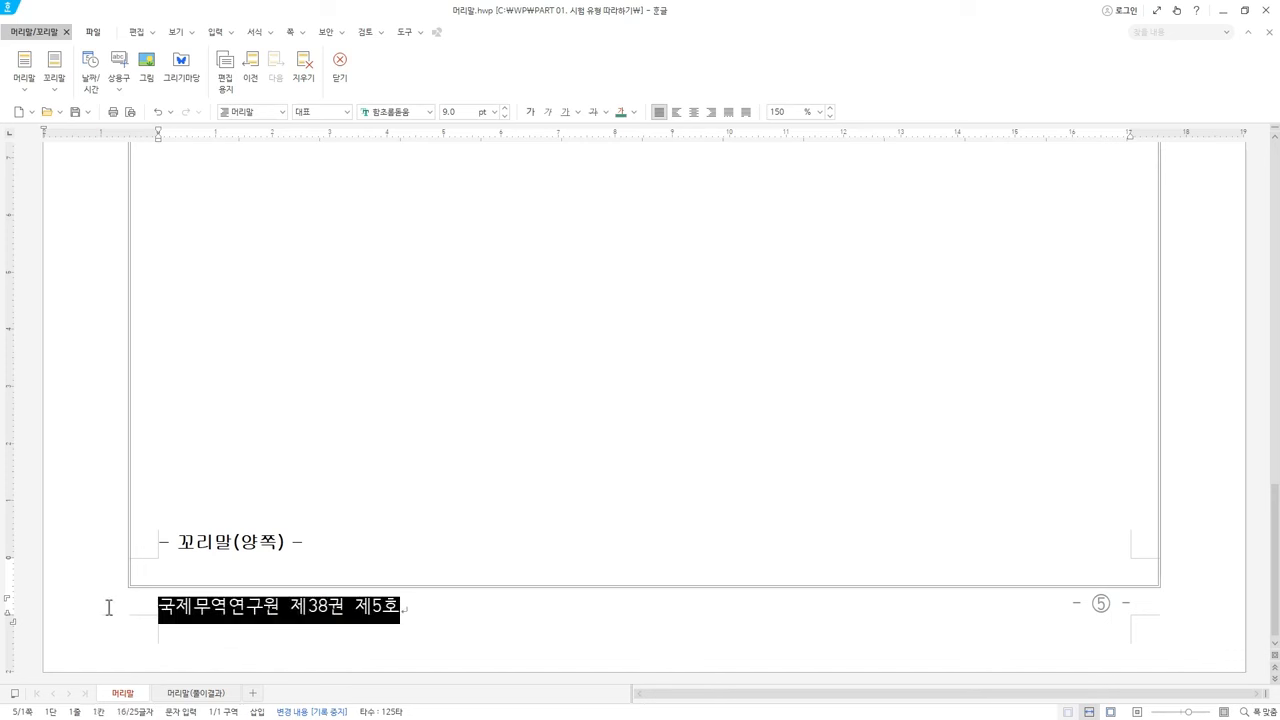
left_click(283, 115)
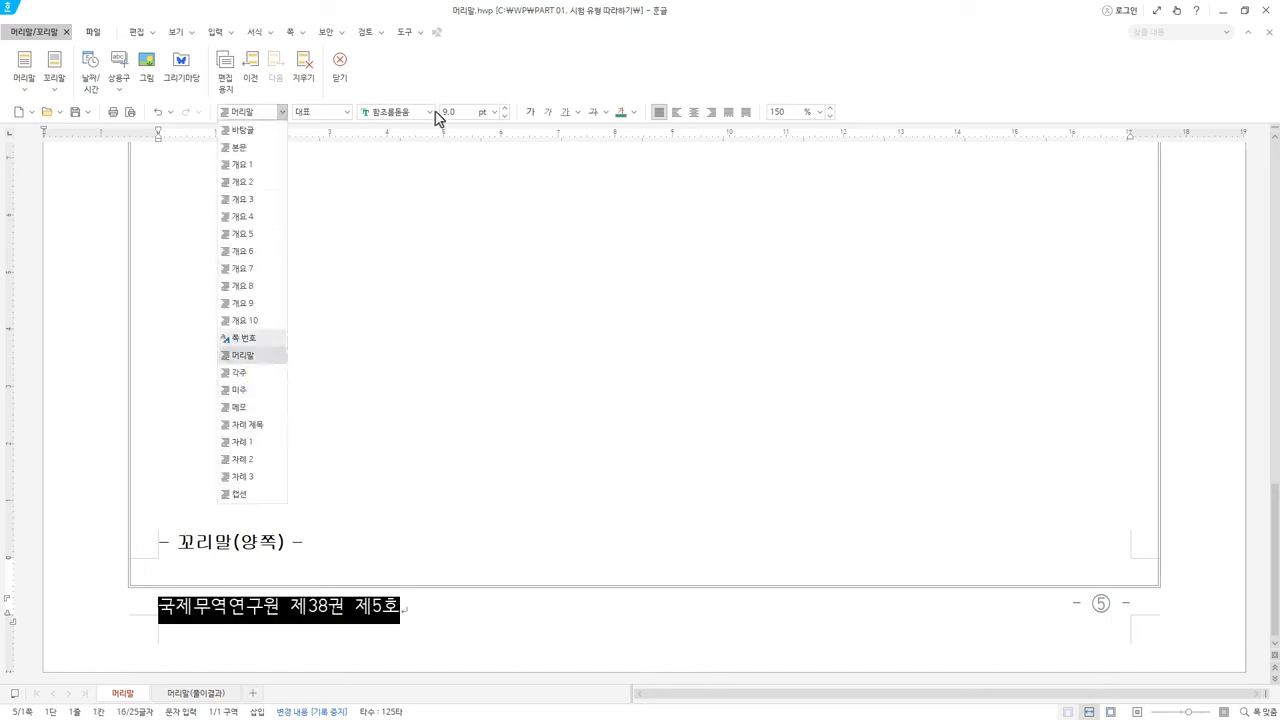
left_click(713, 81)
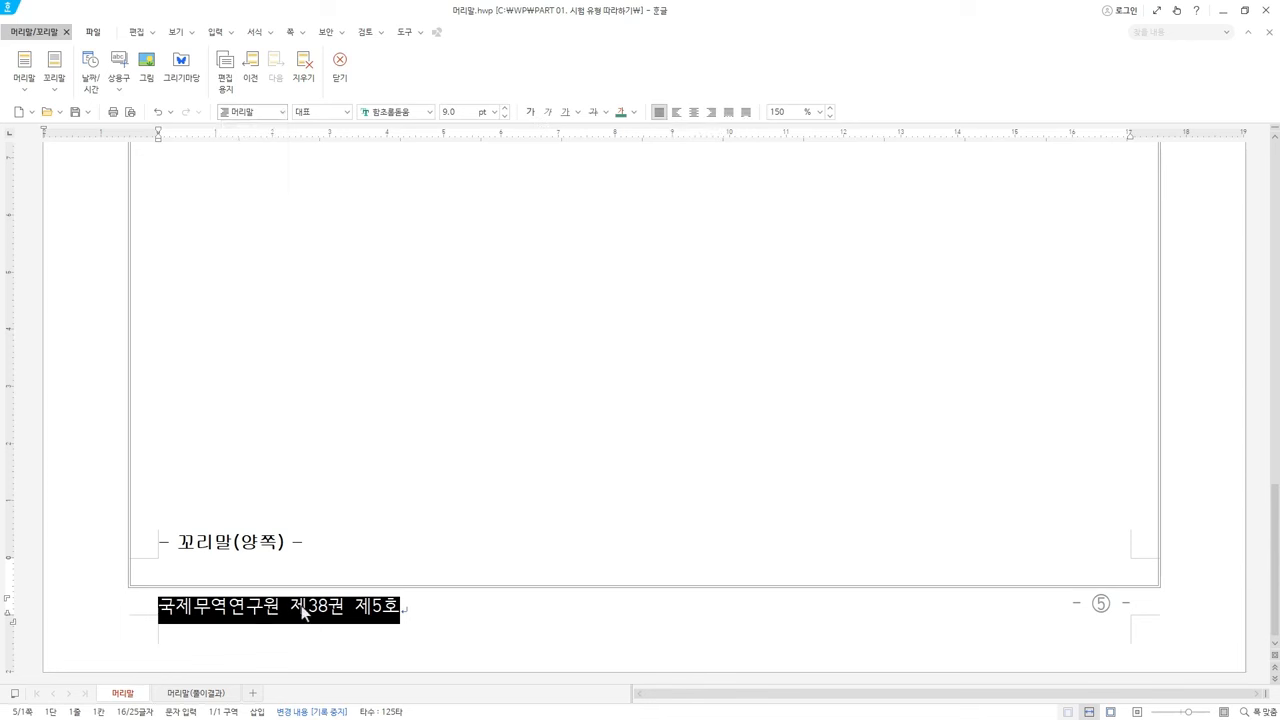
left_click(415, 114)
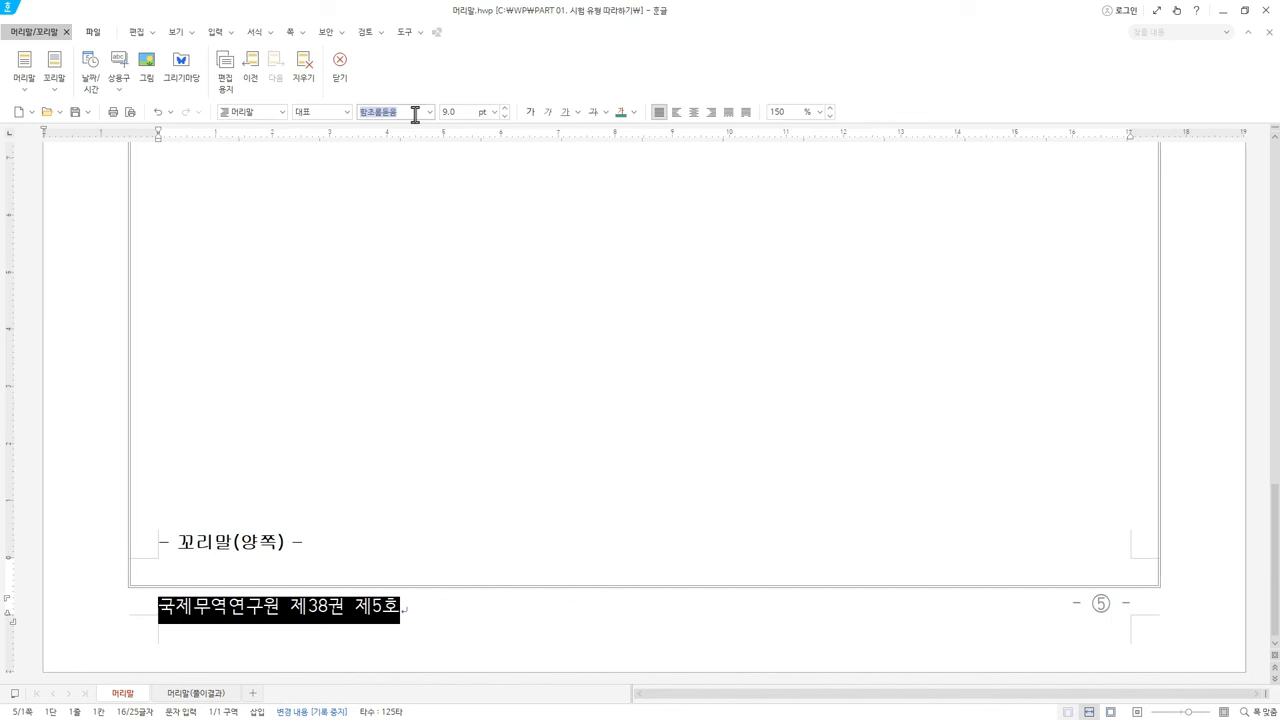
type("한컴산")
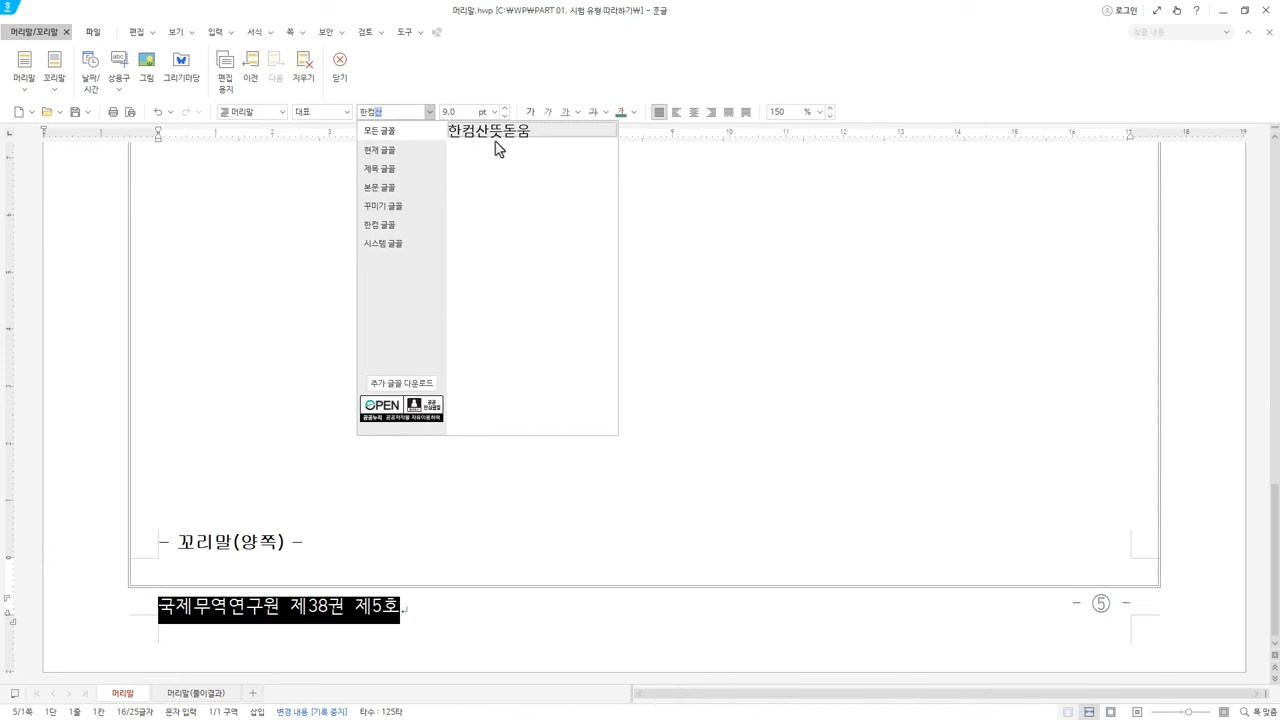
left_click(398, 226)
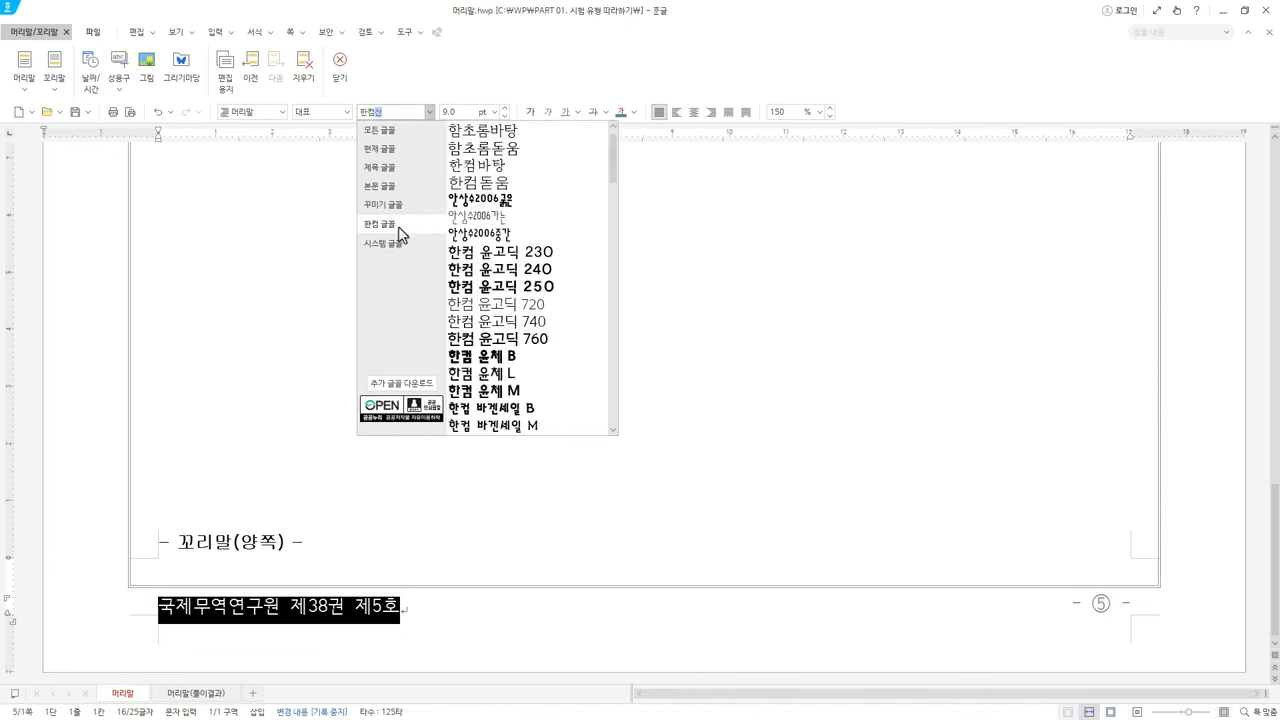
left_click(393, 111)
left_click(394, 110)
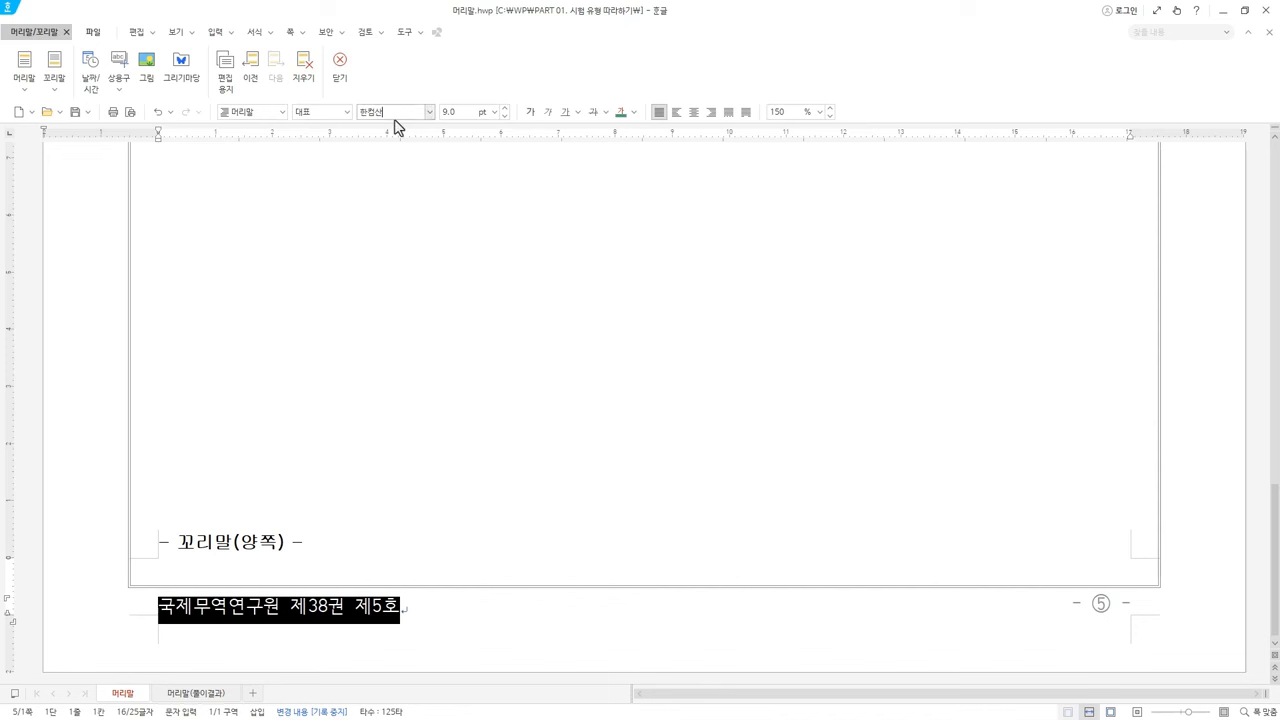
key("BackSpace")
type("산")
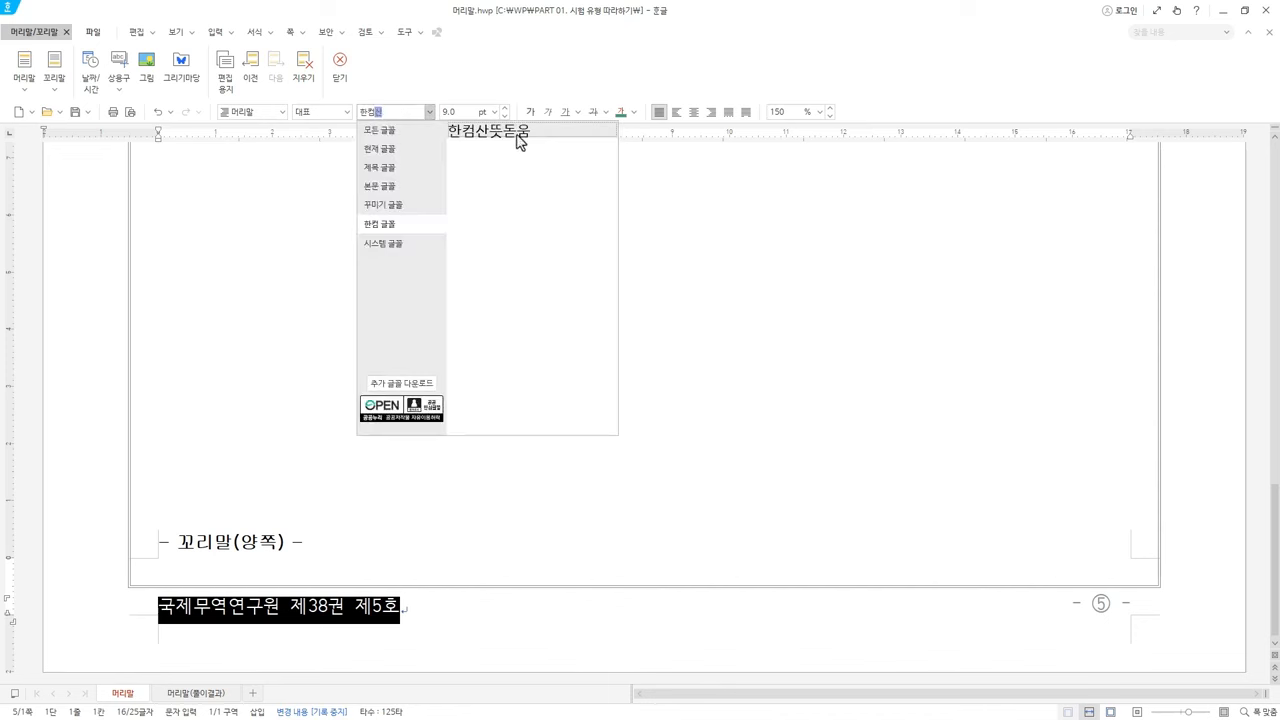
left_click(380, 131)
key("Return")
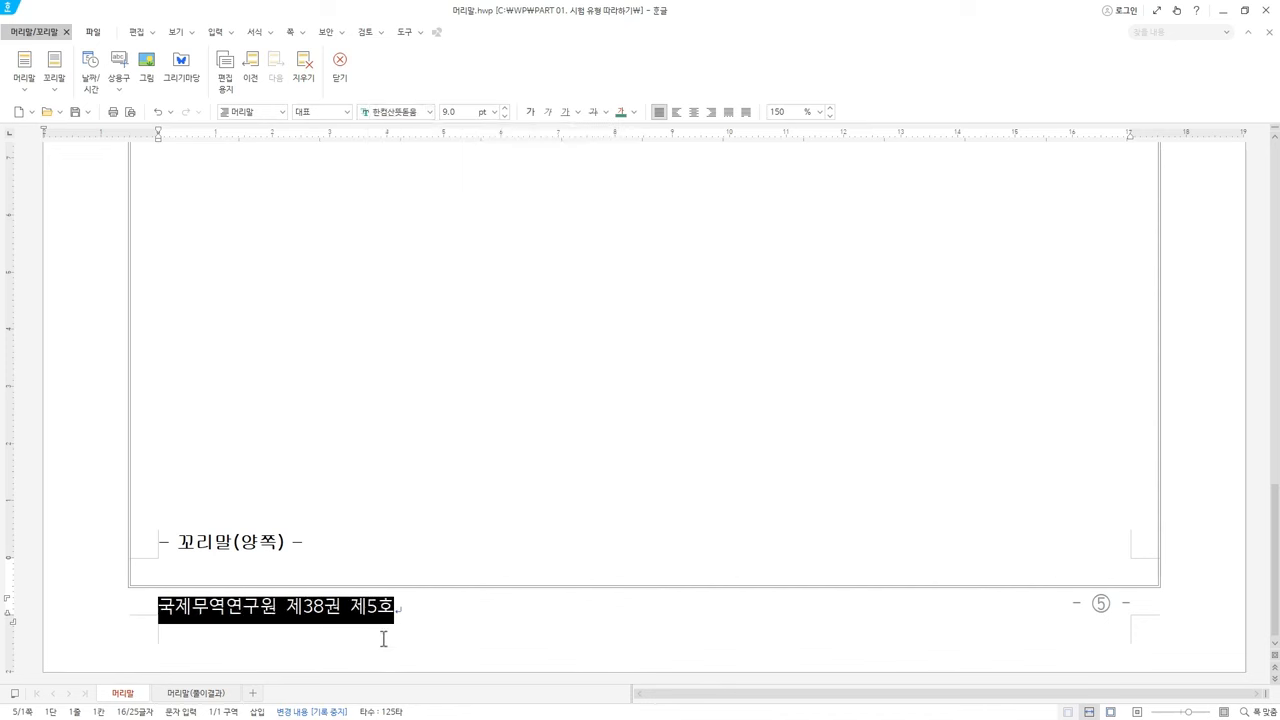
Make the footer text 10 pt, bold, dark navy (검은 군청) and centred
left_click(505, 108)
left_click(532, 113)
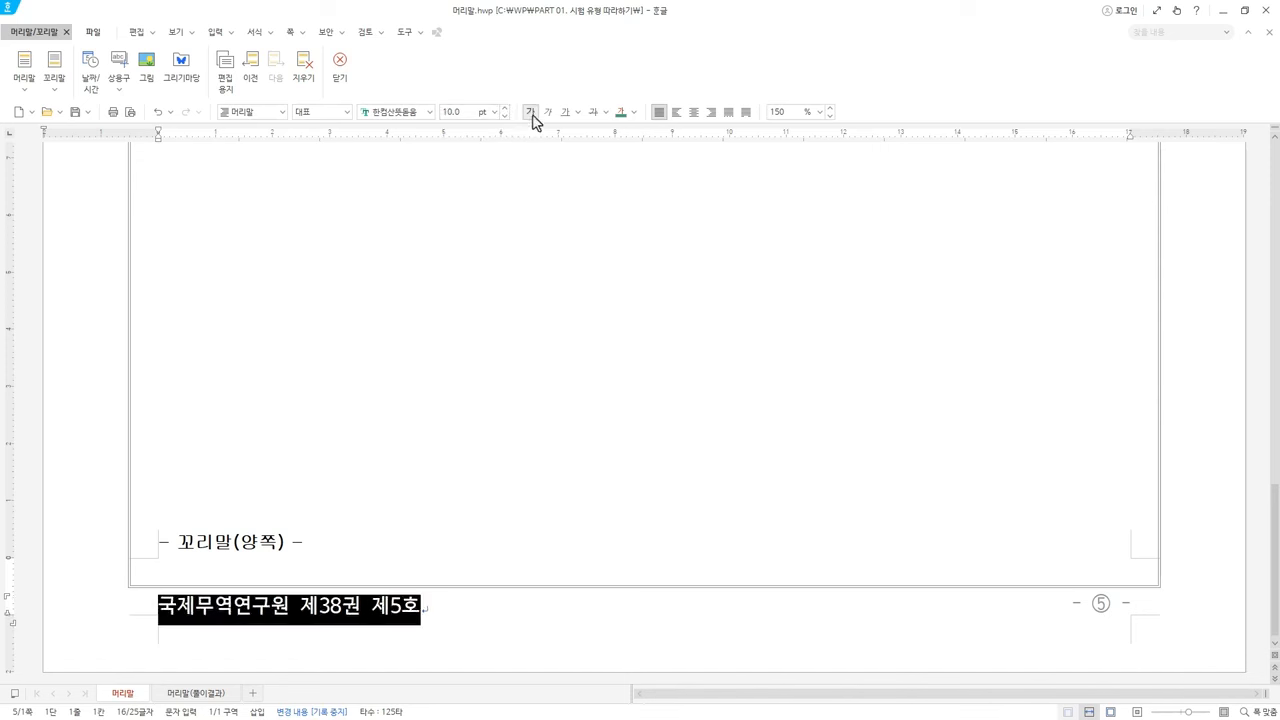
left_click(634, 112)
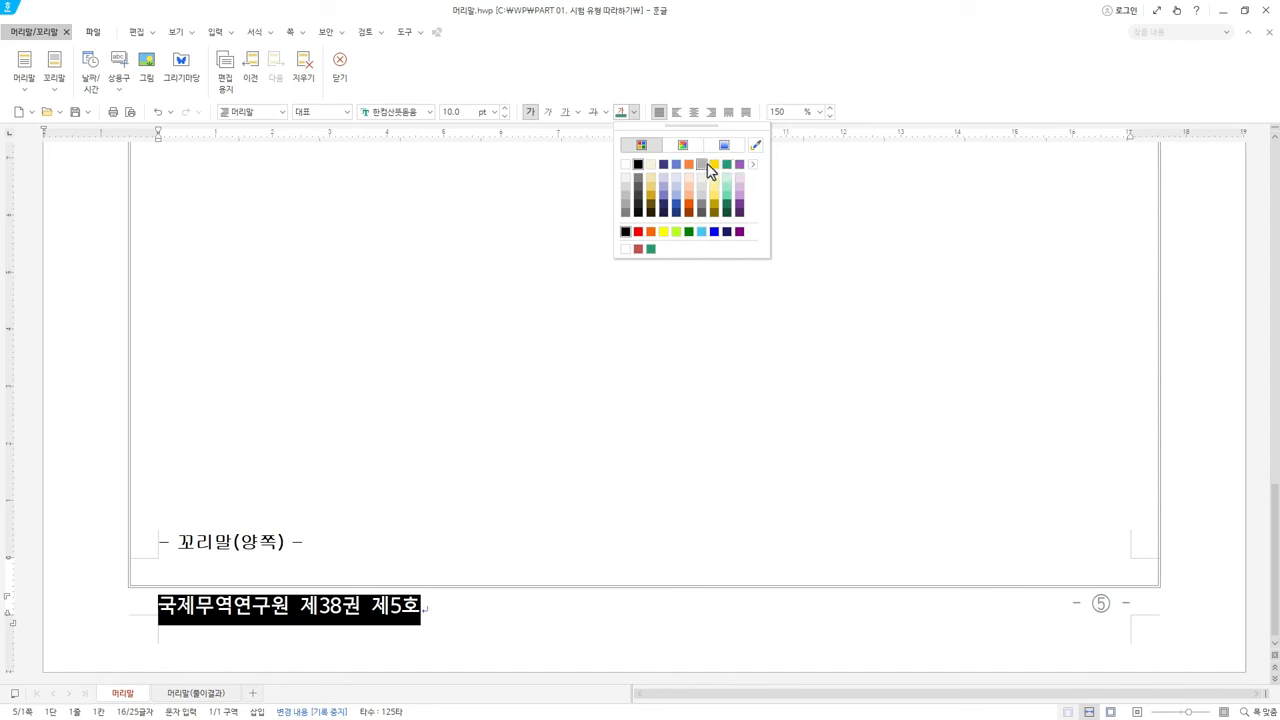
left_click(753, 165)
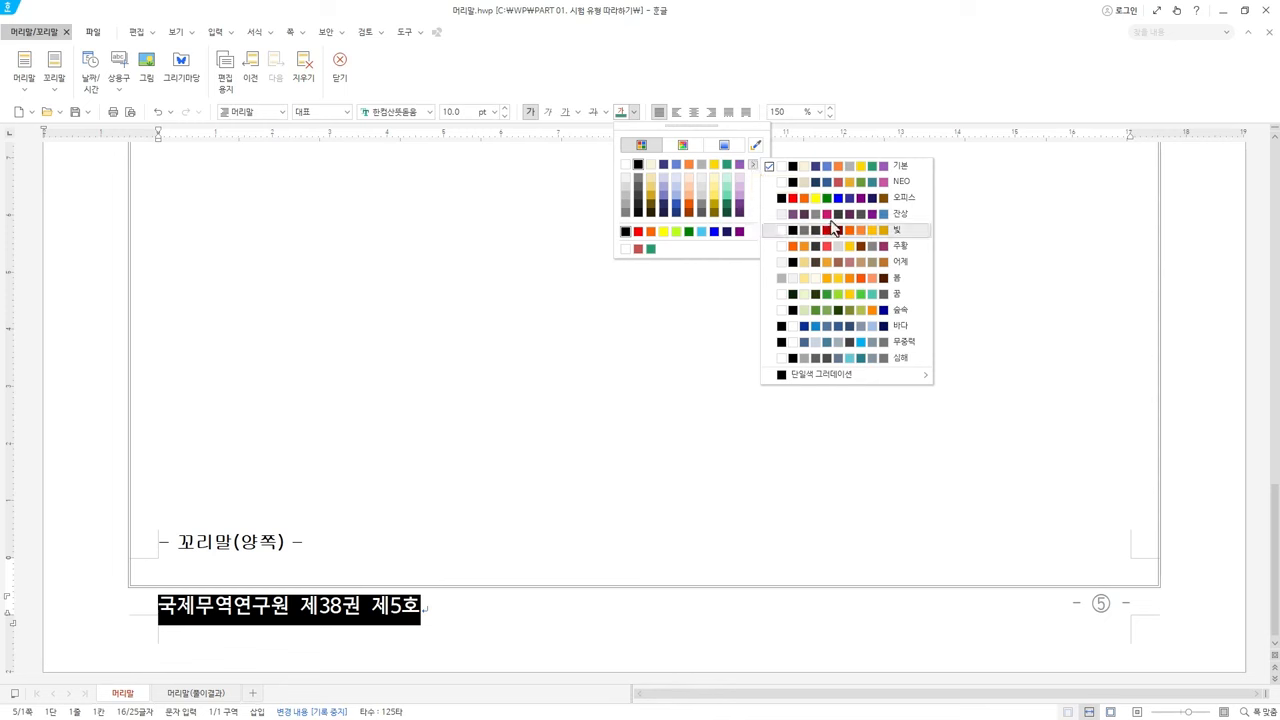
left_click(860, 203)
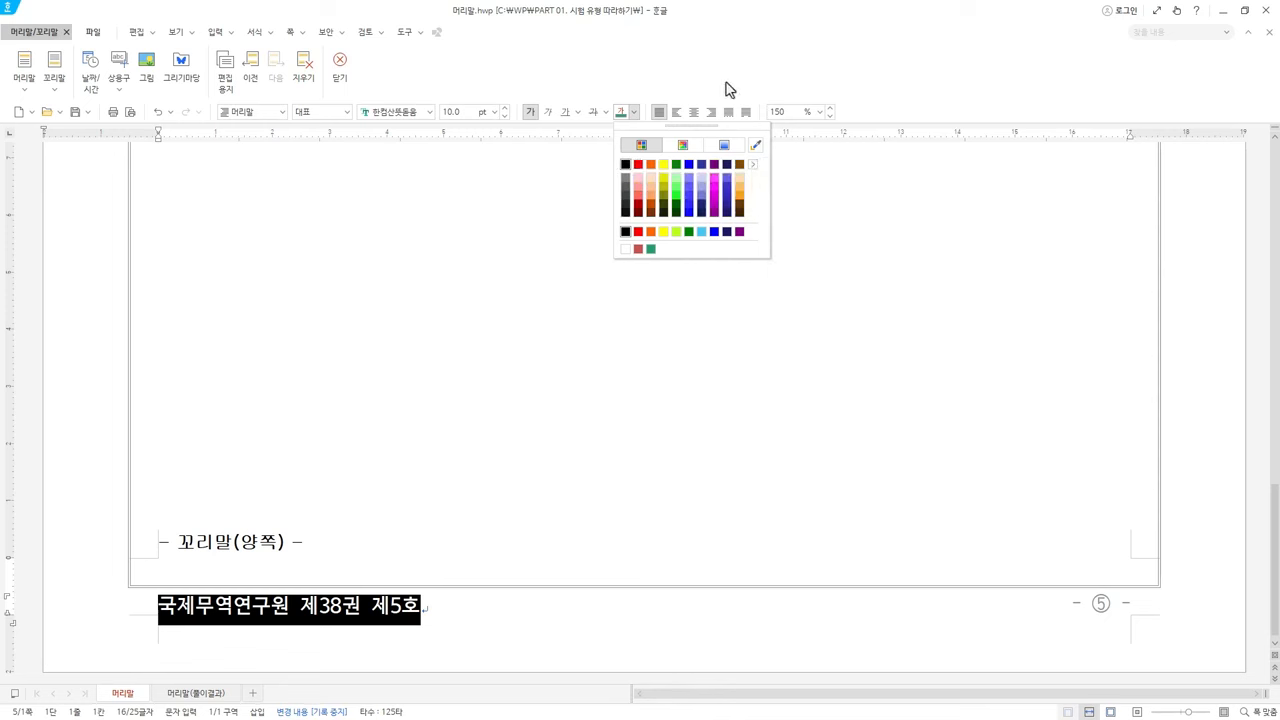
left_click(723, 56)
left_click(635, 112)
left_click(726, 83)
left_click(635, 113)
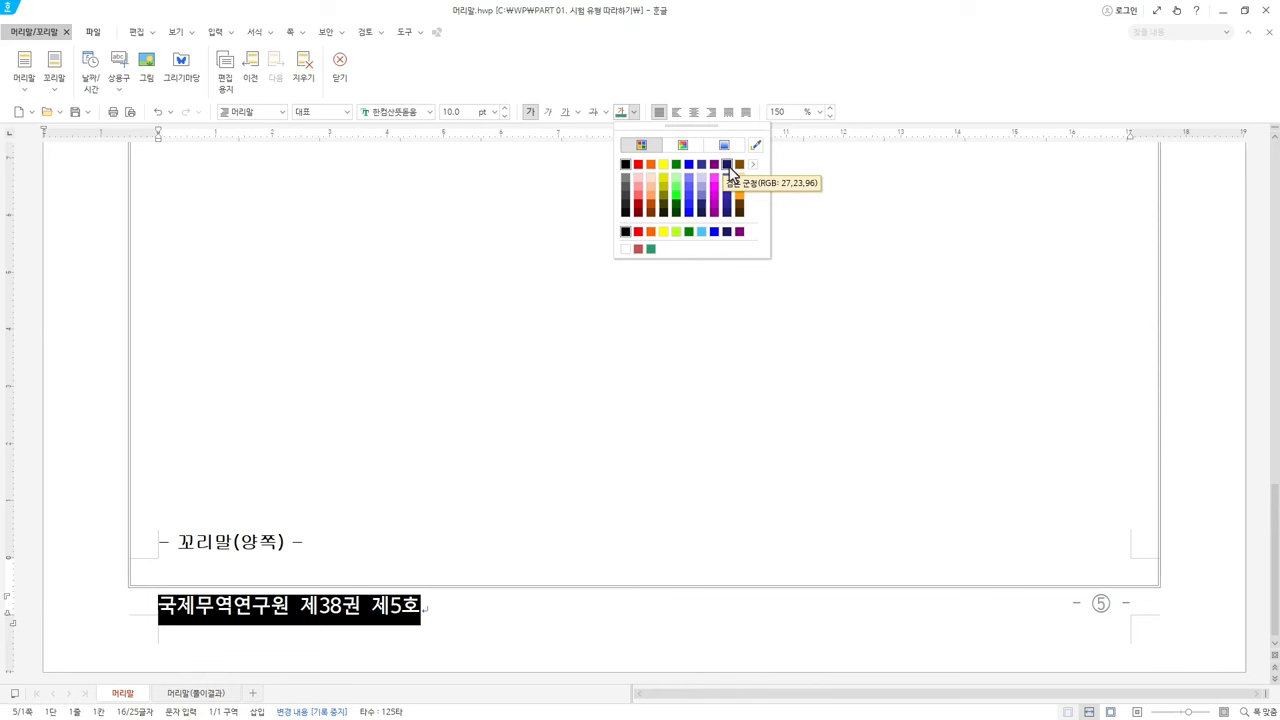
left_click(729, 172)
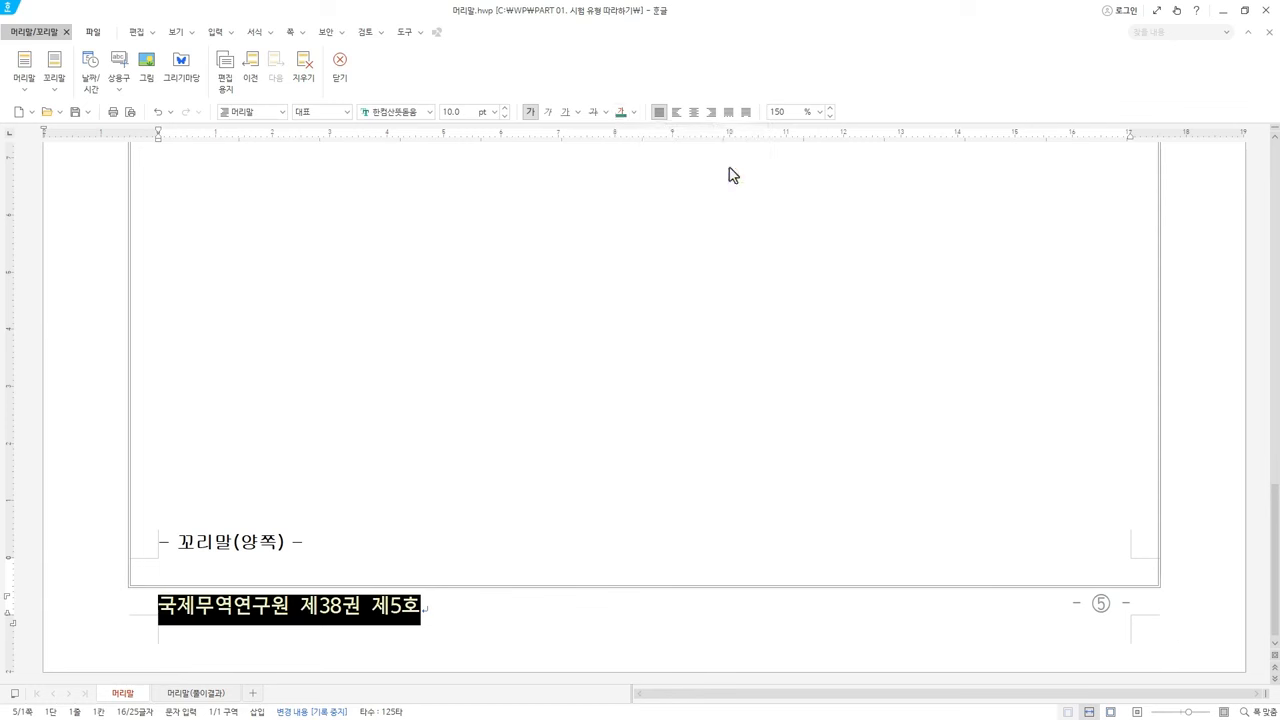
left_click(695, 114)
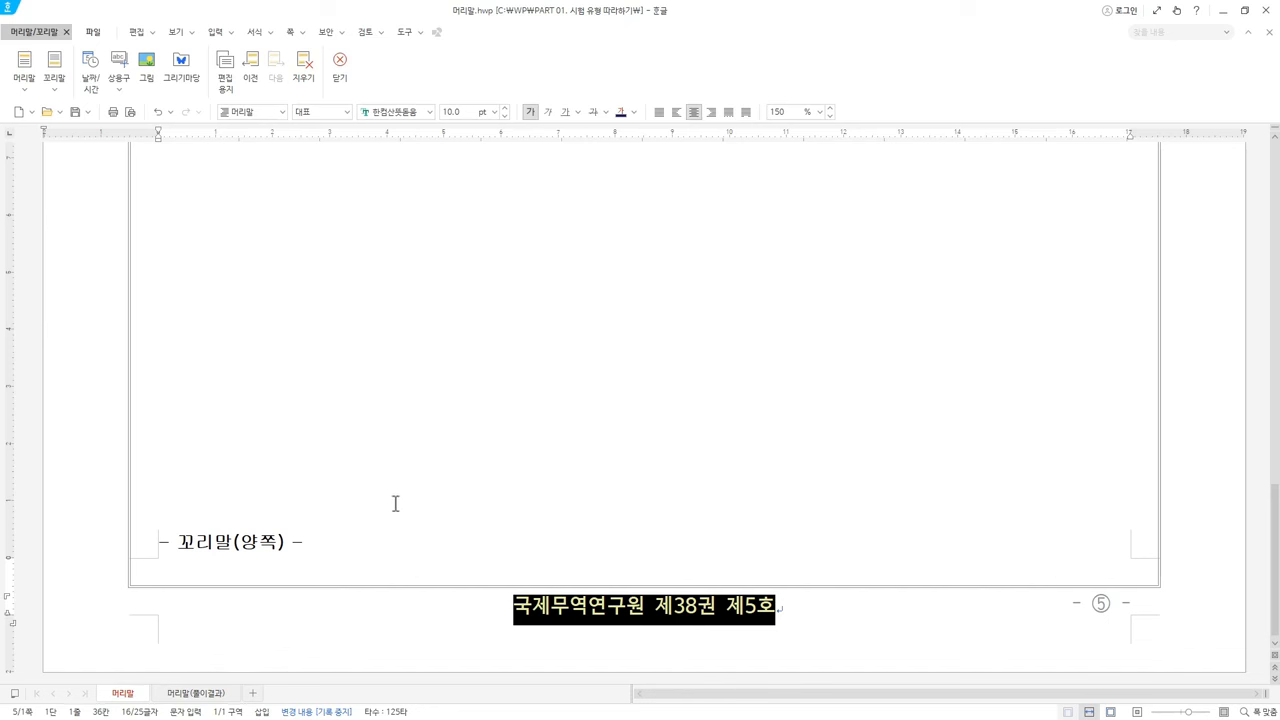
Close footer editing and turn on 조판 부호 display
left_click(339, 64)
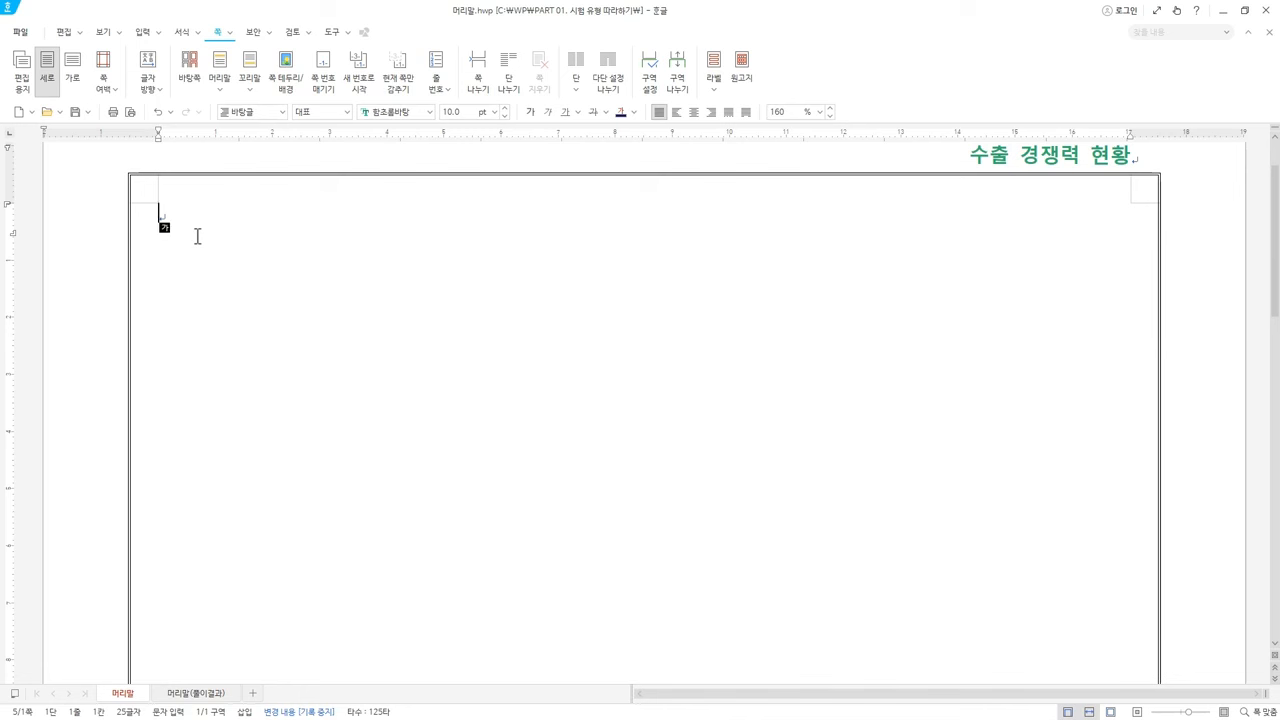
left_click(104, 33)
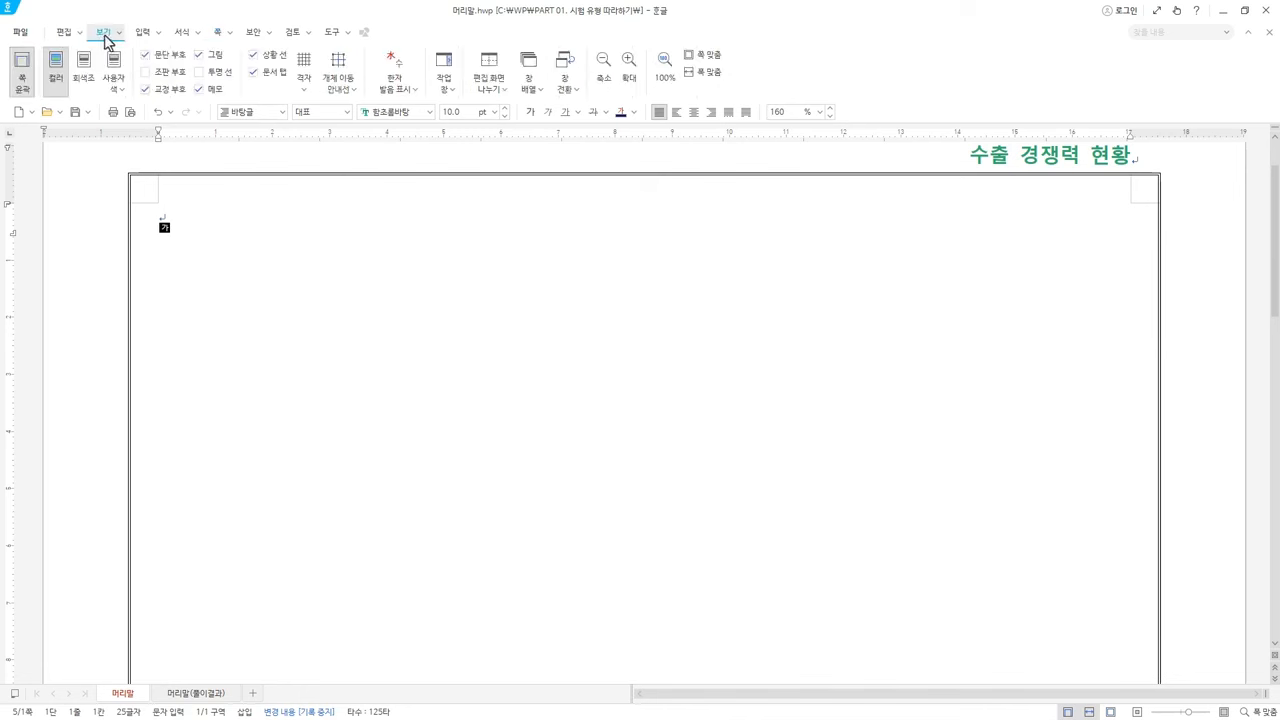
left_click(157, 74)
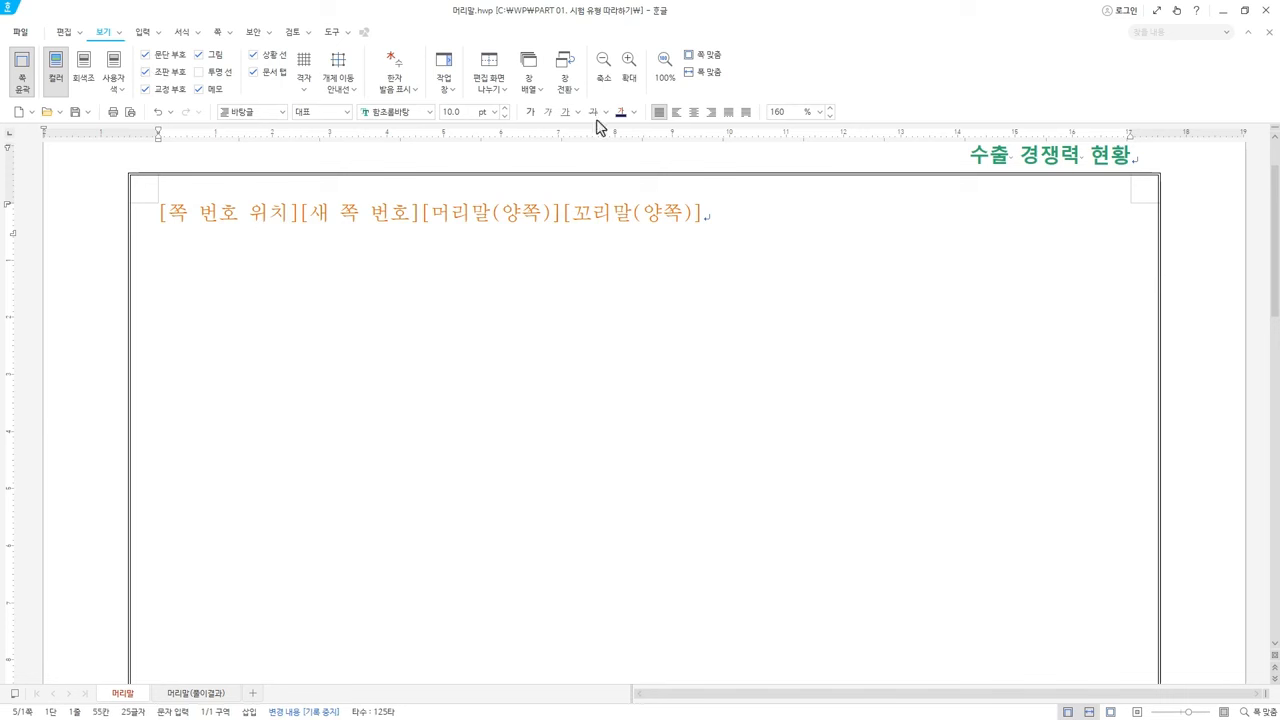
Delete the duplicated [머리말(양쪽)] code, then hide 조판 부호 again
left_click_drag(426, 216, 552, 217)
key("ctrl+c")
key("ctrl+v")
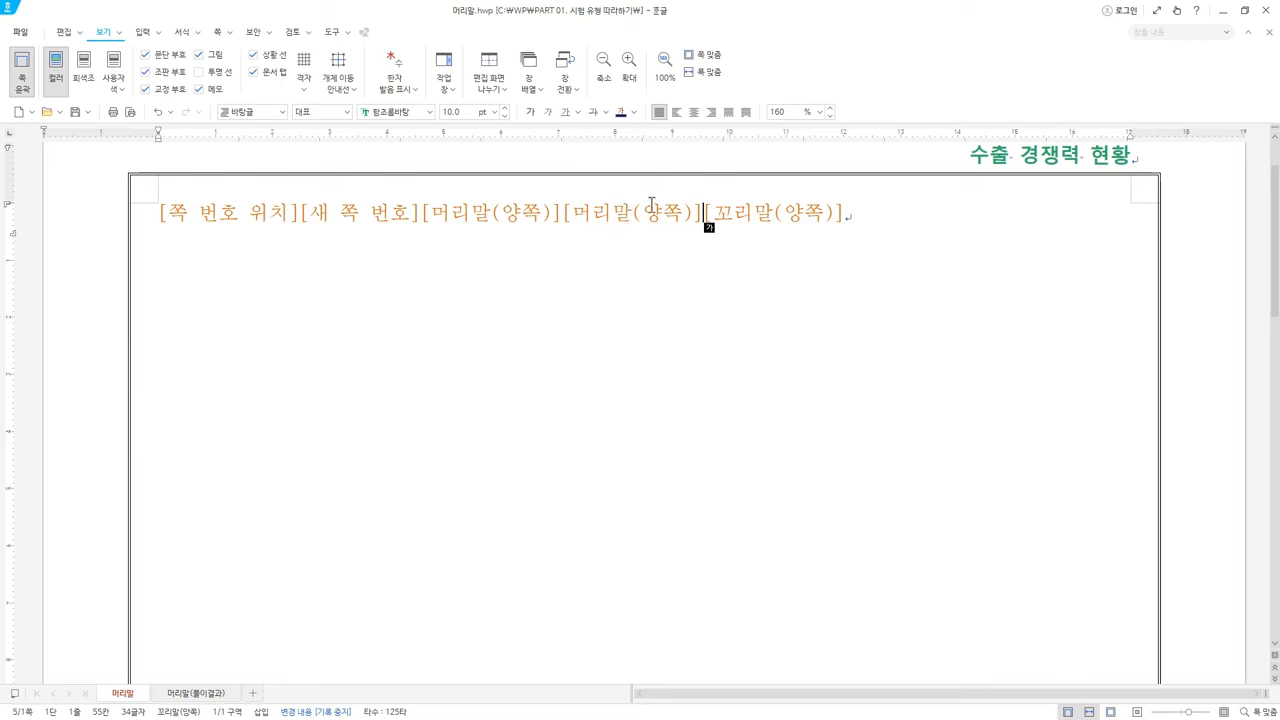
left_click_drag(540, 216, 577, 223)
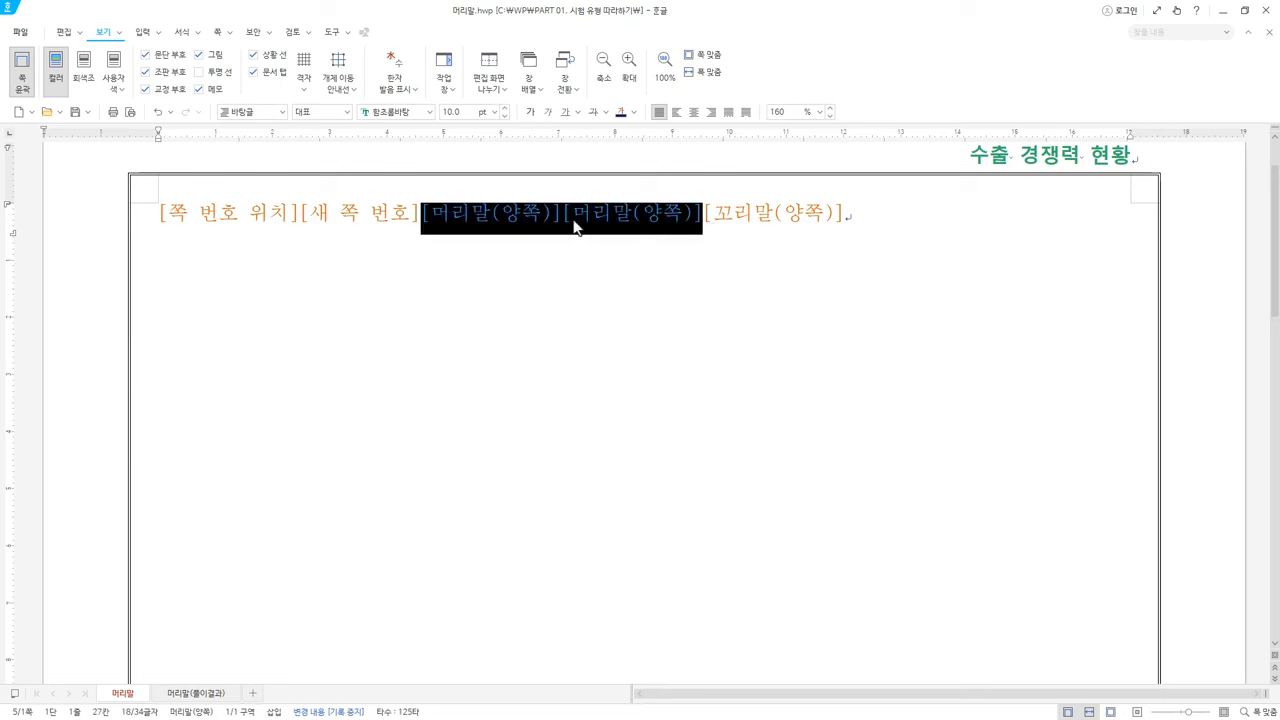
left_click(577, 221)
left_click_drag(702, 214, 579, 213)
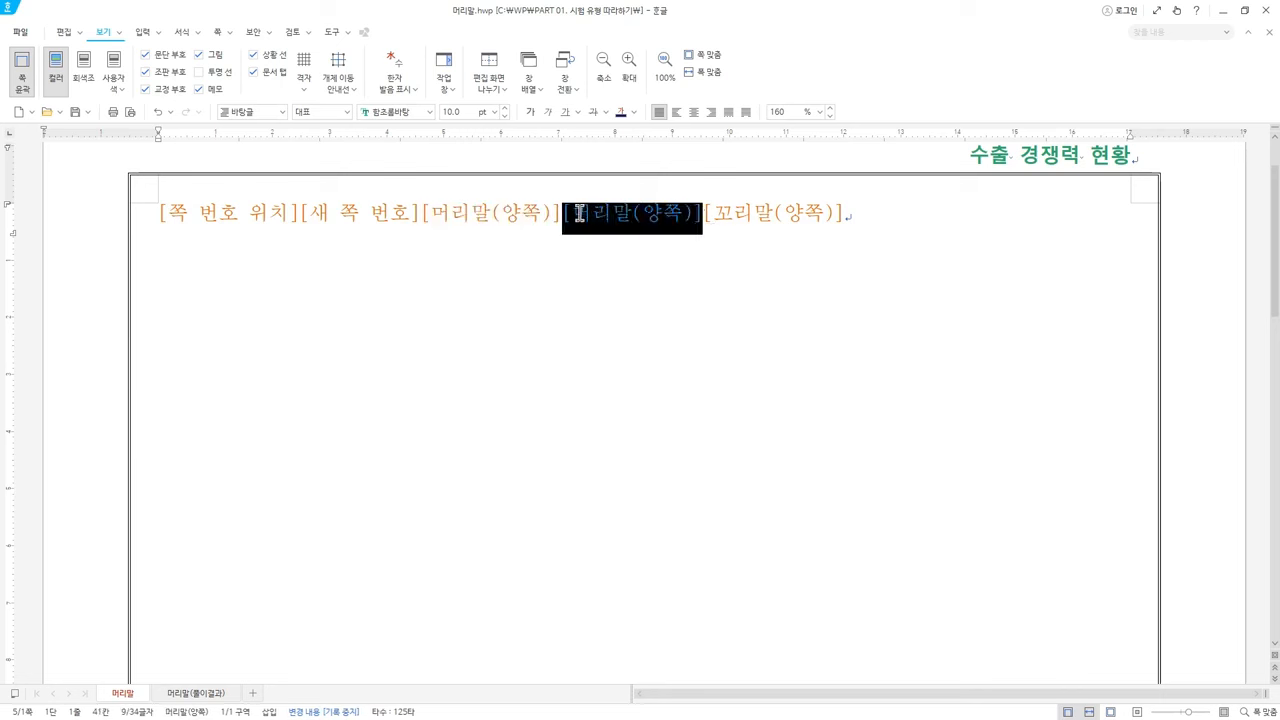
key("Delete")
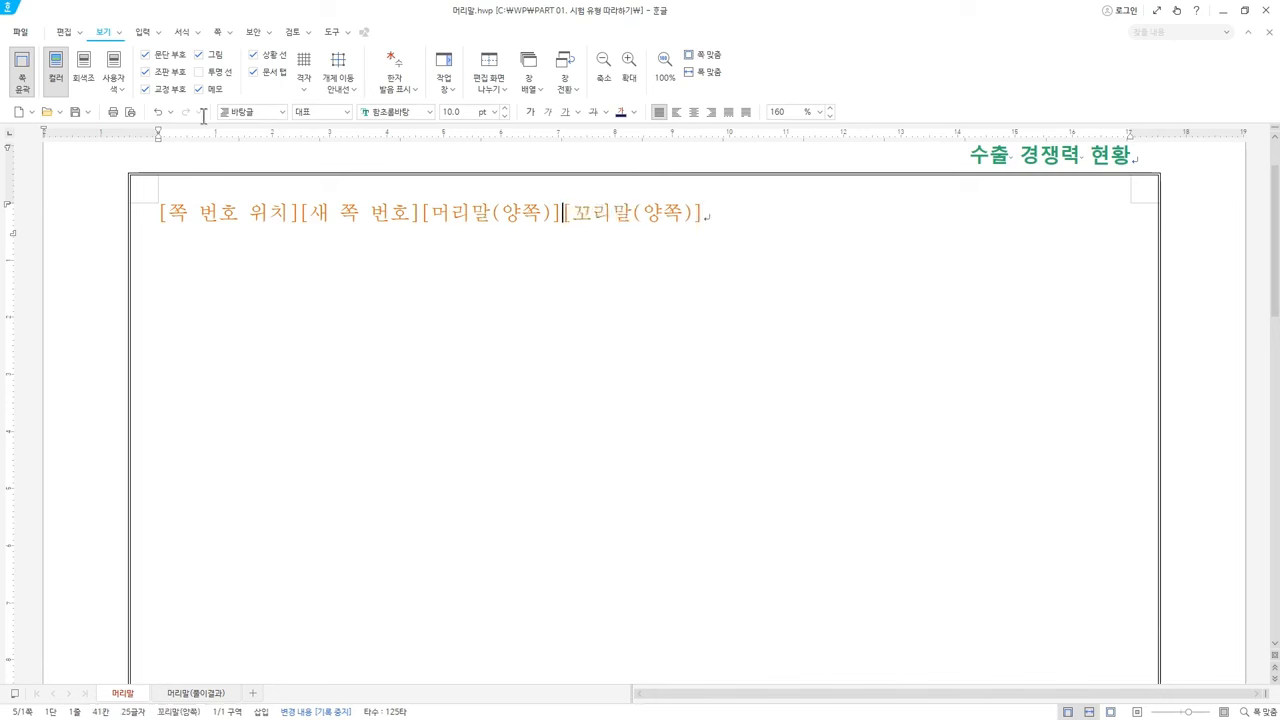
left_click(163, 78)
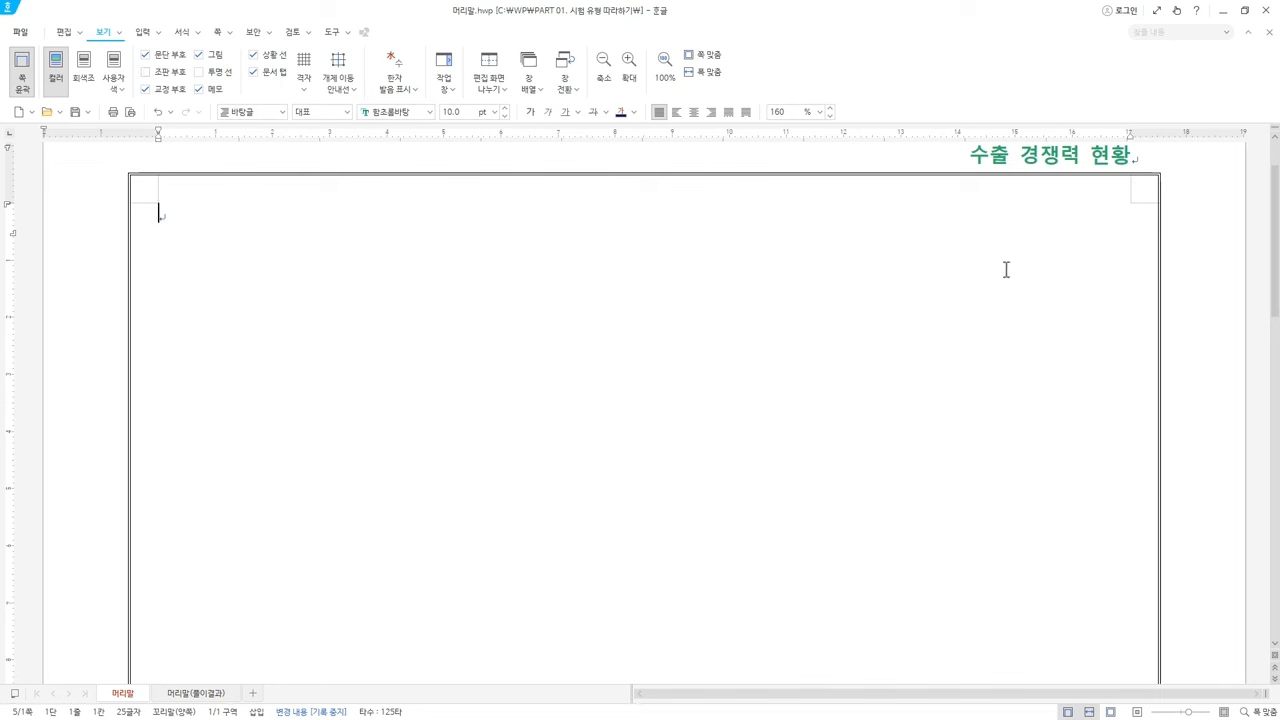
Place the caret on the body's first line and choose 한컴 윤고딕 as the font
double_click(1068, 160)
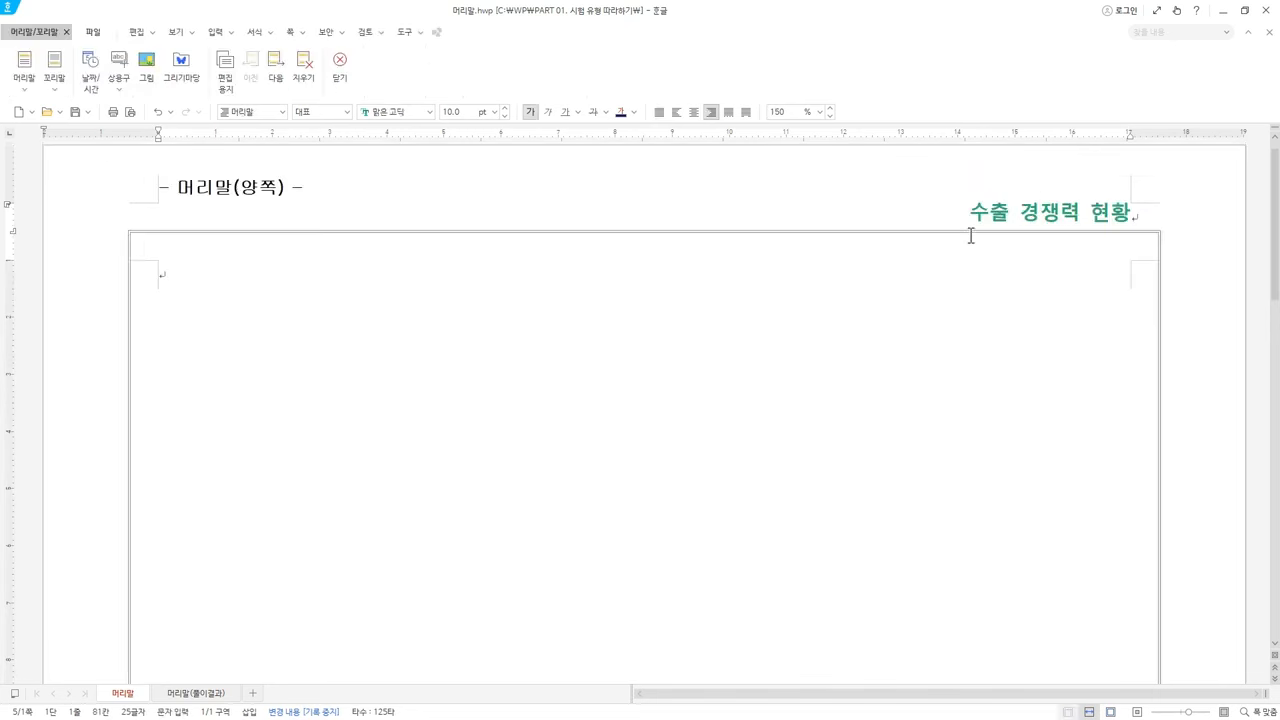
left_click(342, 73)
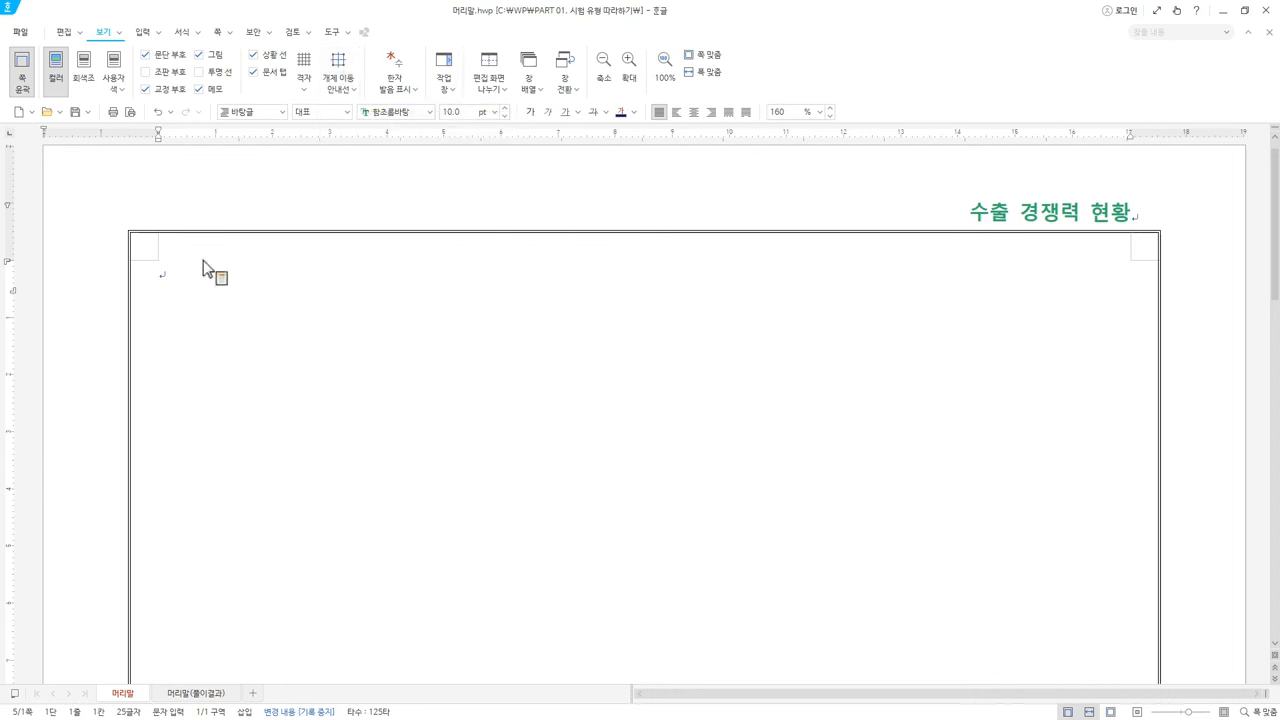
left_click(297, 320)
left_click(417, 111)
left_click(429, 112)
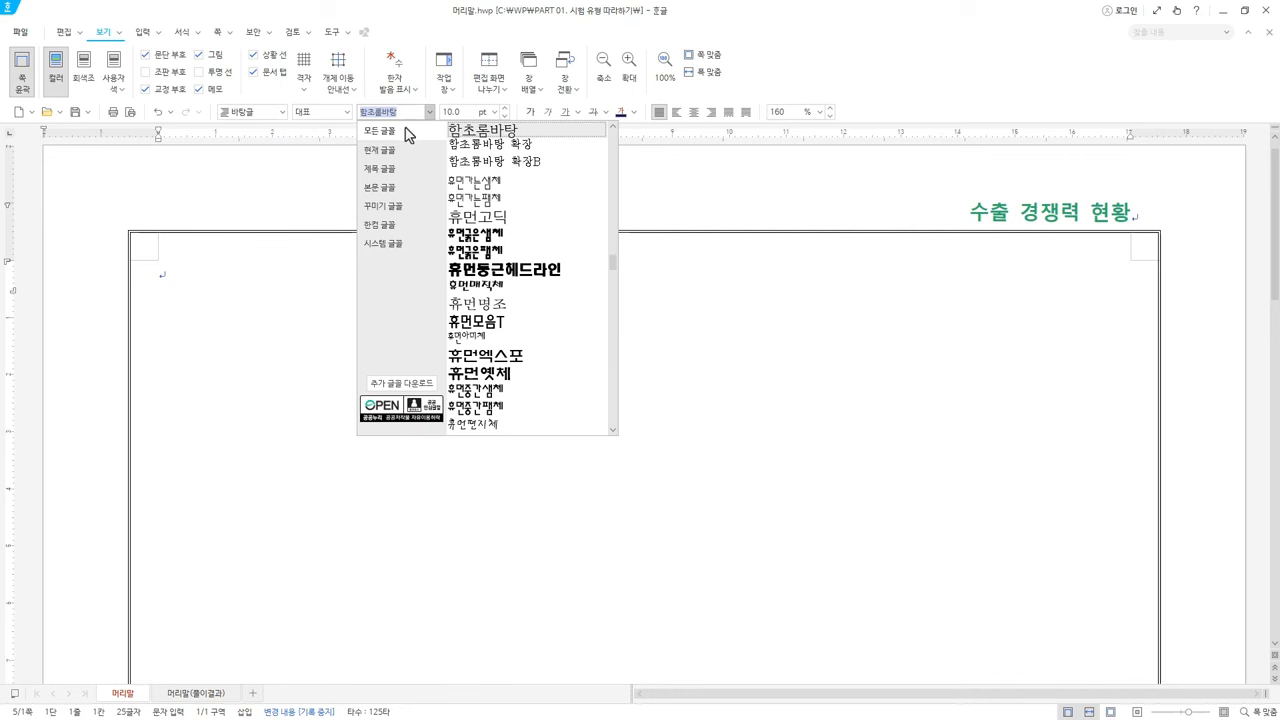
type("한")
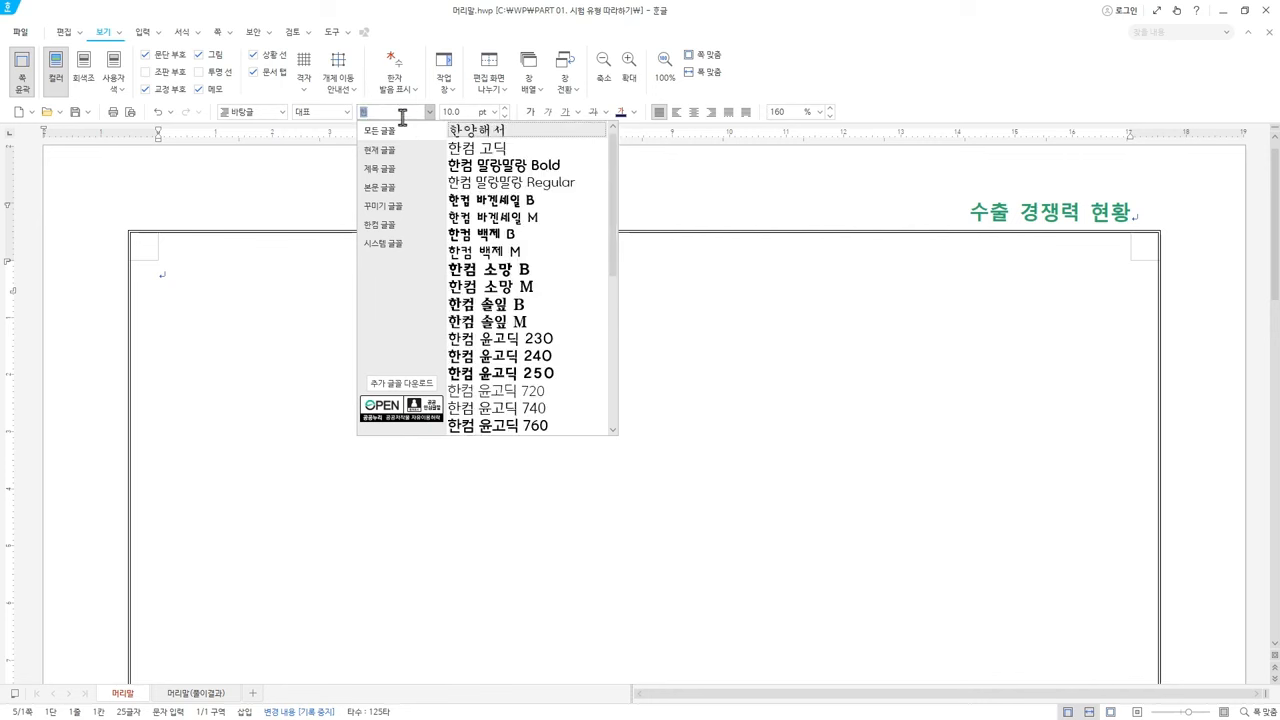
type("컴 윤고딕")
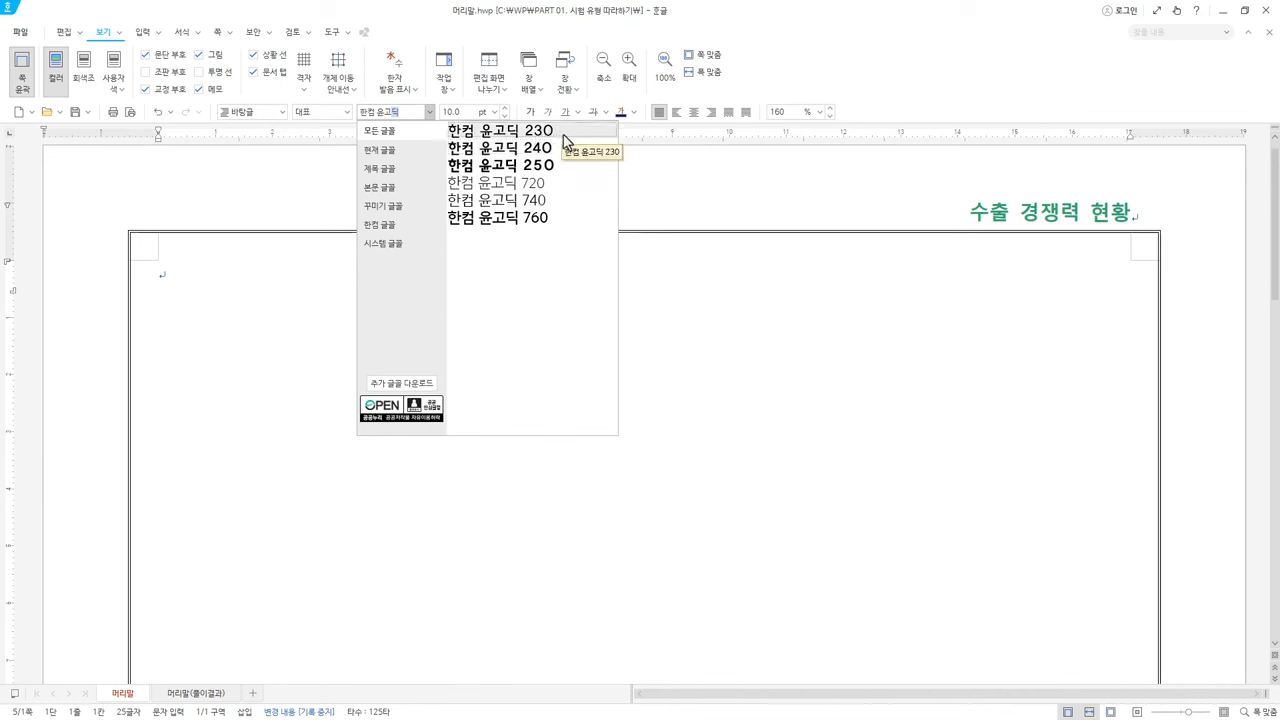
left_click(498, 46)
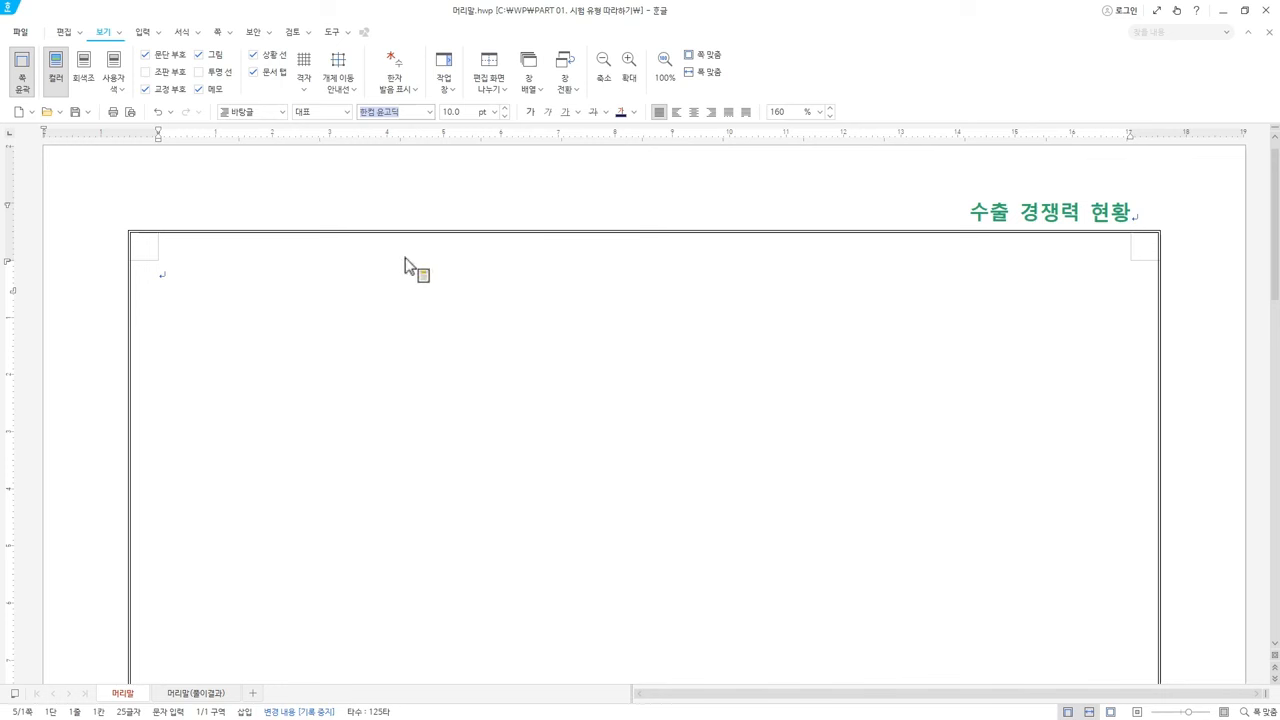